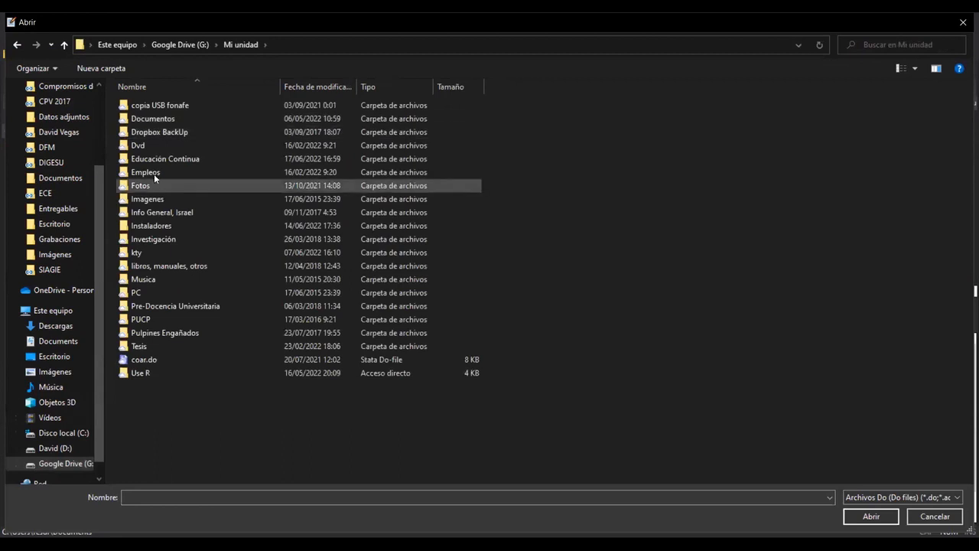
Open the do-file "clase 6 - 29062022.do" from the 2022 "Módulo de Microeconometría" folder under Empleos, Docencia, Escuela Global
double_click(153, 119)
double_click(163, 107)
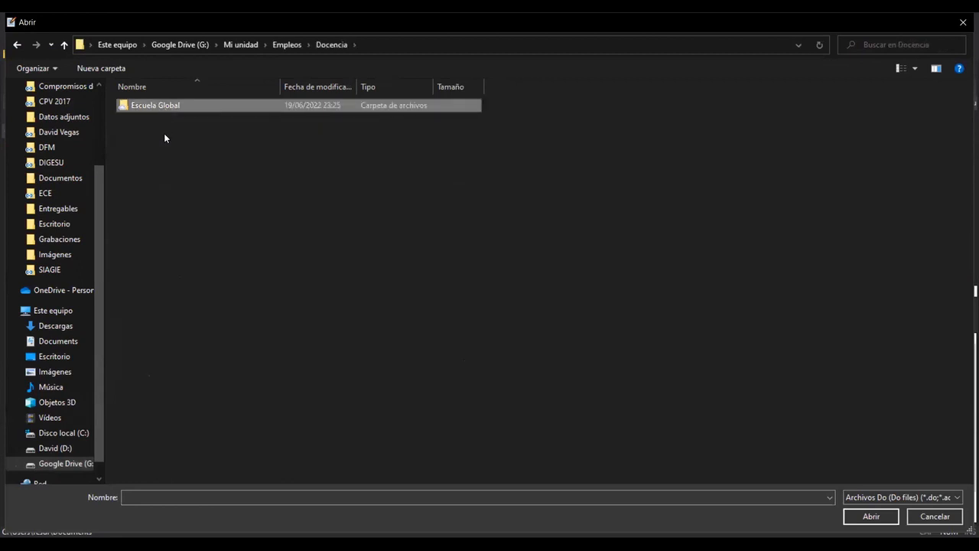
double_click(166, 107)
double_click(179, 107)
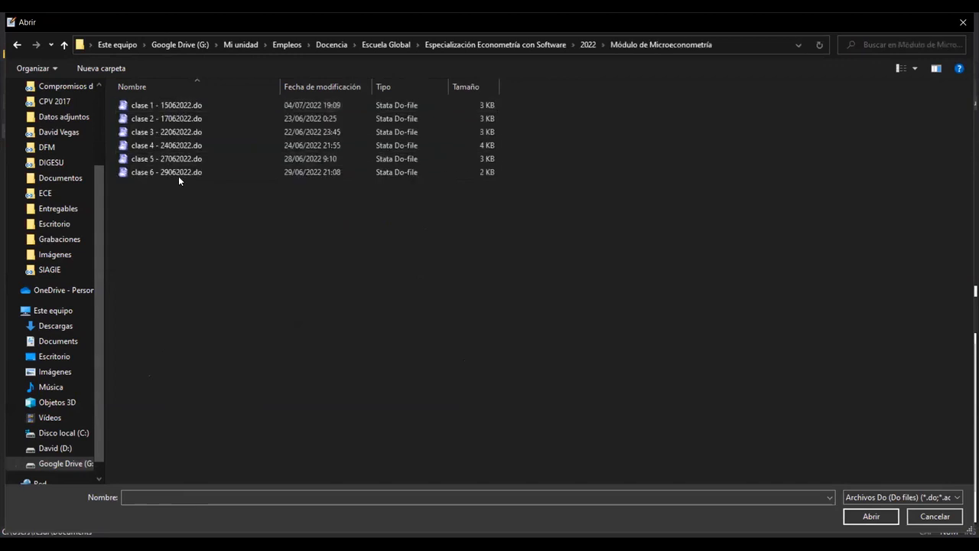
double_click(178, 173)
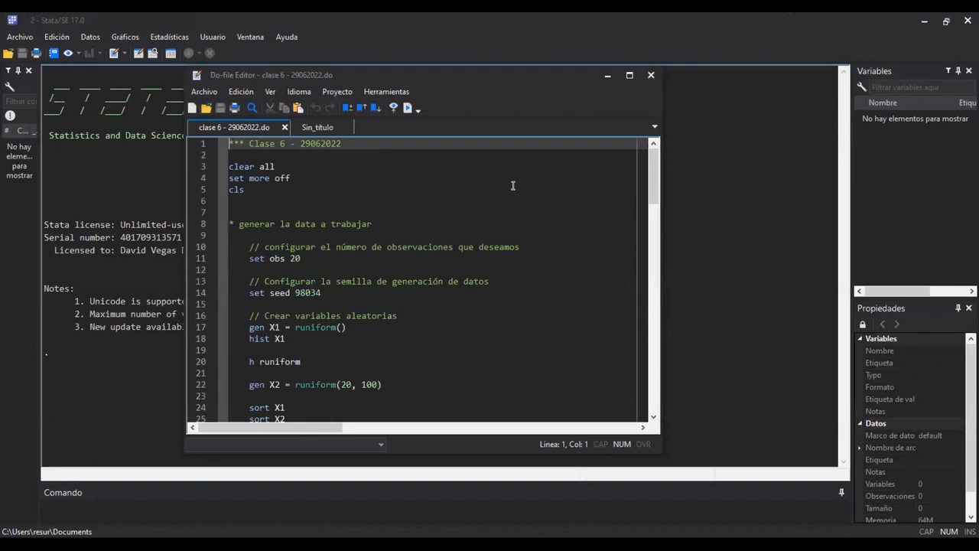
Review the class 6 do-file, covering data generation, the linear, logit and probit models, LR tests and fit statistics
scroll(516, 187, "down", 6)
scroll(519, 189, "down", 5)
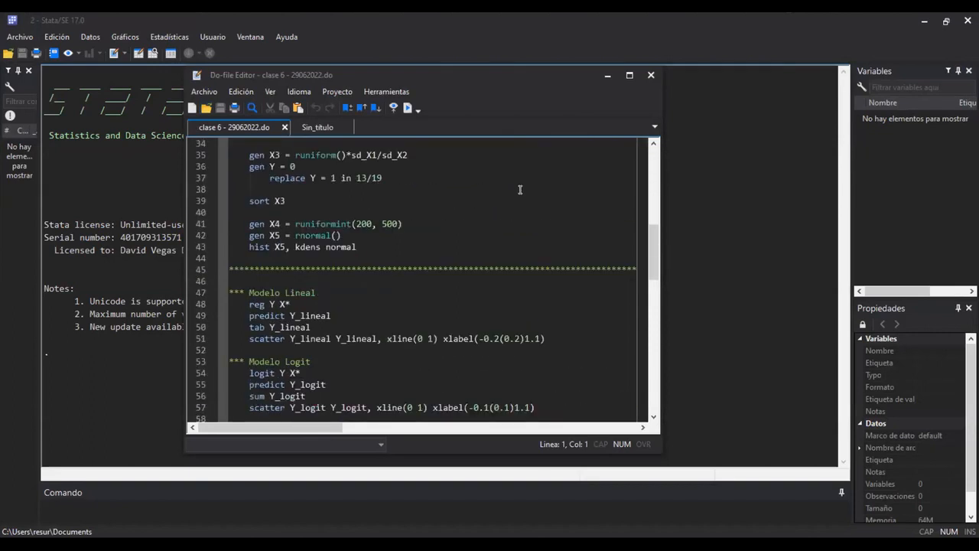
scroll(520, 188, "down", 15)
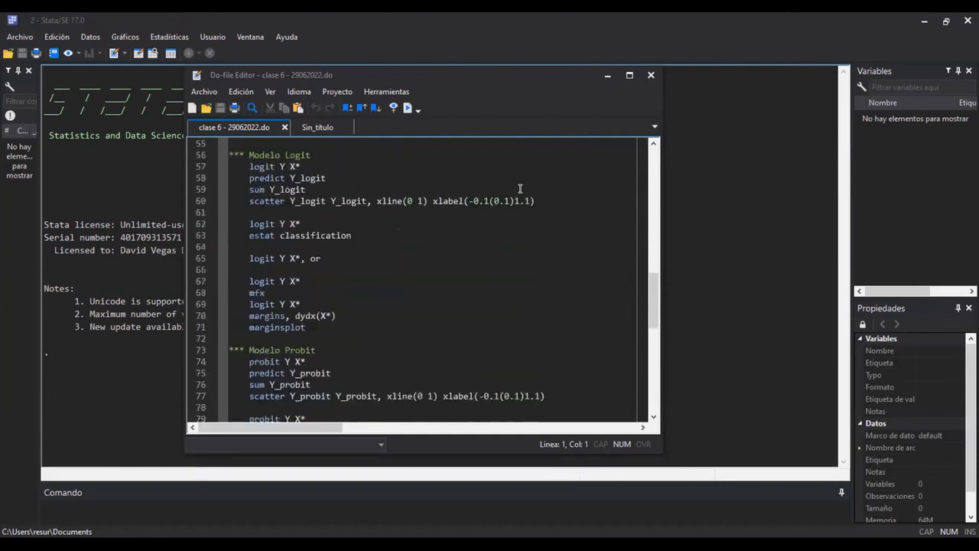
scroll(519, 188, "down", 4)
scroll(519, 187, "up", 6)
scroll(519, 187, "down", 6)
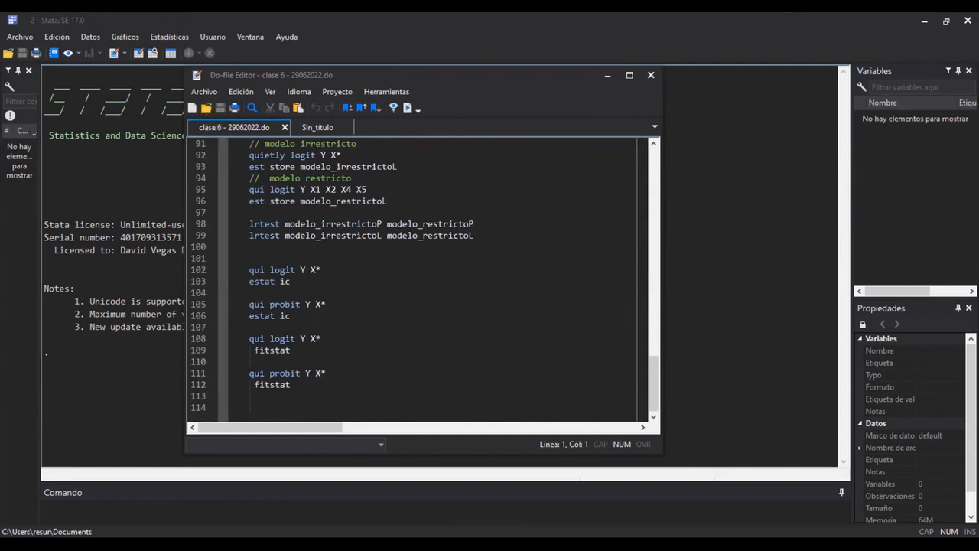
left_click_drag(297, 405, 230, 235)
scroll(343, 260, "up", 8)
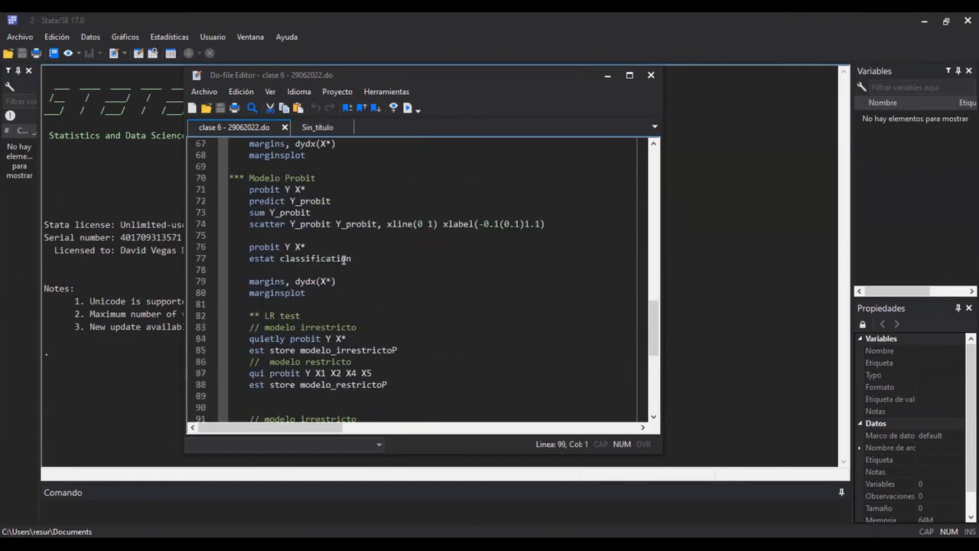
scroll(344, 260, "up", 7)
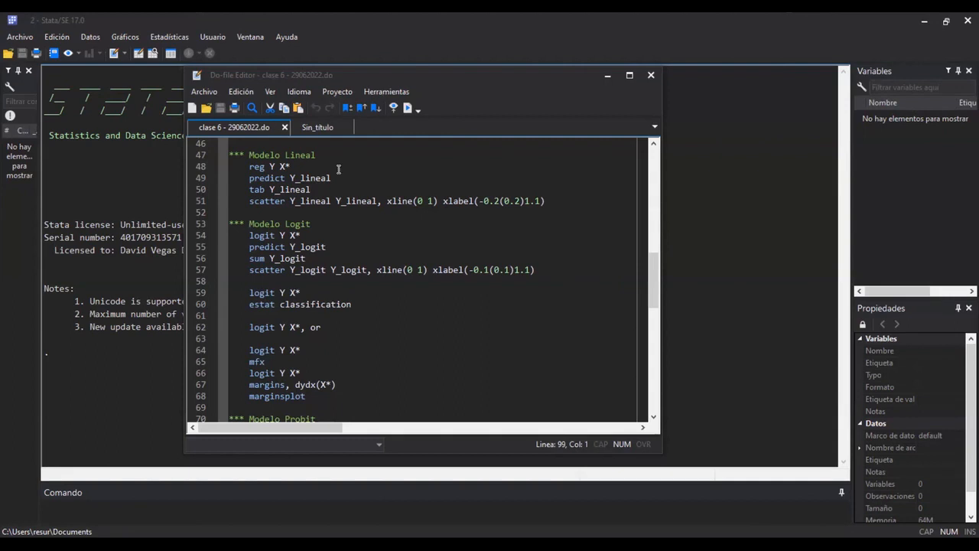
left_click(320, 125)
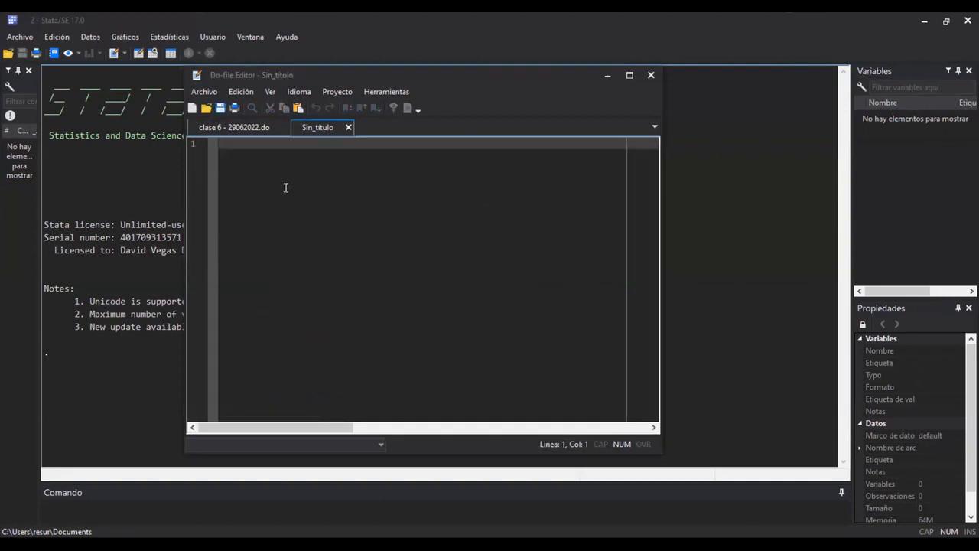
left_click(234, 127)
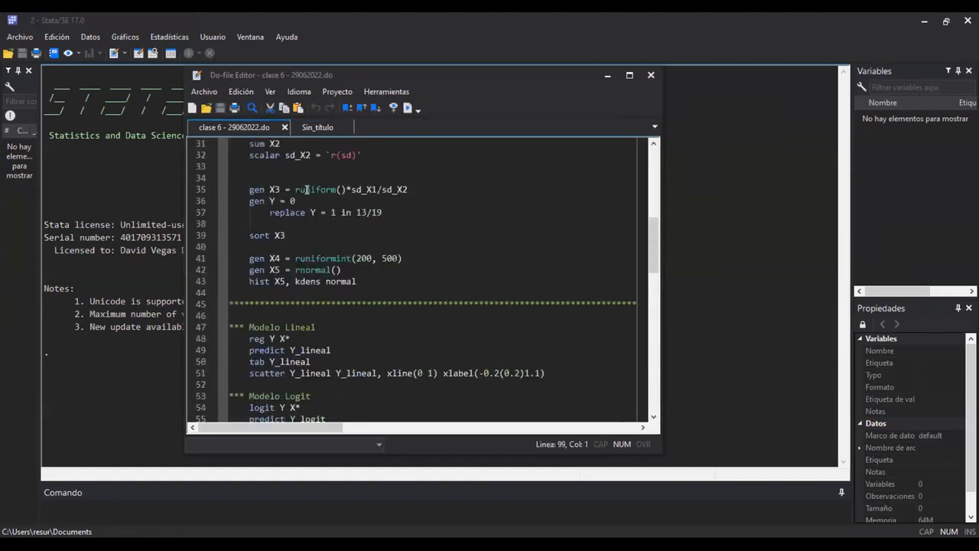
scroll(306, 189, "up", 10)
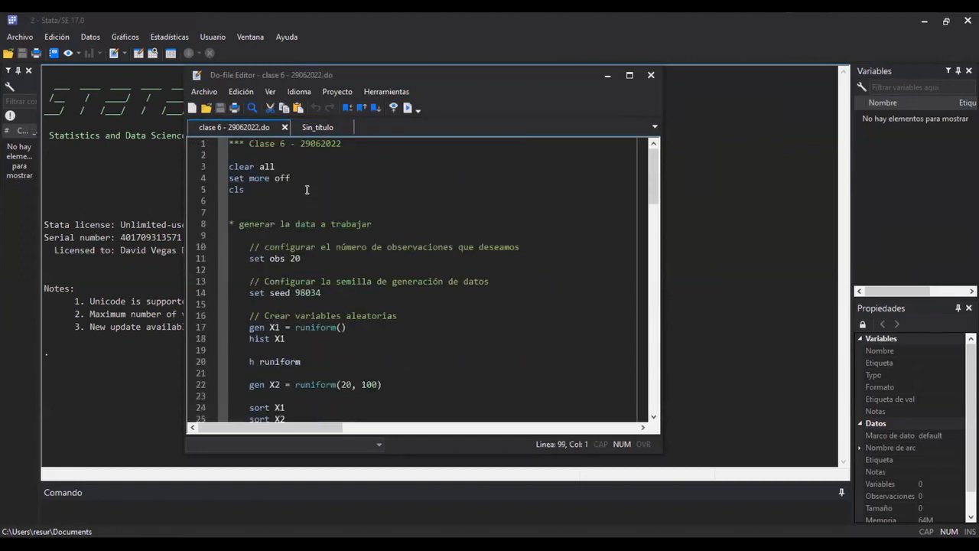
left_click(316, 128)
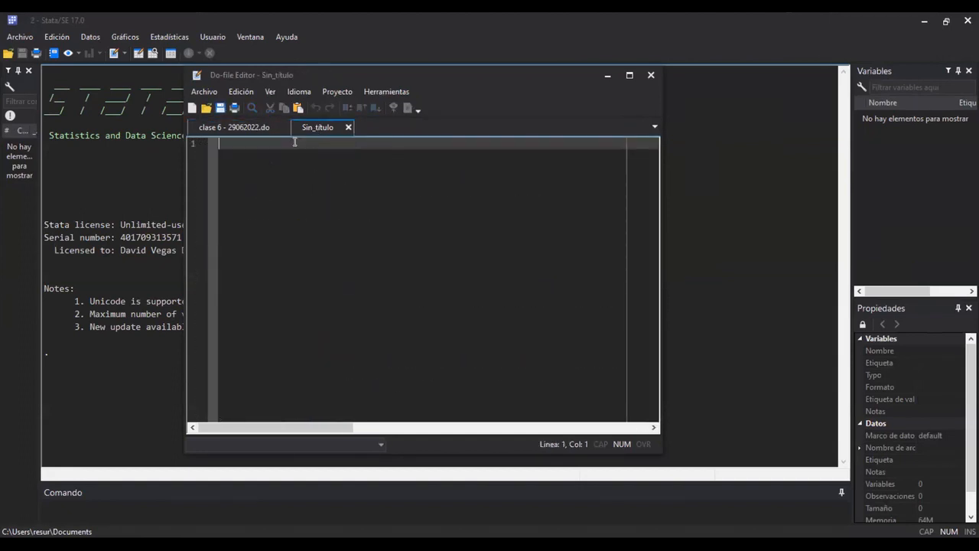
key("Return")
key("Return")
key("Return")
type("http://www.stata-press.com/data/r12/nmihs_bs.dta")
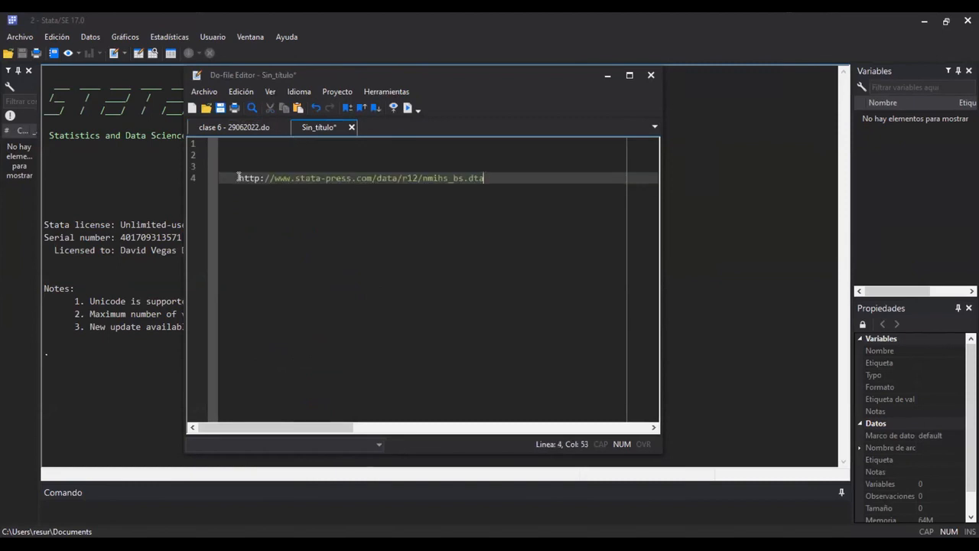
Copy the title, clear all, set more off and cls lines from the class 6 do-file to the top of the untitled one
left_click(259, 128)
left_click_drag(299, 189, 228, 143)
key("ctrl+c")
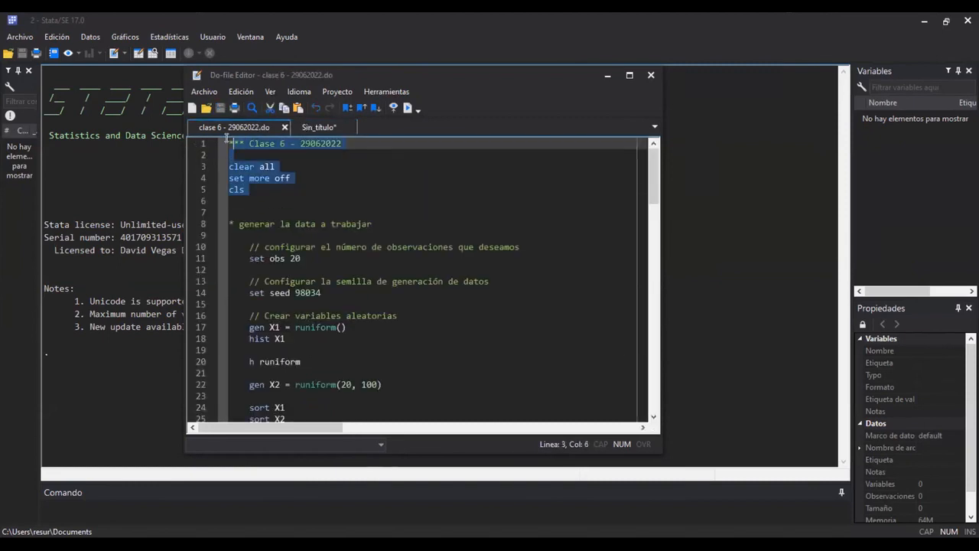
left_click(306, 126)
left_click(253, 144)
key("ctrl+v")
Change the title comment of the untitled do-file to "Clase 7 - 06072022"
left_click(273, 144)
type("7")
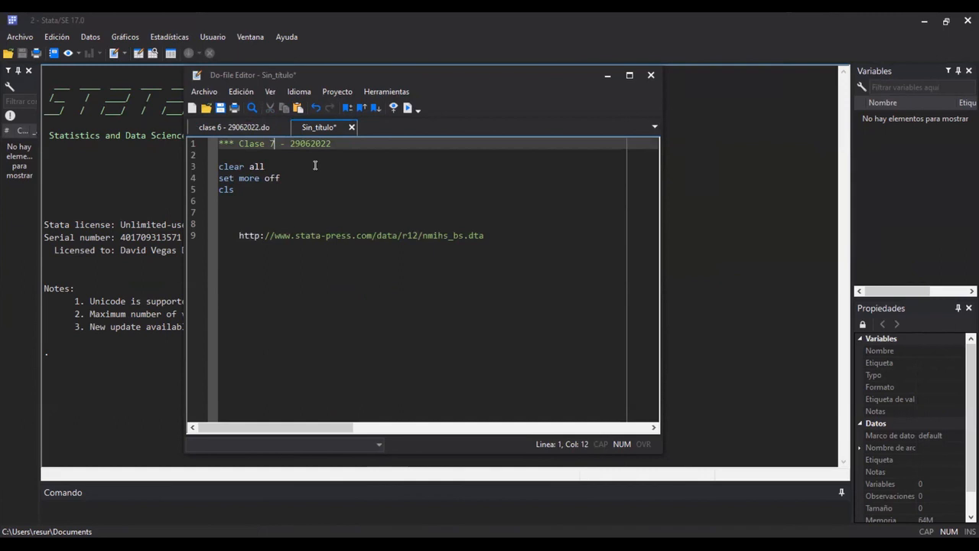
left_click(296, 145)
type("0607")
Remove the indentation before the dataset URL and one blank line above it
key("Down")
key("Down")
key("Down")
key("Down")
key("Down")
key("Down")
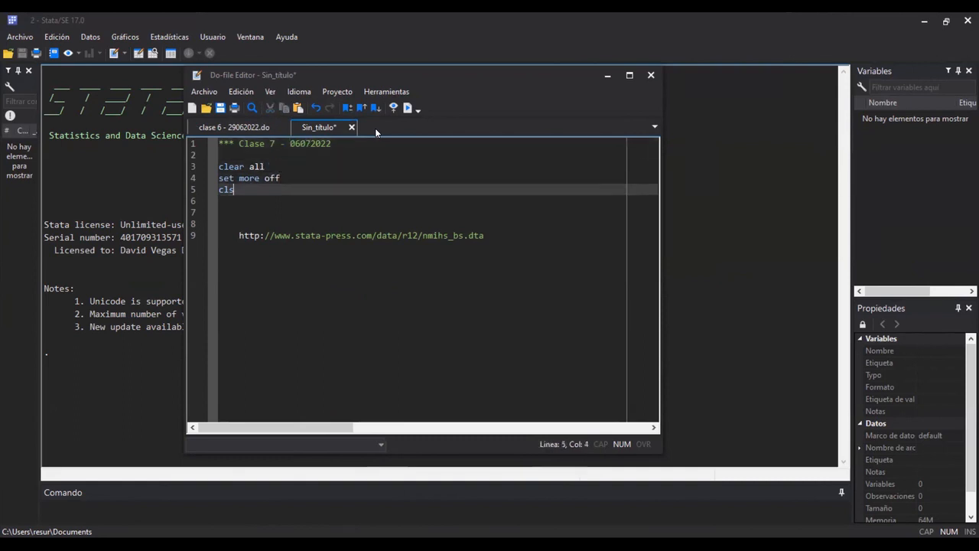
key("Down")
key("Down")
key("Home")
key("Delete")
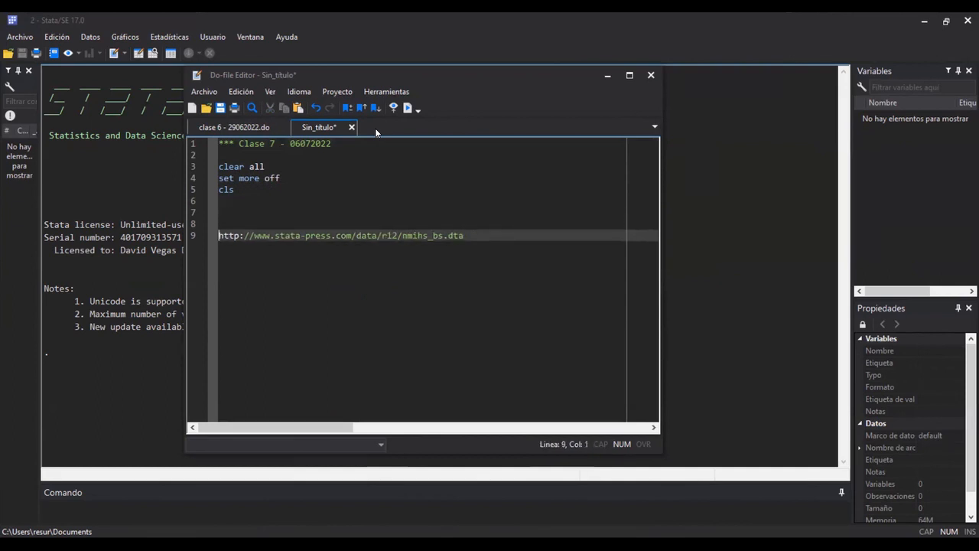
key("BackSpace")
left_click(476, 223)
left_click(209, 225, "shift")
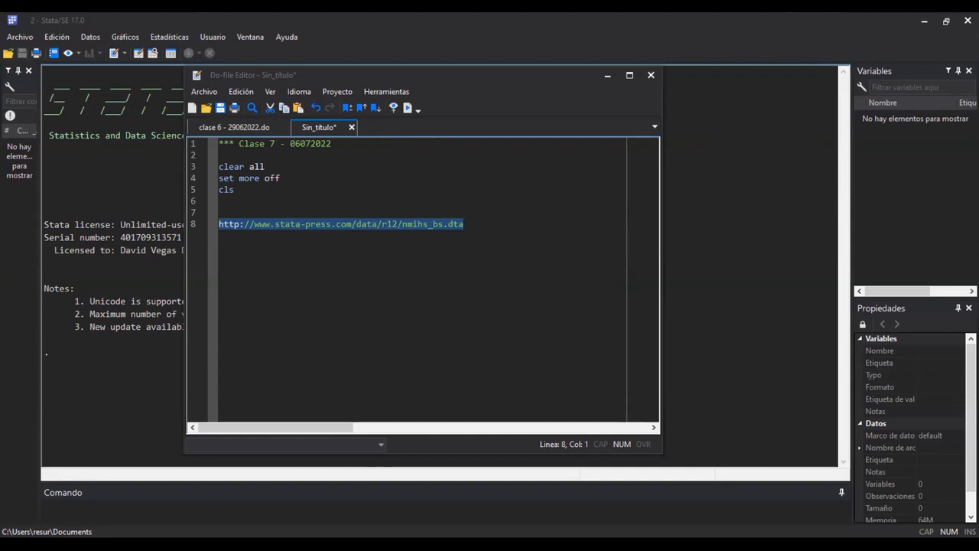
key("ctrl+1")
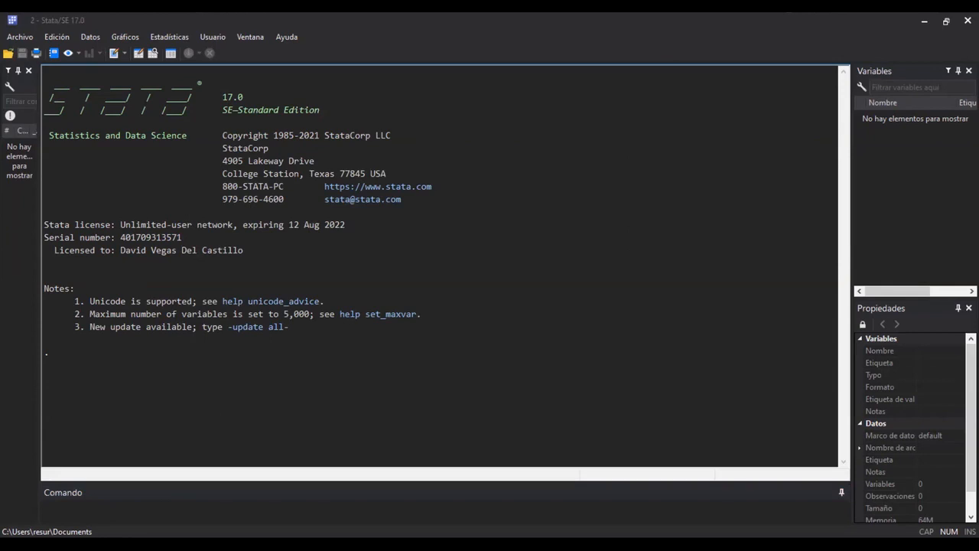
key("ctrl+9")
left_click(474, 219)
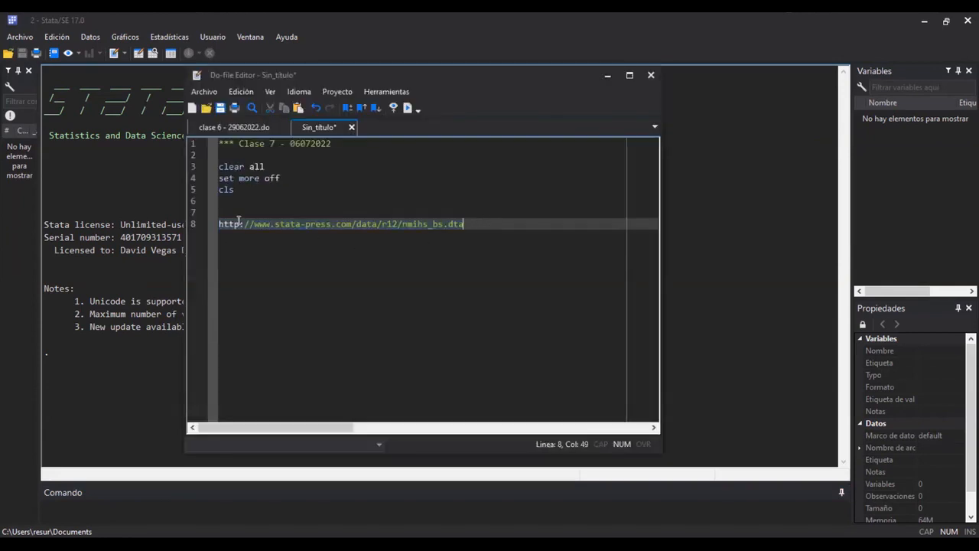
Turn the URL line into a use command with the dataset address enclosed in double quotes
left_click(254, 205)
key("Return")
key("Down")
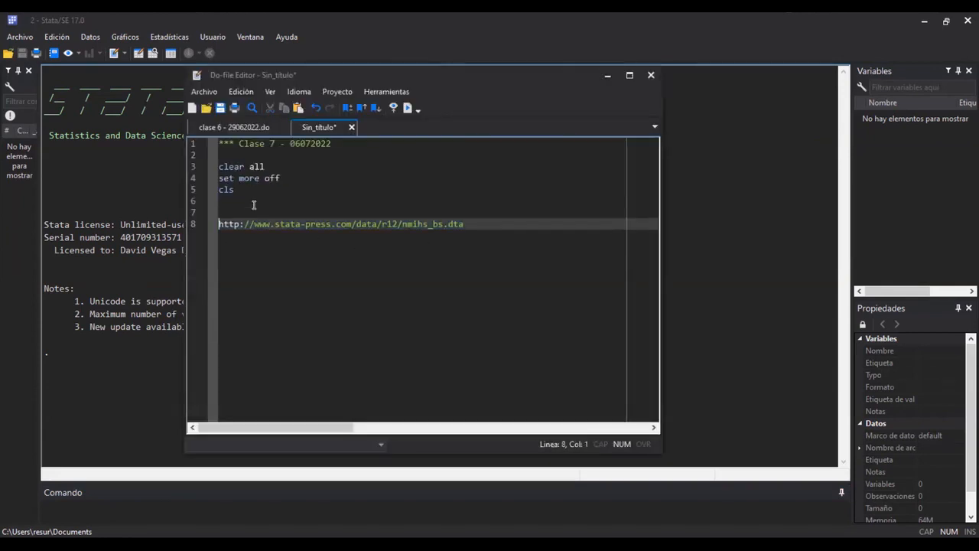
type("use ")
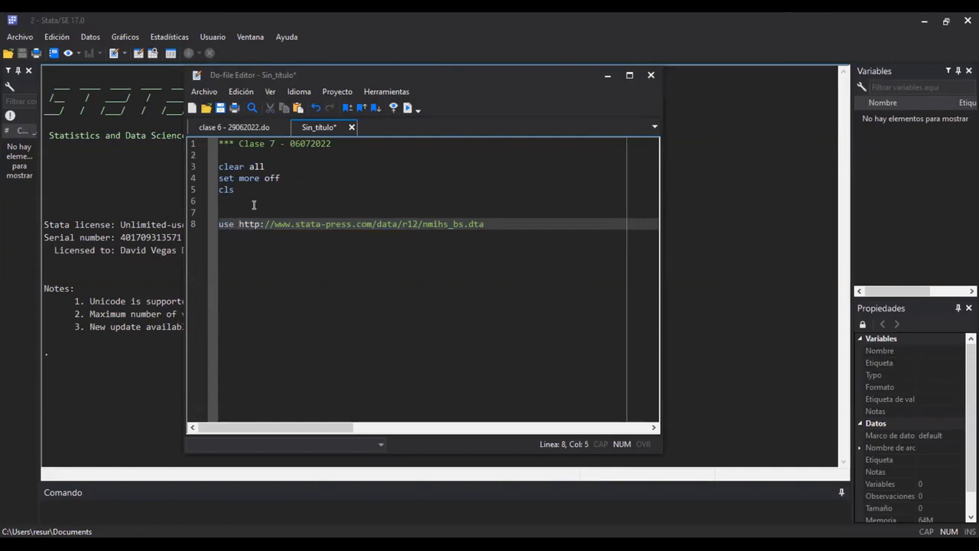
type("\"")
key("End")
type("\"")
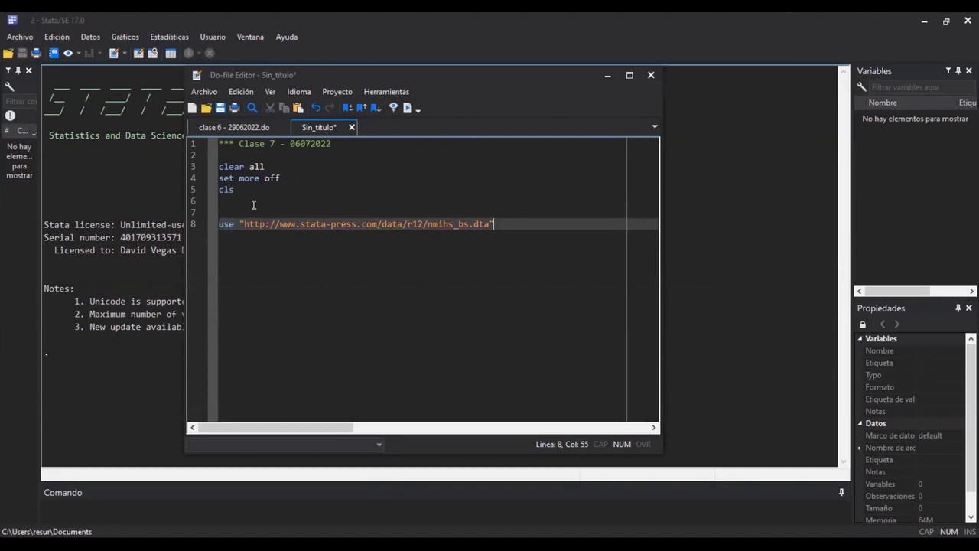
key("Left")
key("Left")
key("Left")
key("Left")
key("Left")
key("Left")
key("Left")
key("Left")
key("Left")
key("Left")
key("Left")
key("Left")
key("Left")
key("Left")
key("Left")
key("Left")
key("Left")
key("Right")
key("Right")
key("Right")
key("Right")
key("Right")
key("Right")
key("Right")
key("Right")
key("Right")
key("Right")
key("Right")
key("Right")
key("Right")
key("Right")
key("Right")
key("Right")
key("Right")
Append the clear option to the use command and run the whole do-file
type(", clear")
key("ctrl+d")
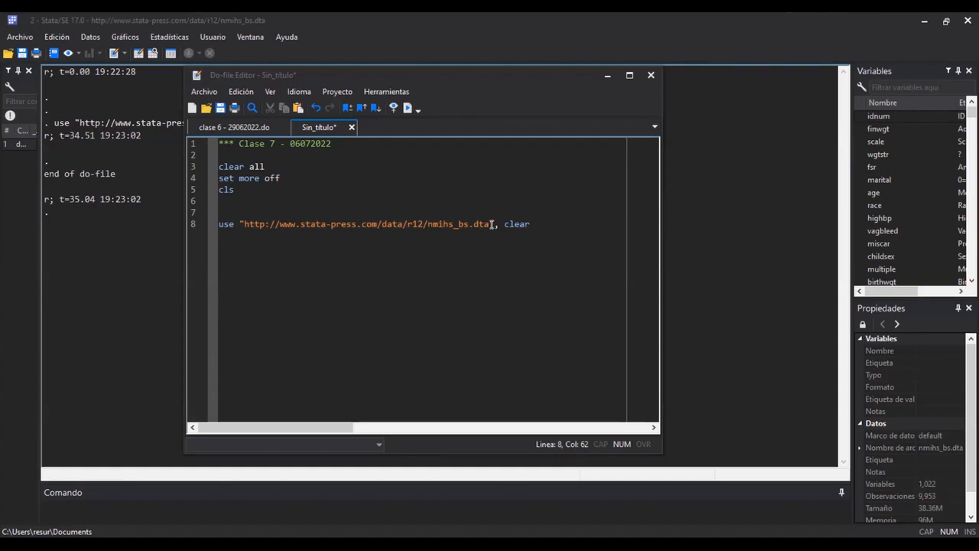
left_click_drag(488, 223, 241, 226)
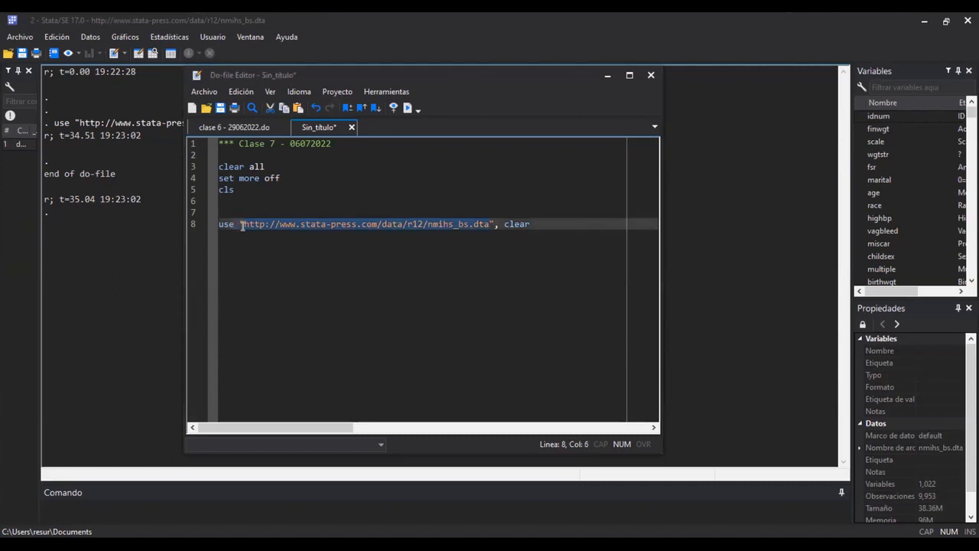
type("http://www.stata-press.com/data/r12/nhanes2f.dta")
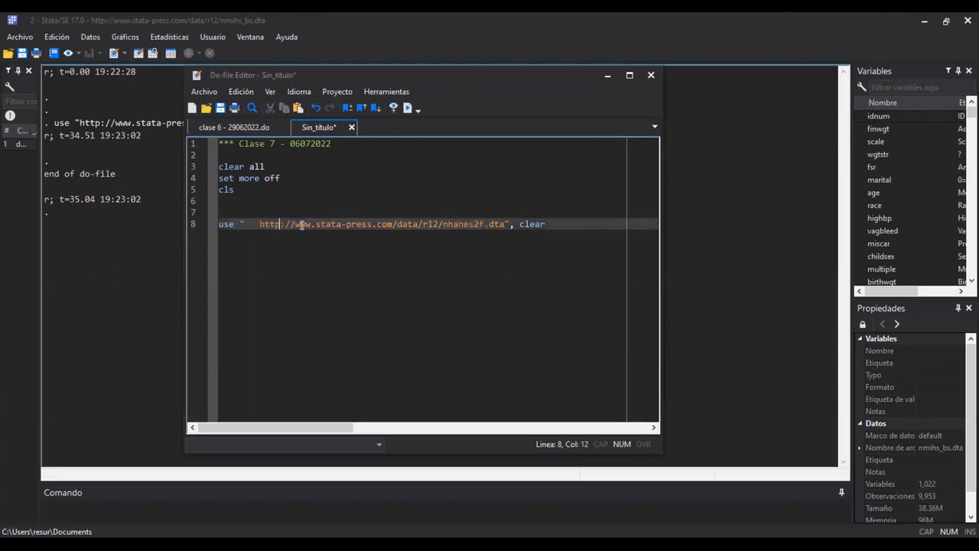
left_click(257, 224)
key("BackSpace")
key("BackSpace")
key("BackSpace")
left_click(239, 214)
left_click(258, 224)
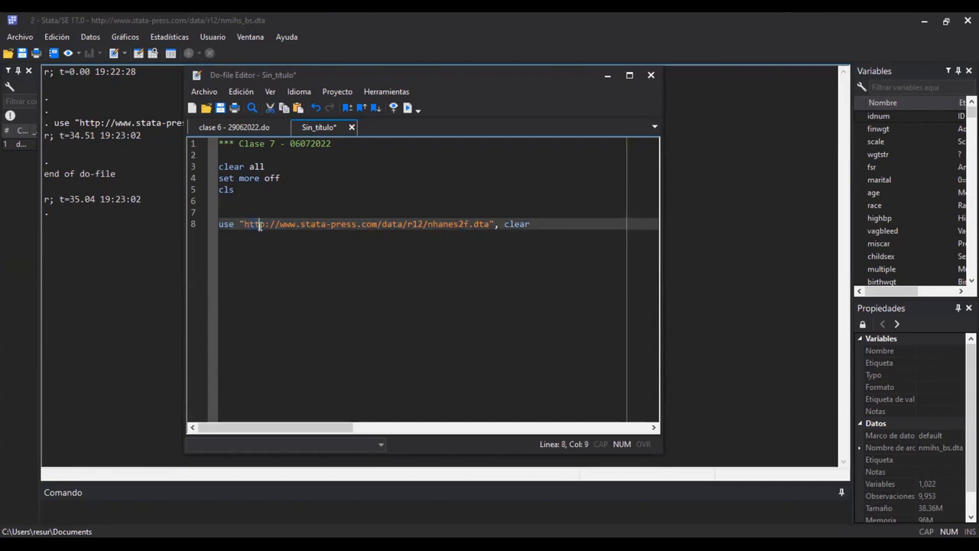
Run only the use line to load the nhanes2f dataset
key("Home")
key("shift+End")
key("ctrl+d")
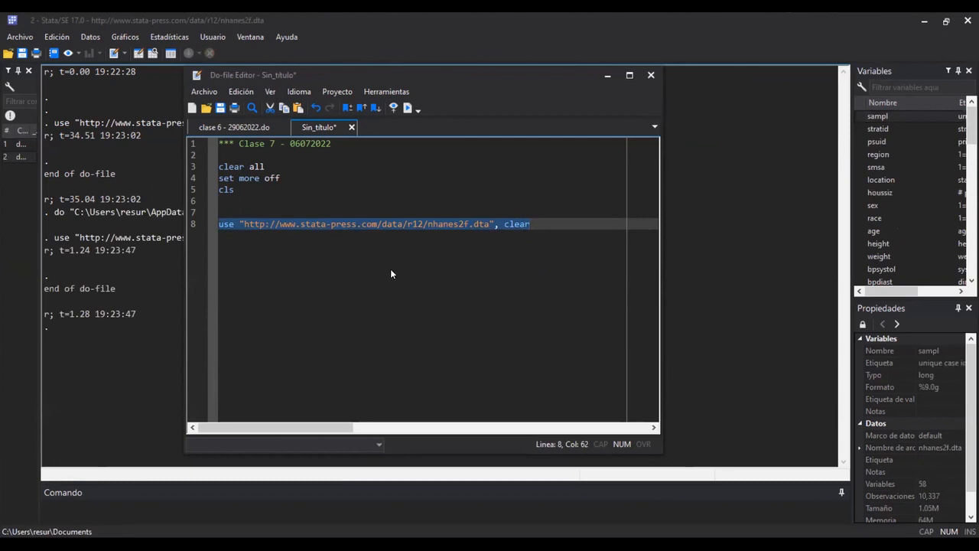
Add an indented desc command below the use line and run it on its own
left_click(131, 511)
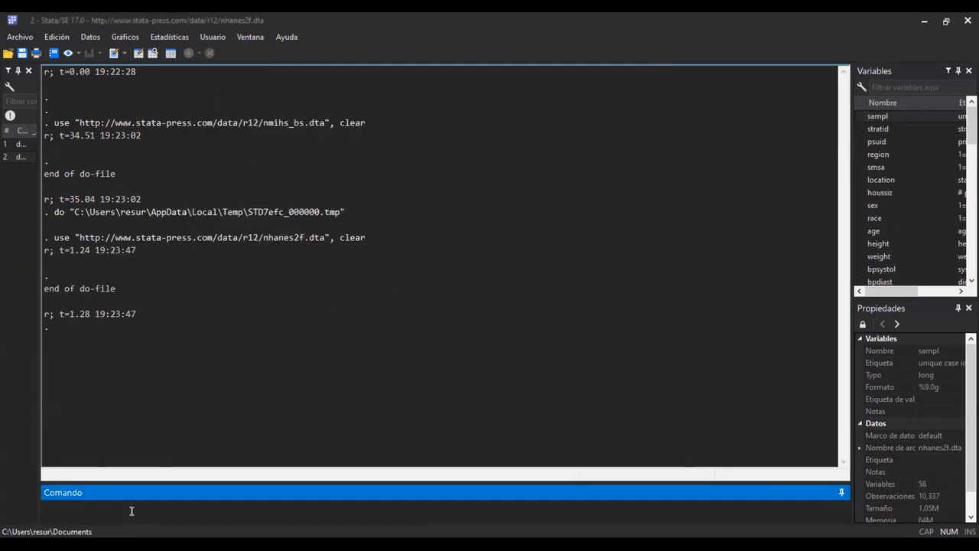
key("ctrl+9")
key("Tab")
type("desc")
key("shift+Home")
key("ctrl+d")
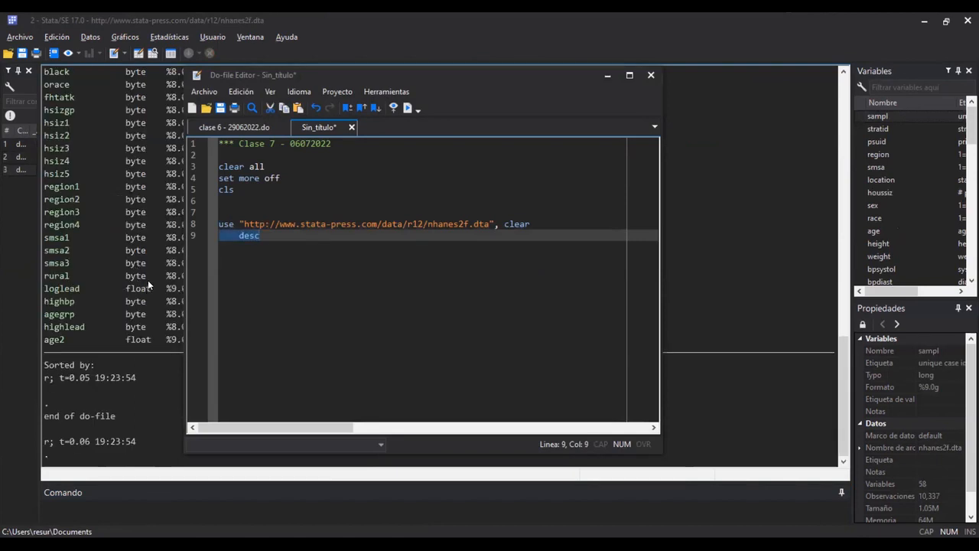
Examine the describe output for the number of observations and the variable names and labels
scroll(162, 134, "up", 5)
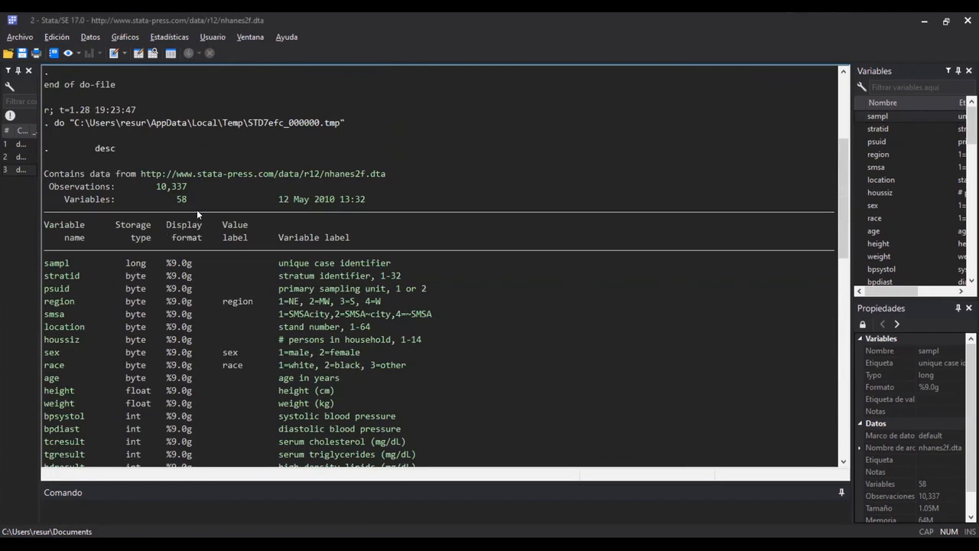
left_click_drag(158, 189, 189, 192)
scroll(141, 336, "down", 1)
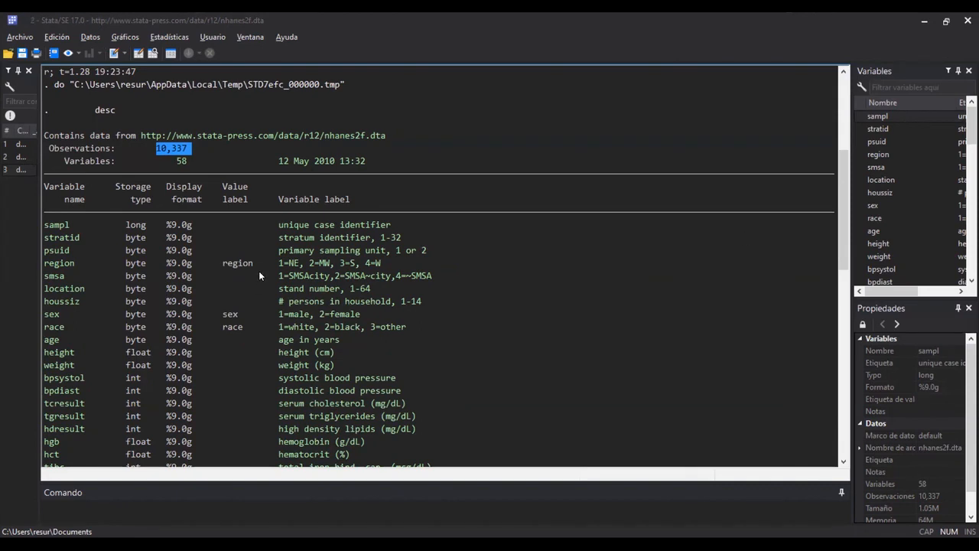
scroll(494, 297, "down", 6)
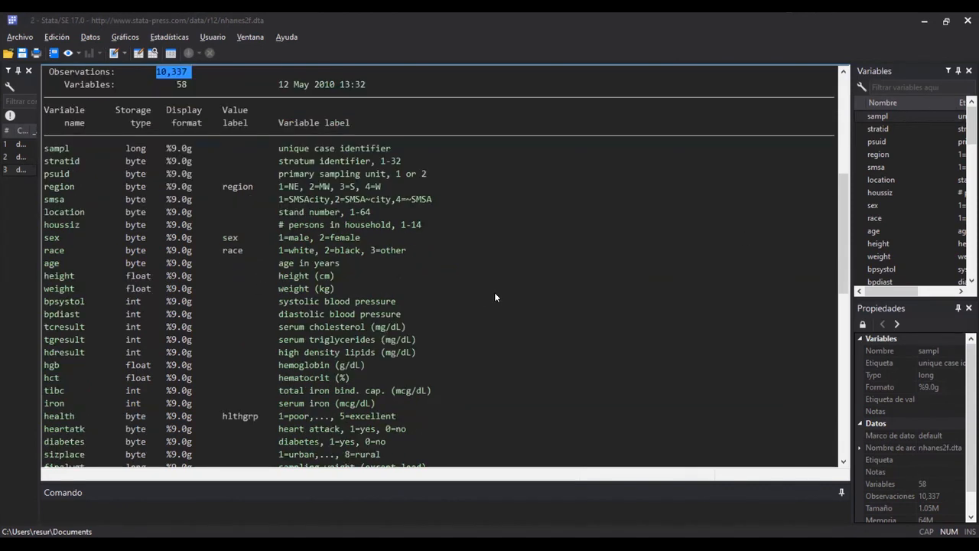
scroll(495, 297, "up", 1)
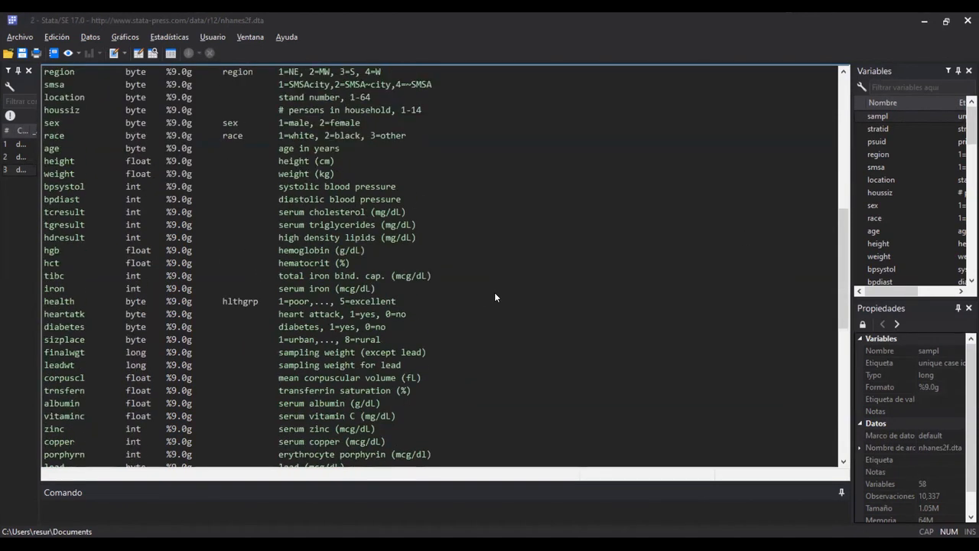
scroll(495, 297, "up", 3)
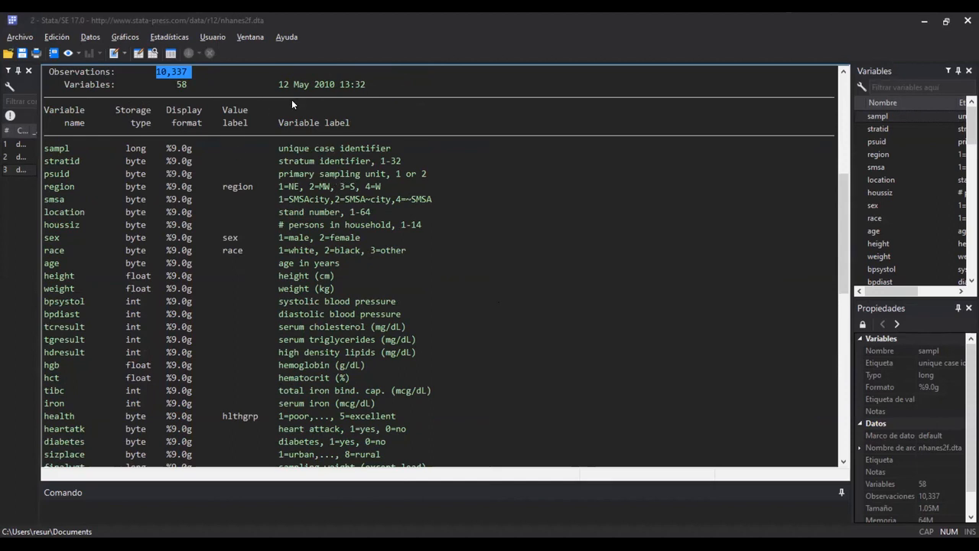
Browse the loaded nhanes2f data with the br command and inspect the identifiers in the sampl column
double_click(46, 150)
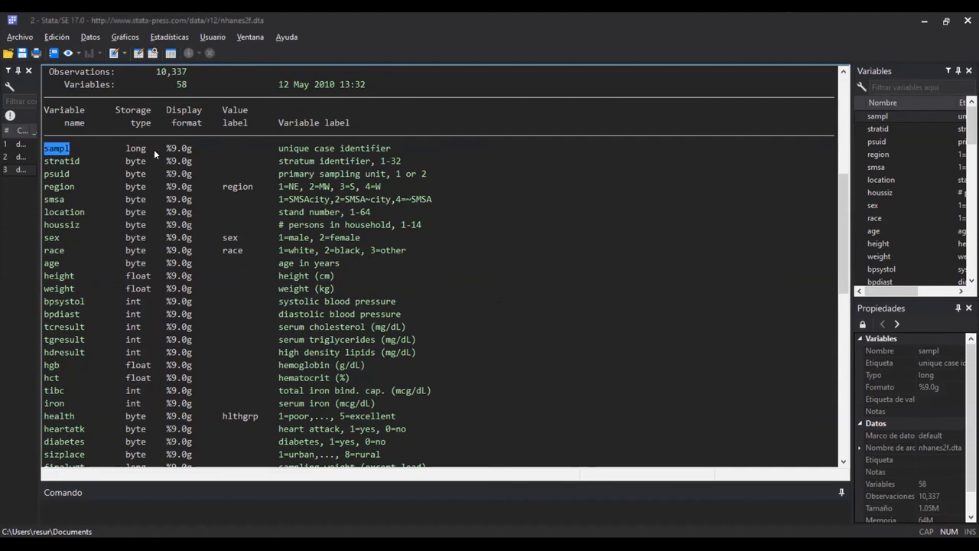
left_click(184, 518)
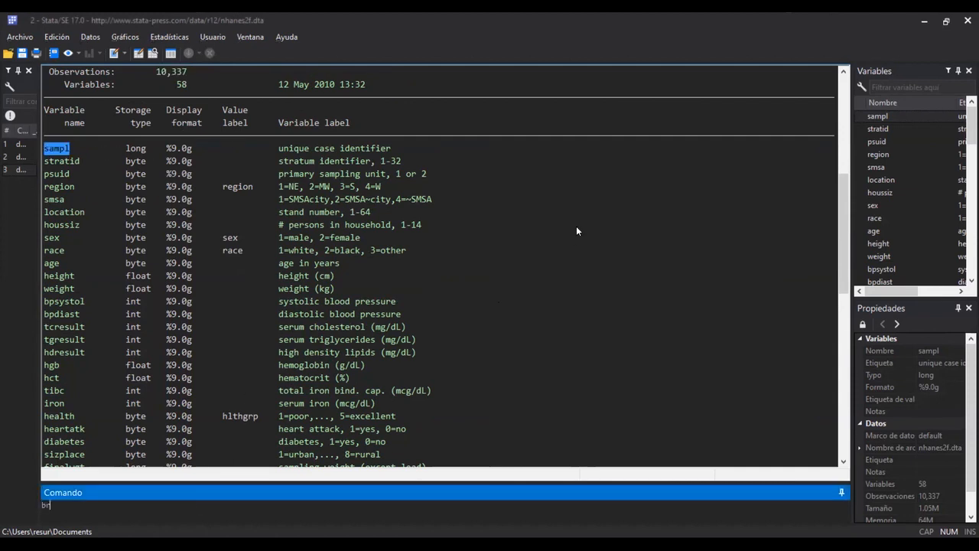
type("br")
key("Return")
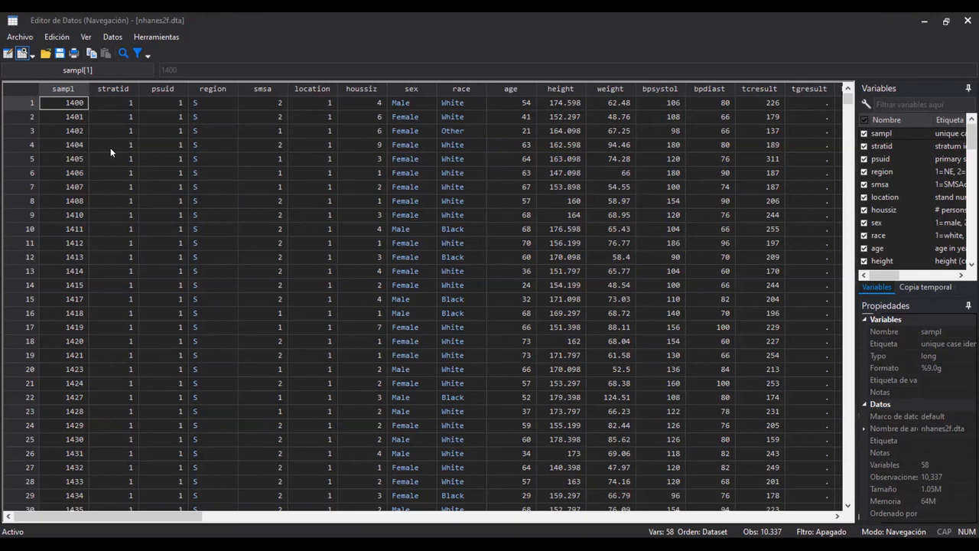
left_click(70, 145)
left_click(69, 103)
Add an indented sum highbp line below desc in the do-file and run only that line
key("ctrl+9")
left_click(274, 234)
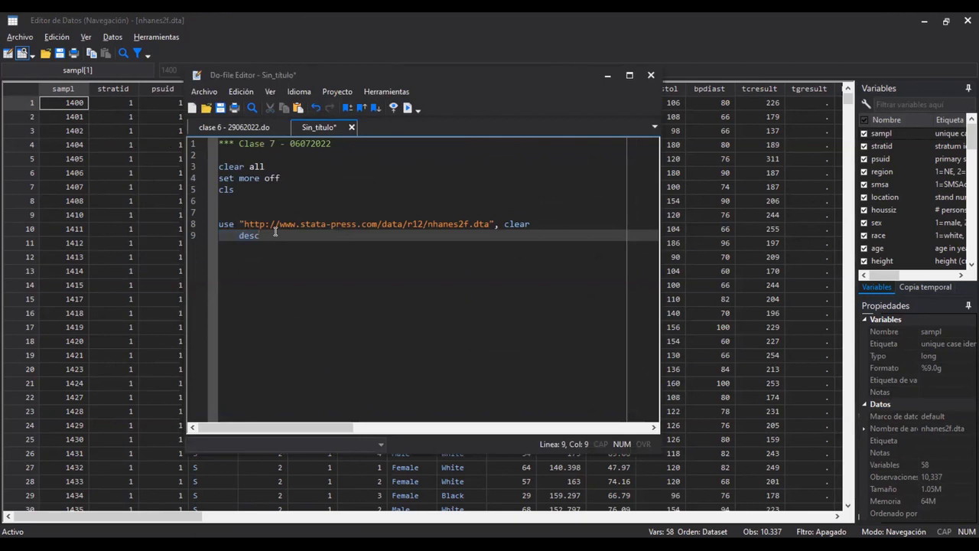
key("Return")
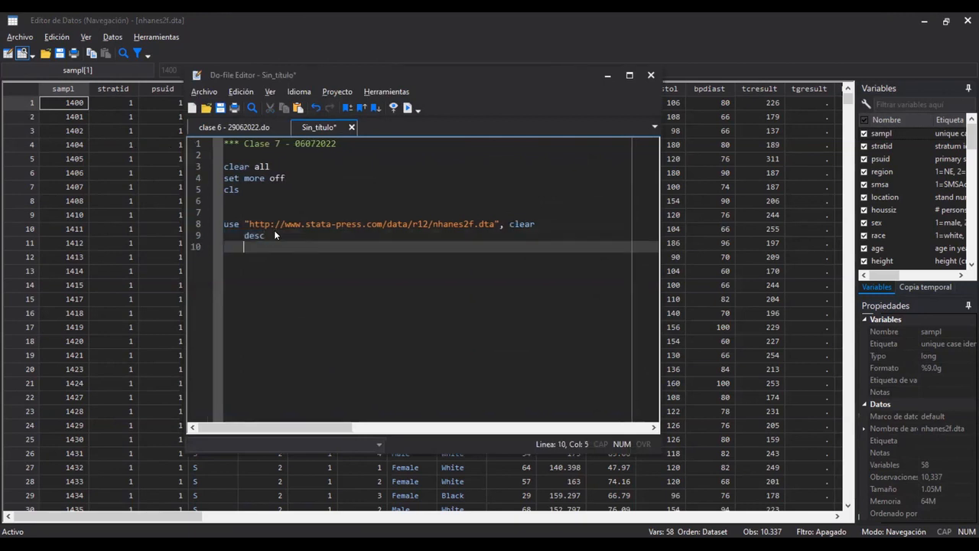
key("ctrl+d")
scroll(274, 234, "up", 10)
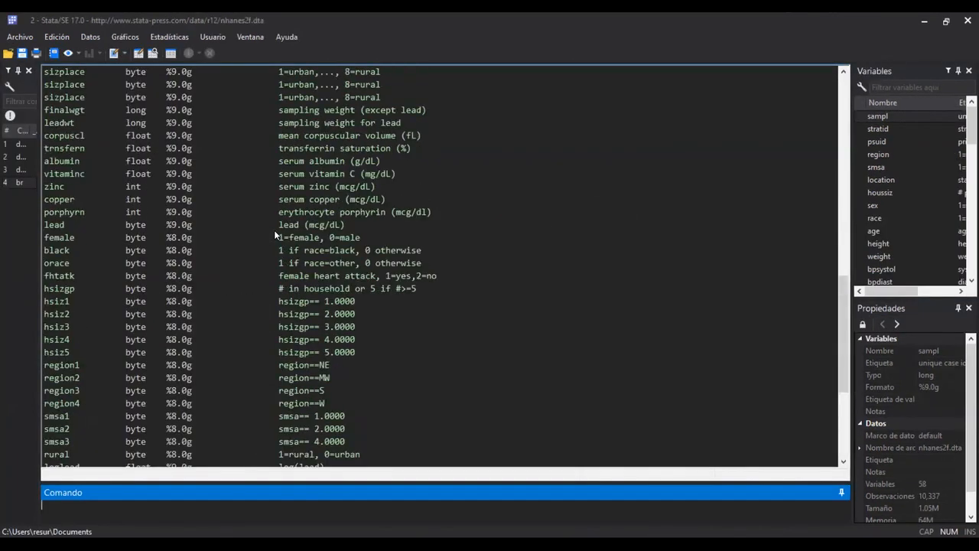
scroll(274, 229, "up", 4)
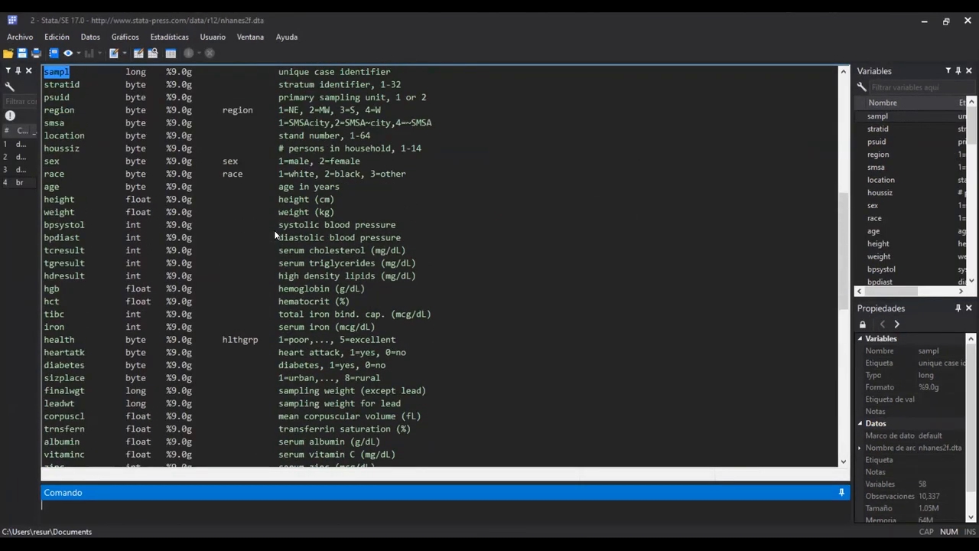
scroll(299, 271, "up", 1)
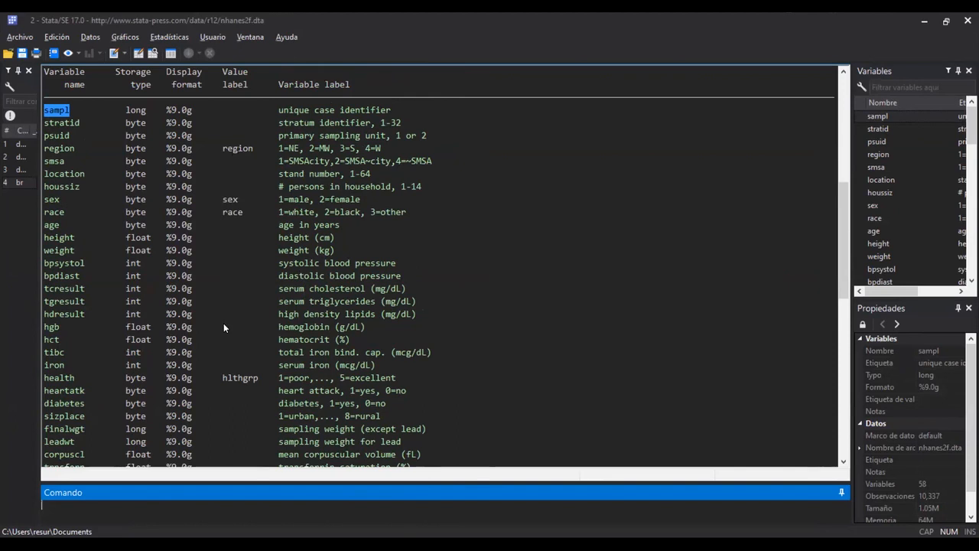
key("alt+Tab")
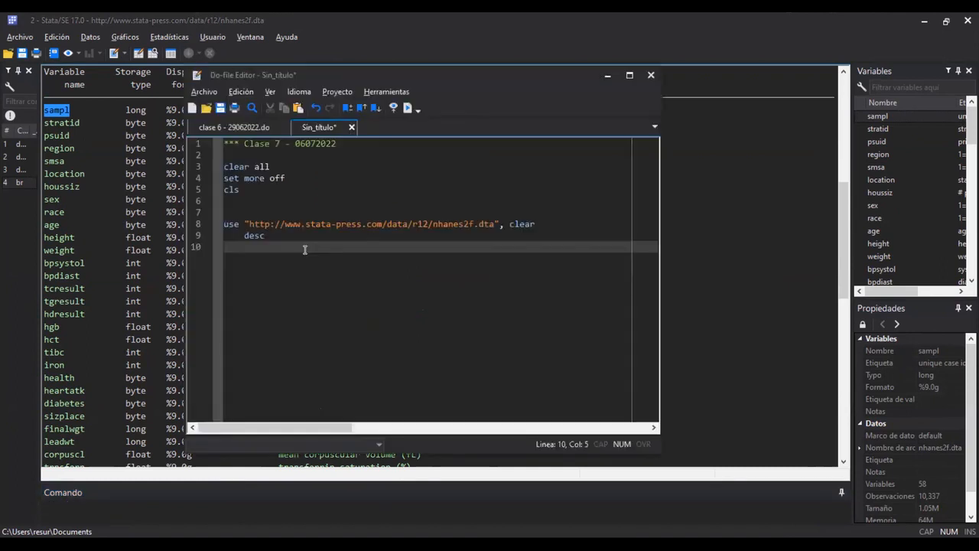
type("sum high")
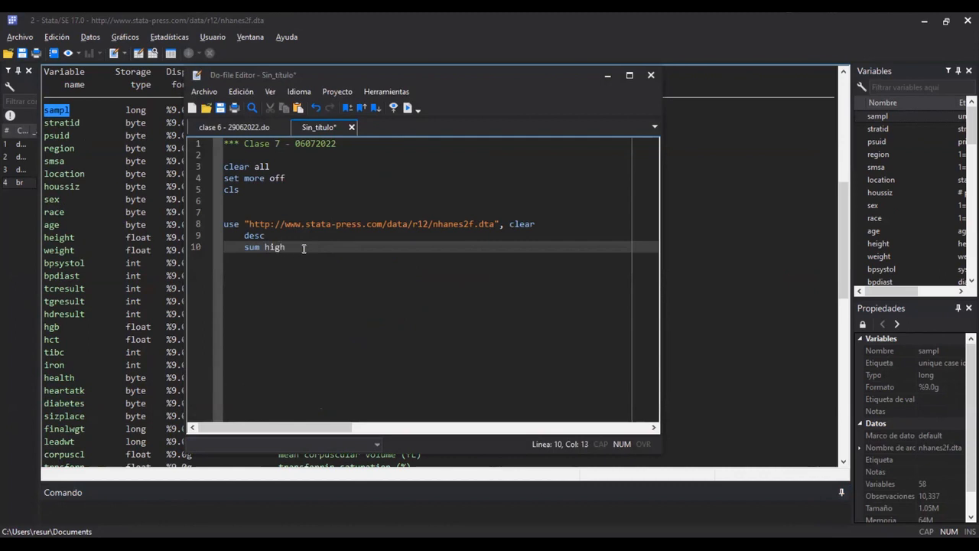
type("bp")
key("shift+Home")
key("ctrl+d")
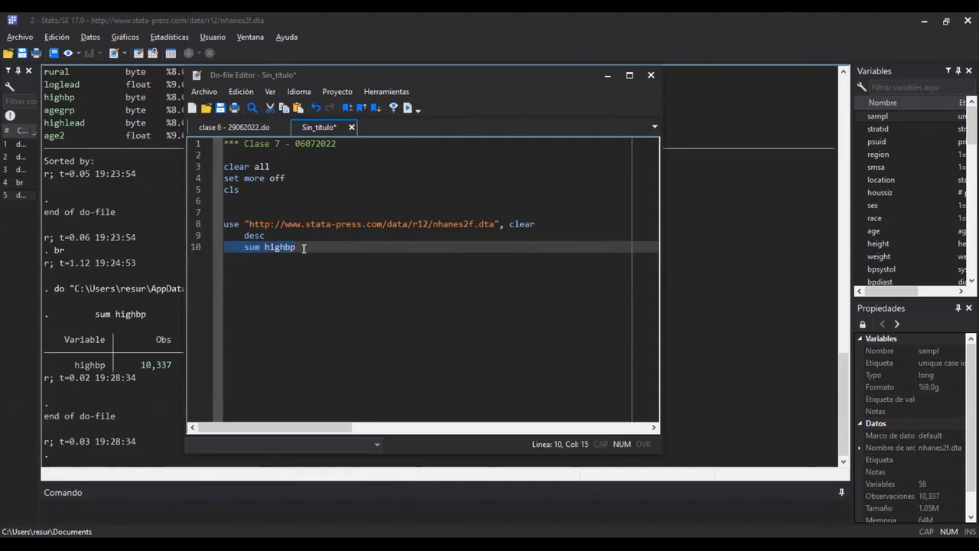
Examine the highbp summary's minimum and maximum, and read the variable's label in the earlier describe output
left_click(136, 311)
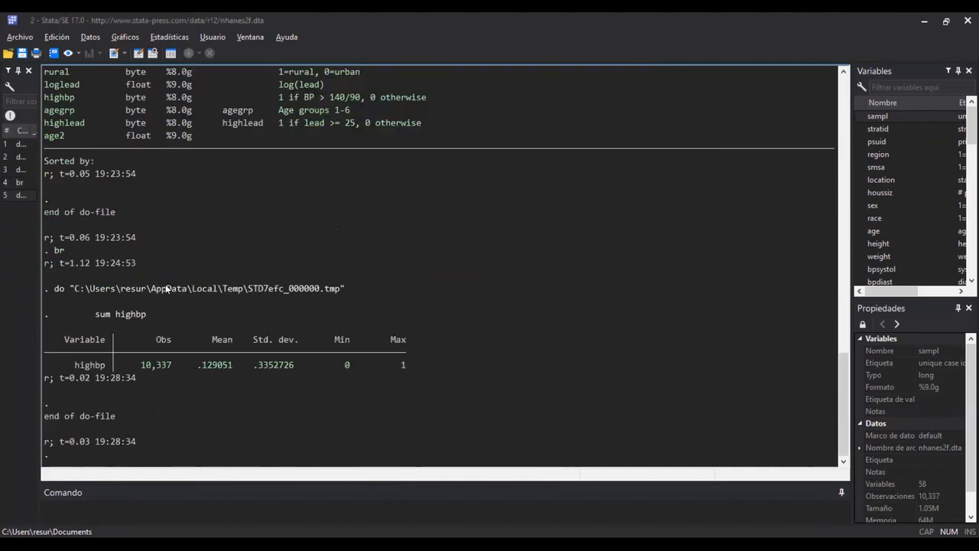
double_click(89, 365)
scroll(115, 360, "up", 15)
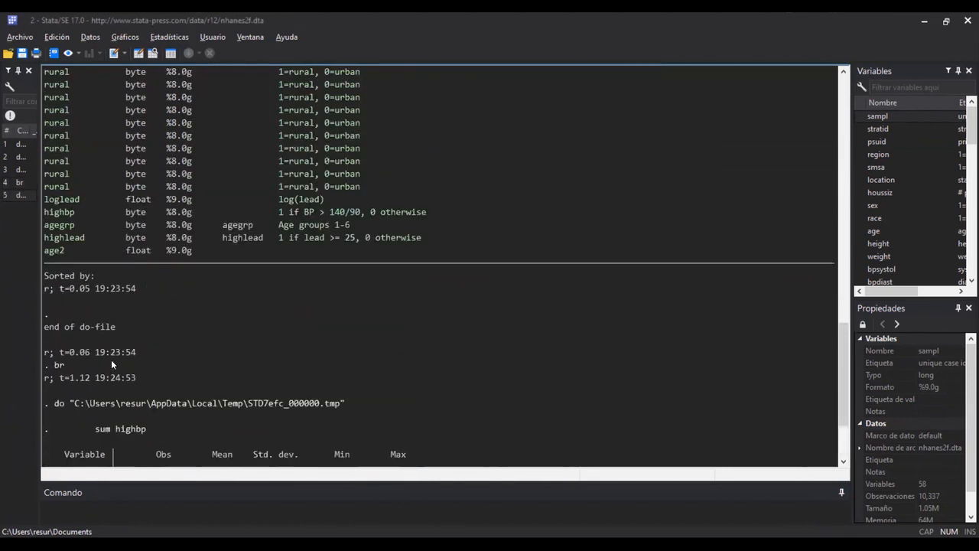
scroll(116, 364, "up", 5)
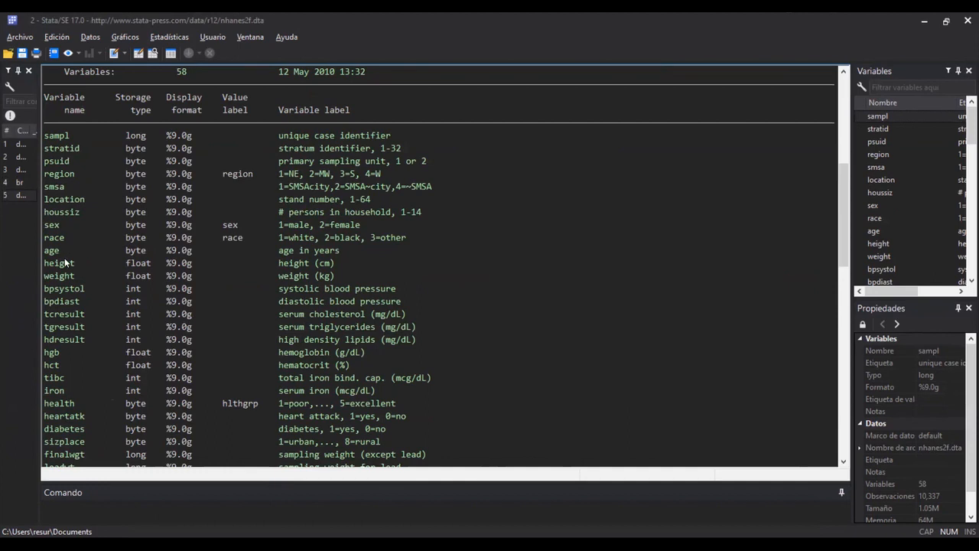
scroll(68, 314, "down", 4)
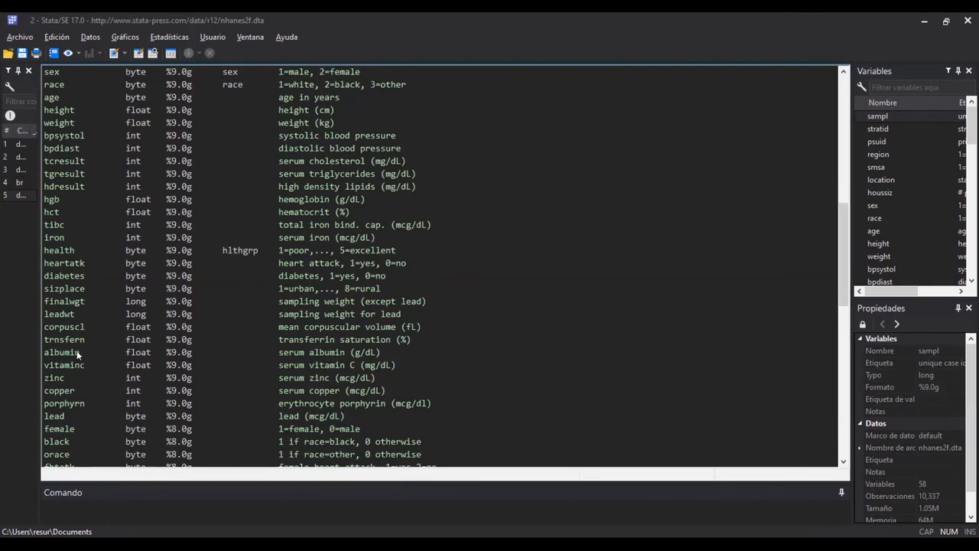
scroll(75, 339, "down", 1)
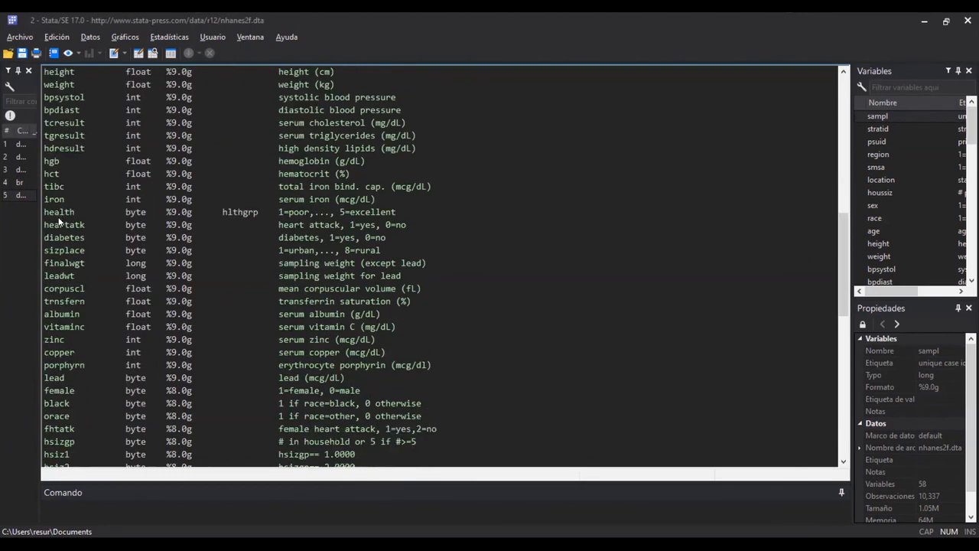
scroll(66, 244, "down", 7)
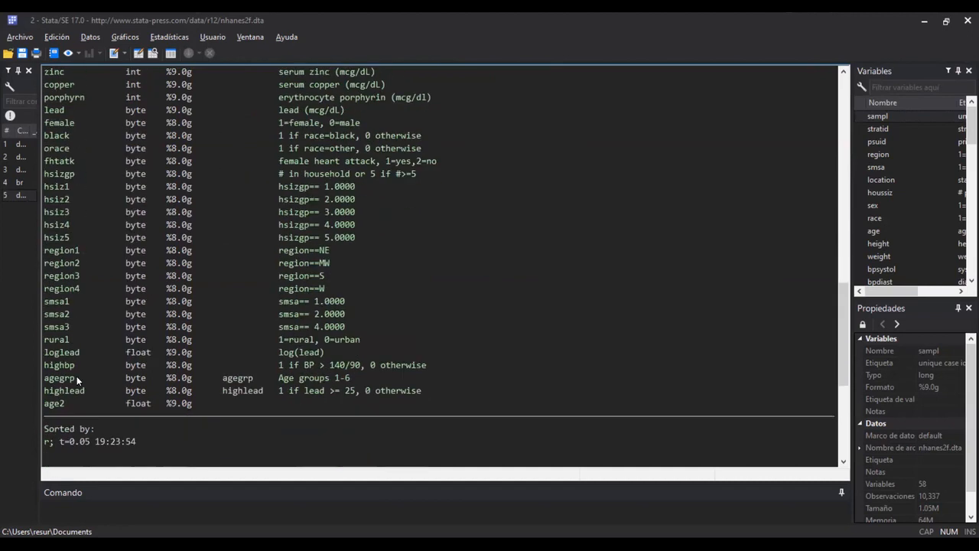
left_click_drag(45, 364, 438, 365)
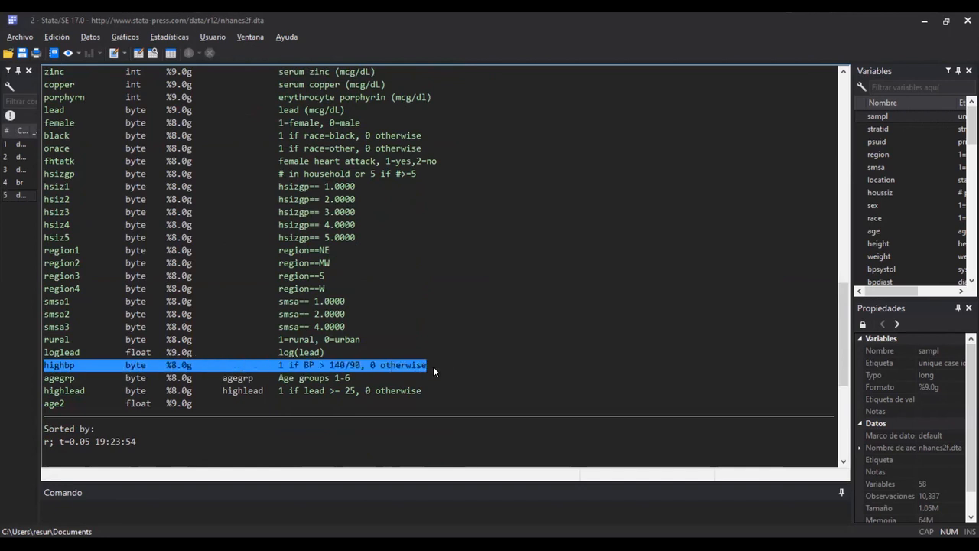
scroll(431, 348, "down", 6)
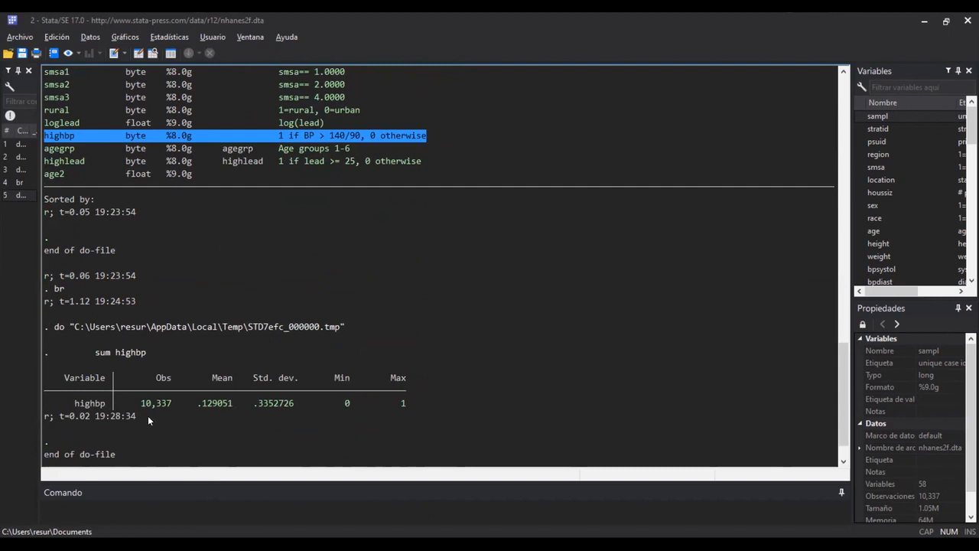
left_click_drag(340, 403, 410, 403)
left_click(233, 507)
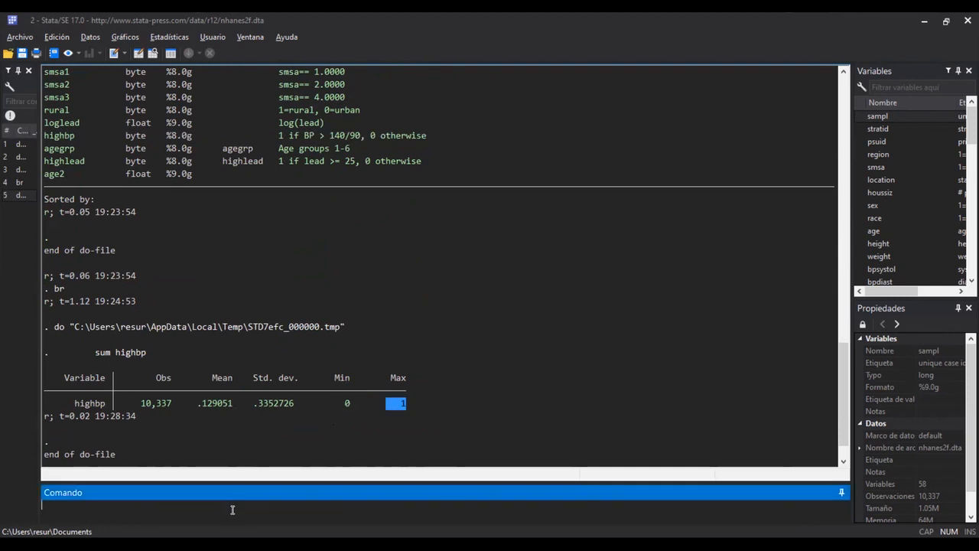
Add a codebook highbp line below the sum command in the do-file and run it on its own
key("ctrl+9")
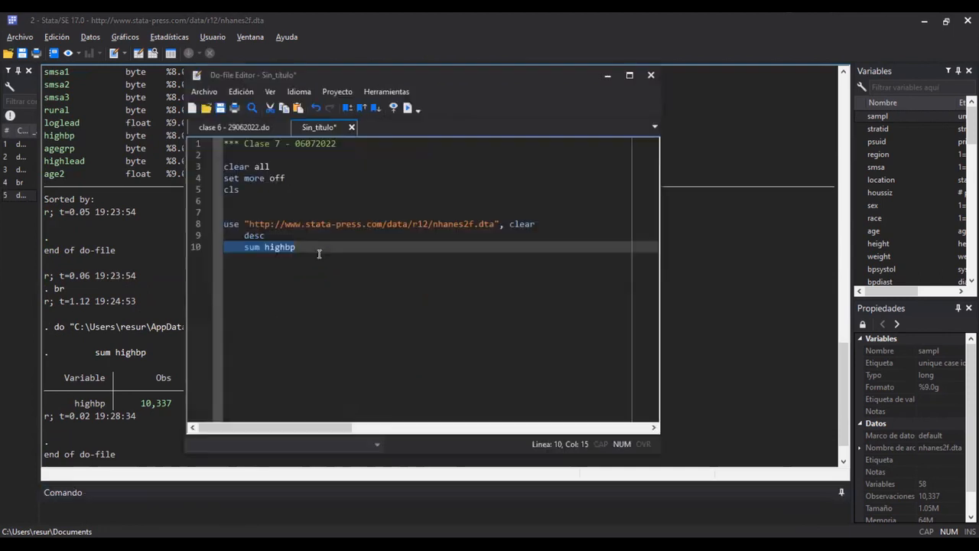
key("Return")
type("coode")
key("BackSpace")
key("BackSpace")
key("BackSpace")
type("de")
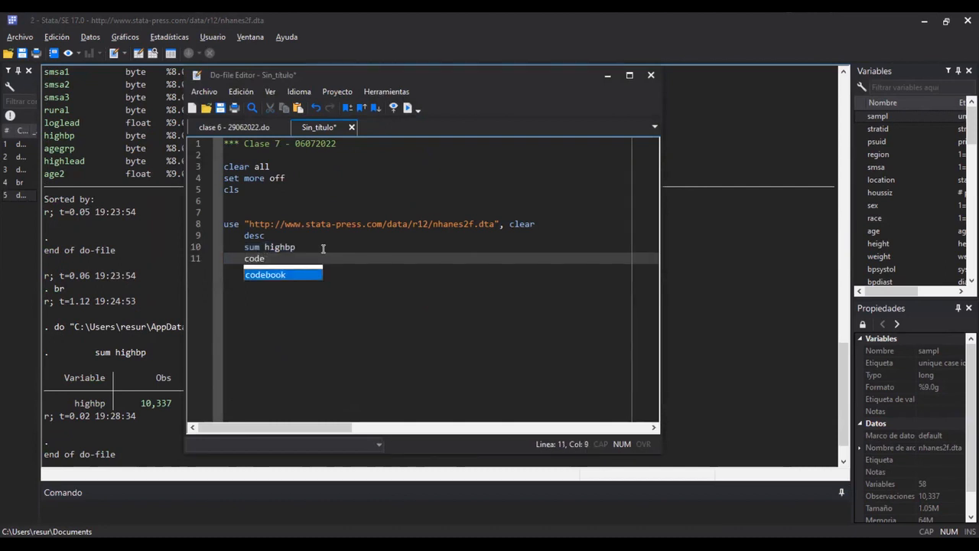
key("Return")
type("highbp")
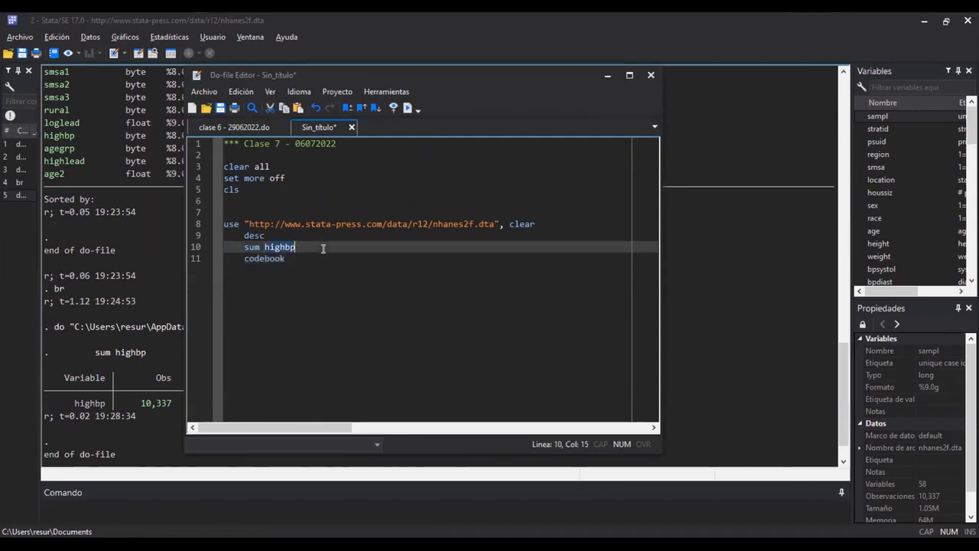
key("ctrl+d")
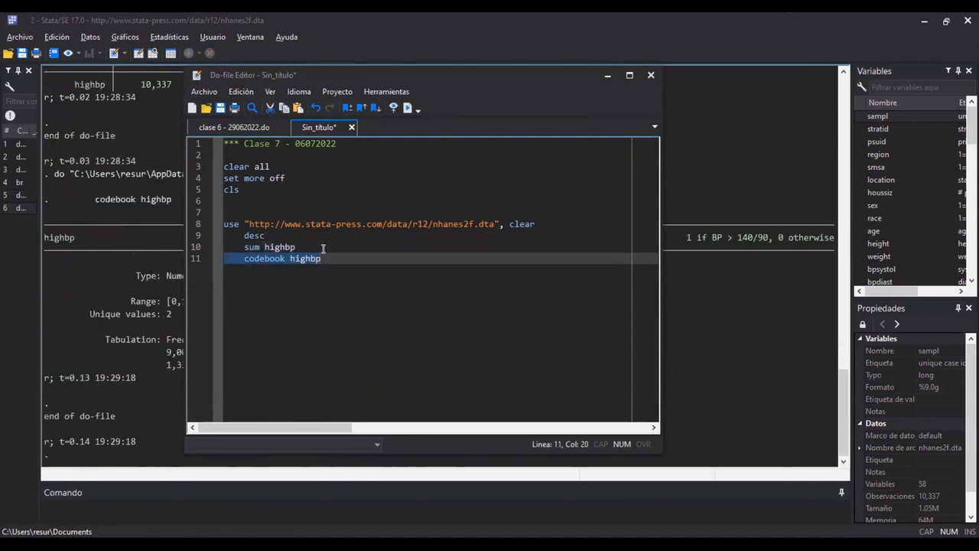
Examine the highbp codebook output for the unique values, missing observations and frequency of each value
left_click(124, 280)
left_click_drag(95, 311, 173, 314)
left_click_drag(95, 200, 169, 202)
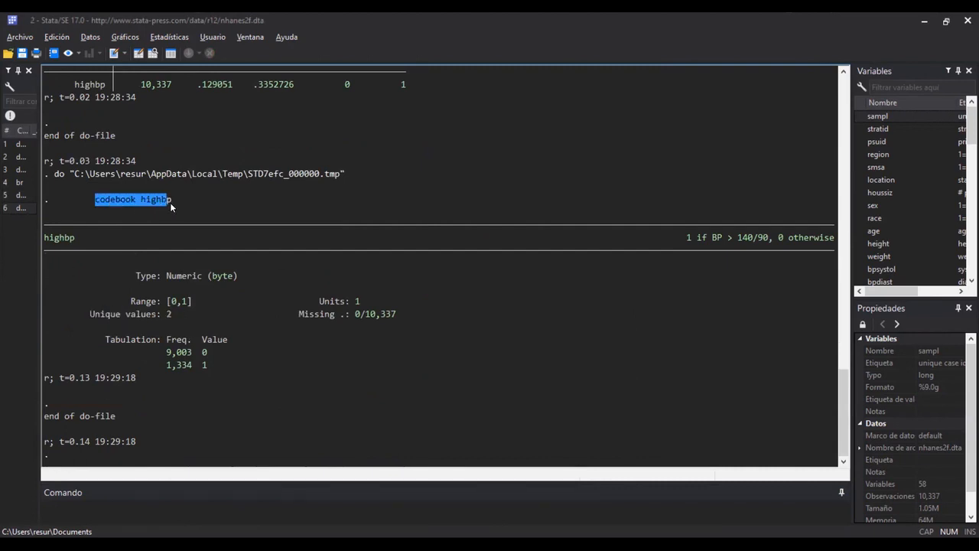
left_click(169, 312)
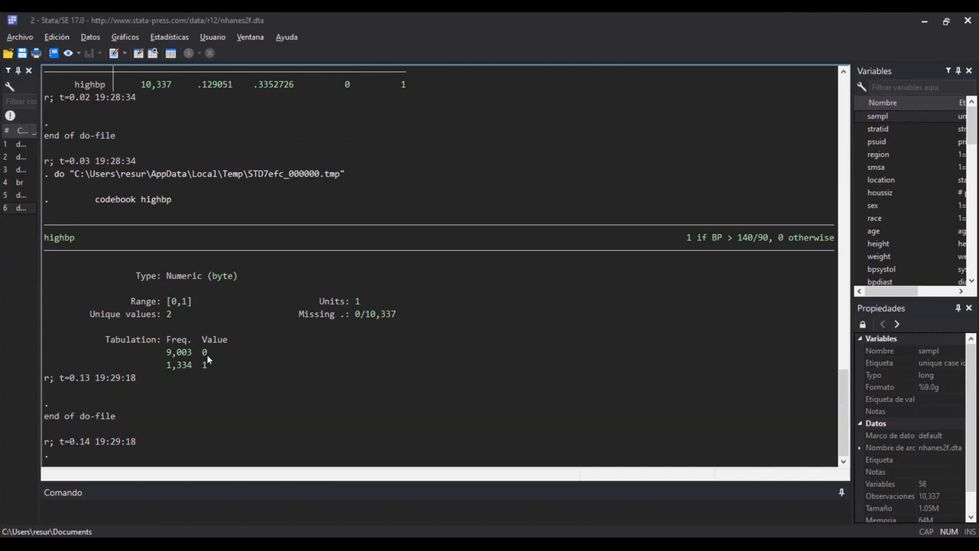
left_click_drag(204, 354, 211, 364)
left_click(246, 370)
left_click_drag(355, 313, 361, 312)
left_click_drag(167, 353, 190, 369)
Add a tab highbp line below the codebook command in the do-file and run it on its own
key("ctrl+9")
left_click(344, 260)
key("Return")
type("ta")
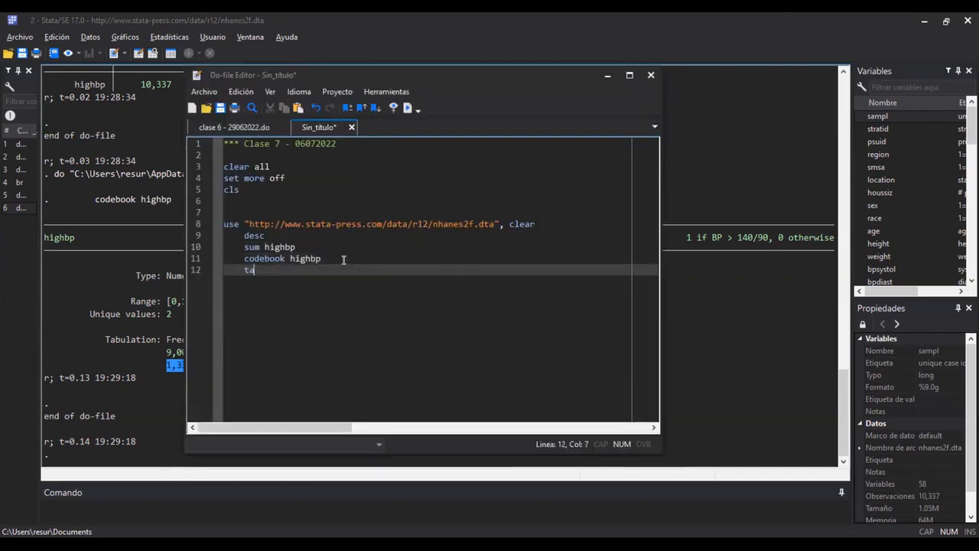
type("b")
key("Up")
key("ctrl+Right")
type("highbp")
key("shift+Home")
key("ctrl+d")
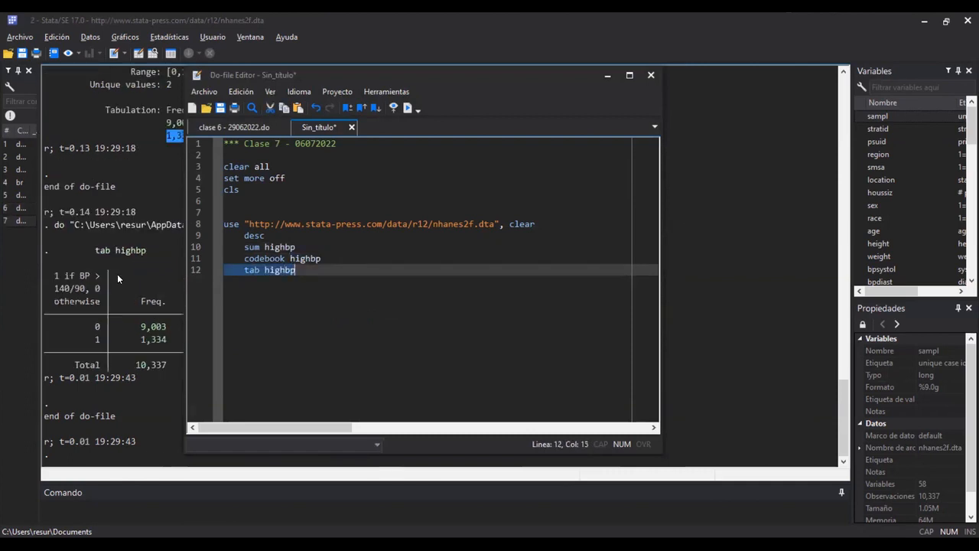
Check the highbp frequency table, then extend the tab highbp line with the m option and rerun that line
left_click(181, 329)
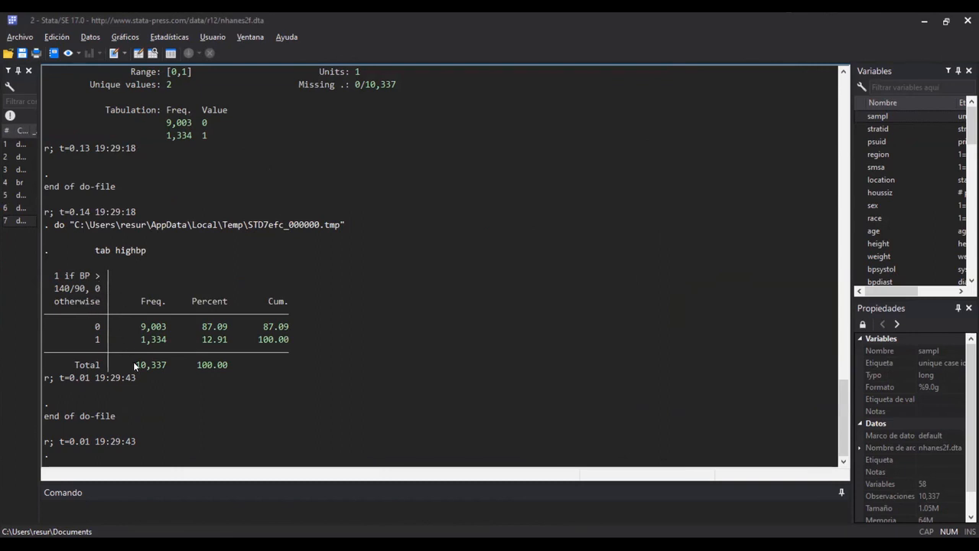
left_click_drag(143, 344, 224, 344)
left_click(175, 497)
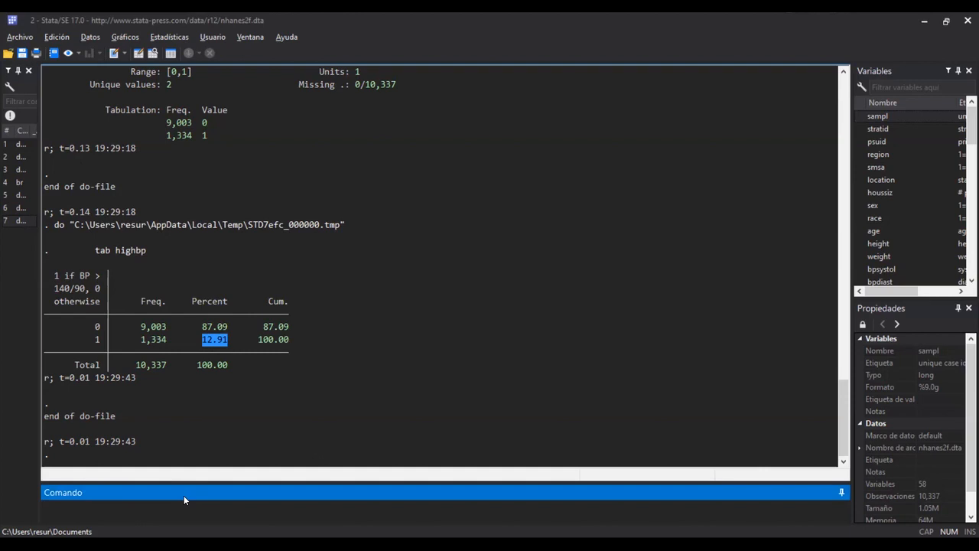
key("alt+Tab")
type(", m")
triple_click(310, 270)
key("ctrl+d")
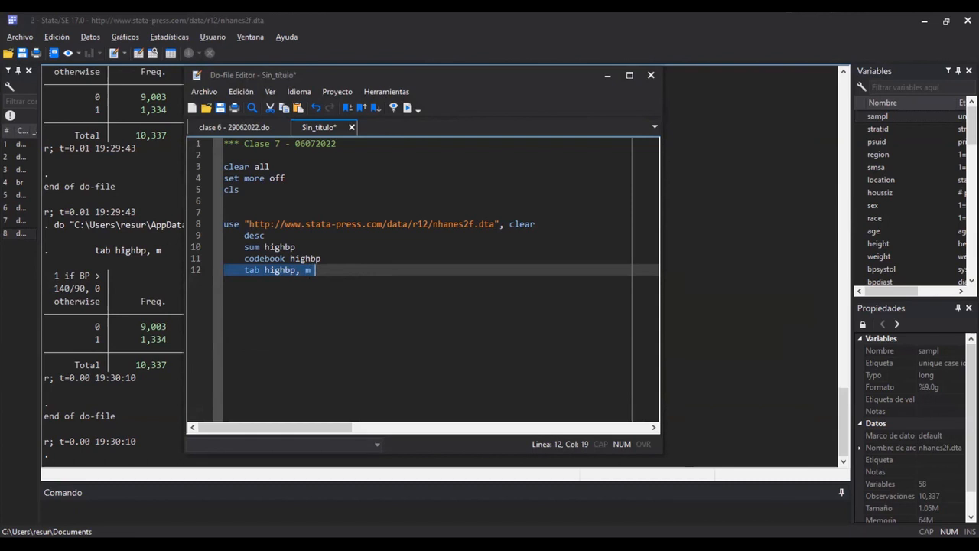
Add the comment header *** Modelo LOGIT after a blank line below the tab command, followed by a new line indented twice
left_click(312, 274)
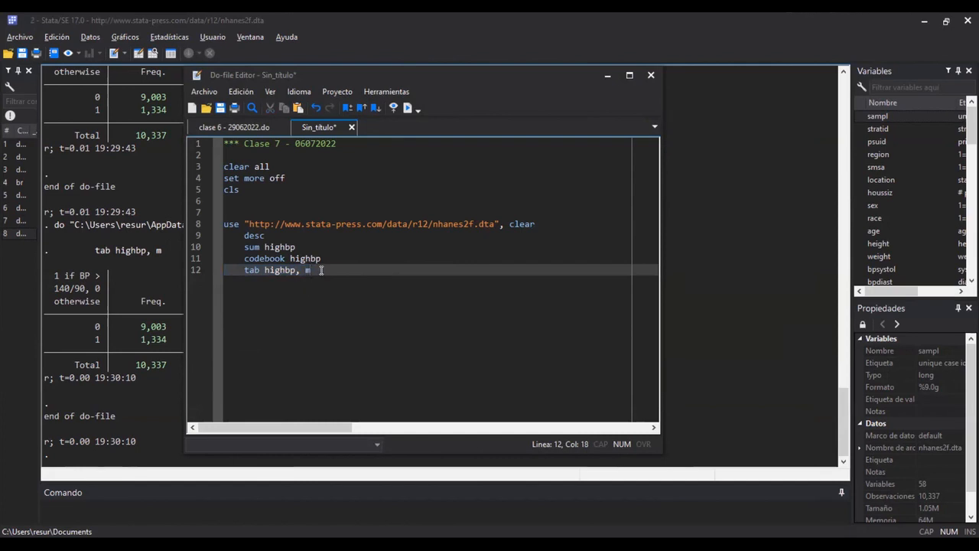
key("Return")
key("Return")
type("*** ")
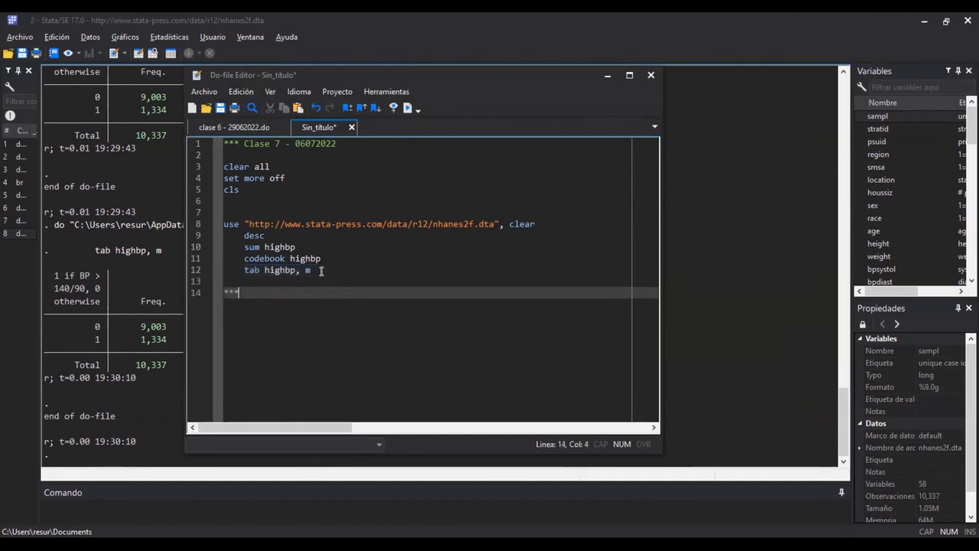
type("Modelos")
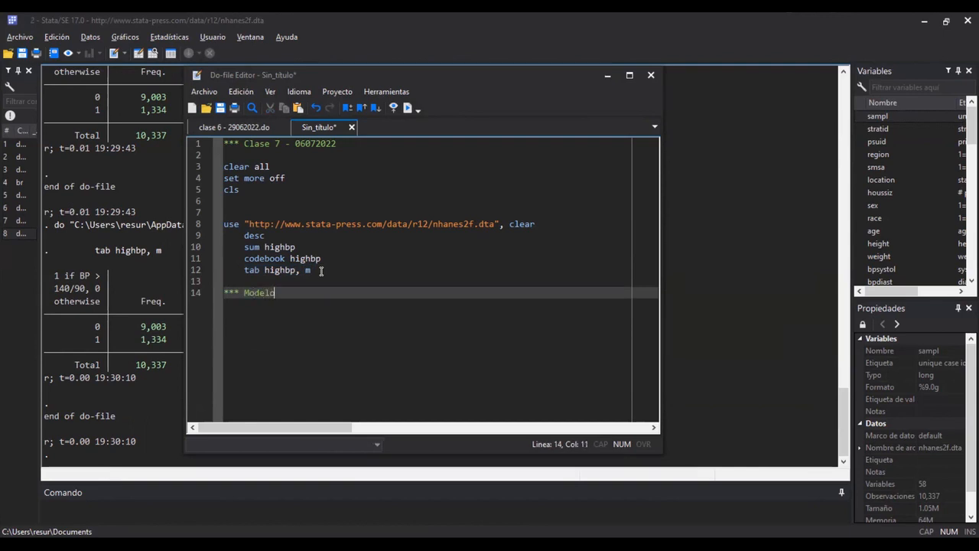
key("BackSpace")
key("BackSpace")
type("LOGIT")
key("Return")
key("Tab")
key("Tab")
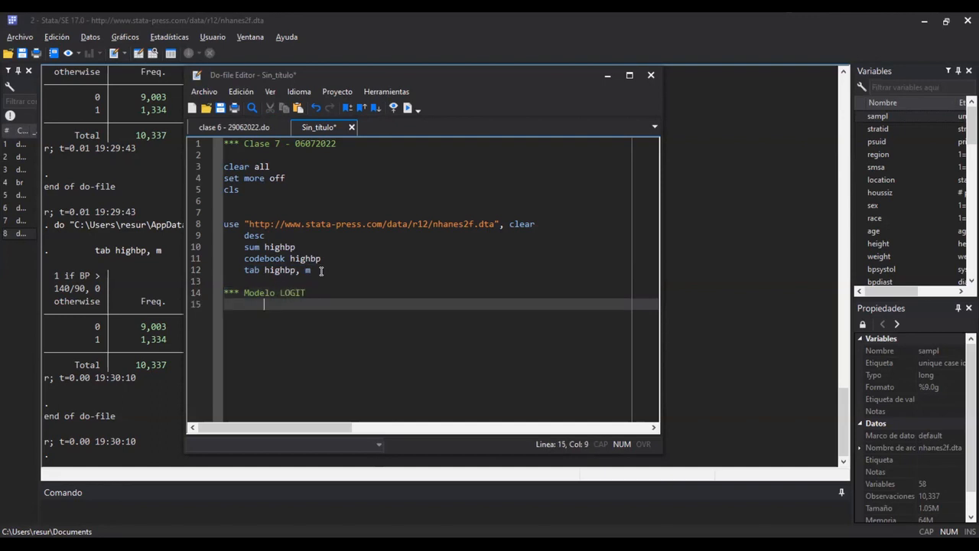
Start a logit command under the Modelo LOGIT header with highbp as dependent variable and age and age2 as regressors
type("logit")
key("Up")
key("Up")
key("Up")
key("Down")
key("Down")
key("Down")
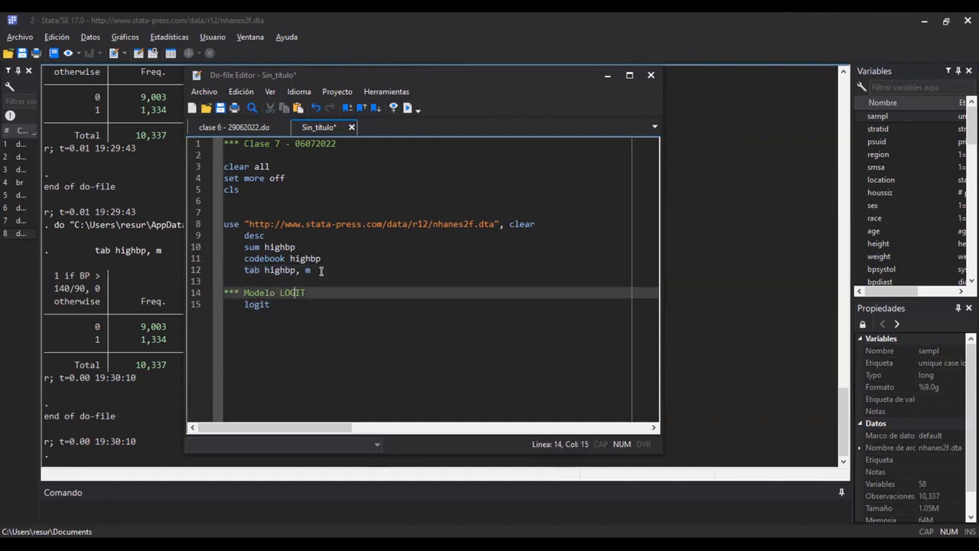
type("highbp")
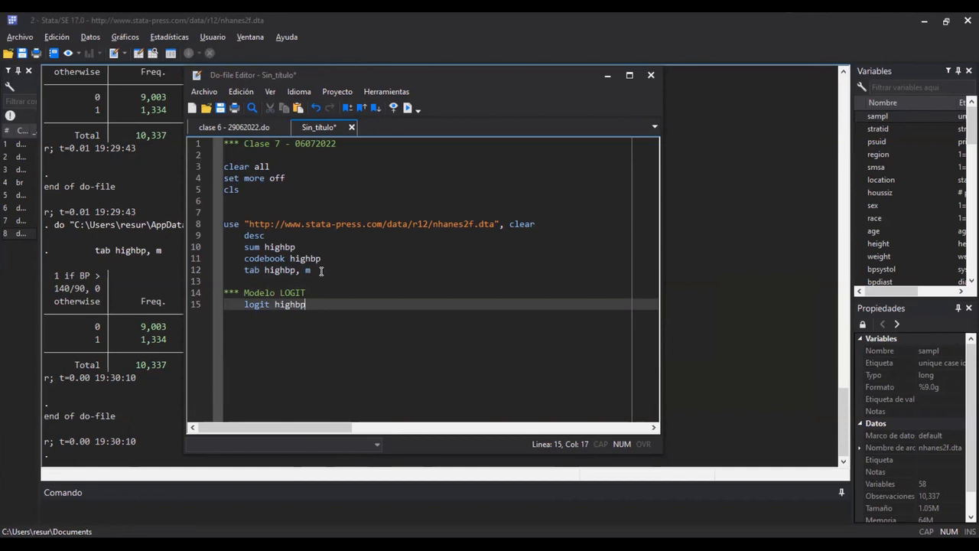
type("age age2")
Look up age2 in the variable list of the earlier desc output, then return to the do-file
left_click(114, 245)
scroll(115, 245, "up", 15)
scroll(122, 246, "up", 1)
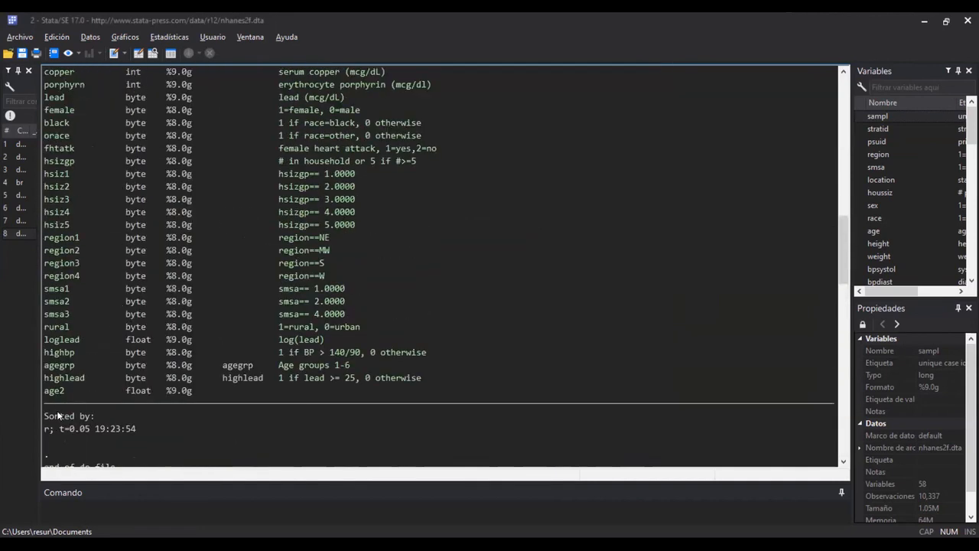
left_click_drag(60, 394, 70, 394)
key("alt+Tab")
Extend the logit command with the regressors weight, female, black, orace and rural
type("we")
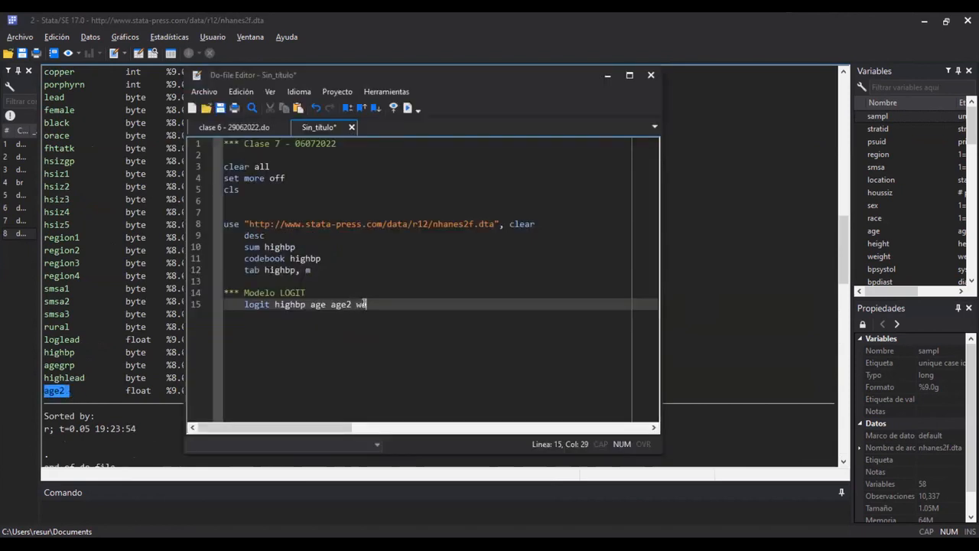
type("ight female blac")
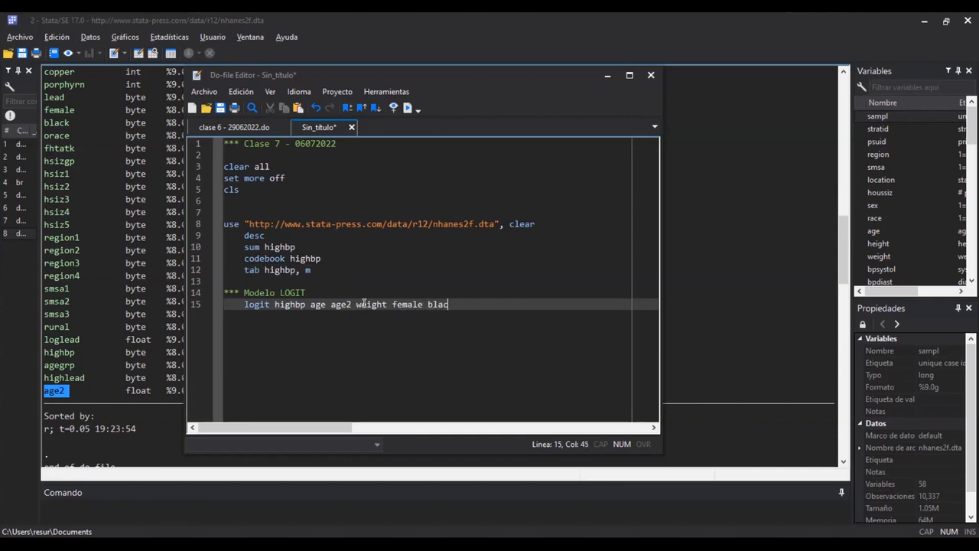
type("k orace rural")
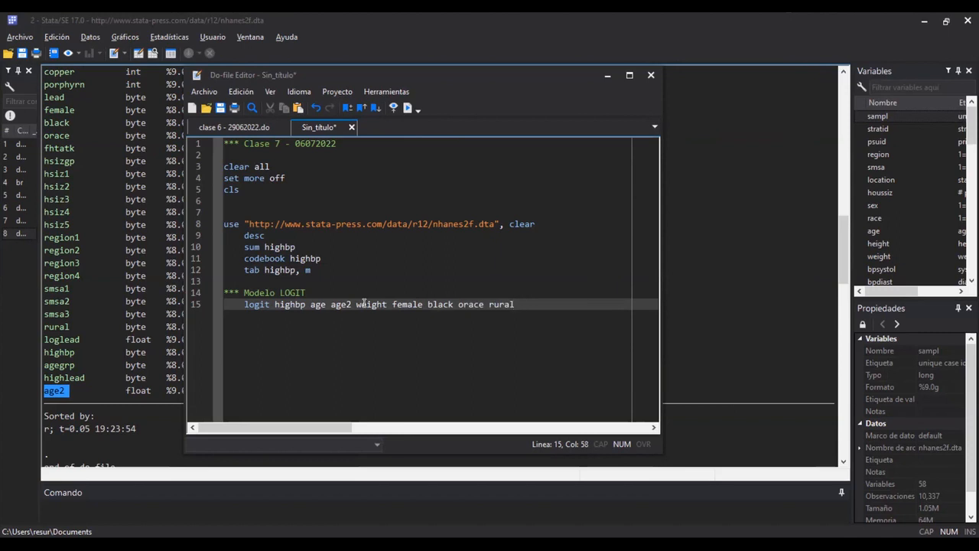
Review the regressors in the logit line and run that line on its own
key("ctrl+Left")
key("ctrl+Left")
key("ctrl+Left")
key("ctrl+Left")
key("ctrl+Left")
key("ctrl+Left")
key("ctrl+Right")
key("ctrl+Right")
key("ctrl+Right")
key("ctrl+Right")
key("ctrl+Right")
key("End")
key("shift+Left")
key("shift+Left")
key("ctrl+d")
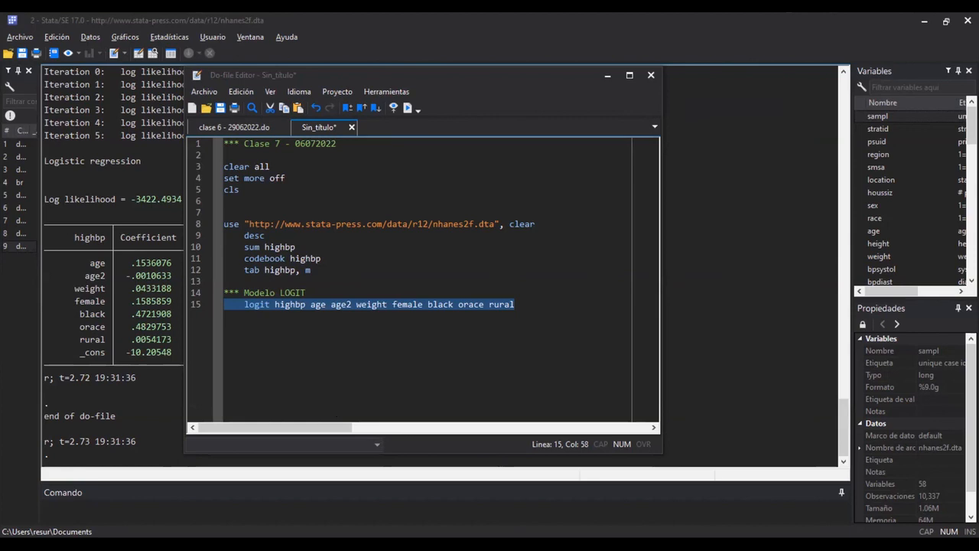
Examine the logit results for the sign and p-value of age and the rows for rural and age2
key("alt+Tab")
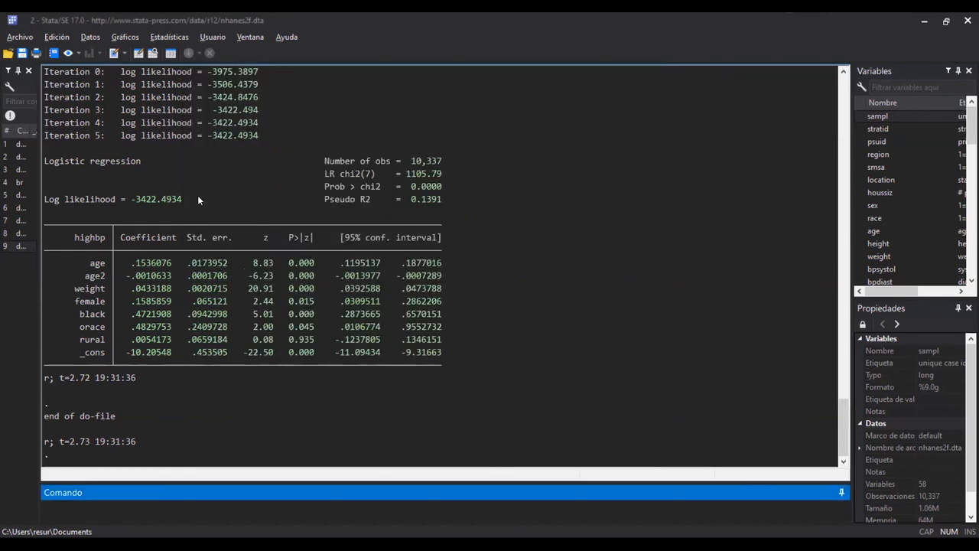
scroll(558, 226, "up", 1)
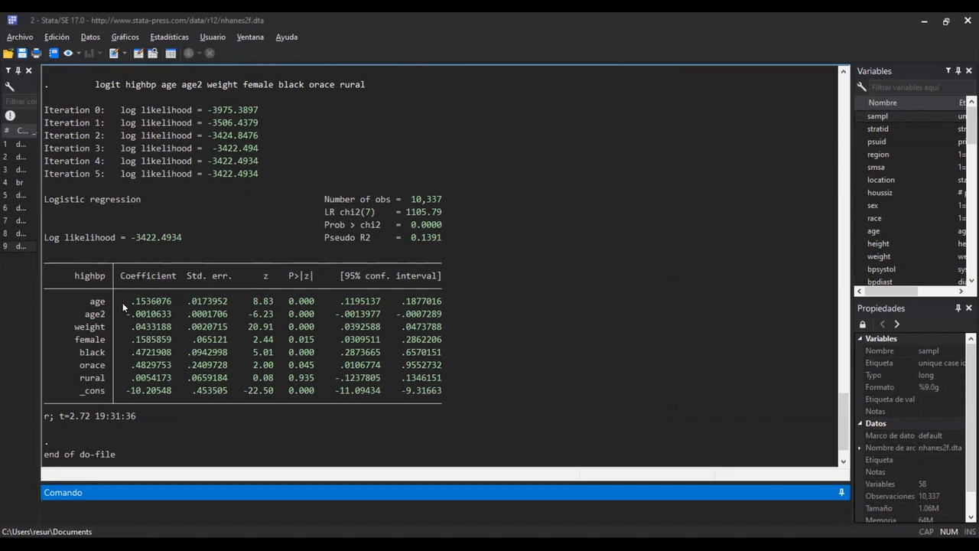
left_click_drag(122, 302, 135, 302)
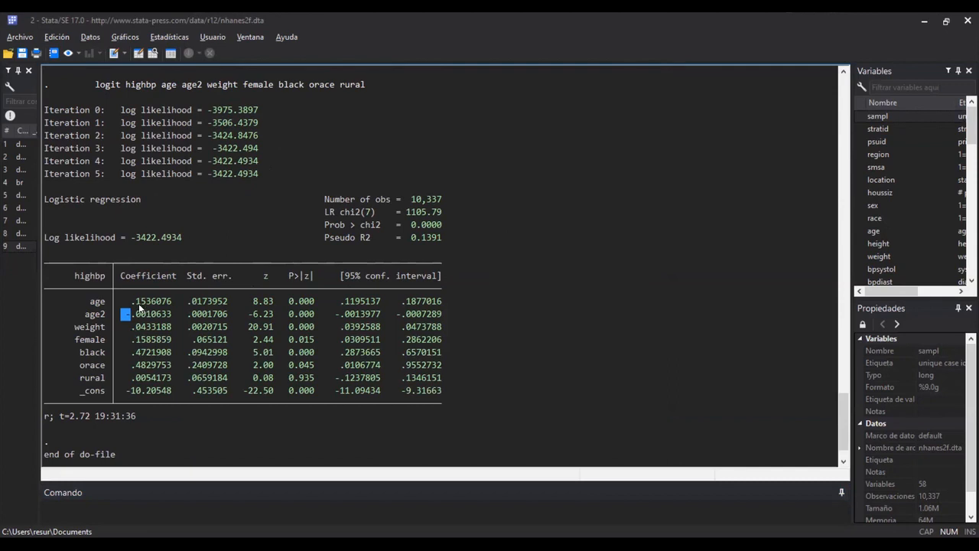
left_click_drag(136, 303, 169, 304)
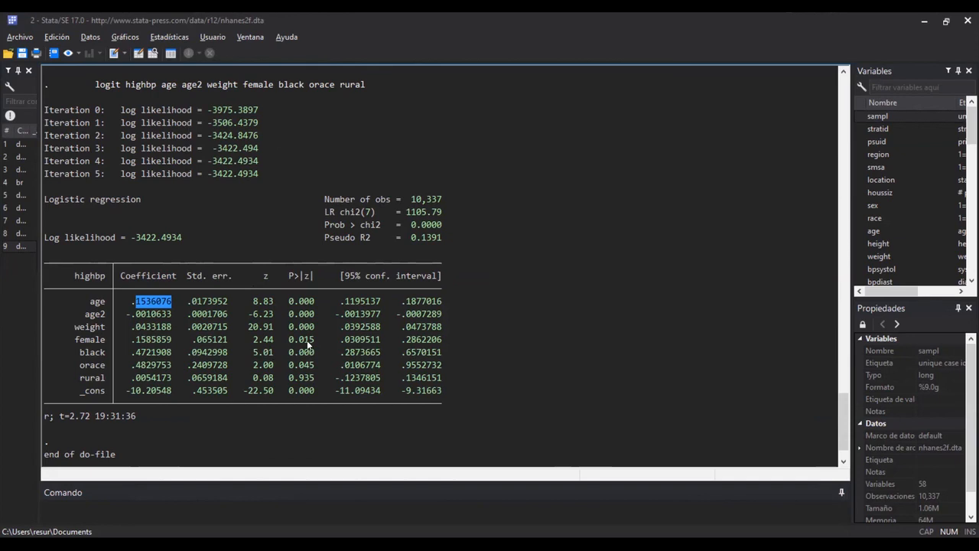
double_click(286, 303)
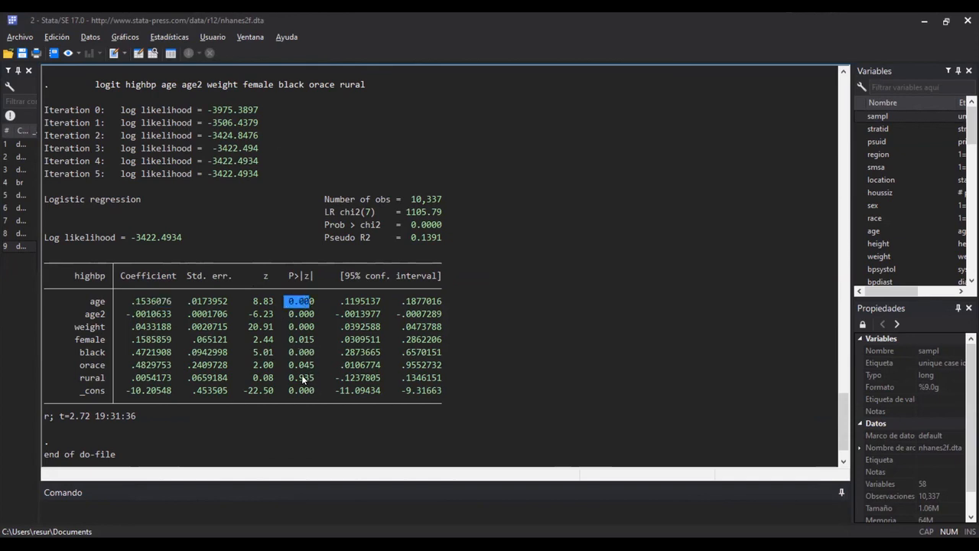
left_click_drag(80, 378, 100, 378)
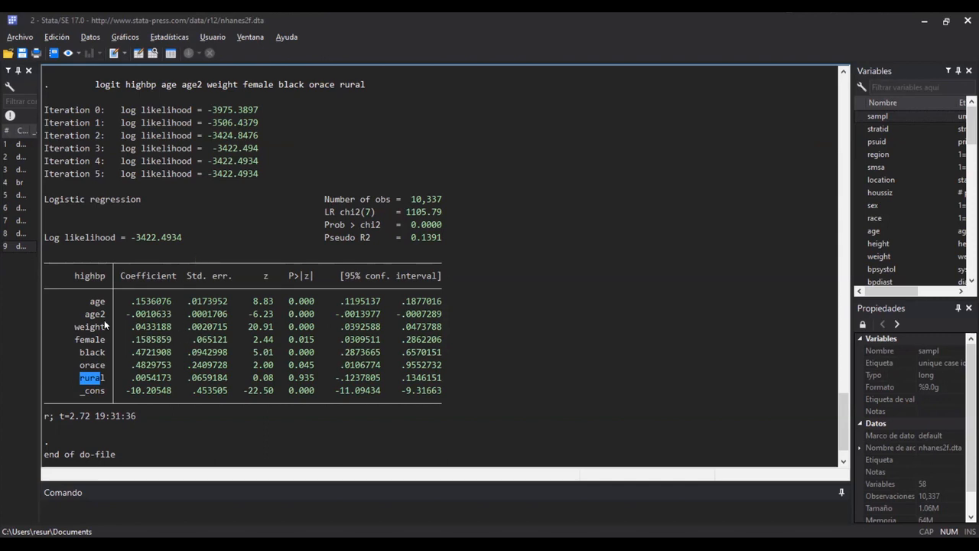
left_click_drag(84, 301, 104, 301)
left_click_drag(289, 302, 312, 303)
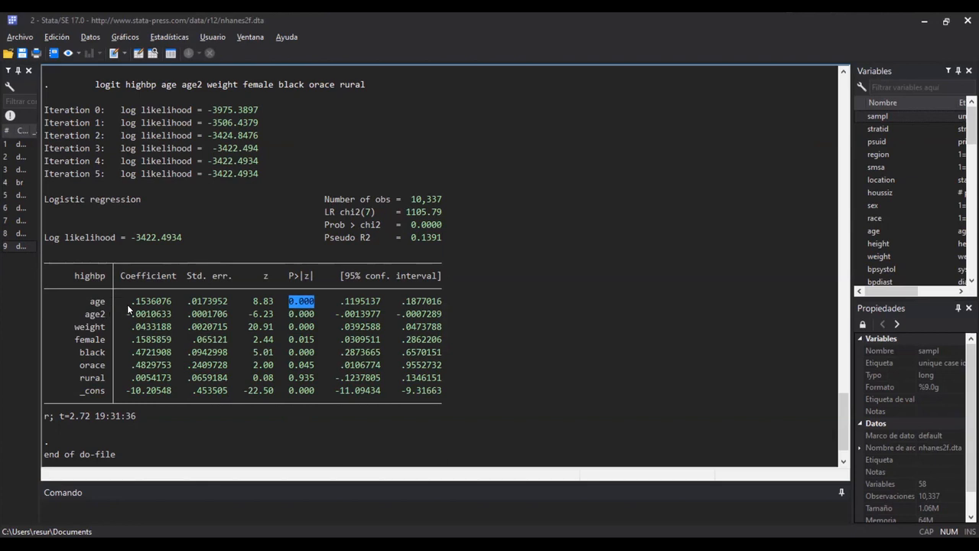
left_click_drag(121, 302, 125, 301)
mouse_move(85, 315)
left_mouse_down()
mouse_move(128, 316)
mouse_move(96, 319)
left_mouse_up()
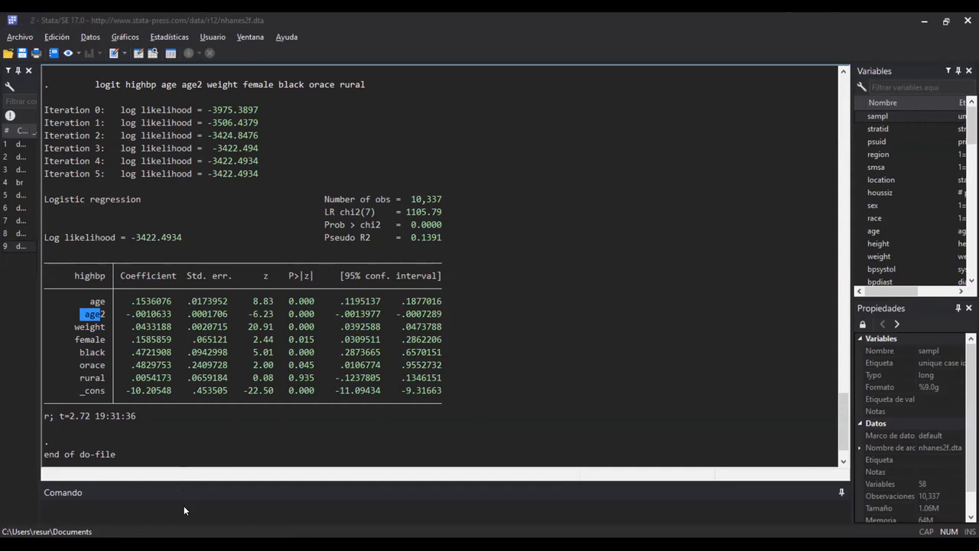
Add two new lines below the logit command in the do-file and place the cursor on the first one
key("alt+Tab")
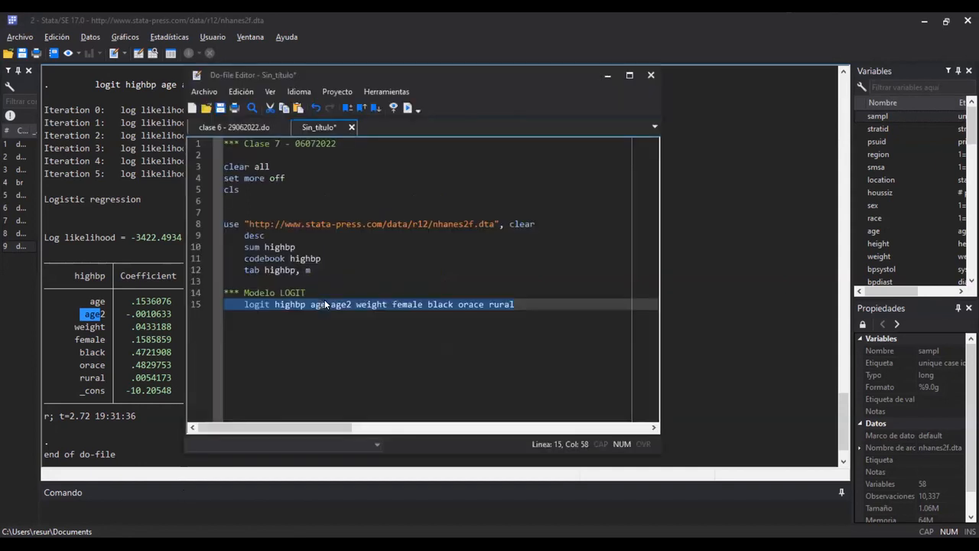
left_click(524, 299)
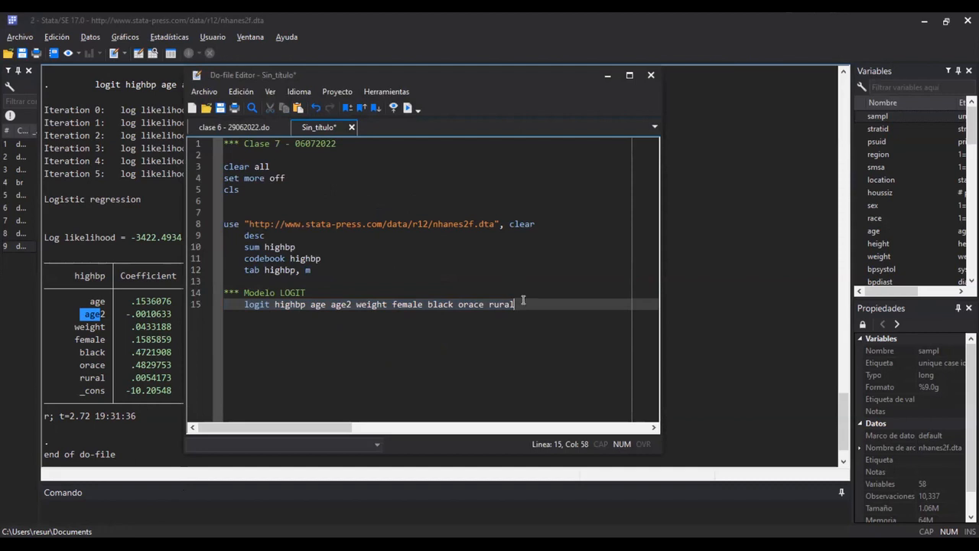
key("Return")
key("Return")
key("Up")
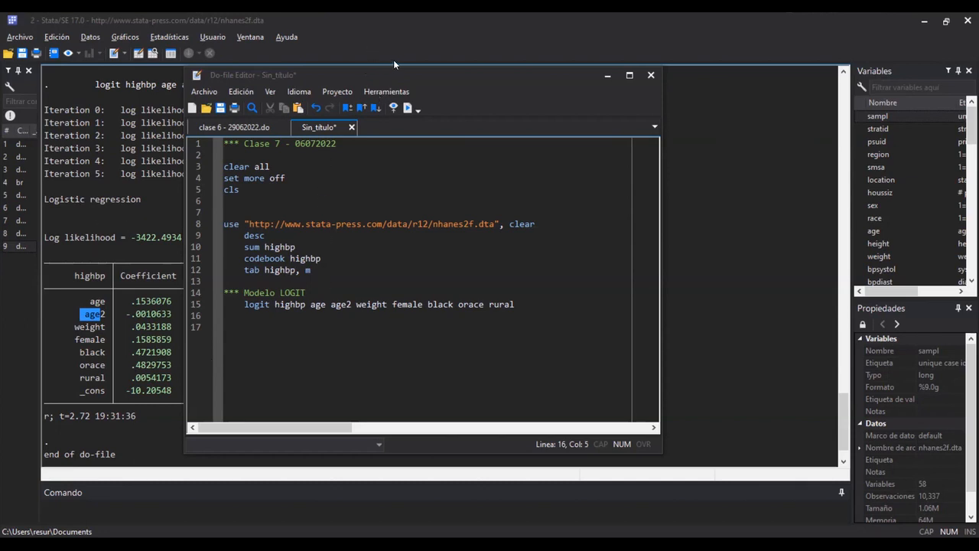
Compare the signs and sizes of the age and age2 coefficients in the logit results table
left_click(120, 320)
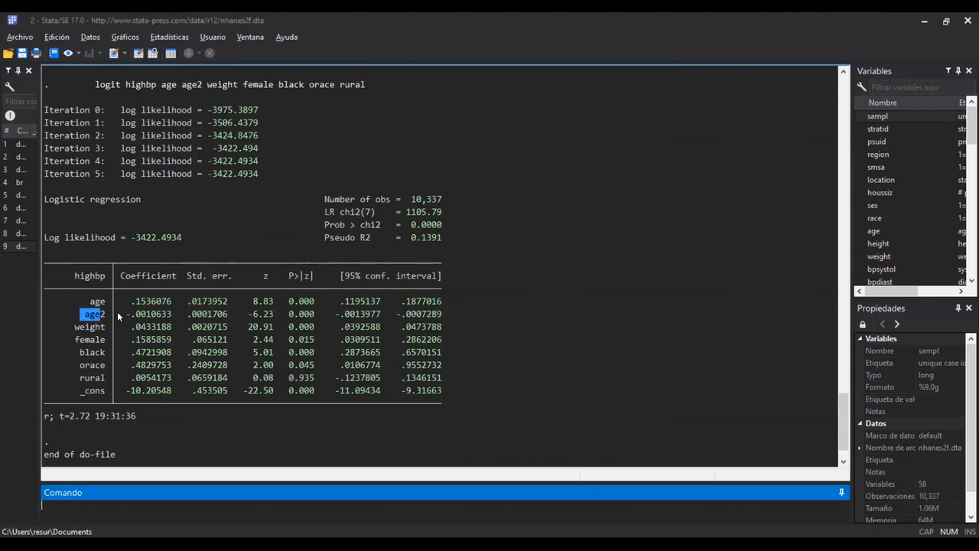
left_click_drag(123, 313, 130, 314)
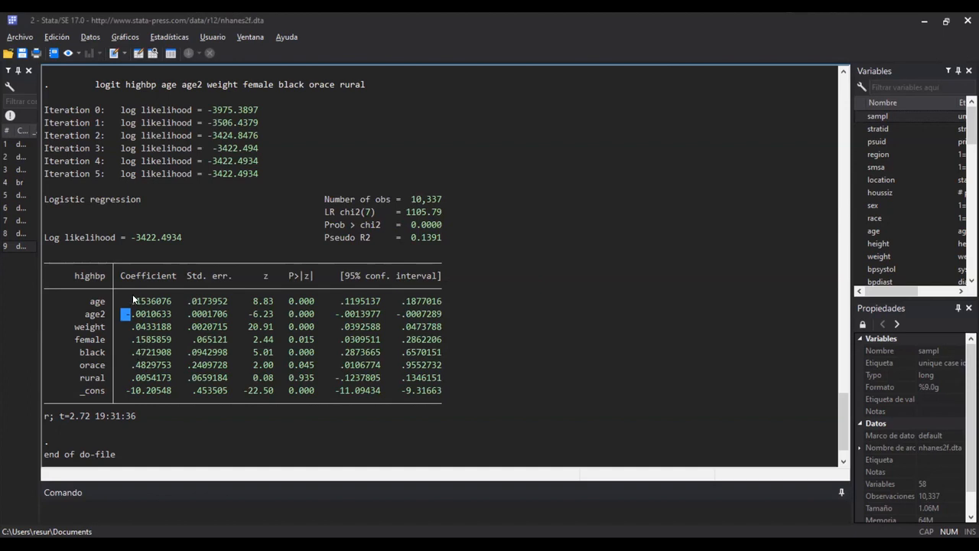
left_click_drag(111, 303, 130, 303)
left_click(100, 318)
left_click(136, 306)
left_click_drag(137, 300, 174, 300)
left_click_drag(136, 314, 171, 313)
left_click(141, 305)
double_click(150, 304)
double_click(98, 302)
double_click(128, 313)
Examine the logit coefficients of weight, female, black and orace, the p-value of rural, and the age and age2 rows
left_click_drag(74, 327, 135, 327)
left_click_drag(77, 342, 130, 341)
left_click_drag(80, 353, 98, 356)
left_click_drag(119, 354, 128, 356)
left_click_drag(117, 364, 126, 377)
left_click_drag(116, 351, 125, 353)
left_click(145, 356)
left_click_drag(303, 354, 160, 354)
left_click(168, 357)
left_click(142, 358)
left_click_drag(121, 368, 131, 366)
left_click_drag(83, 377, 101, 378)
left_click_drag(290, 377, 318, 379)
left_click_drag(111, 301, 90, 306)
double_click(95, 313)
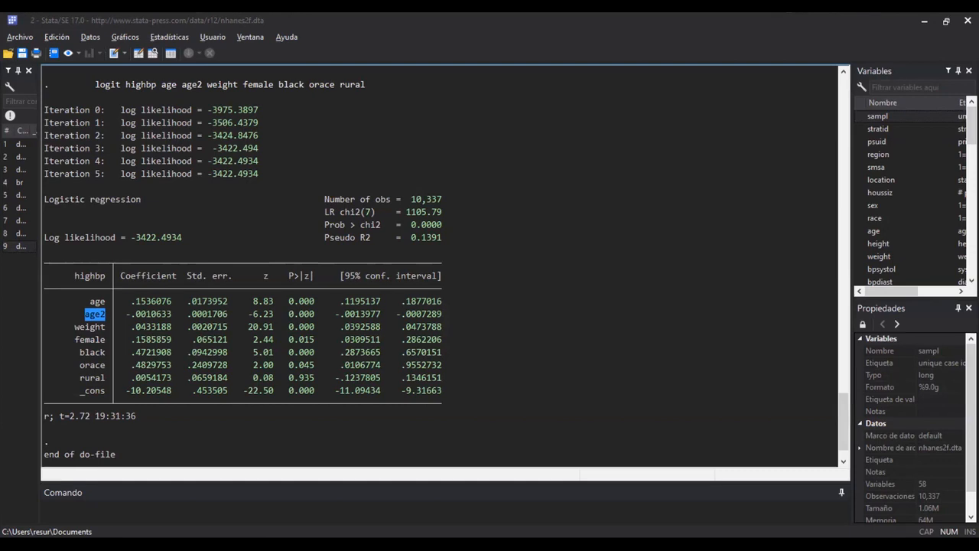
Add an est store logit line below the logit command in the do-file, followed by a new line
key("ctrl+9")
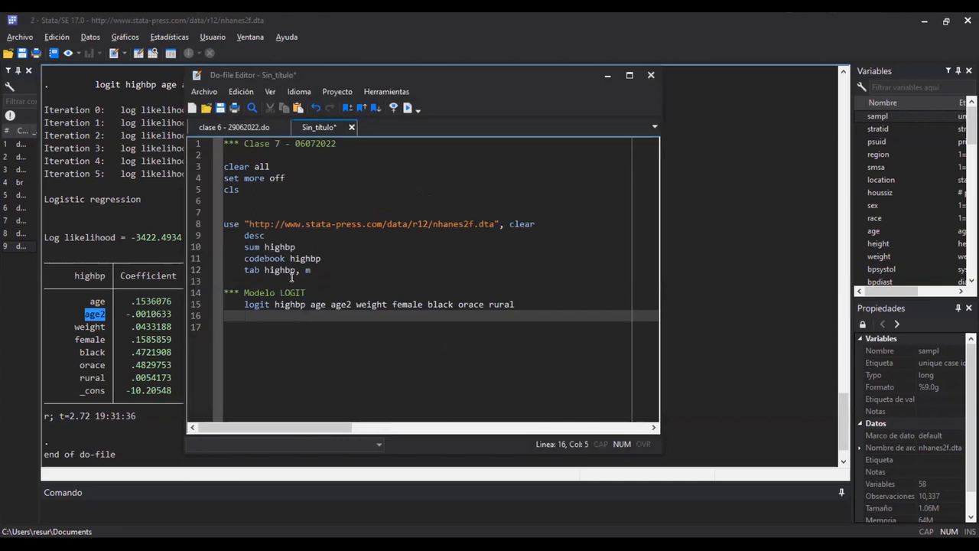
type("est store logit")
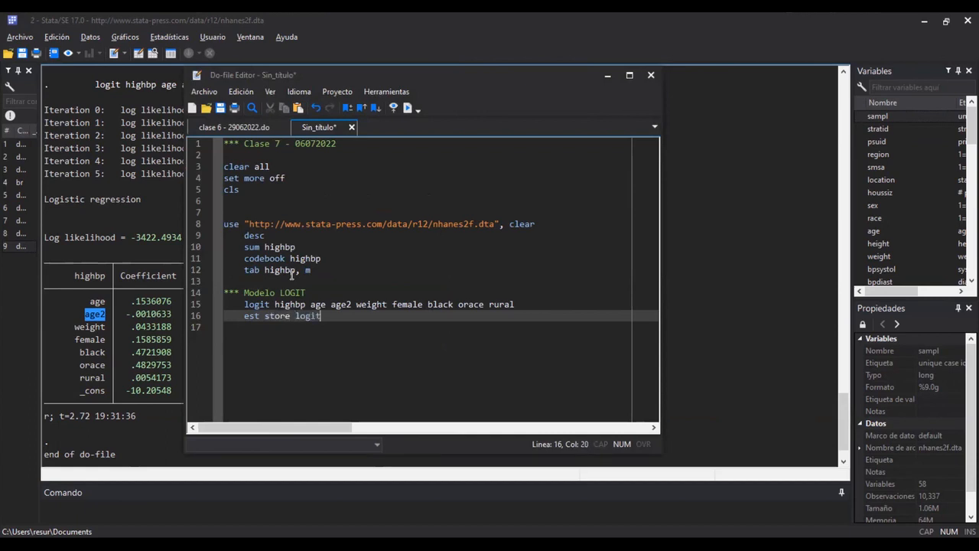
key("Return")
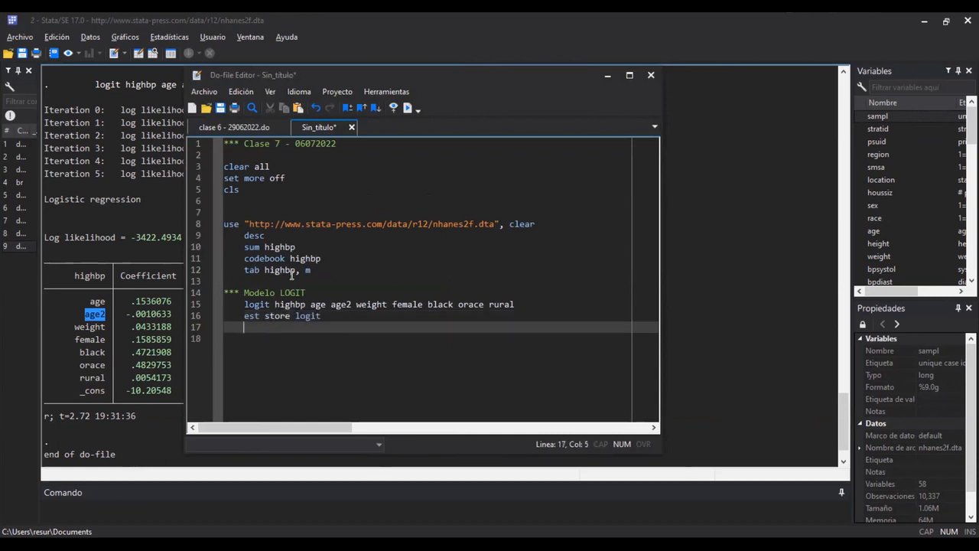
Add a predict line below est store that saves the predicted probabilities as highbp_logit
type("predict")
key("Up")
key("Right")
key("ctrl+space")
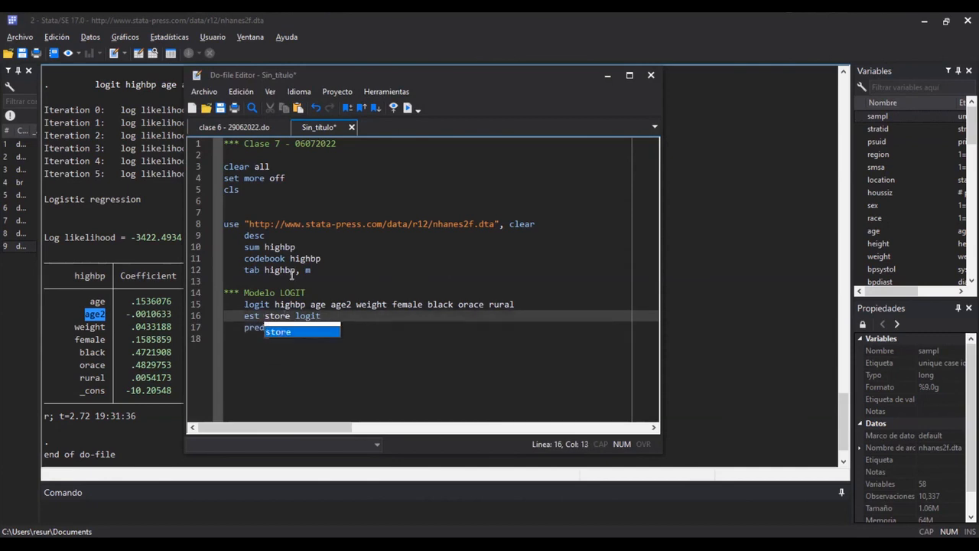
key("Escape")
key("Up")
key("ctrl+Left")
key("ctrl+shift+Right")
key("ctrl+c")
key("Down")
key("Down")
key("End")
key("ctrl+v")
type("_logit")
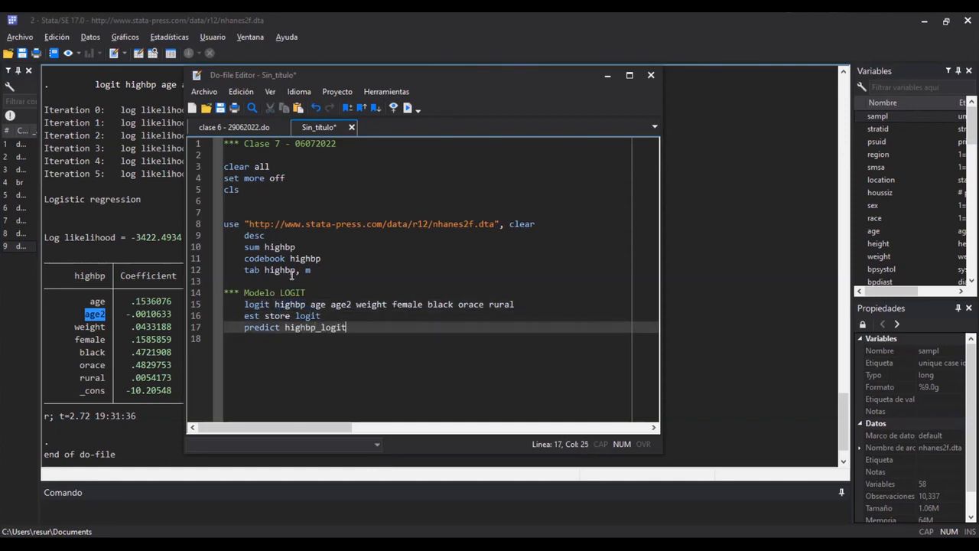
Run the predict line on its own, then run the logit, est store and predict lines together
key("shift+Home")
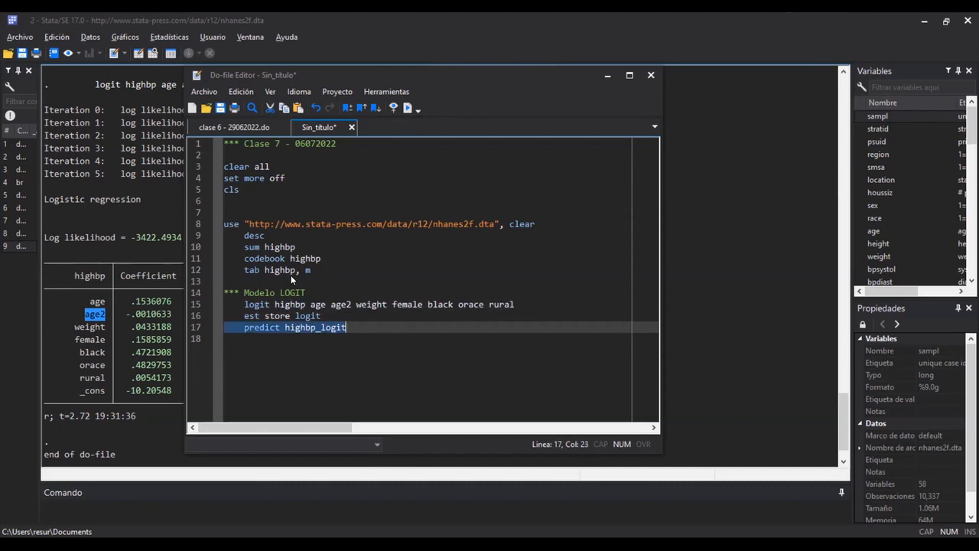
key("ctrl+d")
left_click(274, 304)
key("Home")
key("shift+Down")
key("shift+Down")
key("shift+End")
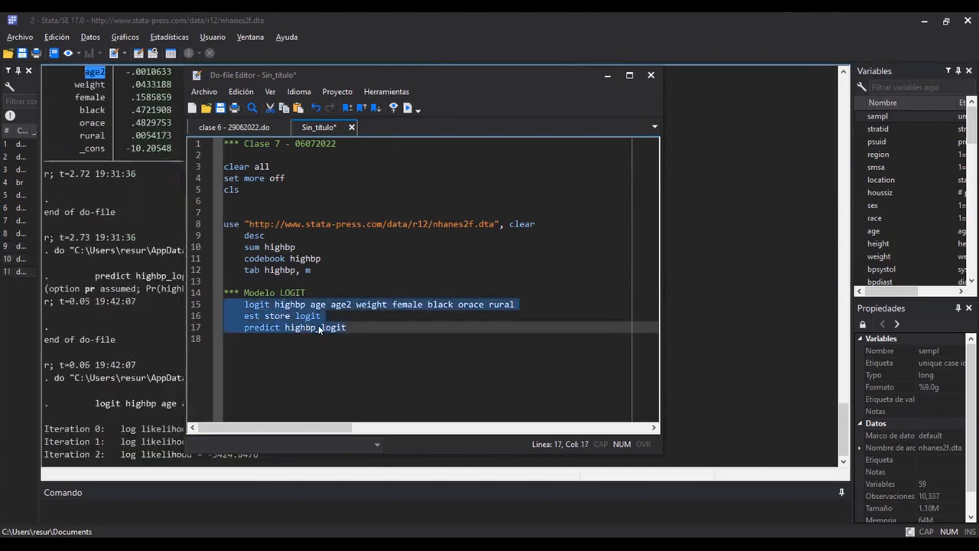
key("ctrl+d")
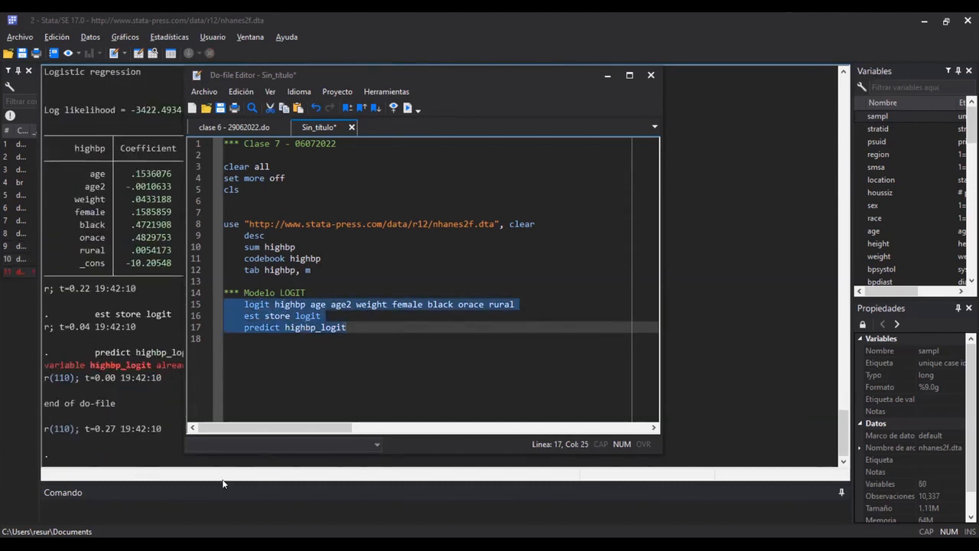
left_click(289, 349)
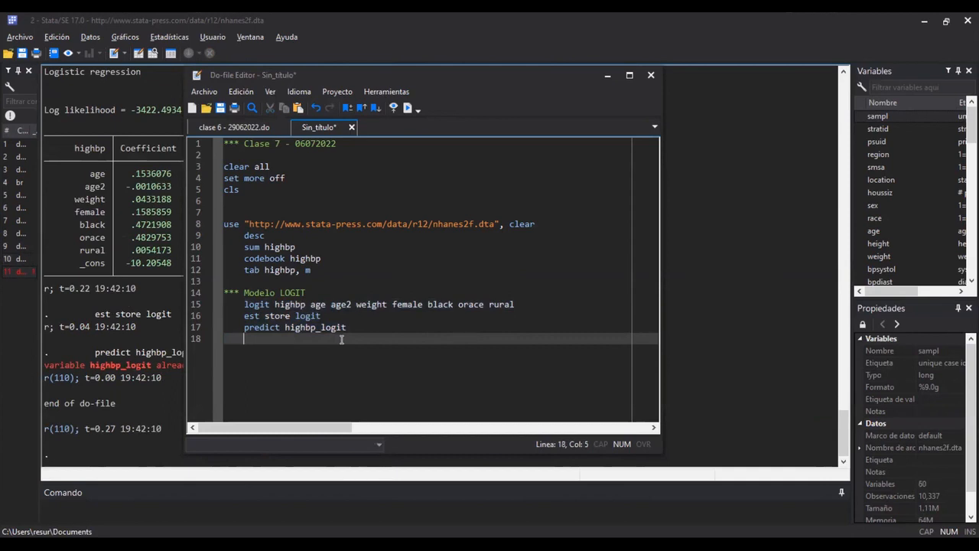
type("scatter")
key("shift+Home")
key("BackSpace")
key("BackSpace")
key("BackSpace")
Add a sum highbp_logit line below the predict command and run it on its own
key("Return")
type("sum")
key("Up")
key("ctrl+Right")
key("shift+End")
key("ctrl+c")
key("Down")
key("ctrl+v")
key("shift+Left")
key("ctrl+d")
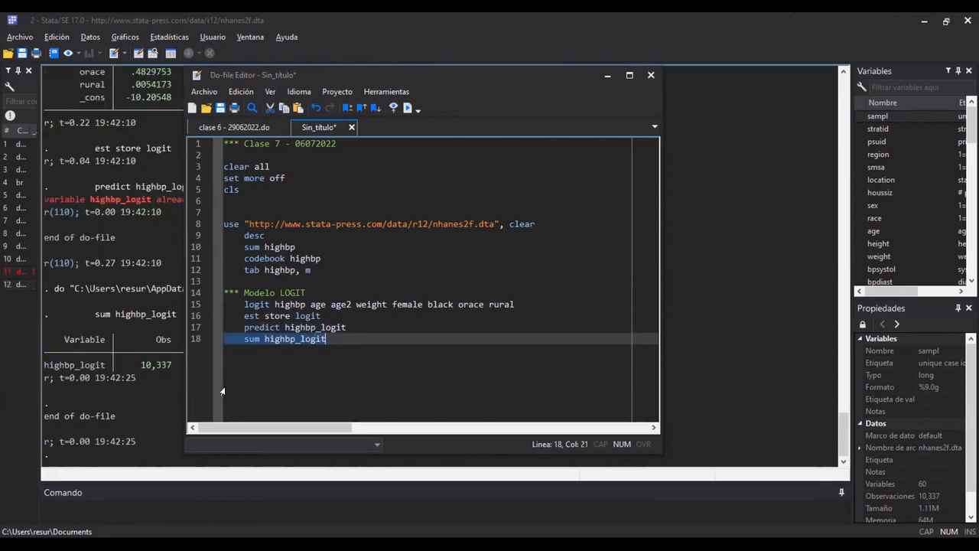
Examine the minimum and maximum of highbp_logit in the summary output
left_click(176, 392)
left_click_drag(317, 367, 426, 373)
left_click(361, 367)
left_click_drag(316, 366, 413, 378)
left_click(371, 369)
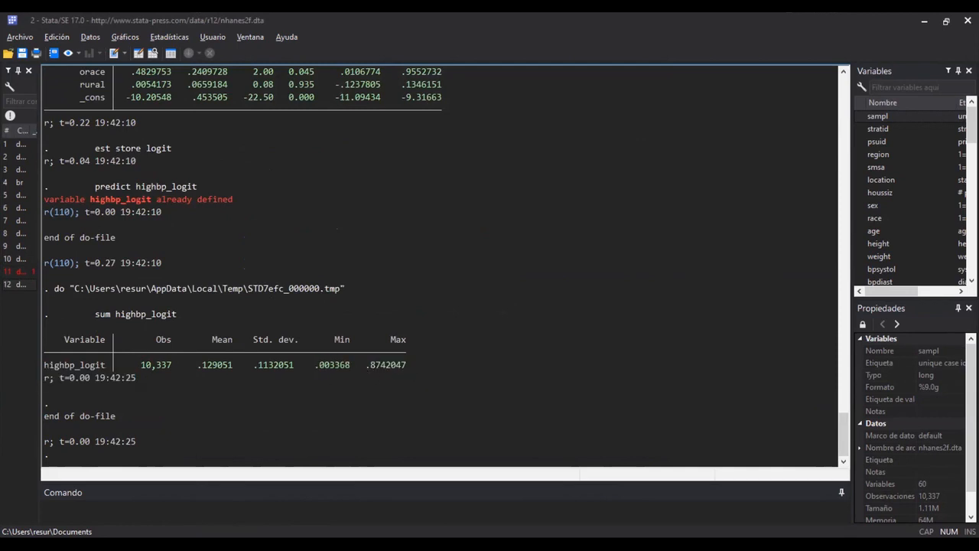
Start a new command with the svy: prefix in the do-file, leaving a blank line below sum highbp_logit
key("alt+Tab")
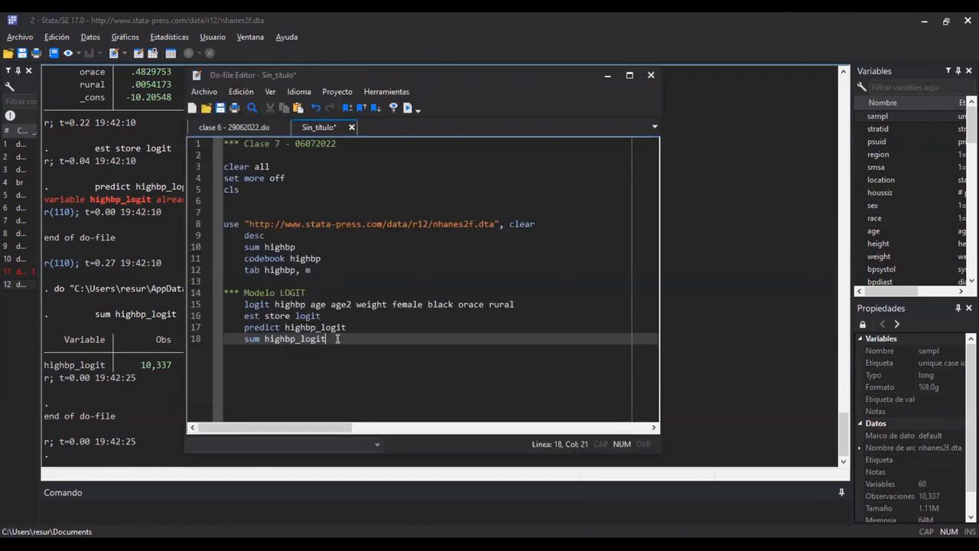
key("Return")
key("Return")
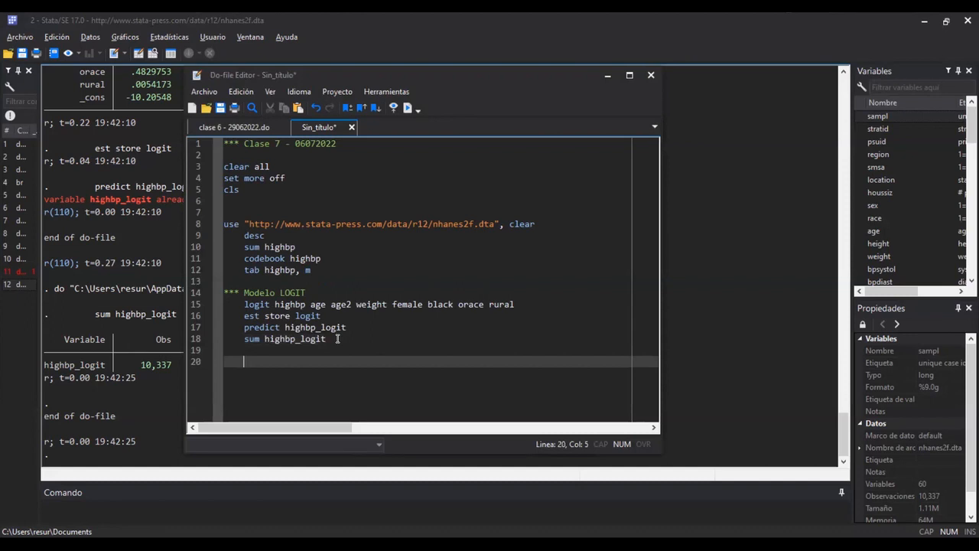
type("svy:")
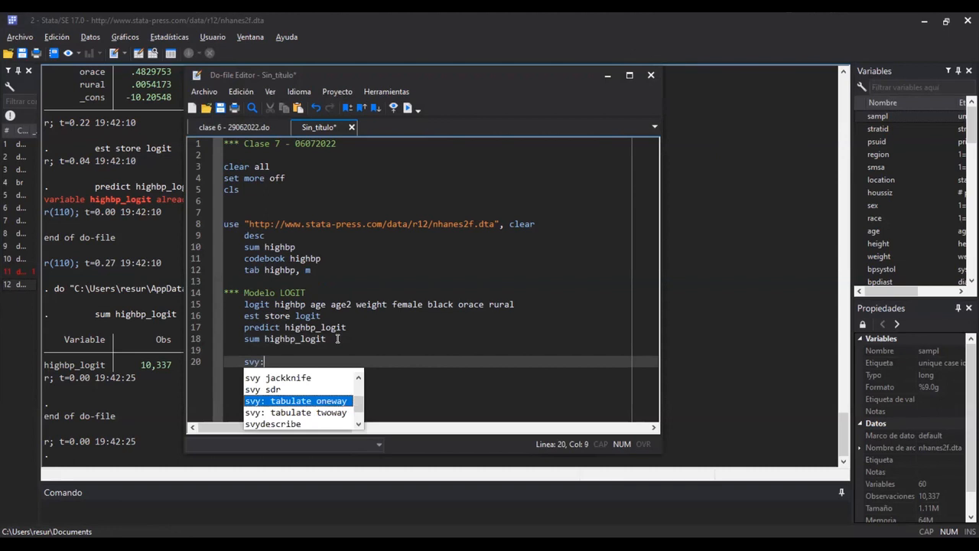
key("Left")
key("Left")
key("Left")
key("Right")
key("Right")
key("Right")
key("Left")
key("Left")
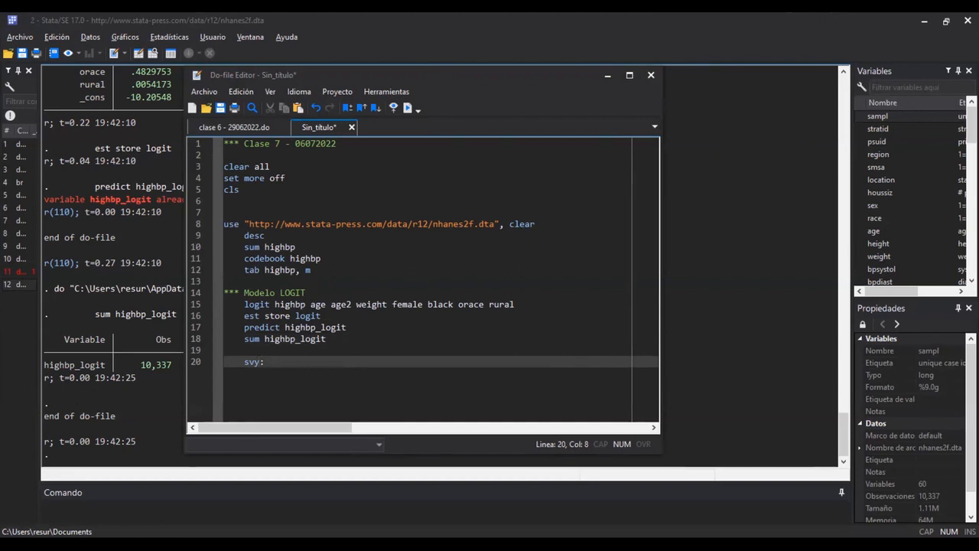
key("alt+Tab")
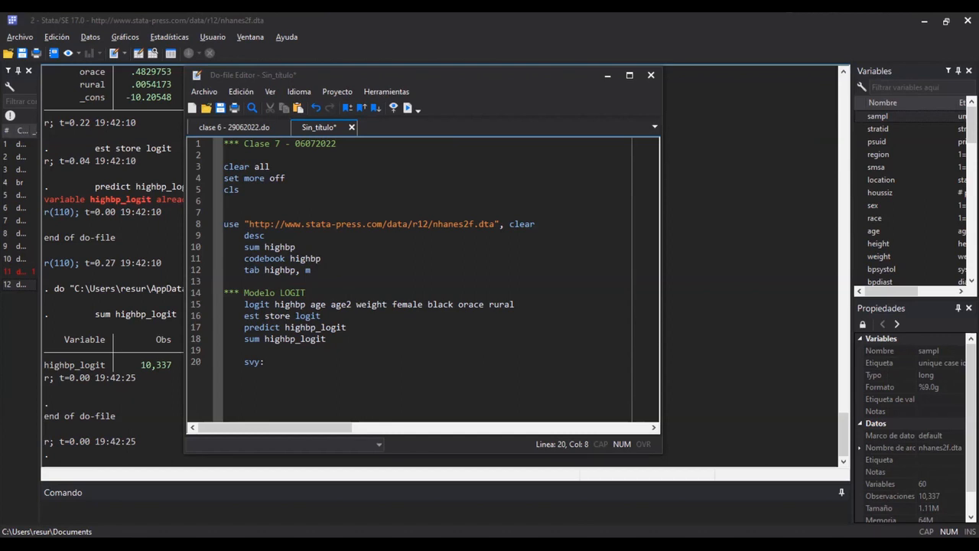
Complete the svy: line with the existing logit command: logit highbp age age2 weight female black orace rural
left_click(306, 357)
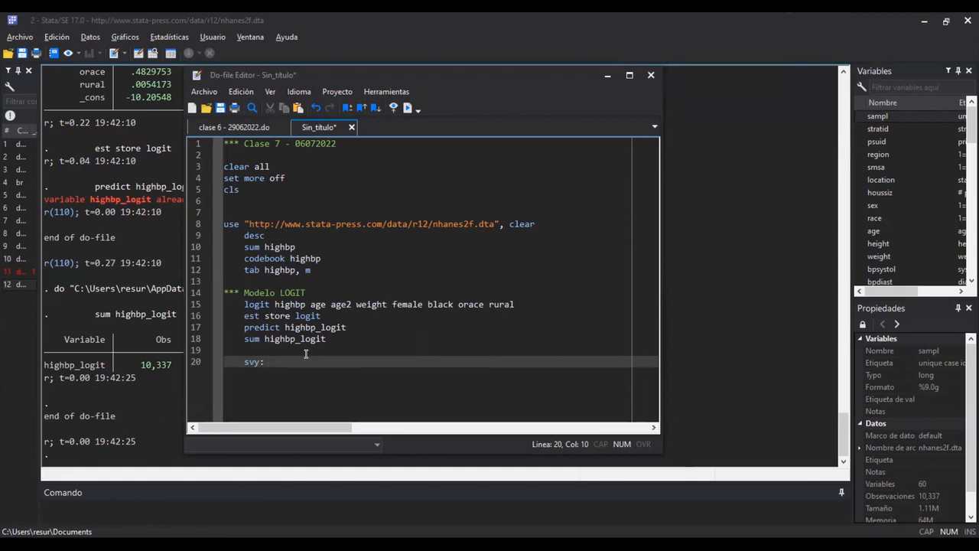
type("lo")
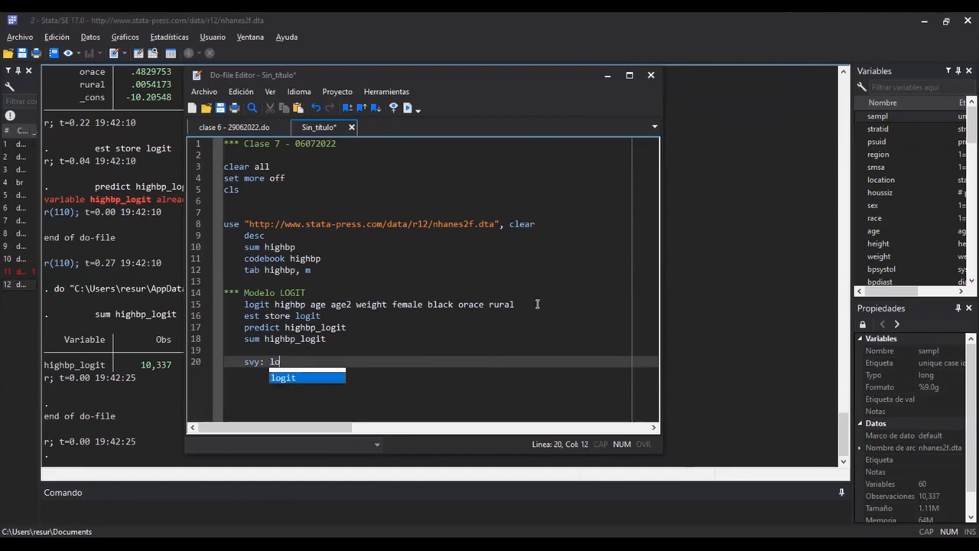
left_click(539, 305)
double_click(277, 361)
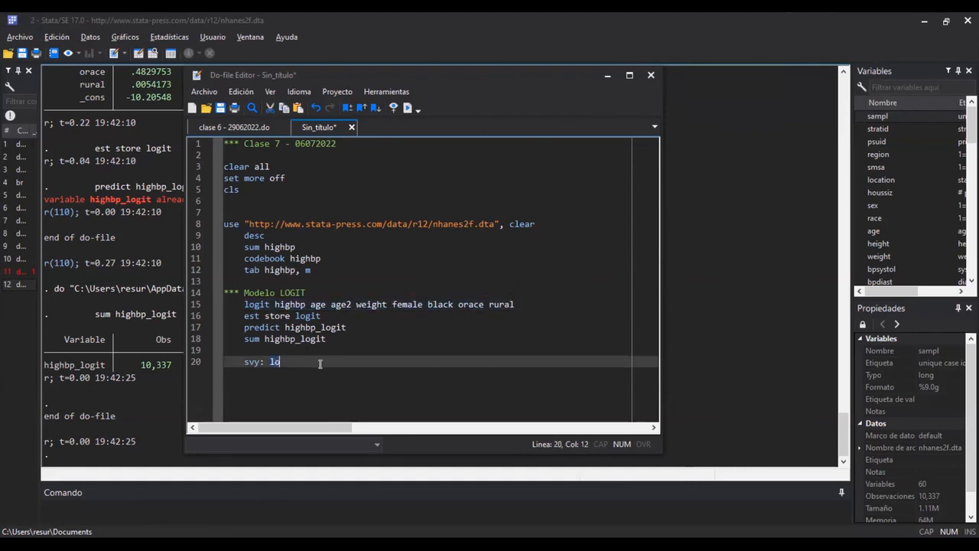
type("logit highbp age age2 weight female black orace rural")
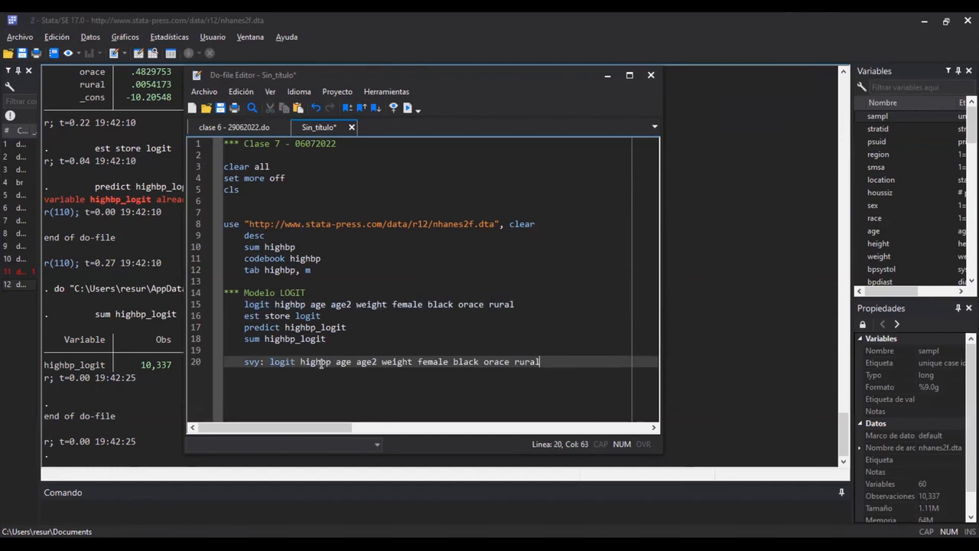
Run the svy: logit line on its own and bring the results window to the front
triple_click(279, 361)
key("ctrl+d")
key("ctrl+d")
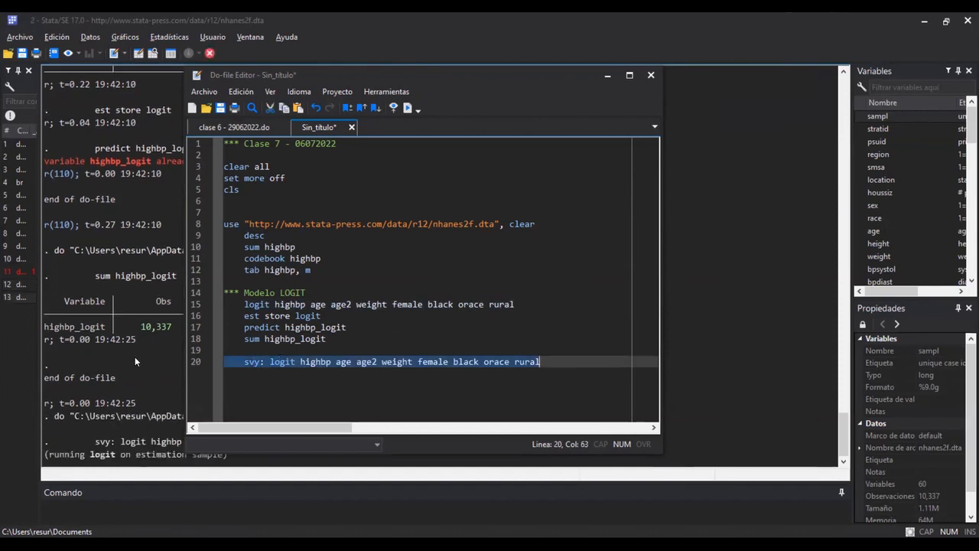
left_click(176, 372)
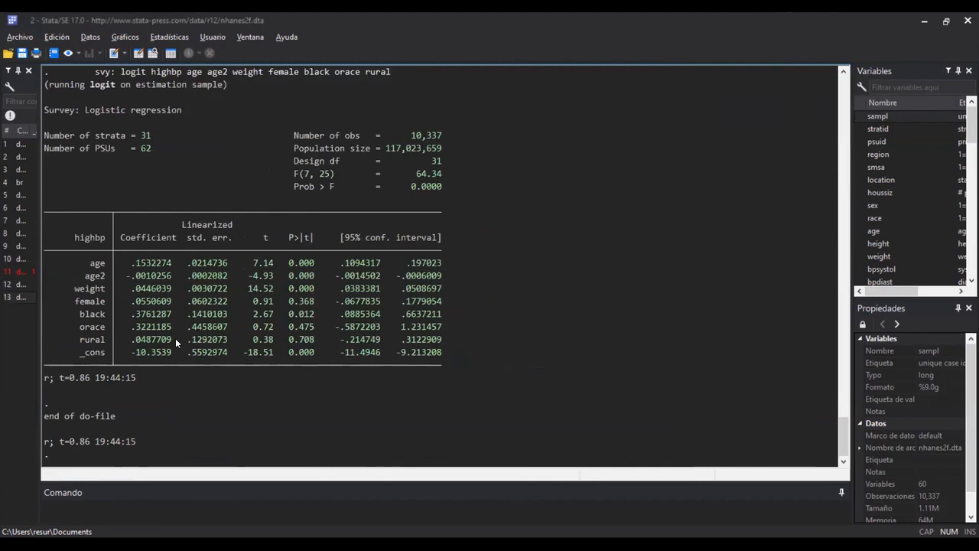
Compare the coefficients and standard errors of the plain logit output with those of the survey logit output
scroll(175, 340, "up", 3)
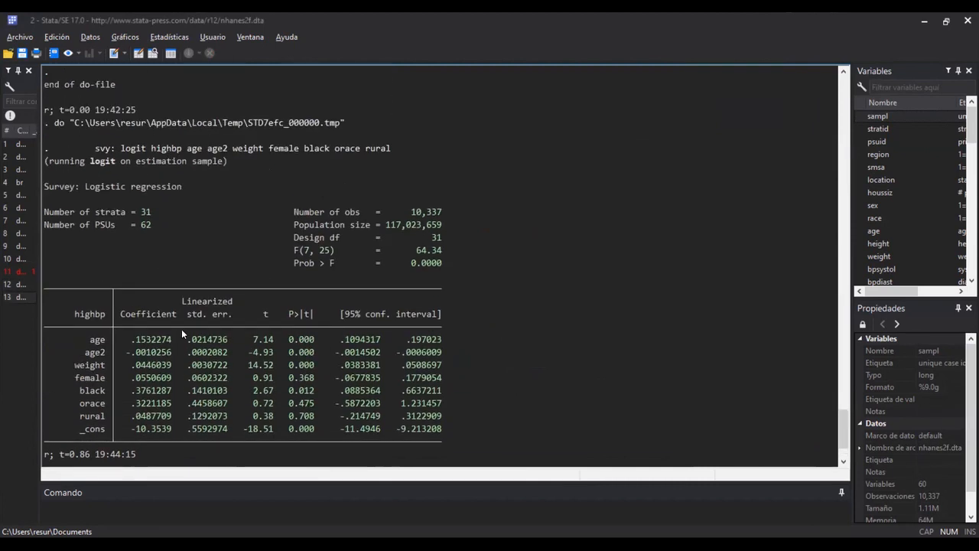
scroll(181, 328, "up", 15)
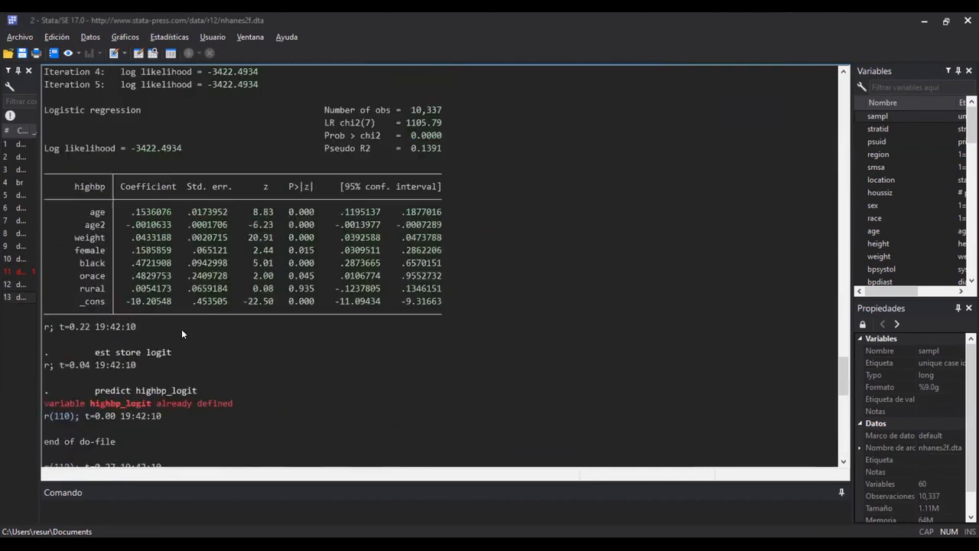
scroll(181, 329, "down", 15)
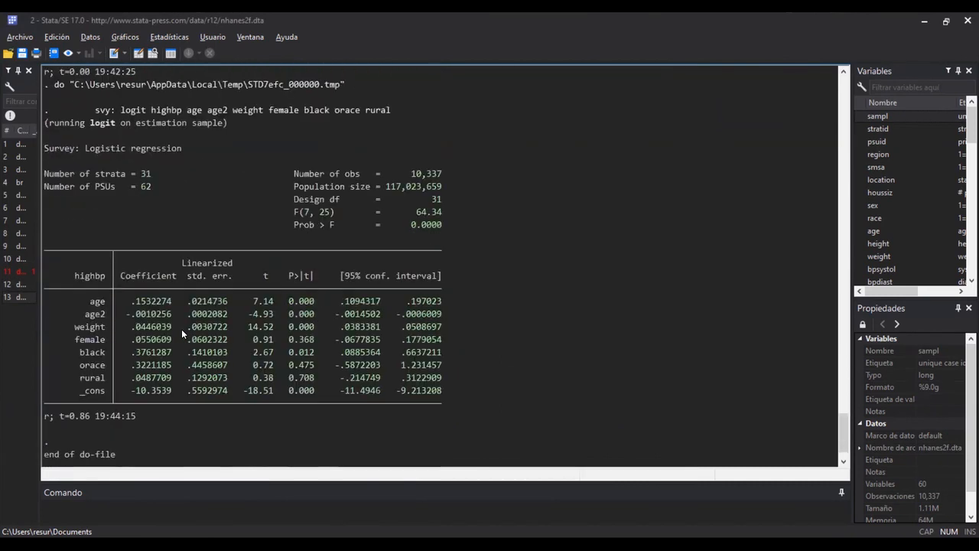
scroll(181, 328, "up", 15)
scroll(181, 334, "down", 15)
scroll(196, 242, "up", 5)
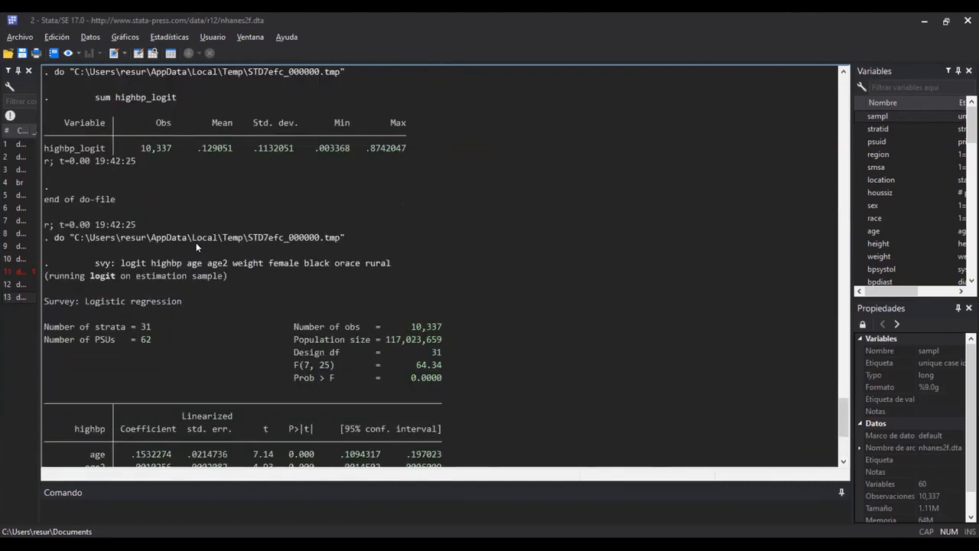
scroll(196, 242, "up", 10)
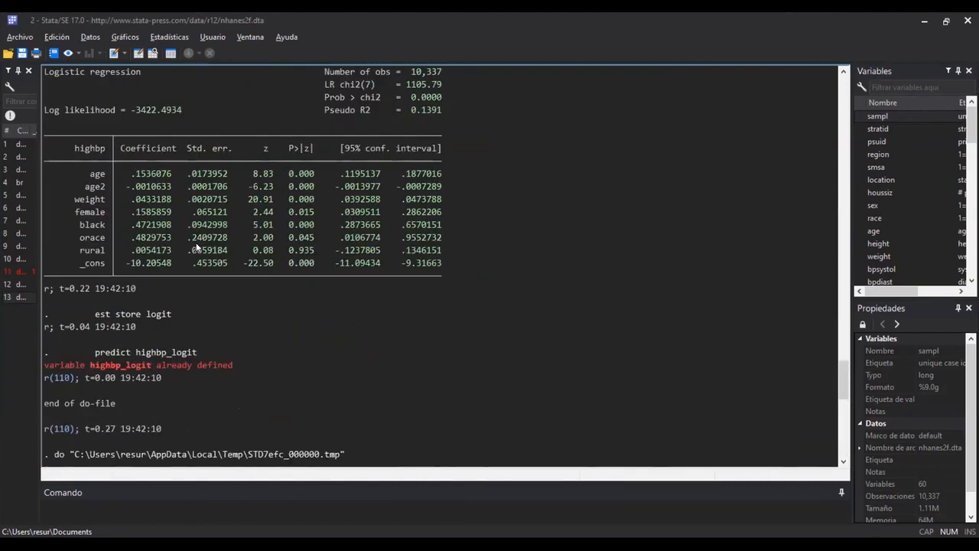
scroll(195, 246, "down", 15)
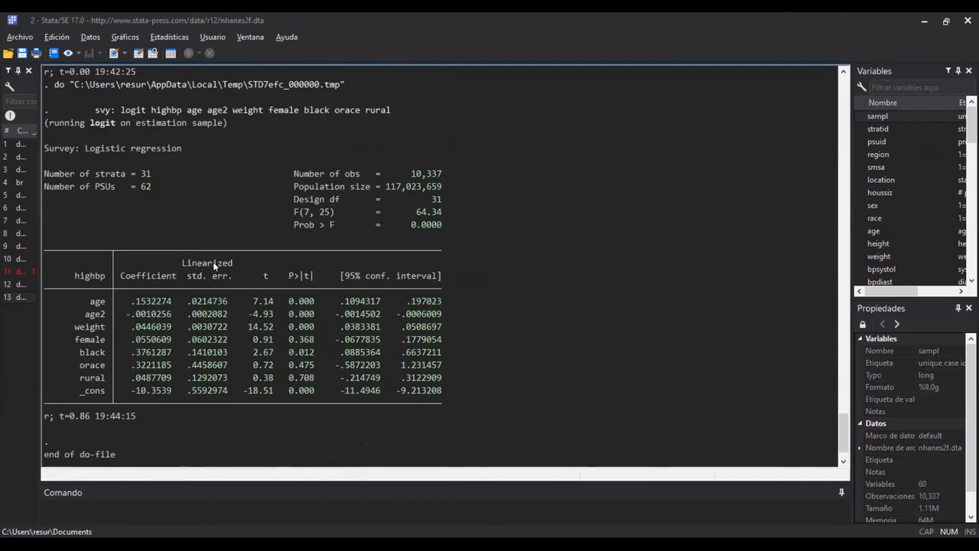
scroll(331, 223, "up", 15)
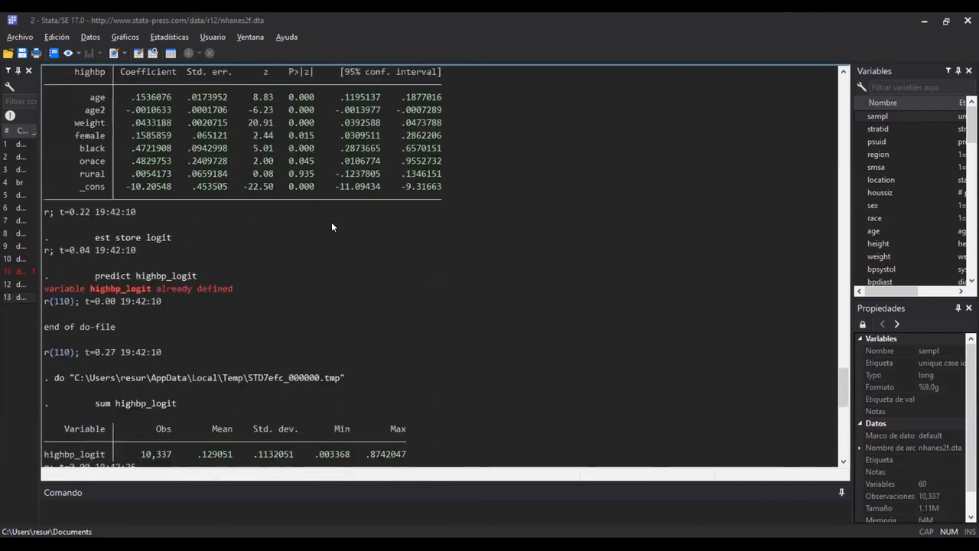
Compare the number of observations reported by the plain logit and the survey logit
triple_click(369, 223)
left_click(423, 226)
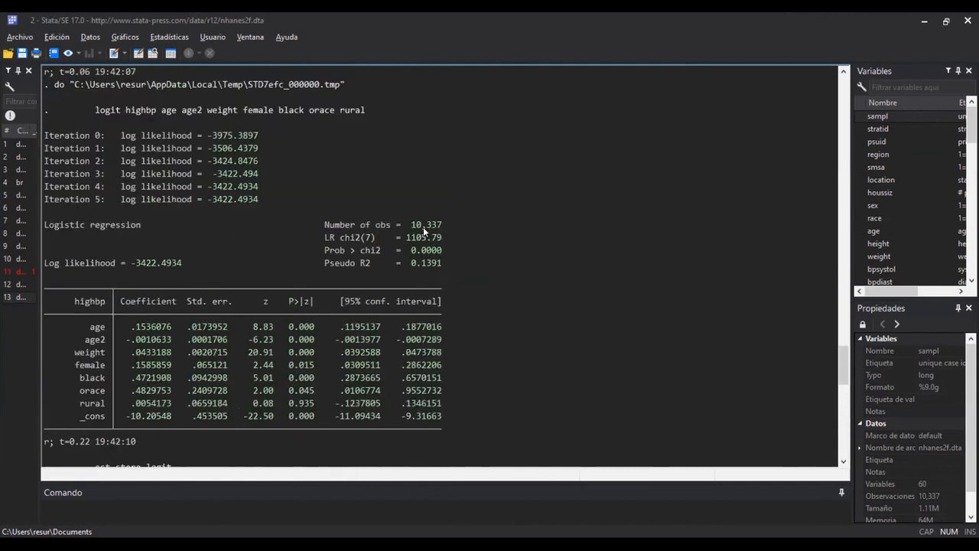
left_click_drag(411, 225, 463, 226)
scroll(454, 225, "down", 15)
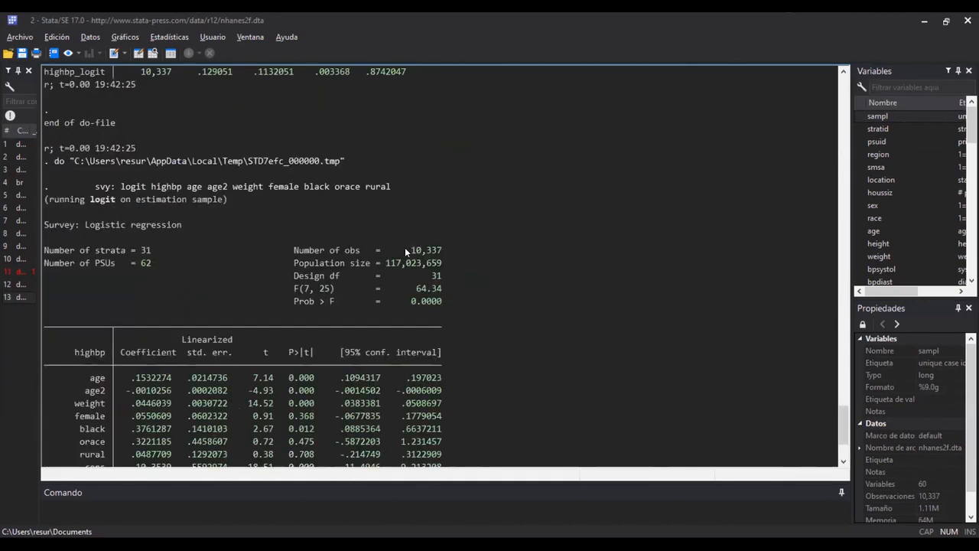
left_click_drag(300, 249, 484, 250)
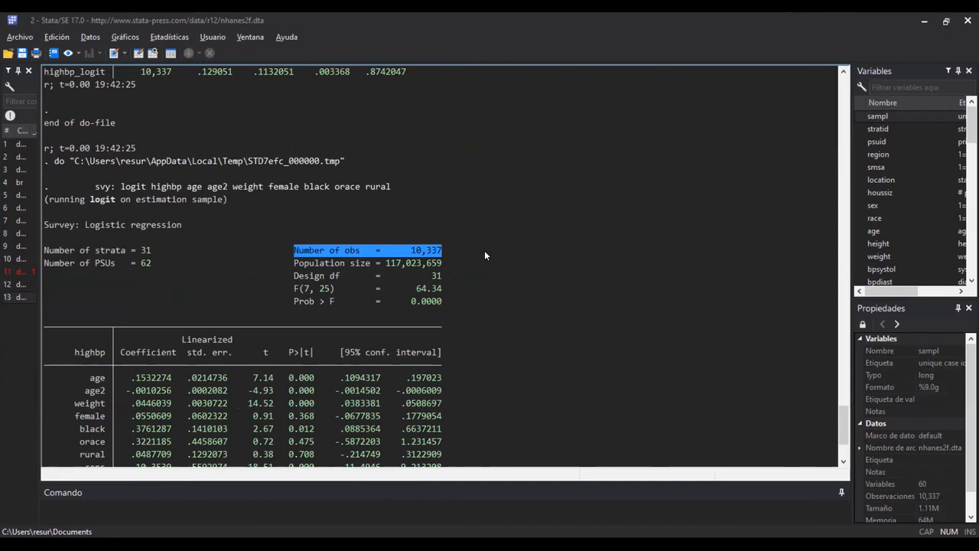
Examine the population size, the svy: prefix and the linearized standard errors in the survey logit output
left_click(410, 249)
left_click_drag(299, 261, 469, 260)
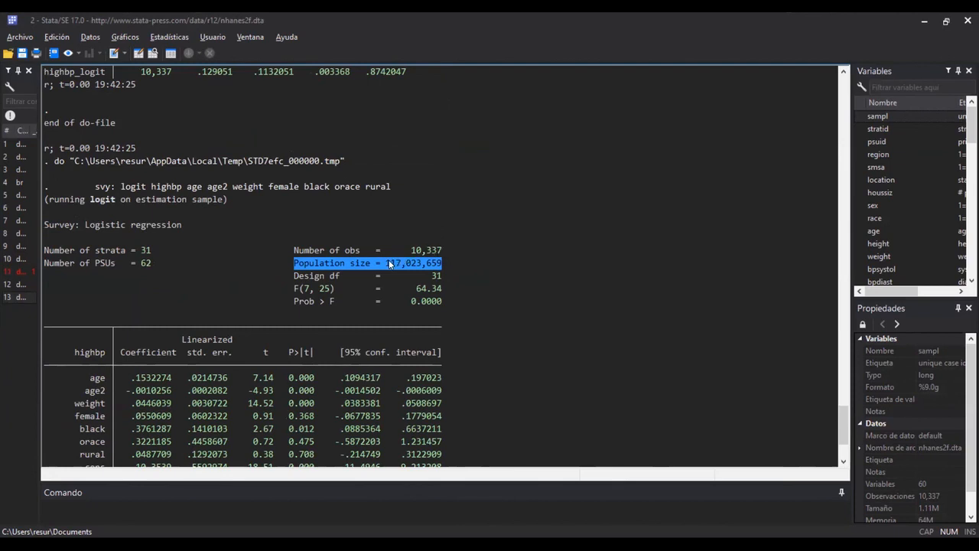
left_click(387, 262)
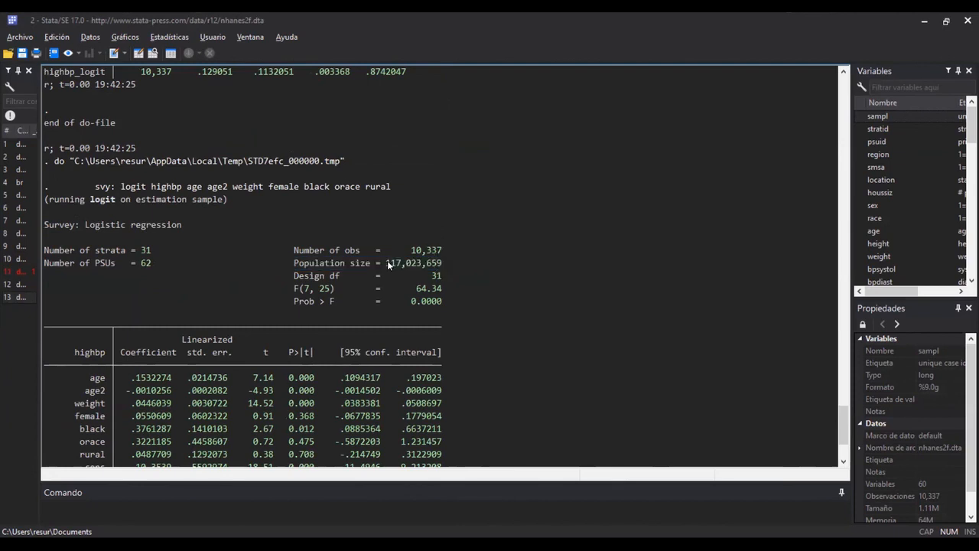
left_click_drag(387, 262, 441, 265)
left_click_drag(95, 187, 114, 190)
left_click_drag(387, 264, 469, 268)
left_click_drag(184, 340, 234, 349)
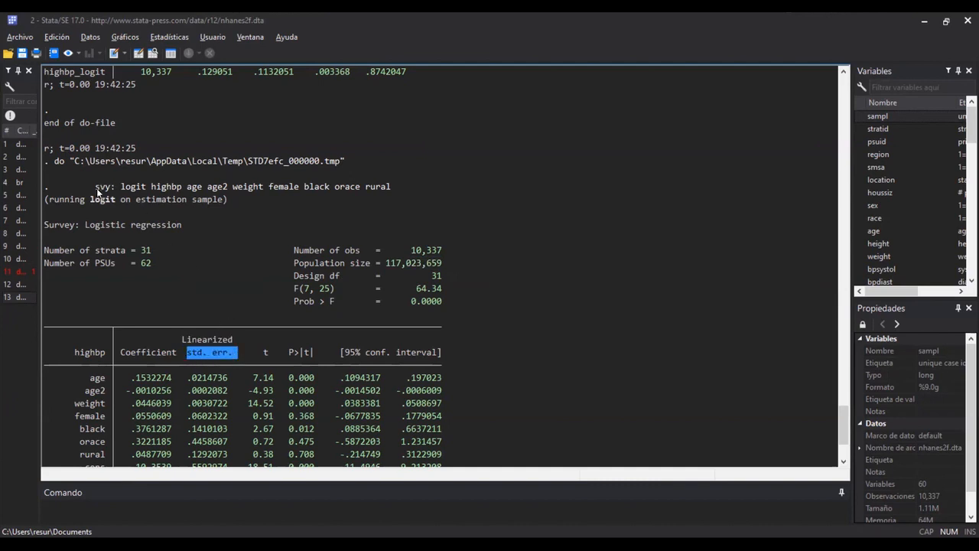
left_click_drag(97, 186, 120, 195)
scroll(167, 319, "down", 3)
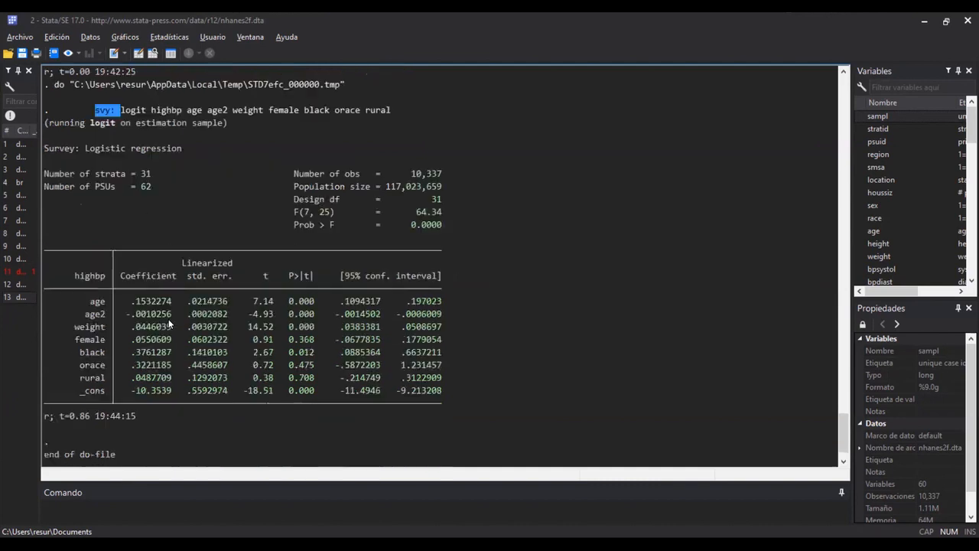
left_click_drag(192, 275, 207, 262)
left_click(204, 277)
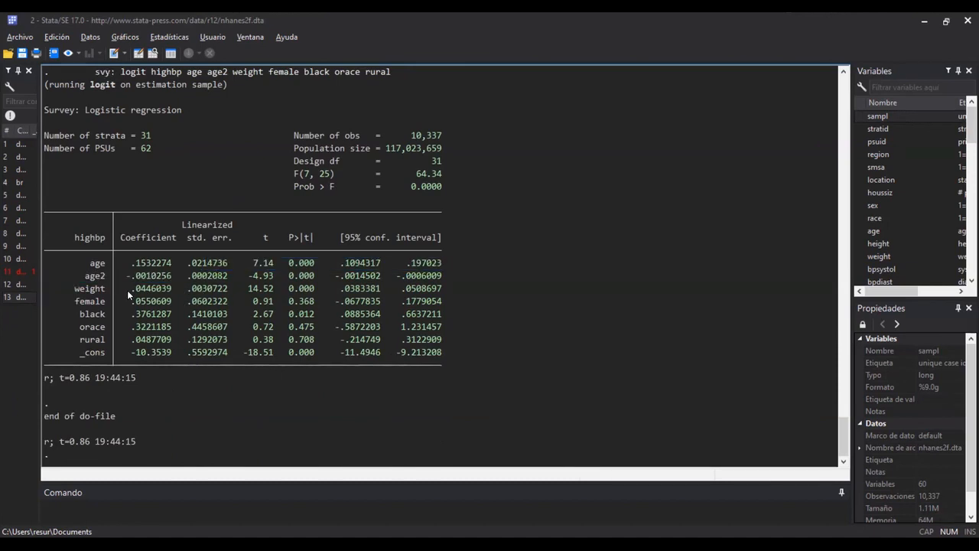
Examine the female and rural rows of the survey logit coefficient table
left_click_drag(74, 297, 442, 302)
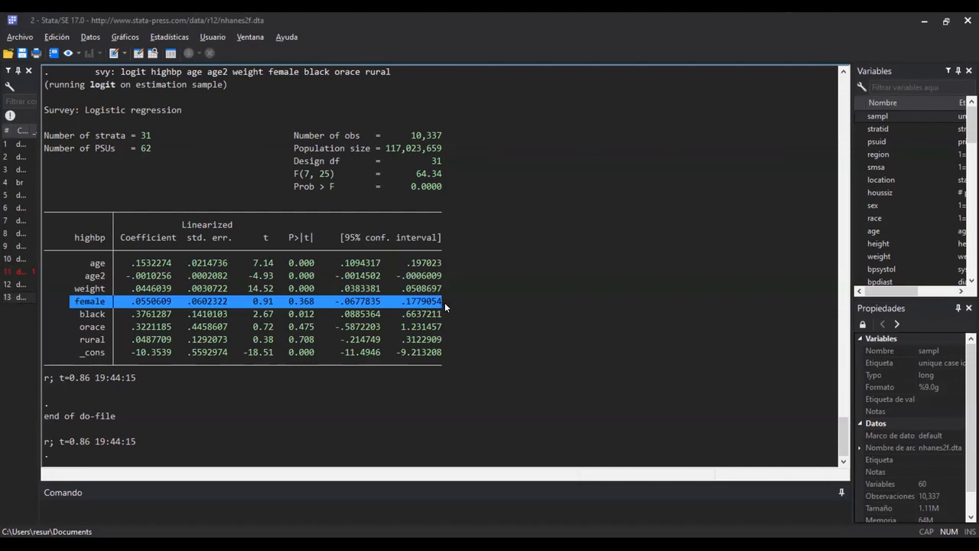
left_click_drag(78, 299, 112, 300)
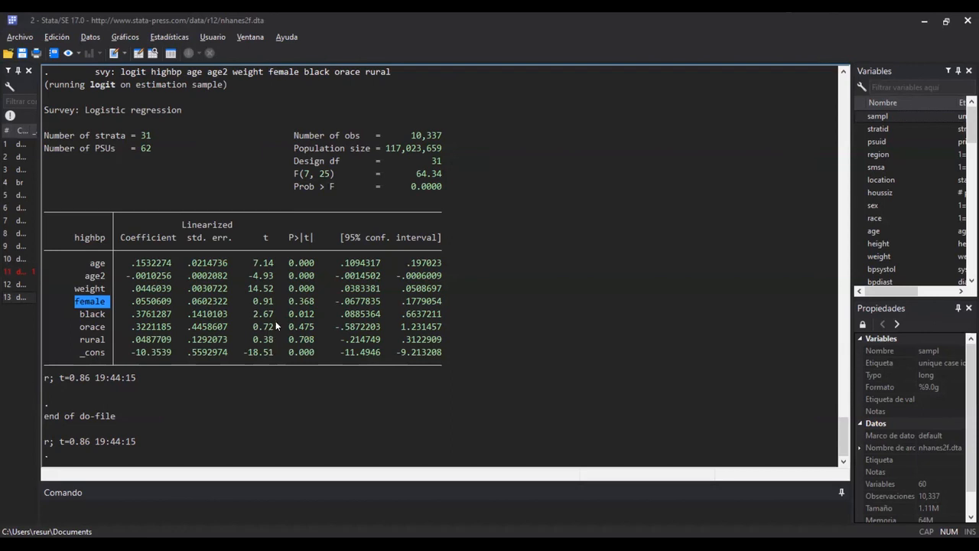
left_click_drag(79, 326, 100, 346)
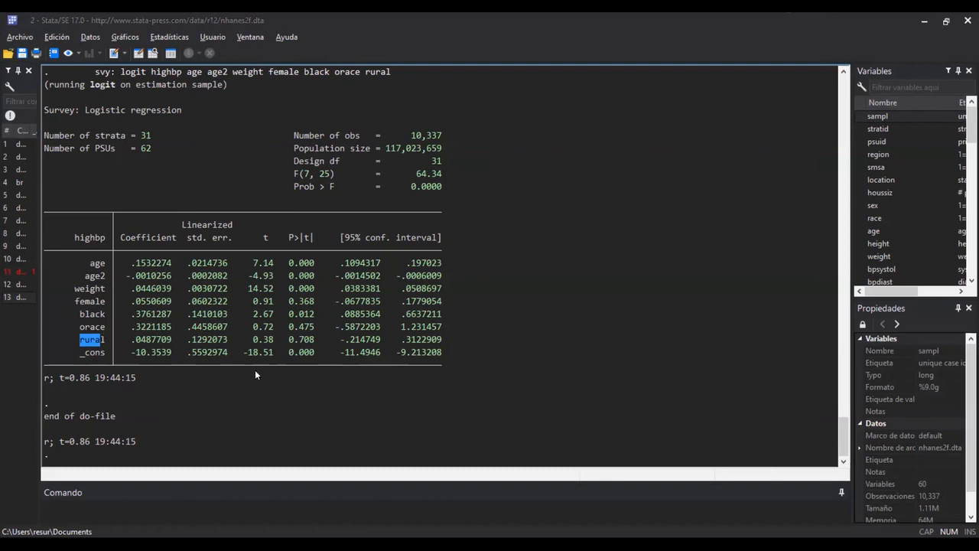
Copy the est store line below the svy: logit command and change its stored name to logit_svy
key("ctrl+9")
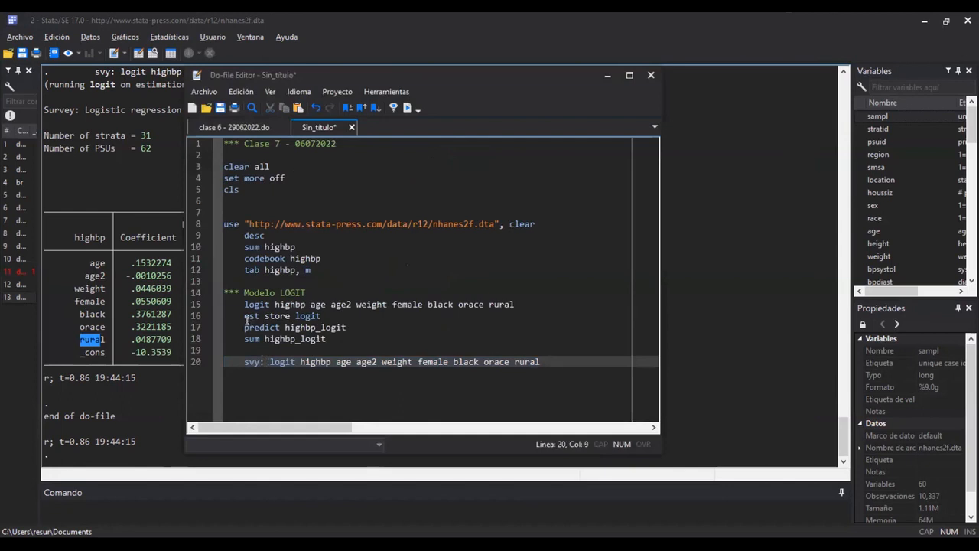
left_click(245, 315)
left_click_drag(245, 315, 322, 317)
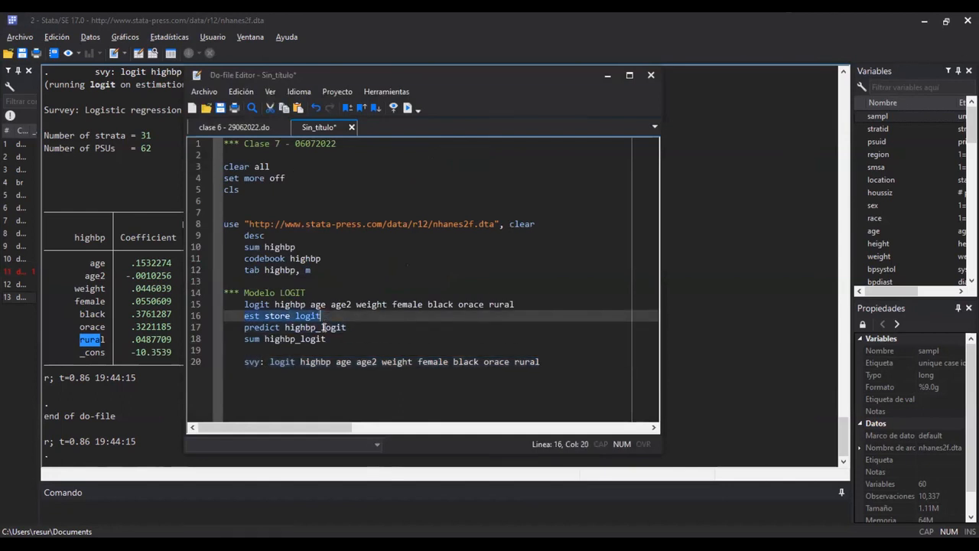
key("ctrl+c")
left_click(268, 376)
key("End")
key("Return")
key("ctrl+v")
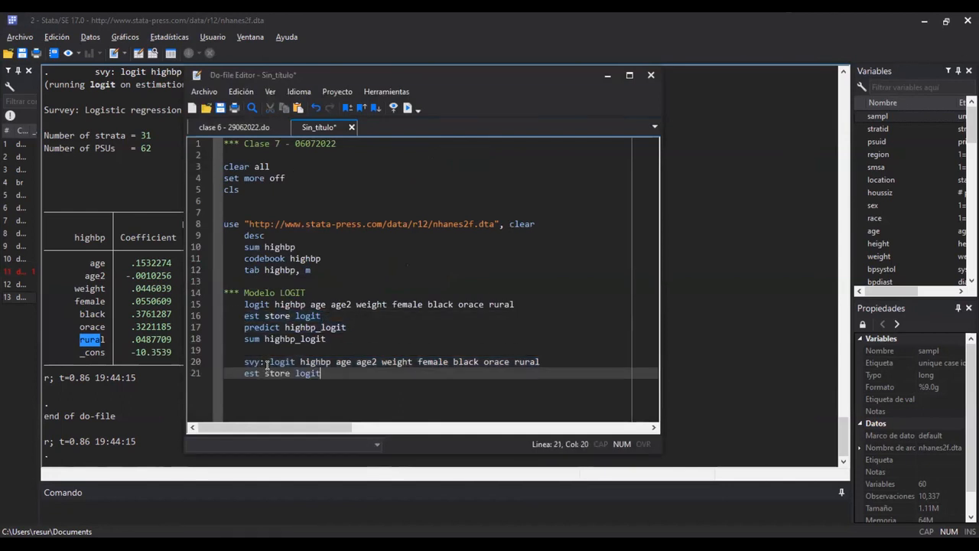
key("ctrl+Left")
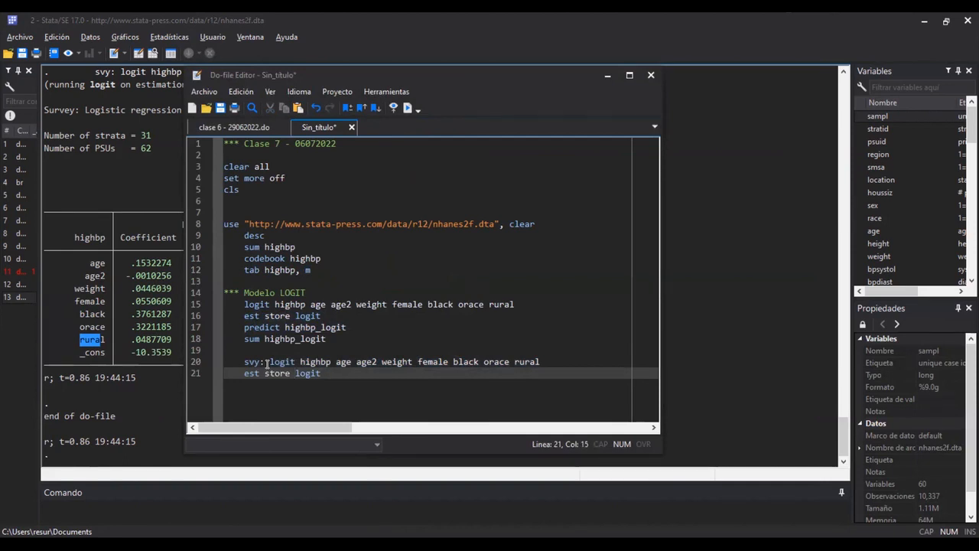
key("End")
type("_svy")
Add the line est table logit*, star(0.1 0.05 0.01) below est store logit_svy and run it
key("Return")
key("Return")
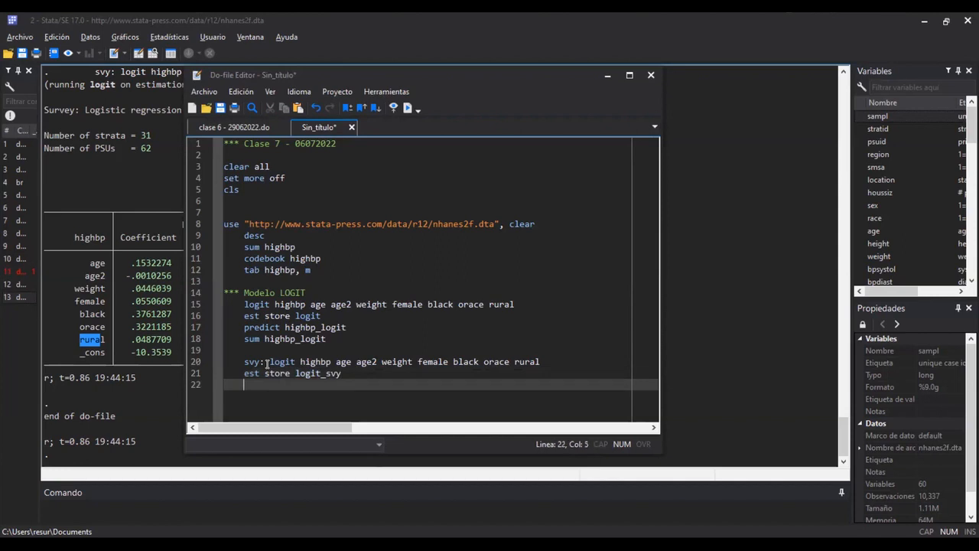
type("es")
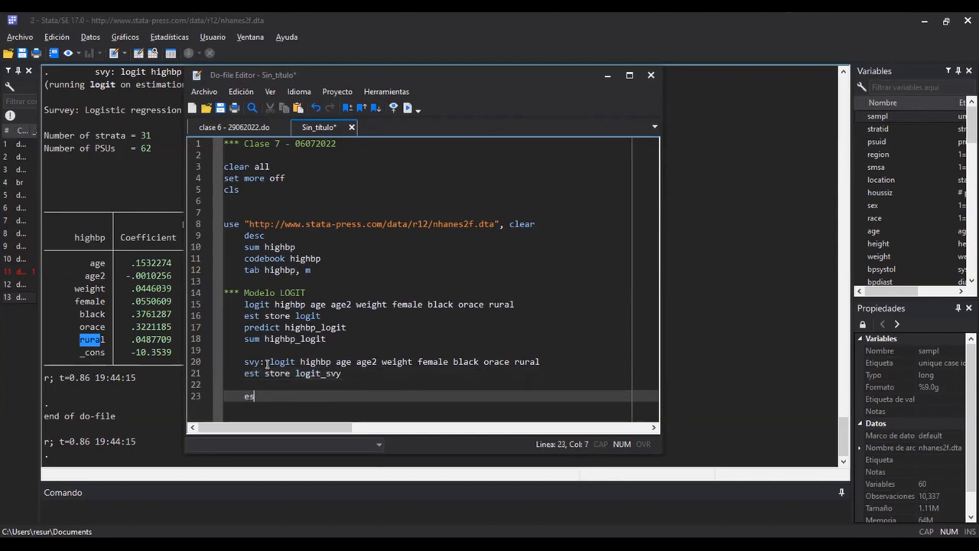
type("t table logit")
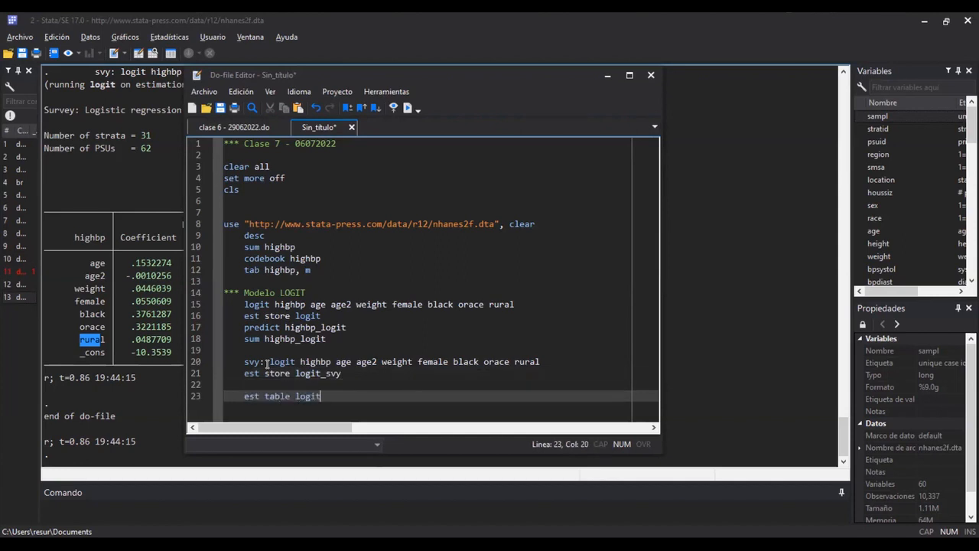
type("*, sta")
type("0.1 0.005")
key("BackSpace")
key("BackSpace")
type("5 0.01")
key("shift+Left")
key("shift+Left")
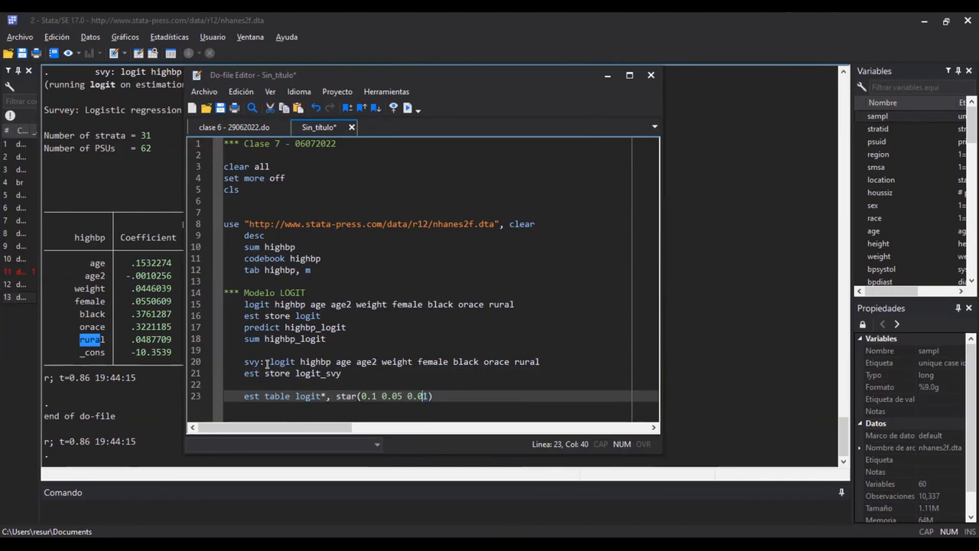
key("ctrl+d")
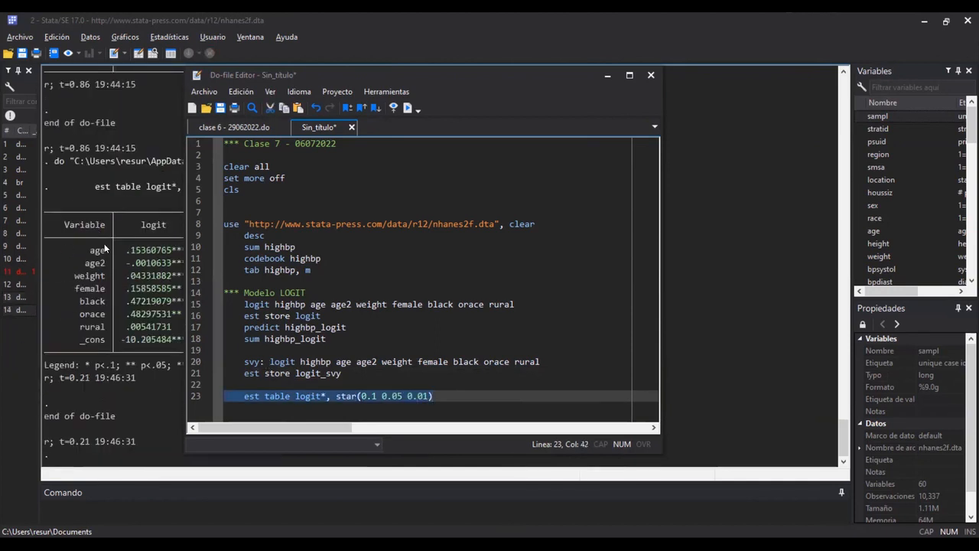
left_click(209, 269)
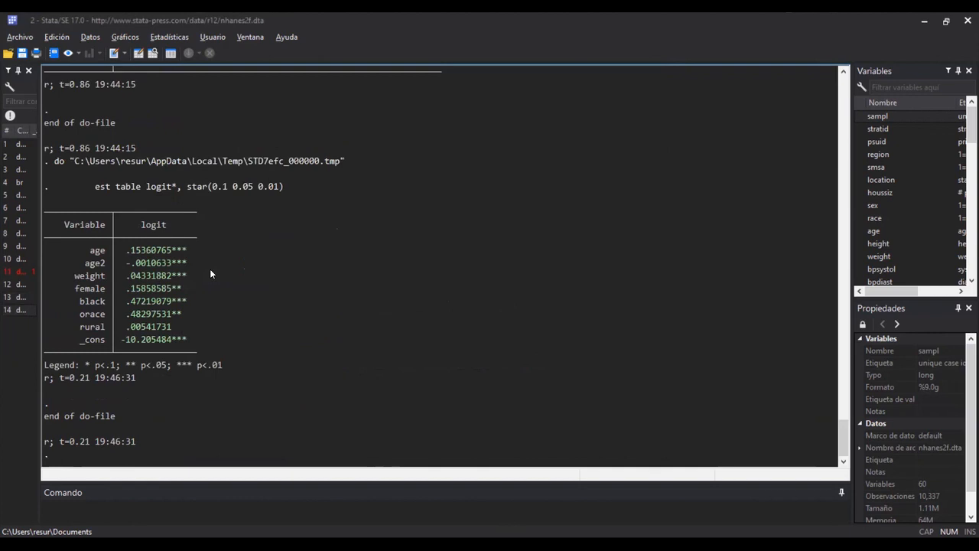
Run the svy: logit and est store logit_svy lines, and rerun the est table line to show both models
key("alt+Tab")
left_click(295, 362)
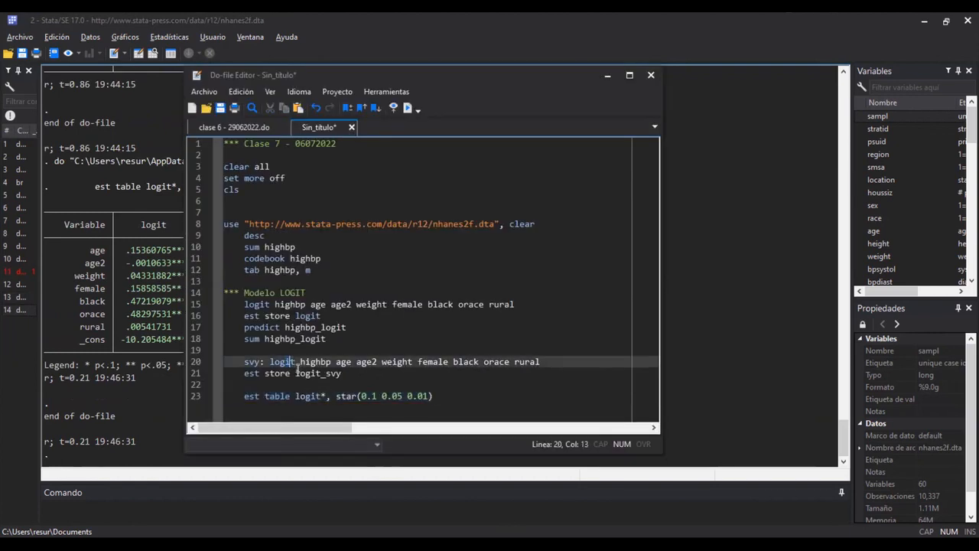
key("shift+Down")
key("ctrl+d")
left_click(306, 397)
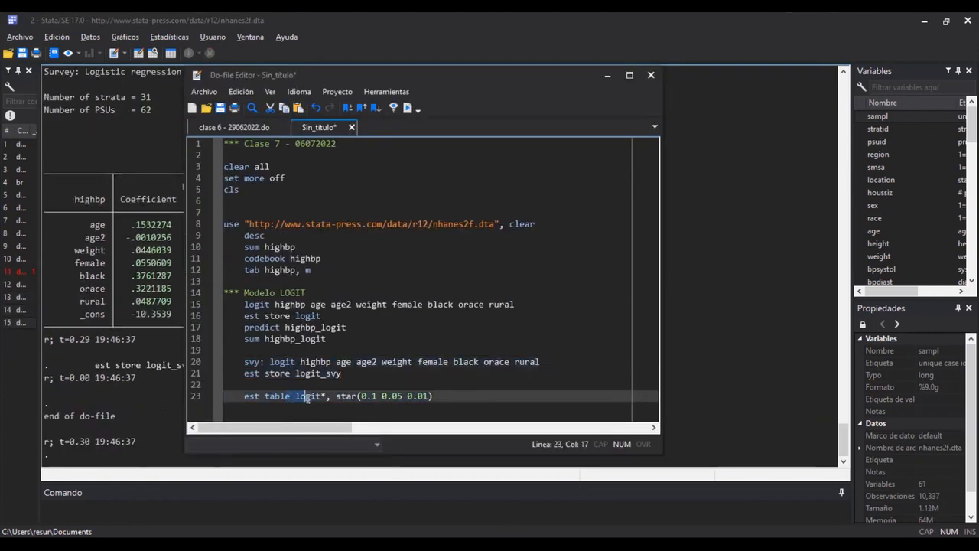
triple_click(307, 396)
key("ctrl+d")
key("alt+Tab")
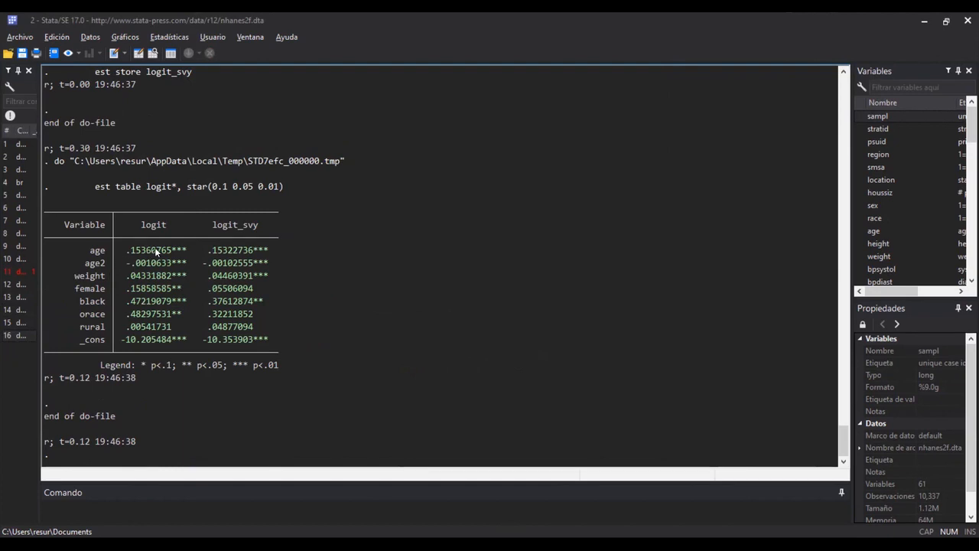
Compare the age coefficients of the logit and logit_svy models in the estimates table
left_click_drag(126, 250, 173, 252)
left_click_drag(96, 252, 89, 251)
left_click_drag(273, 250, 287, 244)
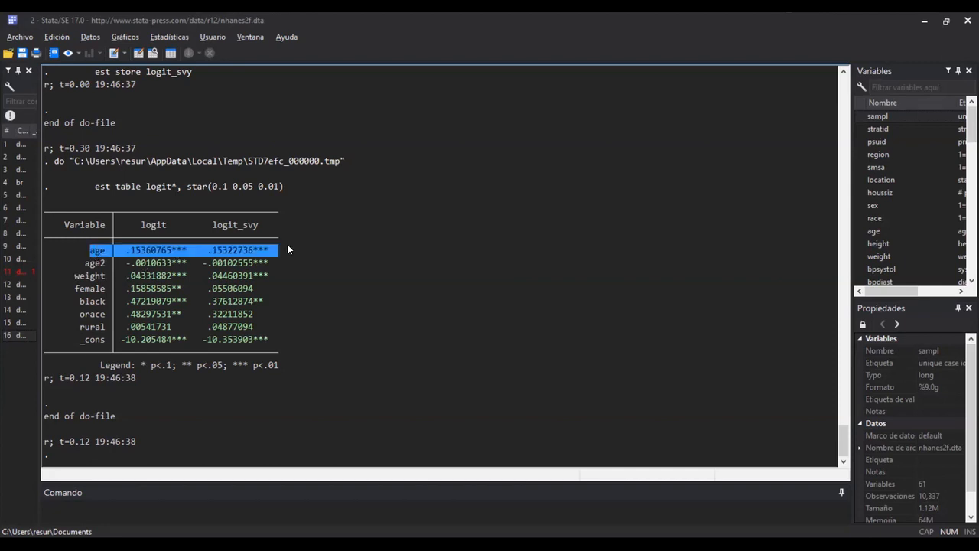
left_click(120, 252)
left_click_drag(207, 239, 212, 244)
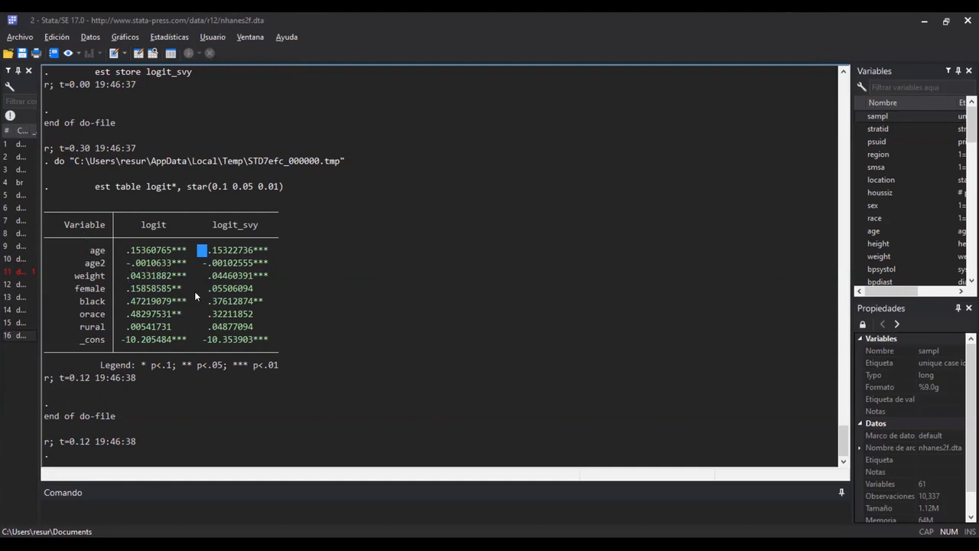
Compare the female, orace and rural coefficients and their significance stars between the logit and logit_svy columns
left_click_drag(71, 289, 338, 287)
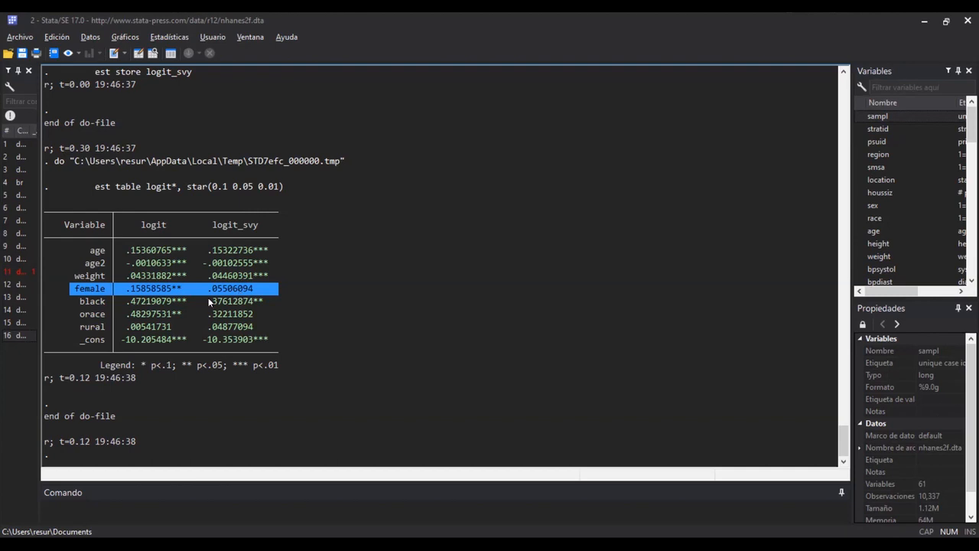
left_click_drag(83, 317, 306, 318)
left_click(126, 320)
left_click_drag(126, 320, 184, 319)
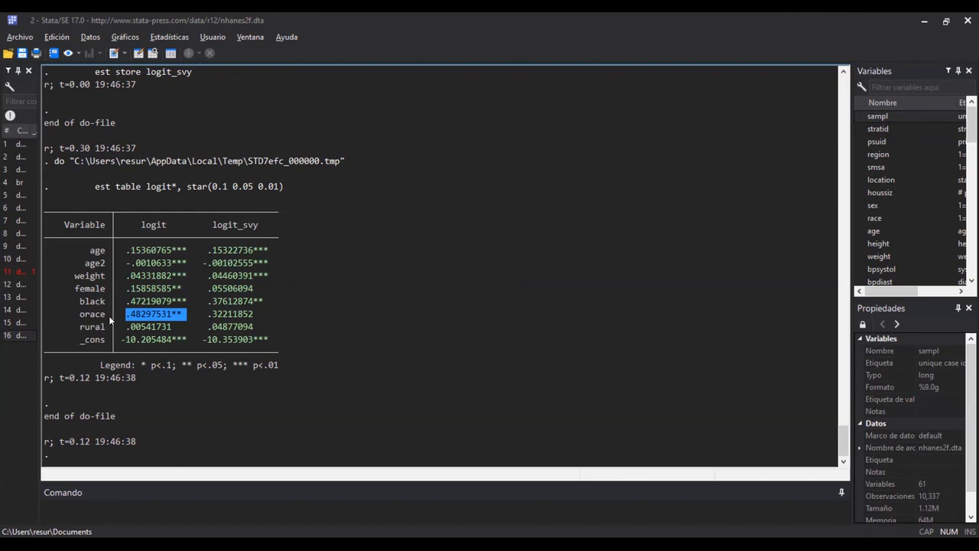
left_click(212, 312)
key("shift+Home")
left_click_drag(282, 309, 287, 314)
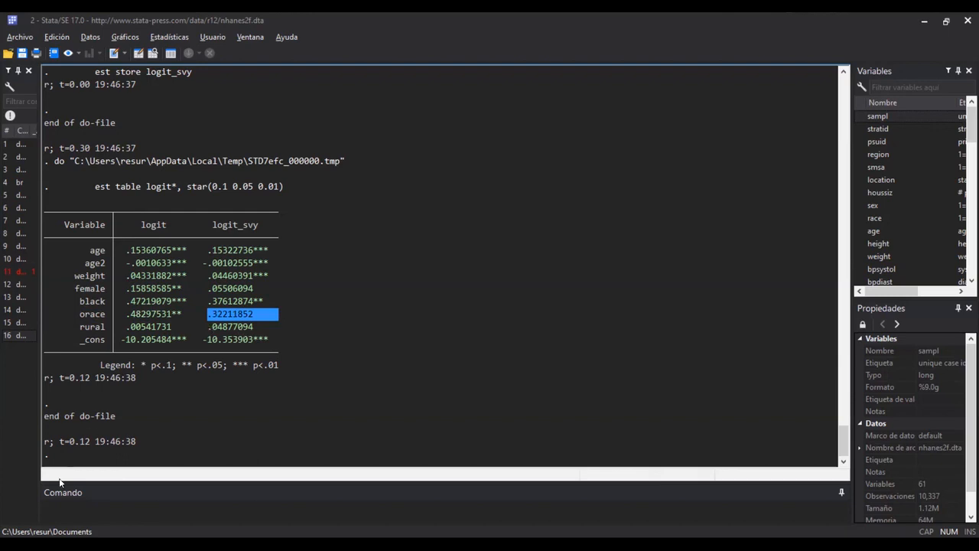
left_click_drag(76, 326, 294, 327)
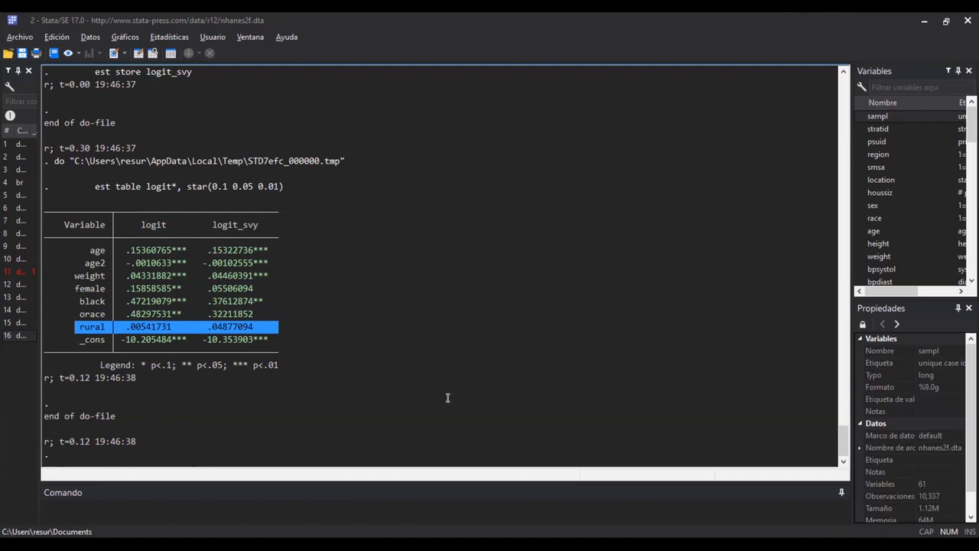
Add the comment // Efectos marginales below the est table line in the do-file
key("ctrl+9")
key("Return")
key("Return")
type("// Efectos margin")
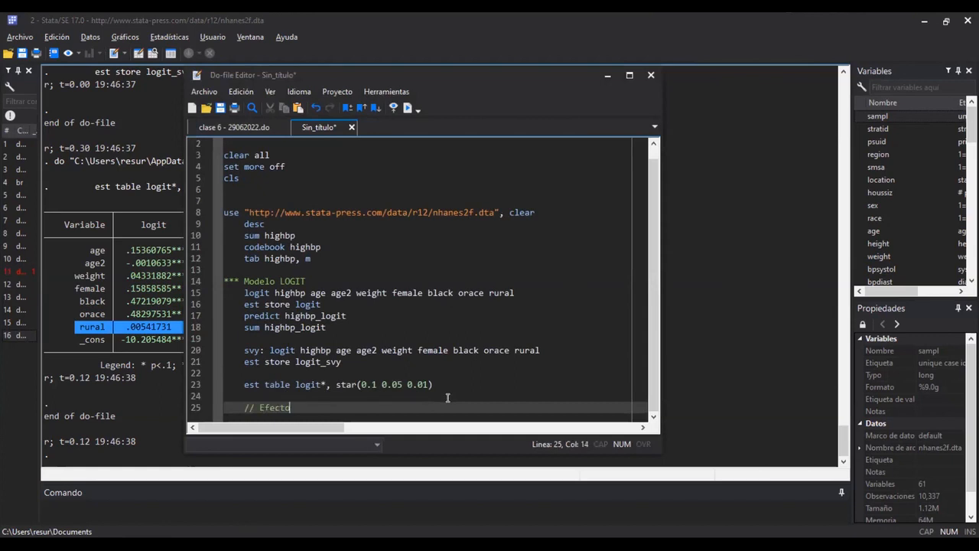
key("BackSpace")
key("BackSpace")
type("inales")
key("Return")
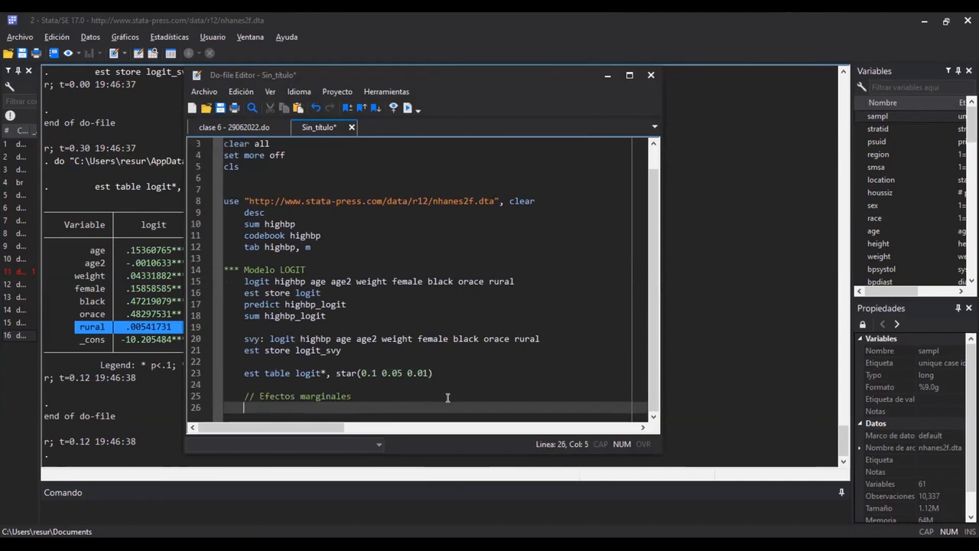
Add the line est restore logit under the marginal effects comment and run it
type("est restore logit")
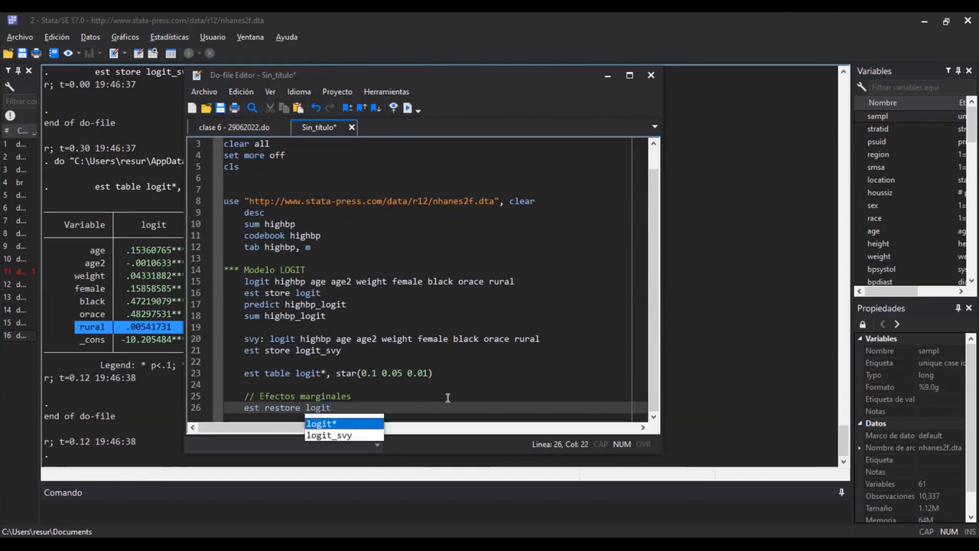
key("ctrl+d")
key("Return")
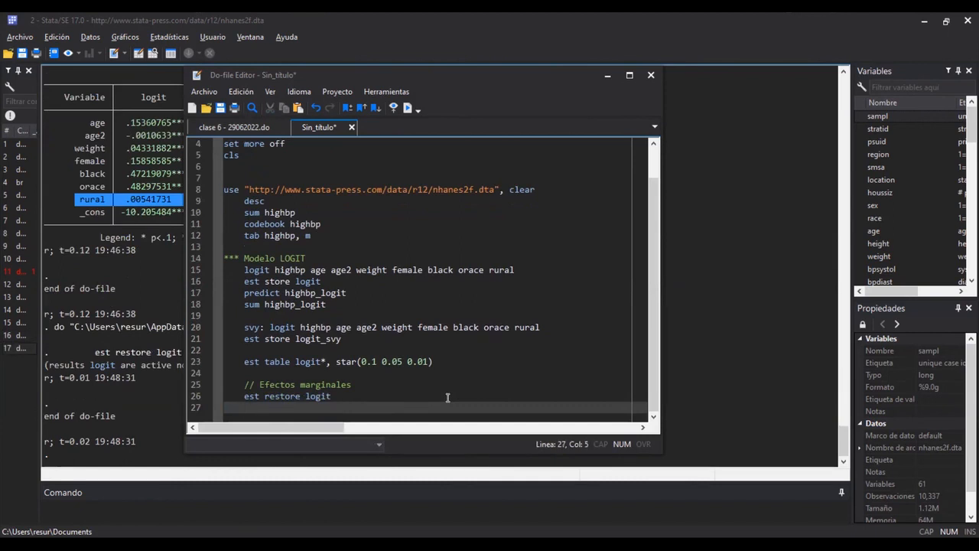
Start a margins command with dydx(age age2) below the est restore logit line
type("margins")
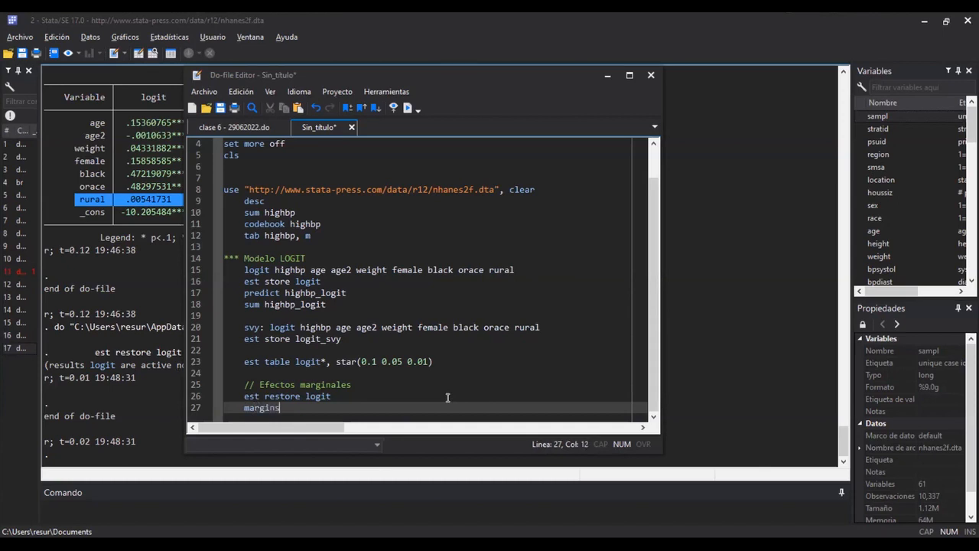
type(",(")
key("Left")
type("d")
type("ydx")
key("Right")
type("age2")
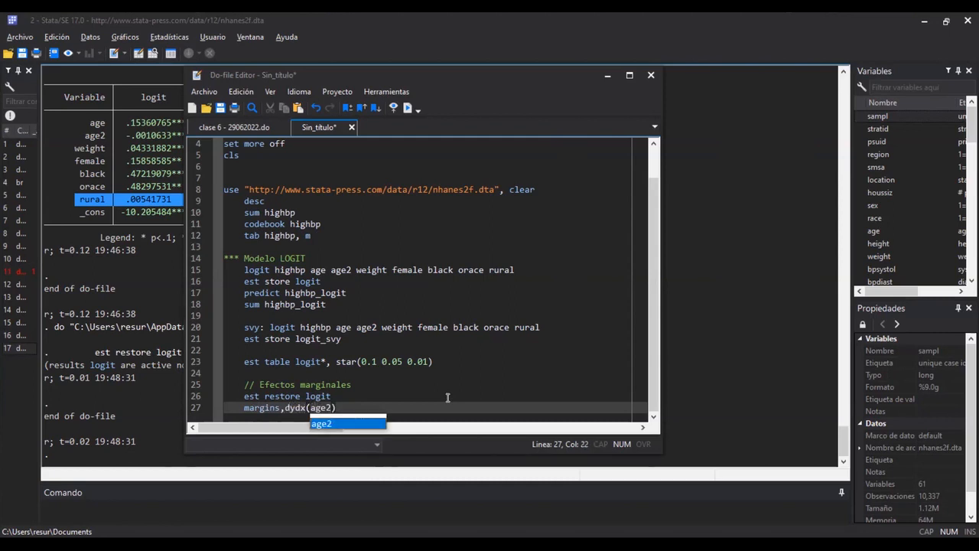
key("Left")
key("Left")
key("Left")
type("age")
key("Right")
key("Right")
key("Right")
key("Right")
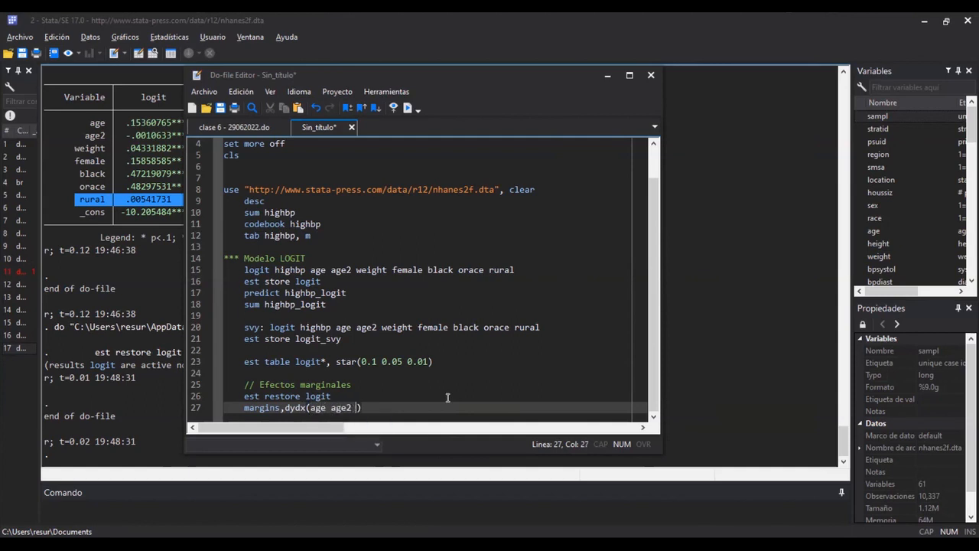
Extend the dydx list with weight female black orace rural, add the post option and run the margins line
type("weight female black ore")
key("BackSpace")
key("BackSpace")
type("race rural)")
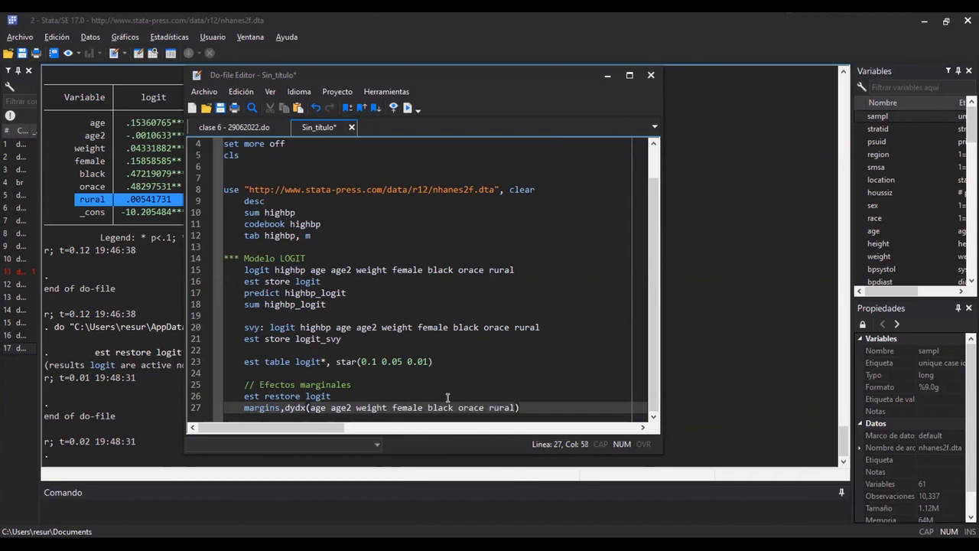
type(" post")
key("shift+Left")
key("shift+Left")
key("ctrl+d")
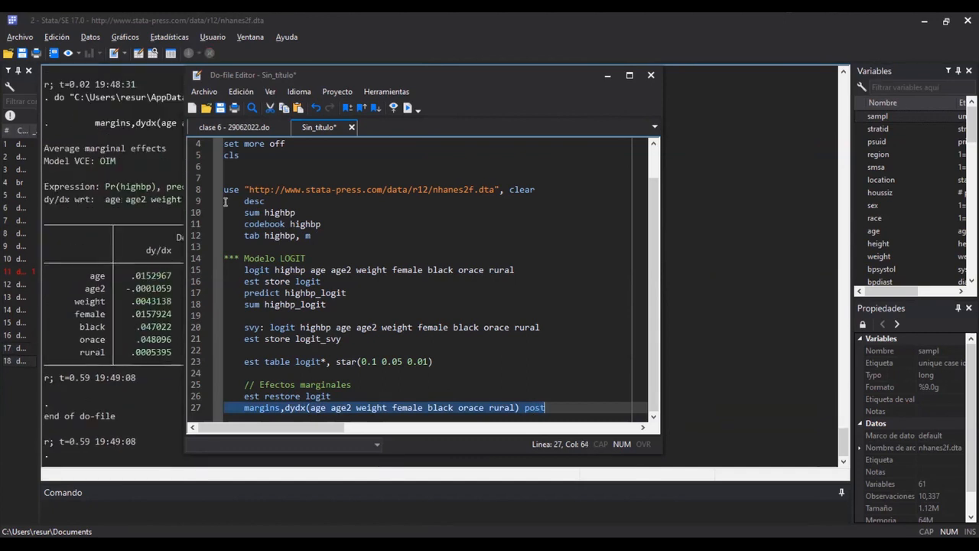
Examine the average marginal effects output, especially the dy/dx values for age and weight
left_click(95, 201)
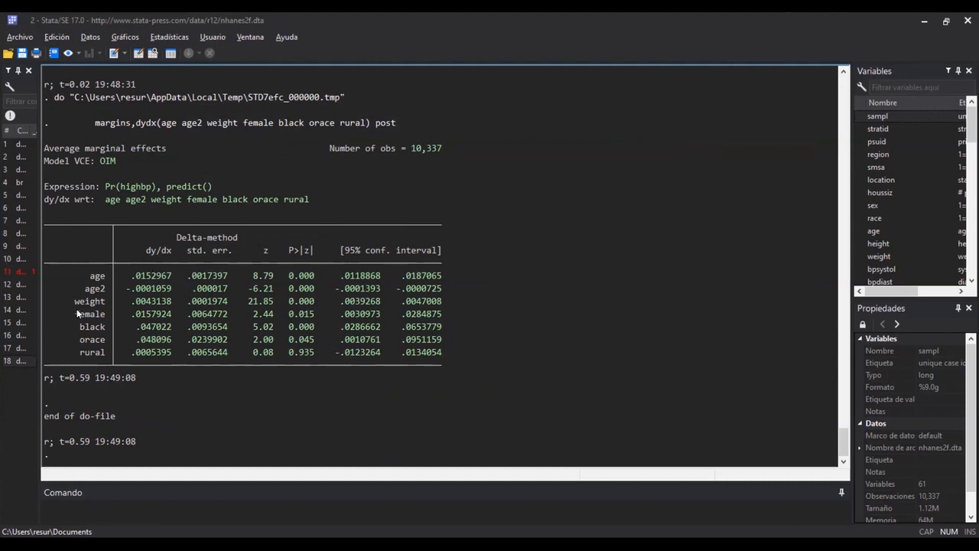
left_click_drag(137, 275, 166, 280)
left_click(44, 152)
left_click_drag(45, 149, 120, 155)
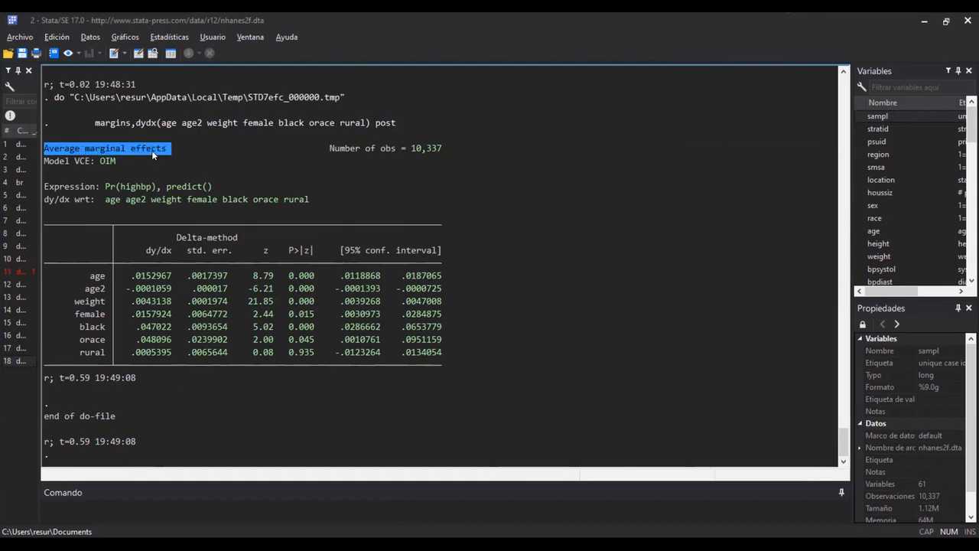
mouse_move(91, 275)
left_mouse_down()
mouse_move(107, 285)
mouse_move(101, 278)
left_mouse_up()
left_click(96, 292)
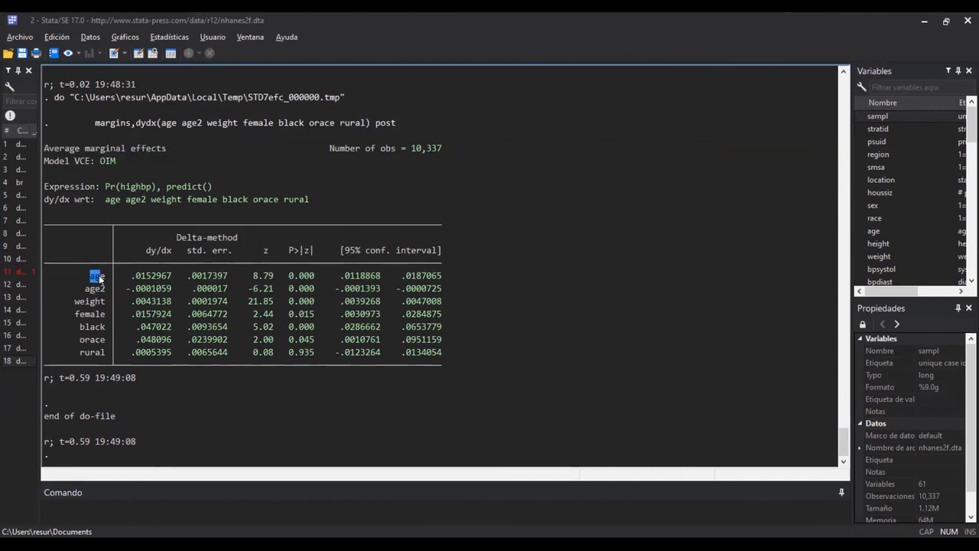
left_click(129, 281)
left_click_drag(141, 277, 149, 279)
left_click_drag(75, 303, 146, 304)
Add the line est store m_logit below the margins command and run it
key("alt+Tab")
key("Return")
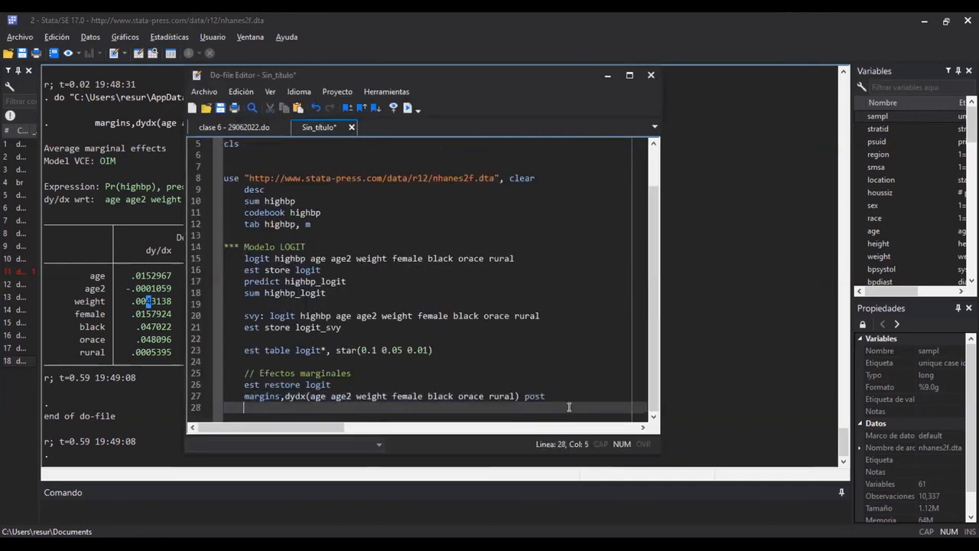
type("est store")
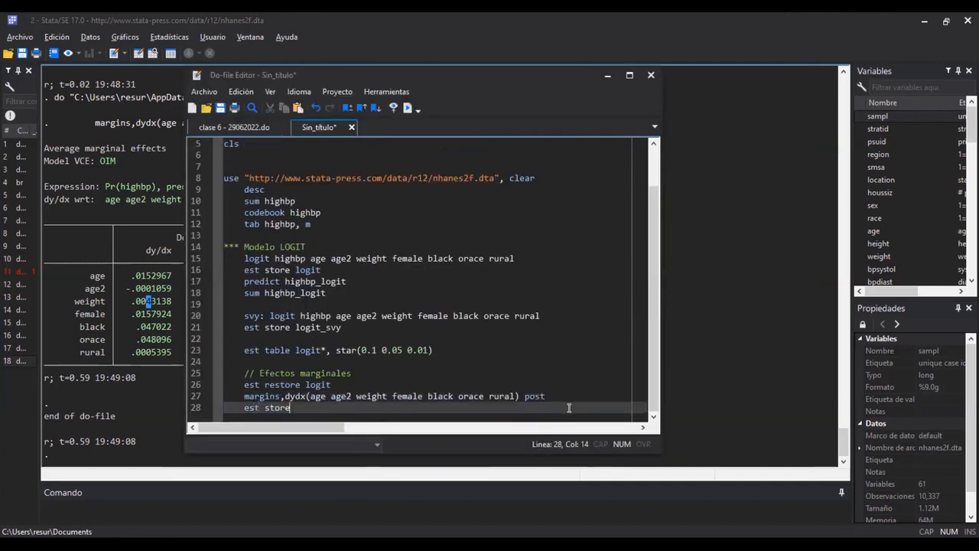
type(" m_logit")
key("Left")
key("Left")
key("Left")
key("Left")
key("Left")
key("Left")
key("Up")
key("End")
key("Left")
key("Left")
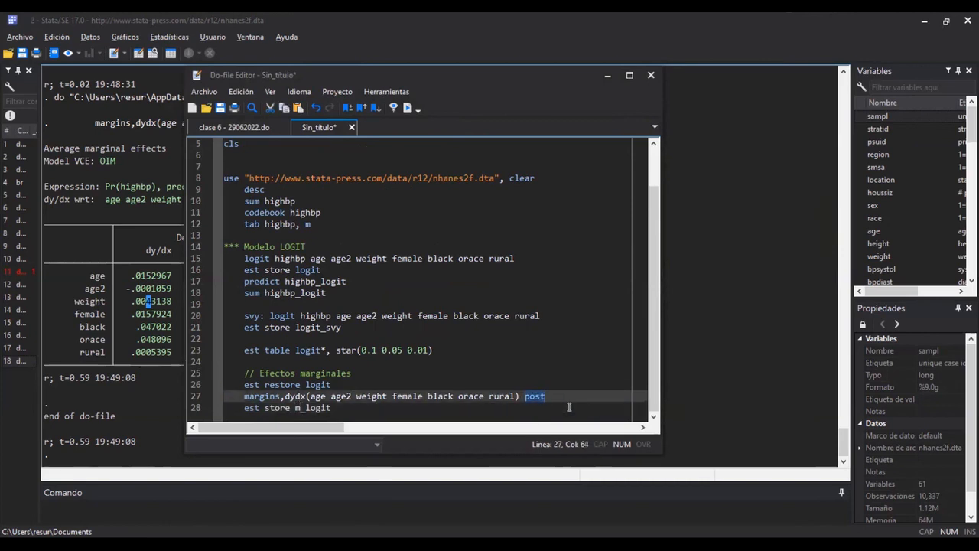
key("Down")
key("Left")
key("End")
key("ctrl+d")
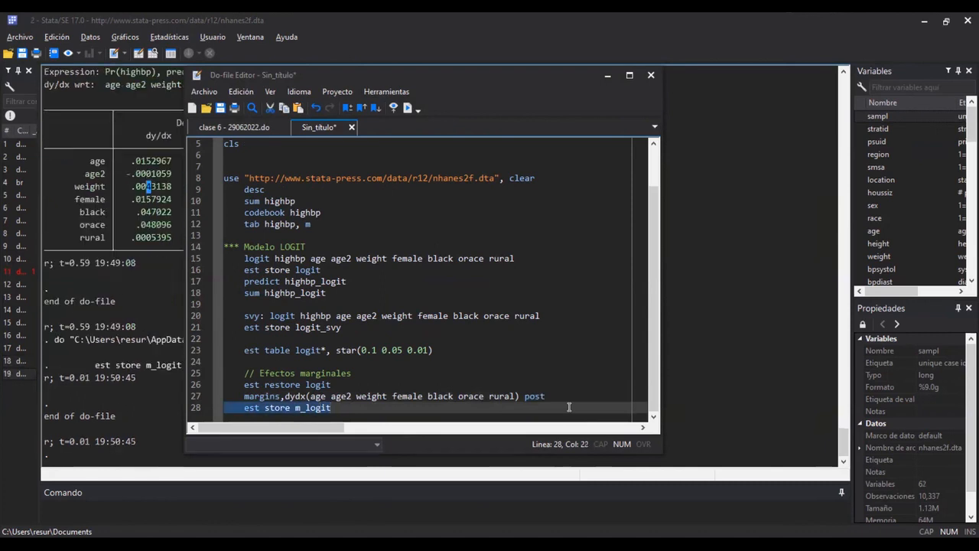
Add a marginsplot line below est store m_logit, run it to plot the marginal effects, and close the graph
key("Return")
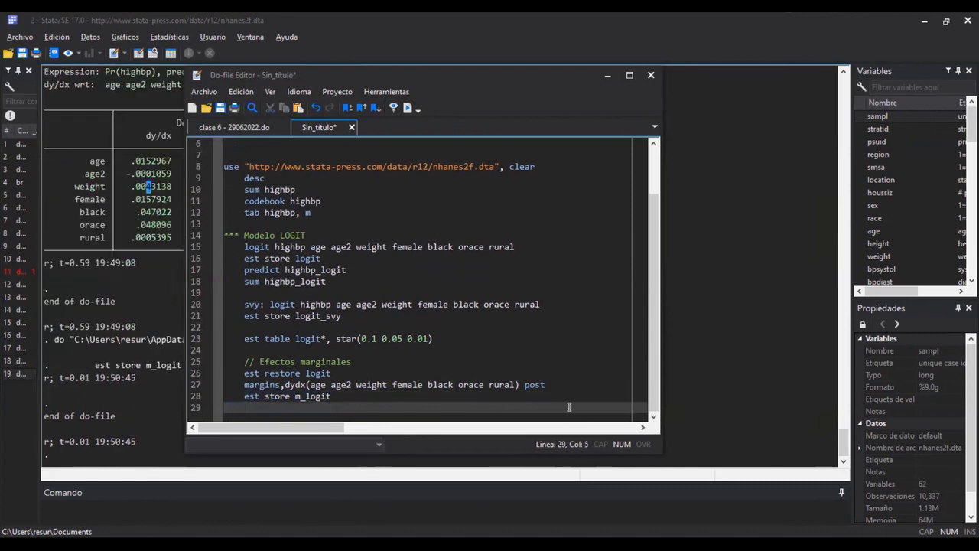
type("marginsplot")
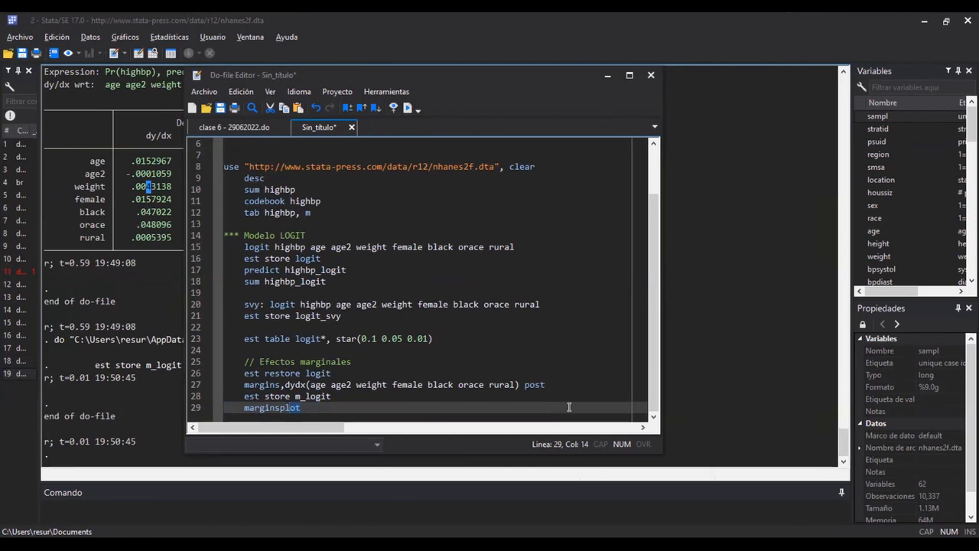
key("ctrl+d")
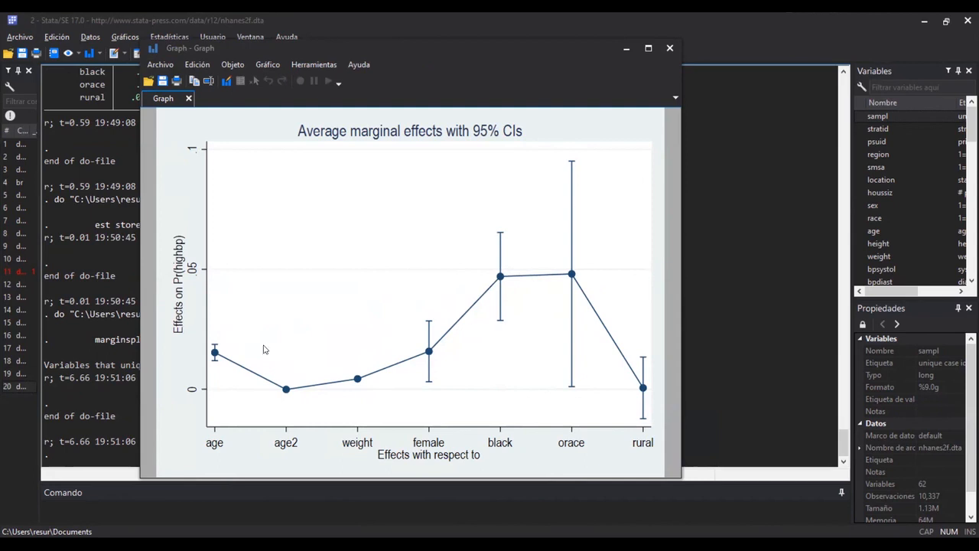
left_click(670, 50)
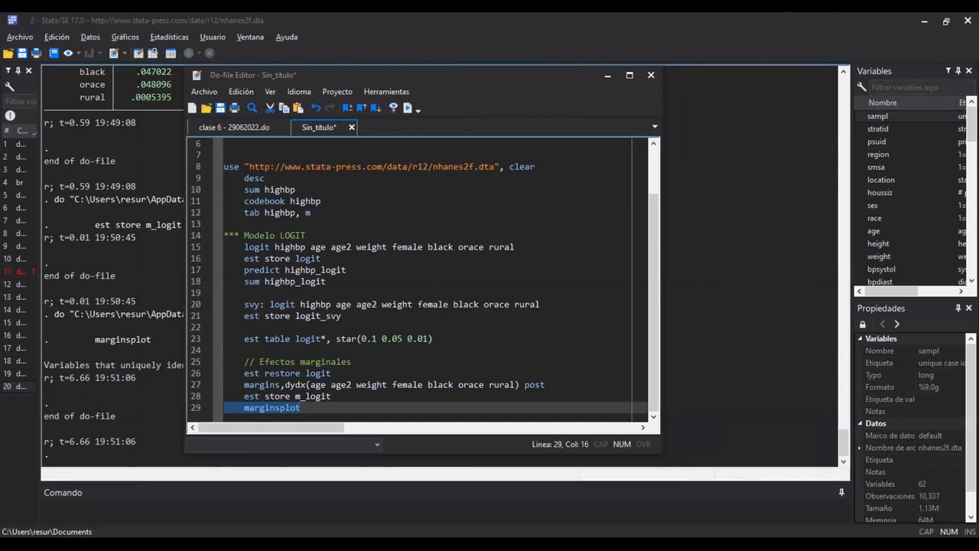
Duplicate the block from est restore logit to marginsplot below the existing marginal effects lines, leaving a blank line between them
left_click_drag(306, 408, 245, 373)
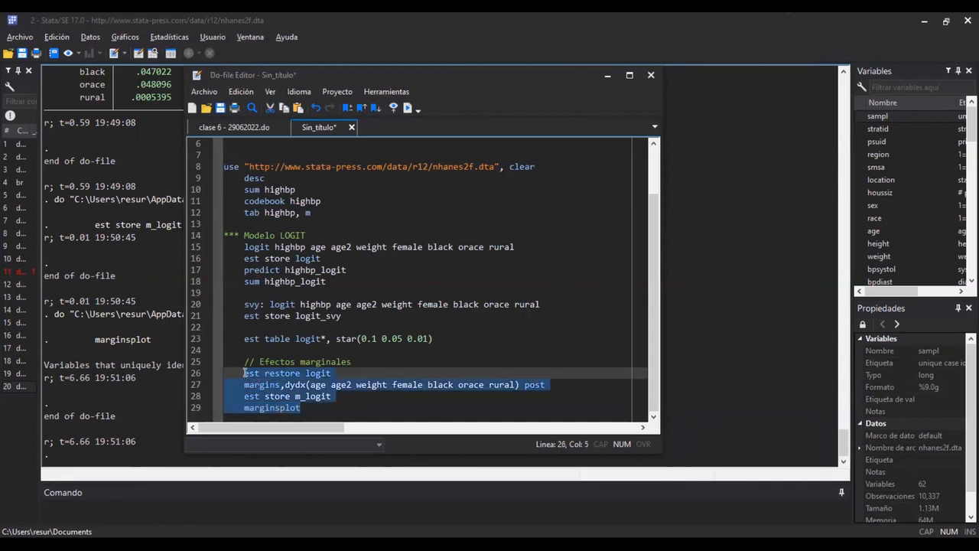
key("ctrl+c")
left_click(304, 408)
key("Return")
key("Return")
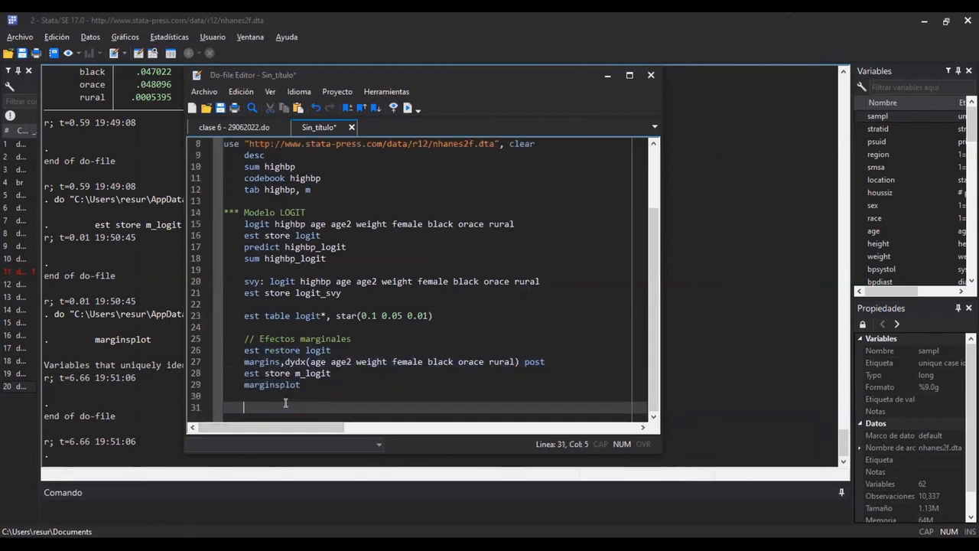
key("ctrl+v")
Change the copied restore line to est restore logit_svy and run it
left_click(335, 374)
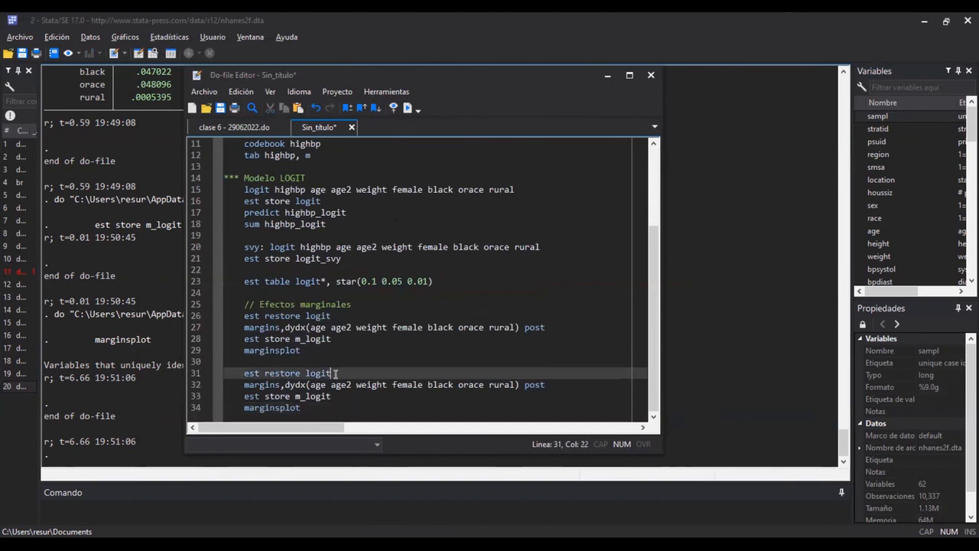
type("_svy")
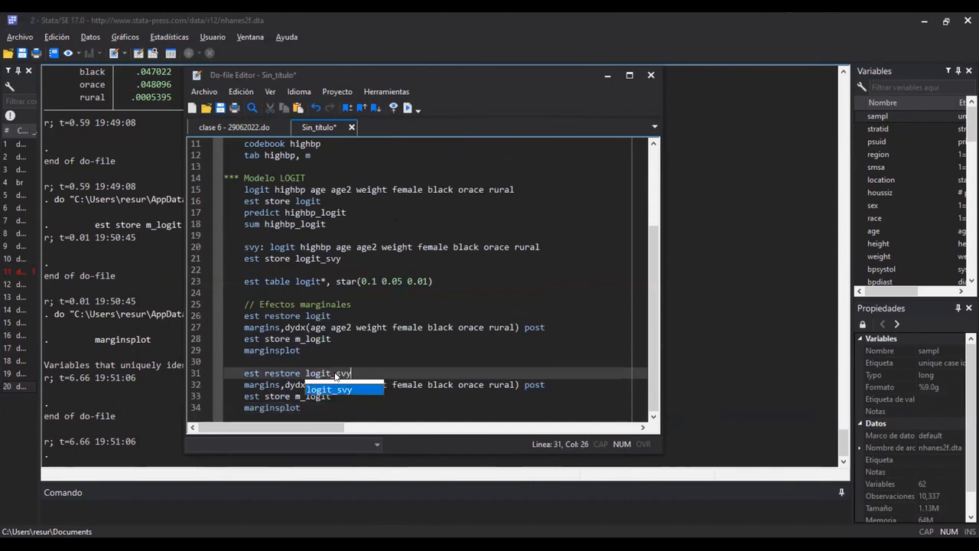
triple_click(335, 373)
key("ctrl+d")
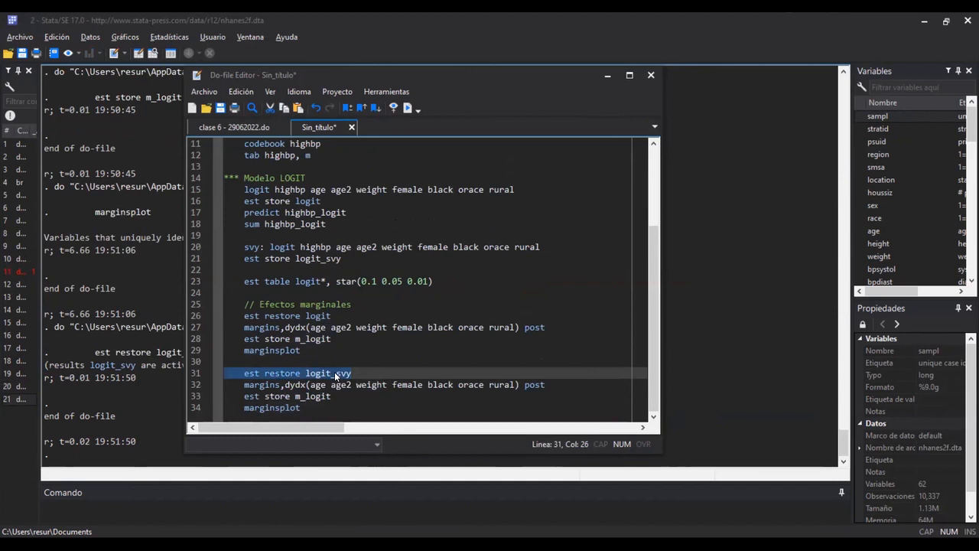
Run the copied margins line for the survey-weighted logit and view its average marginal effects table
key("Down")
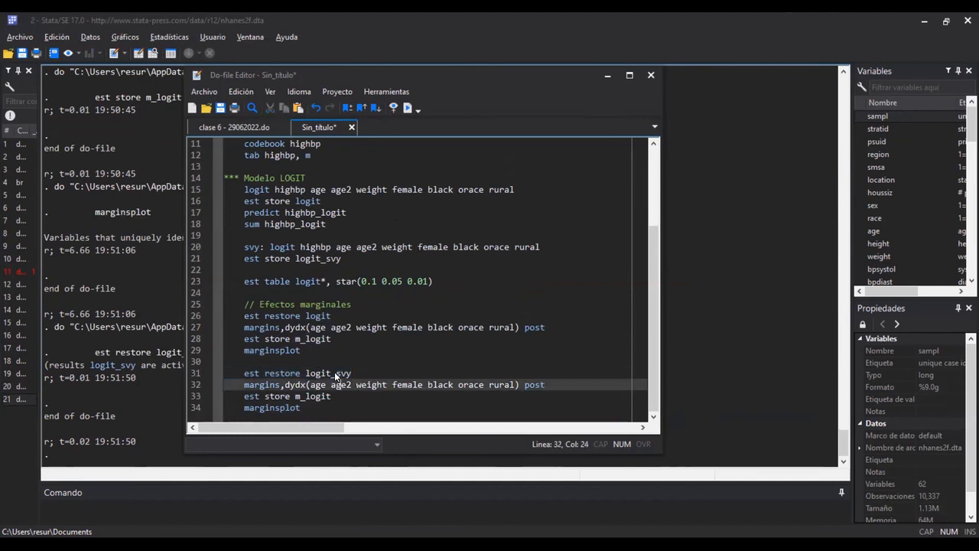
key("ctrl+Right")
key("shift+Right")
key("shift+Right")
key("shift+Right")
key("ctrl+d")
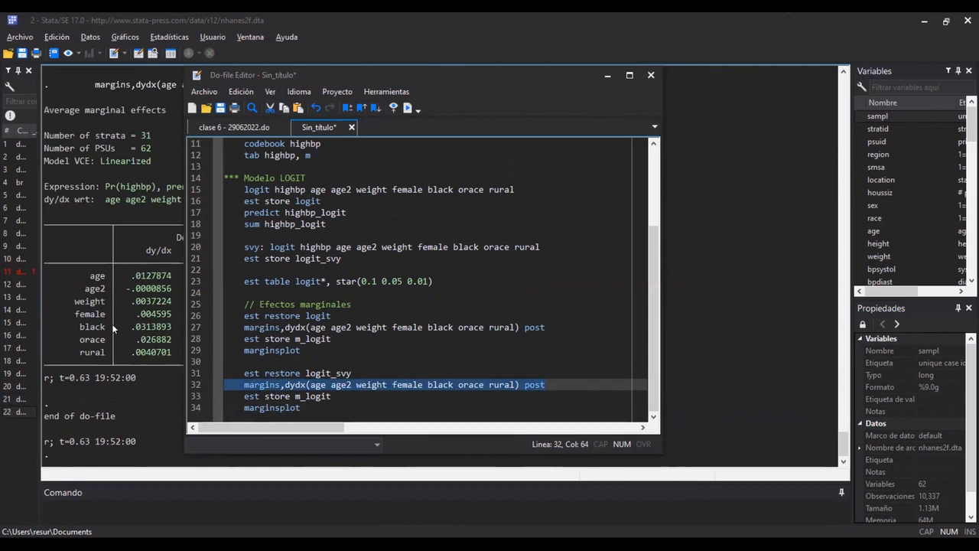
left_click(152, 293)
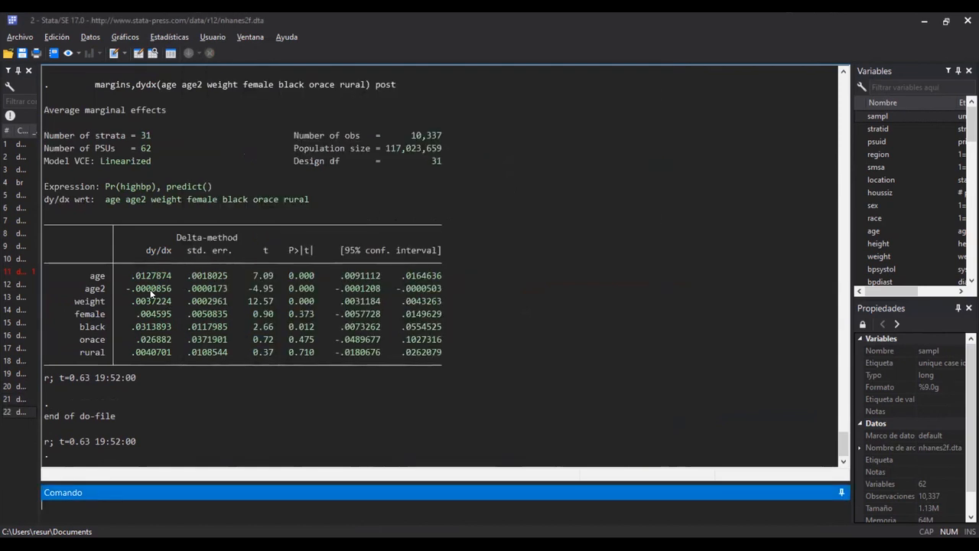
key("ctrl+9")
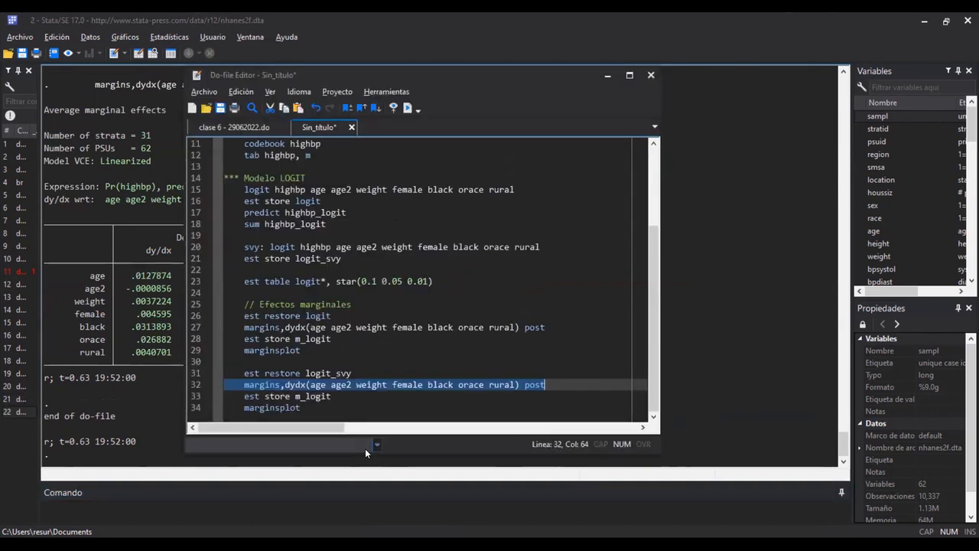
Store the copied margins results as m_logit_svy, plot them with the copied marginsplot line, and close the graph
left_click(348, 398)
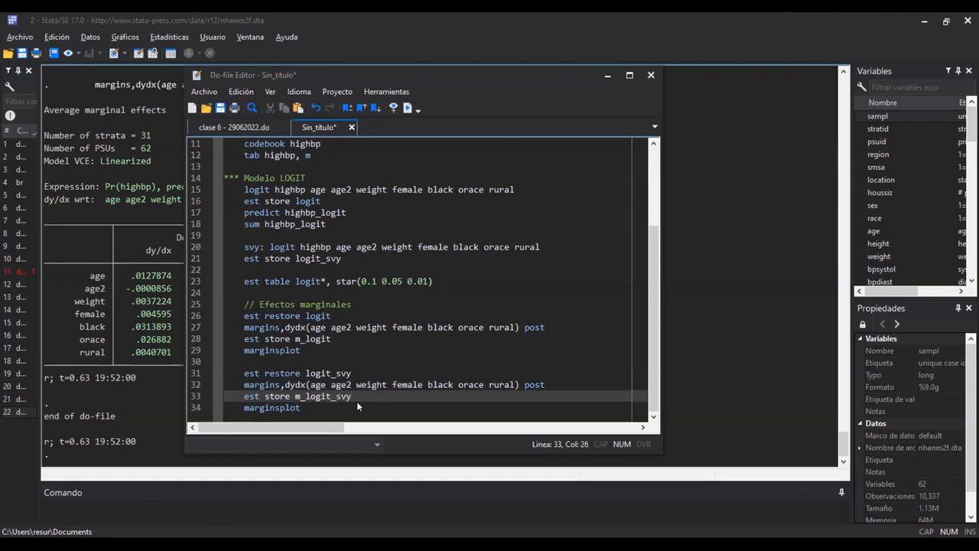
key("ctrl+d")
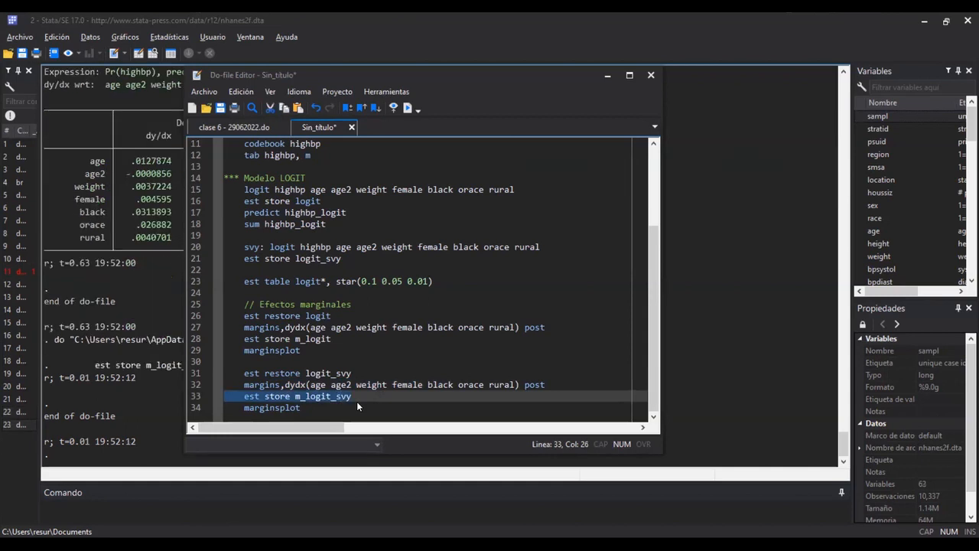
key("Down")
key("ctrl+d")
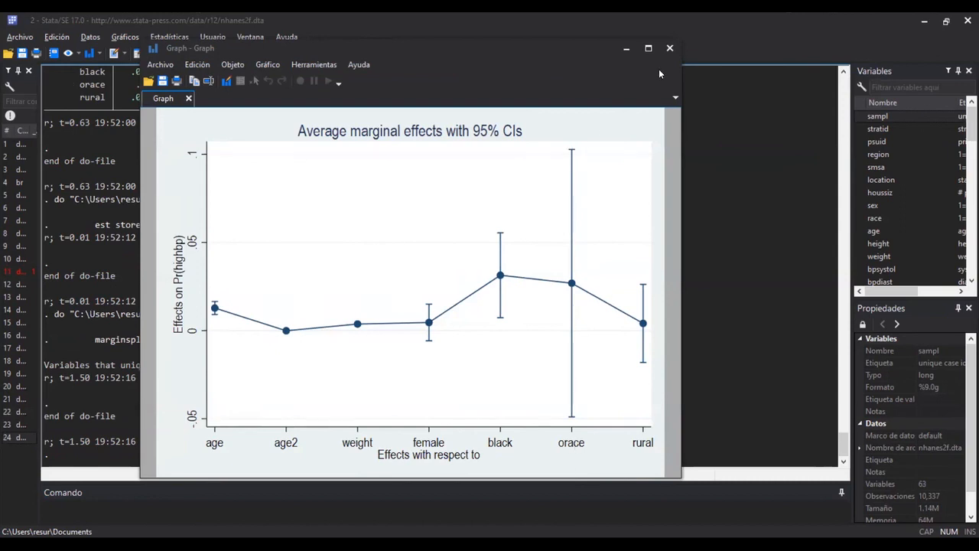
left_click(669, 49)
Add the line est table logit* m_*, star(0.1 0.05 0.01) at the end of the do-file
left_click(313, 408)
key("Return")
key("Return")
type("es")
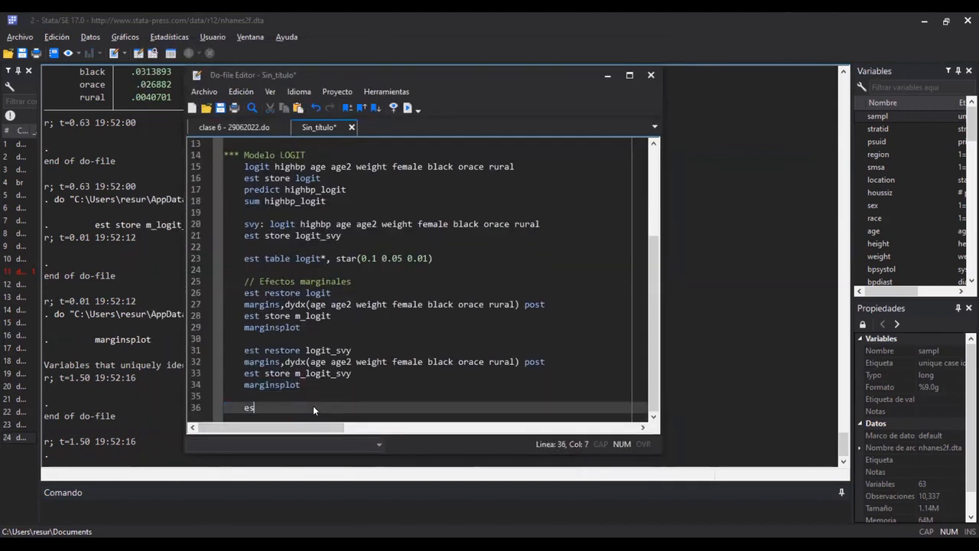
type("t table")
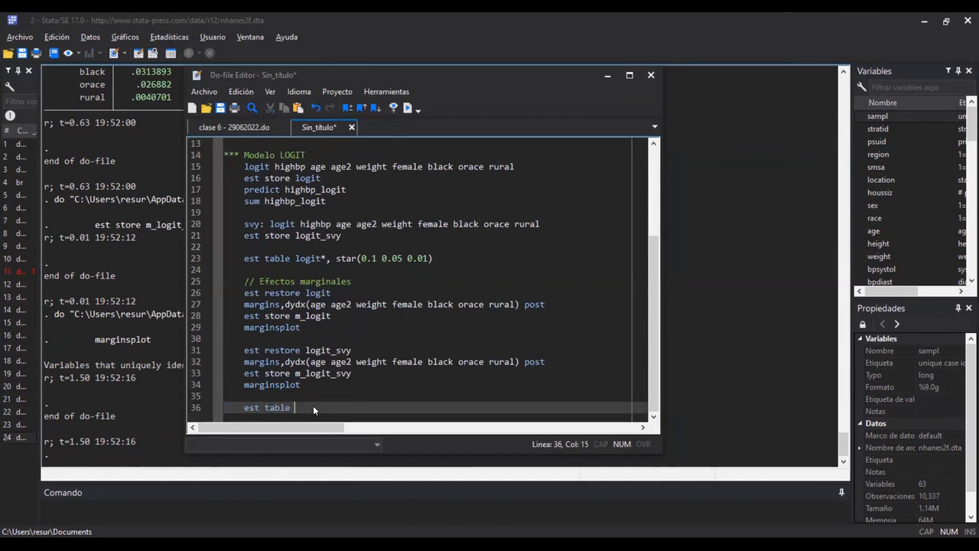
type(" logit* m_*, star(0.1 0.05 0.01")
key("shift+Left")
key("shift+Left")
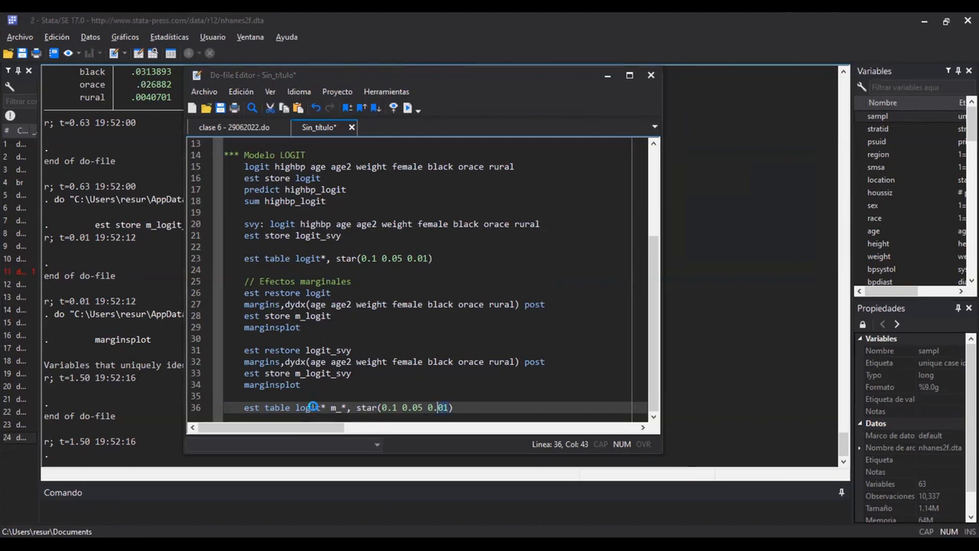
Start saving the do-file and go to Escuela Global > Especialización Econometría con Software > 2022 > Módulo de Microeconometría
key("ctrl+s")
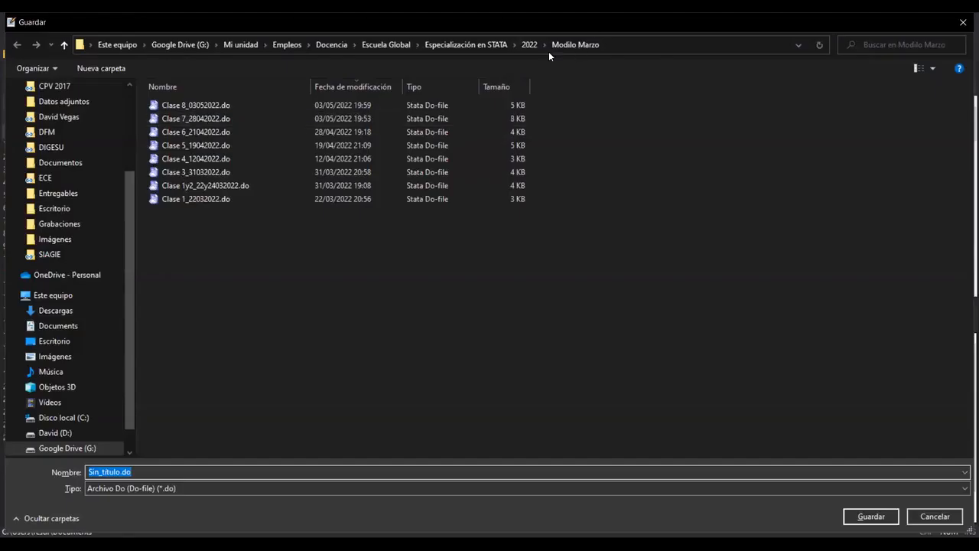
left_click(443, 44)
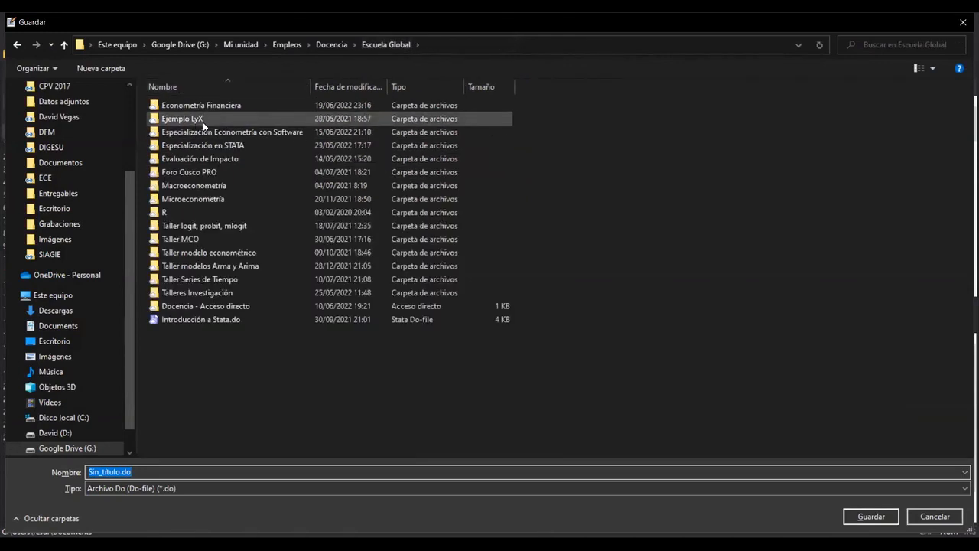
double_click(212, 133)
double_click(191, 105)
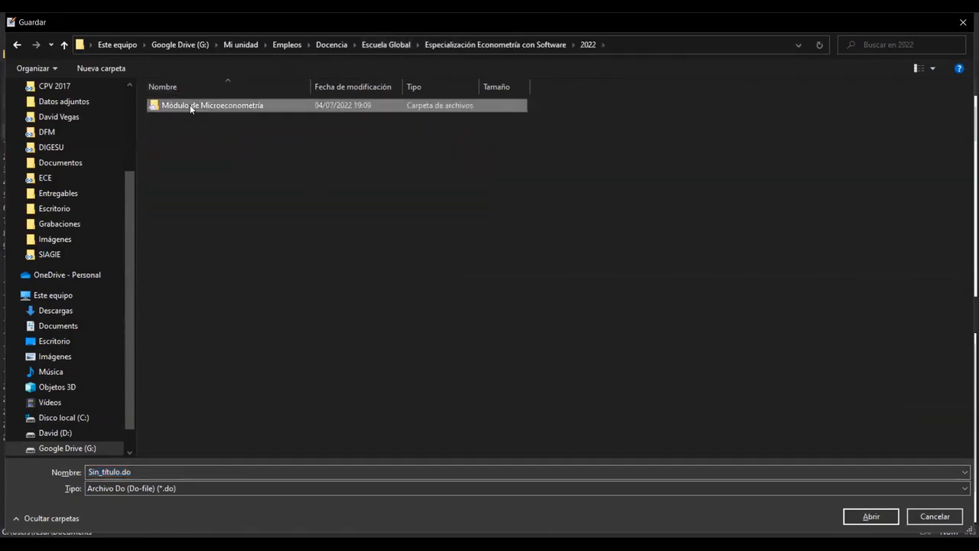
Save the do-file as clase 7 - 06072022.do, reusing the name pattern of the existing clase 6 file
left_click(191, 171)
left_click(112, 471)
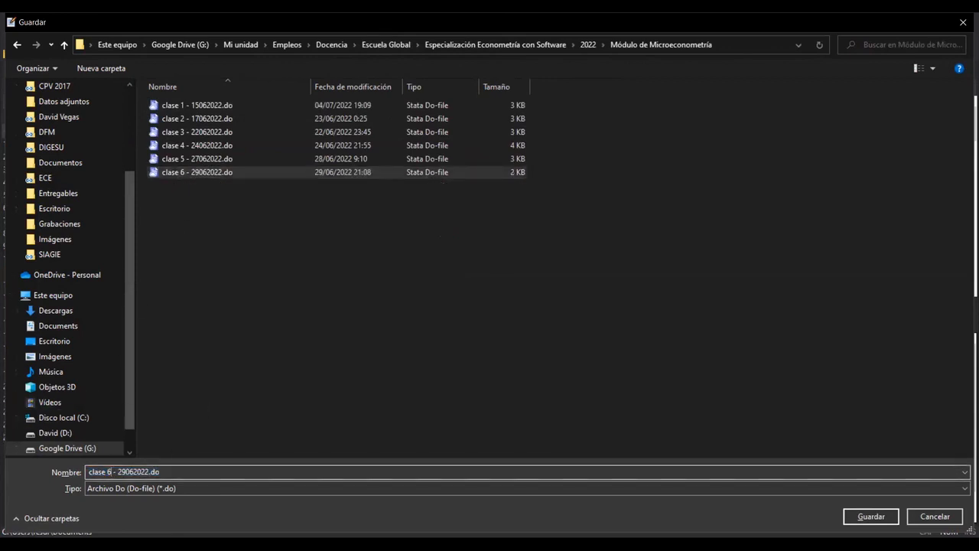
key("BackSpace")
type("7")
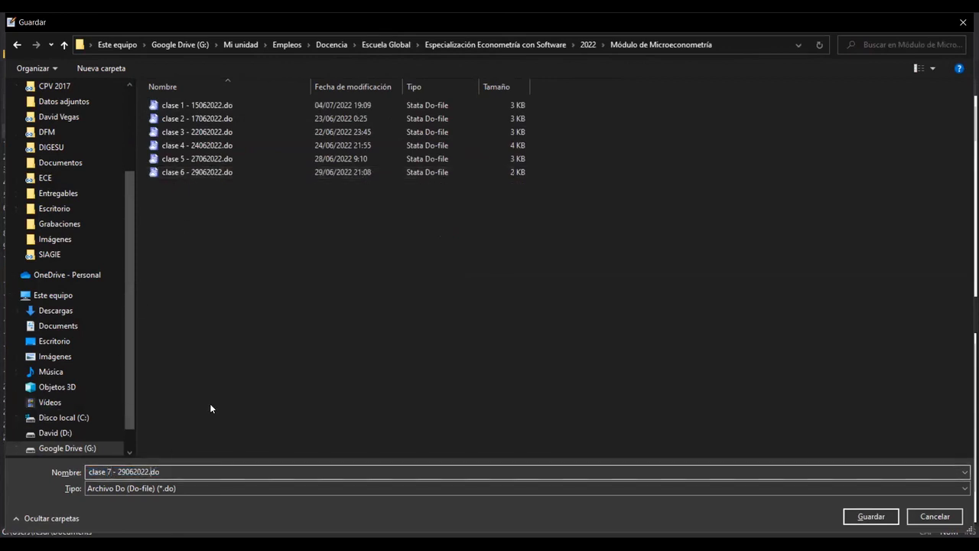
key("ctrl+Left")
key("shift+Right")
key("shift+Right")
type("06")
key("shift+Left")
type("7")
key("Return")
Run the est table line and bring the results comparing the four stored estimates into full view
key("ctrl+d")
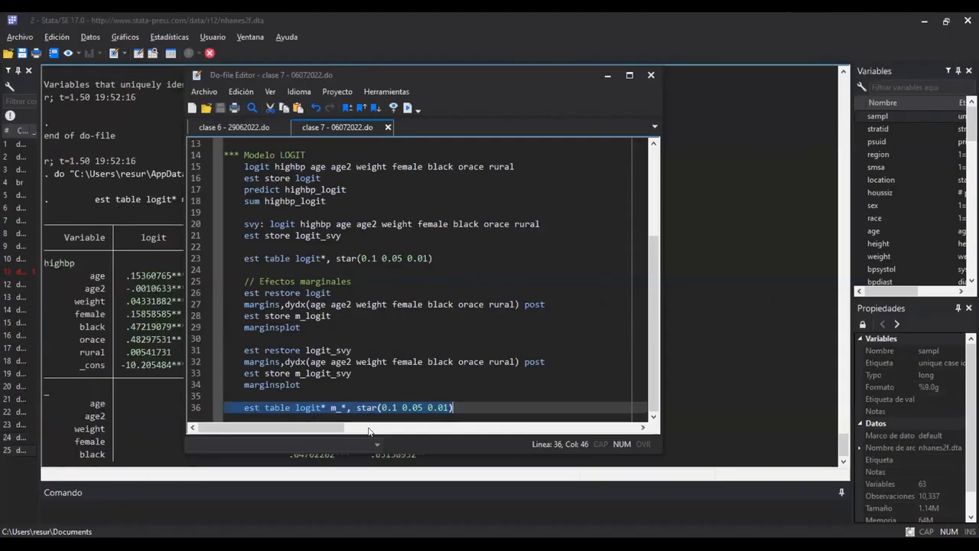
left_click(136, 317)
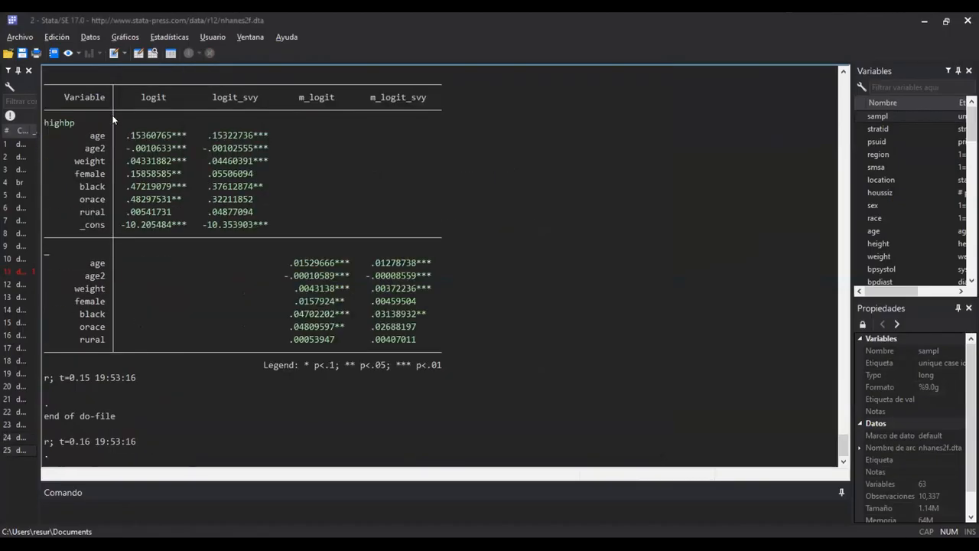
Examine the signs and significance of the logit and logit_svy coefficients and the marginal effects, especially for age, age2 and weight
left_click_drag(132, 135, 188, 165)
left_click(168, 164)
left_click_drag(77, 126, 298, 225)
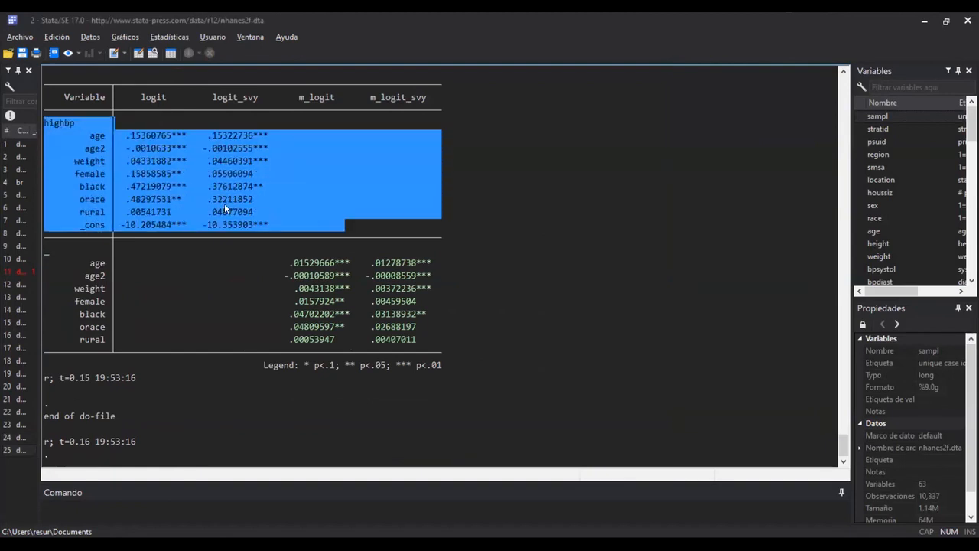
left_click(141, 134)
left_click_drag(141, 134, 203, 143)
left_click(225, 142)
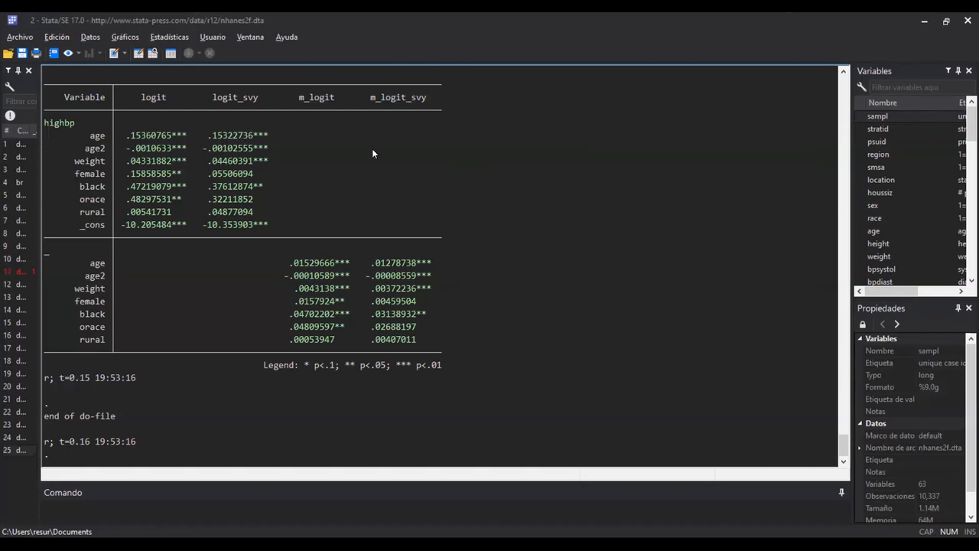
left_click_drag(74, 262, 107, 262)
left_click_drag(293, 262, 422, 262)
left_click(325, 284)
left_click_drag(354, 275, 294, 289)
left_click(78, 159)
left_click_drag(137, 161, 77, 173)
left_click(109, 192)
left_click_drag(131, 136, 257, 135)
left_click_drag(136, 148, 176, 150)
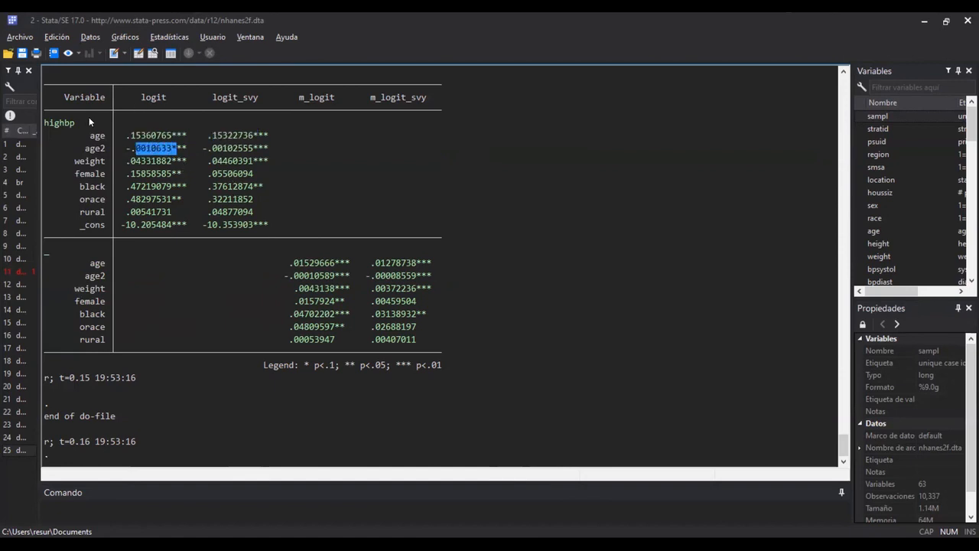
left_click_drag(86, 135, 114, 162)
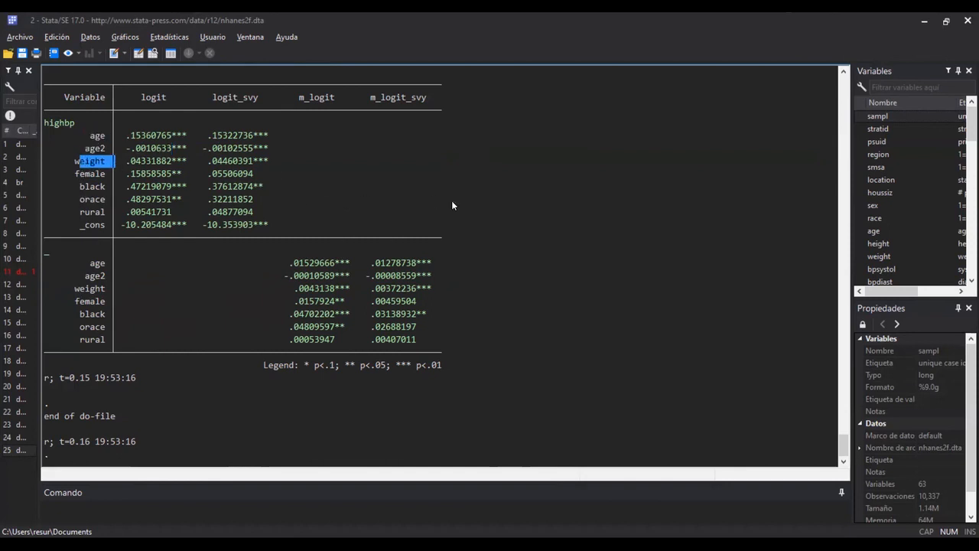
Compare the m_logit and m_logit_svy columns against the coefficients, especially the significance of female and orace
double_click(304, 99)
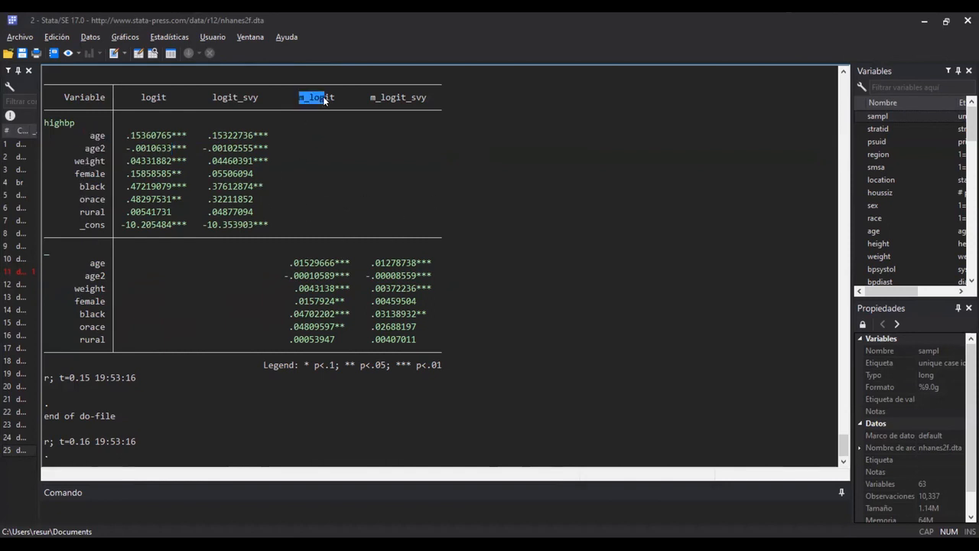
double_click(375, 96)
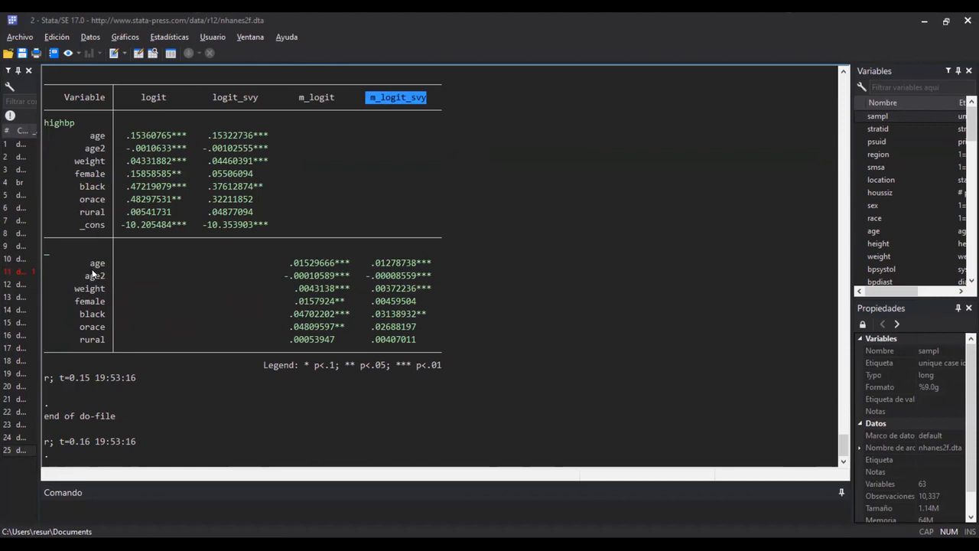
left_click_drag(126, 135, 251, 138)
left_click_drag(151, 161, 268, 161)
left_click_drag(191, 199, 245, 199)
left_click_drag(310, 263, 428, 277)
left_click_drag(320, 300, 385, 339)
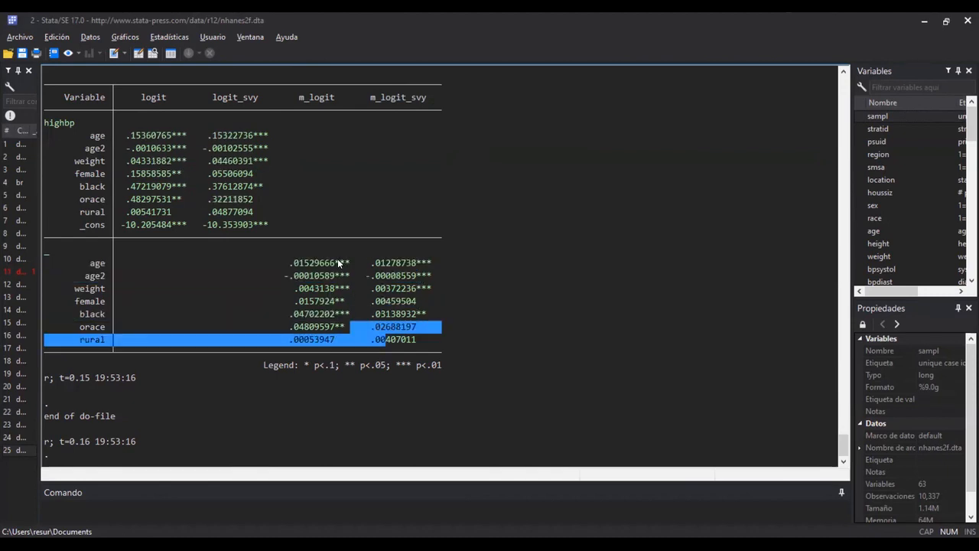
left_click(328, 291)
left_click_drag(298, 303, 502, 302)
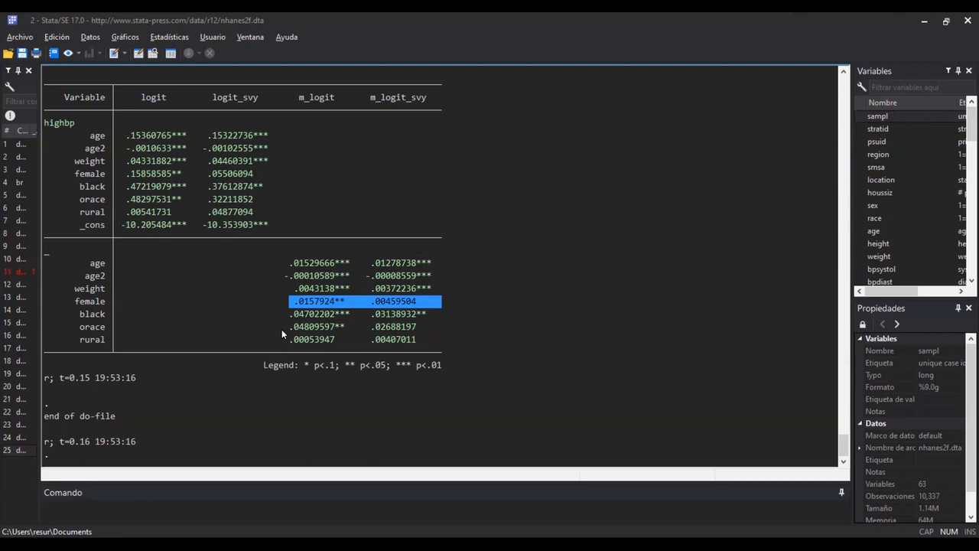
left_click(393, 340)
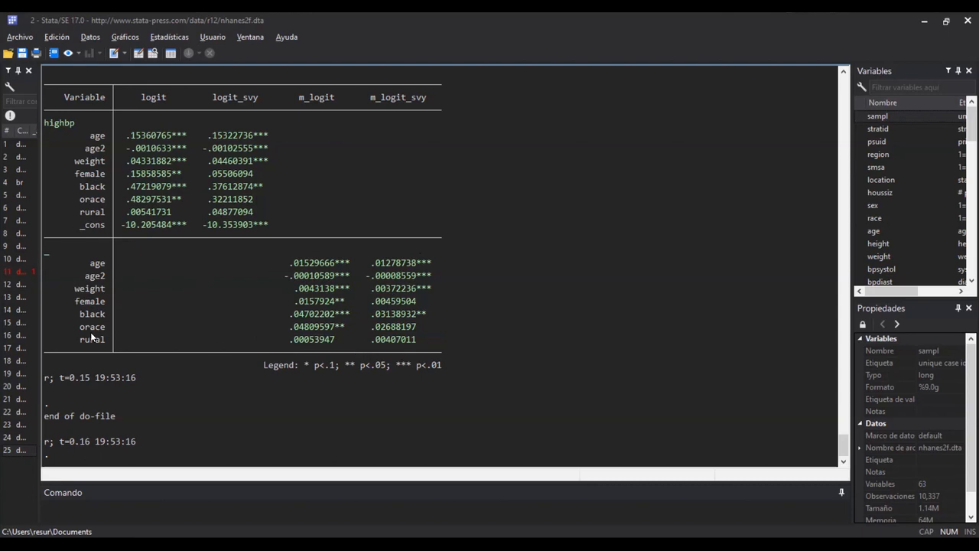
left_click_drag(81, 326, 438, 324)
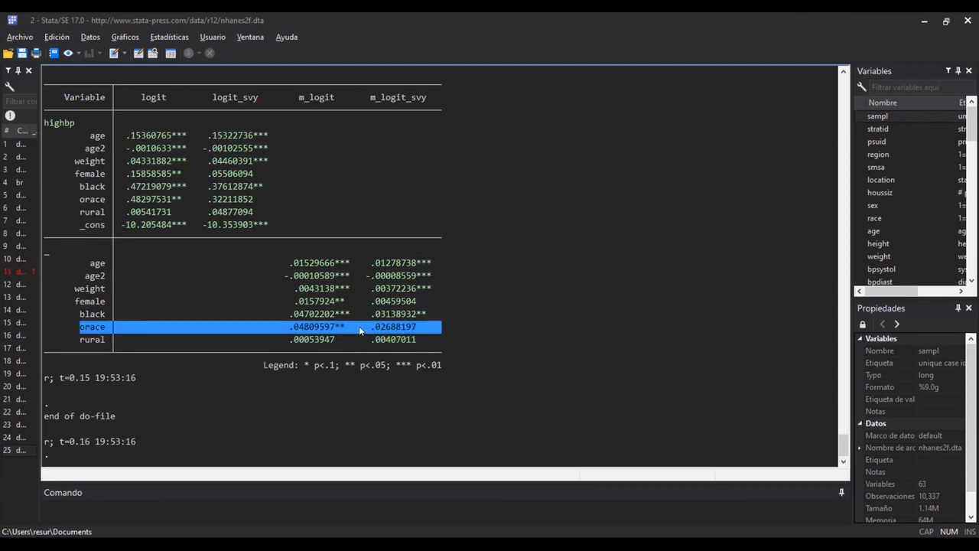
left_click_drag(89, 302, 501, 303)
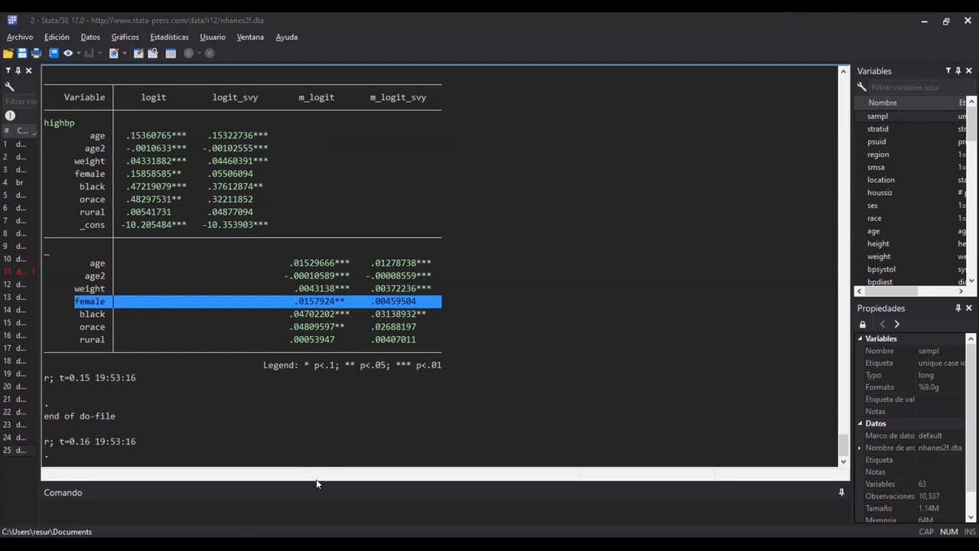
Add the comment heading "// Clasificación e indices de información del modelo" at the end of the class 7 do-file
key("alt+Tab")
left_click(472, 408)
key("Return")
type("}")
key("Return")
key("BackSpace")
key("BackSpace")
key("Return")
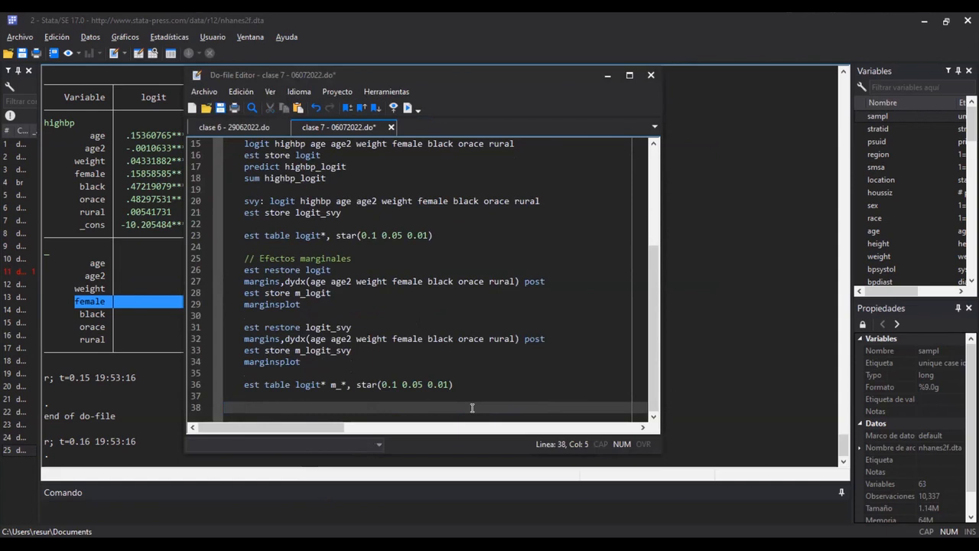
type("// Clasificación y")
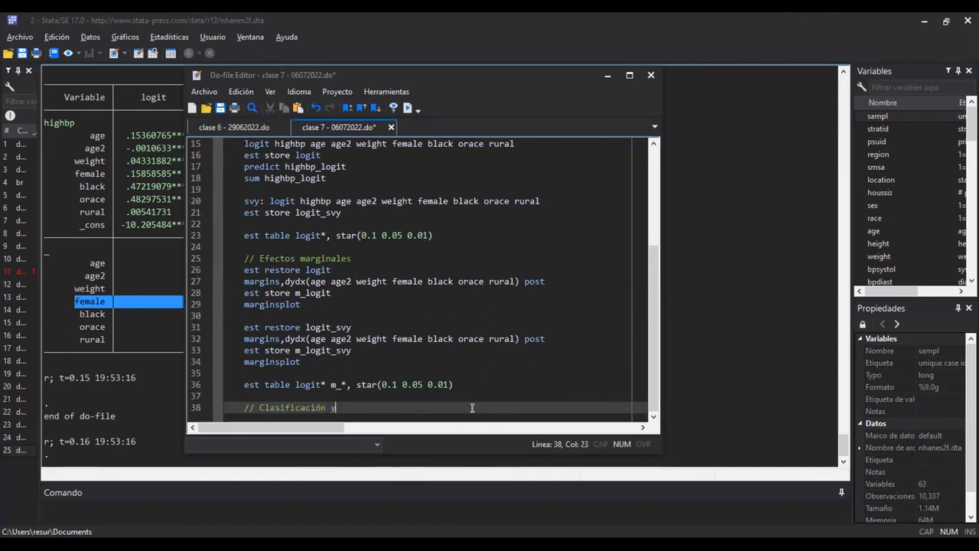
type(" da")
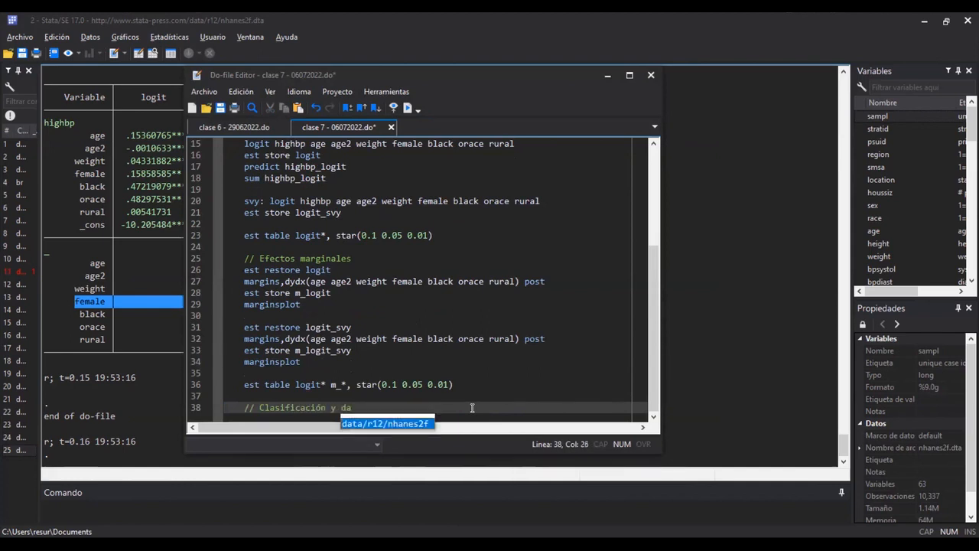
key("BackSpace")
key("BackSpace")
key("BackSpace")
key("BackSpace")
type("e indi")
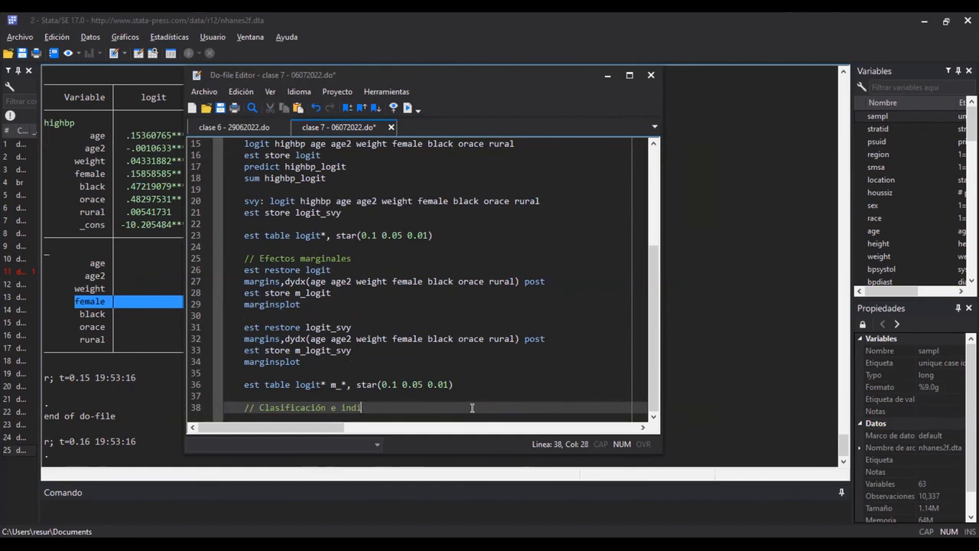
type("ces de información del modelo")
key("Return")
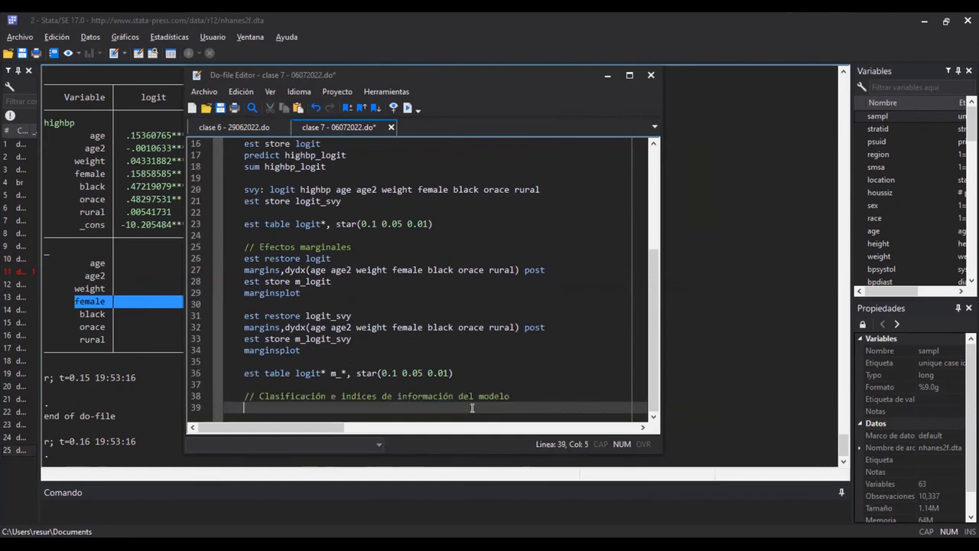
Add an est restore logit line under the classification heading and run it
type("est restore logit")
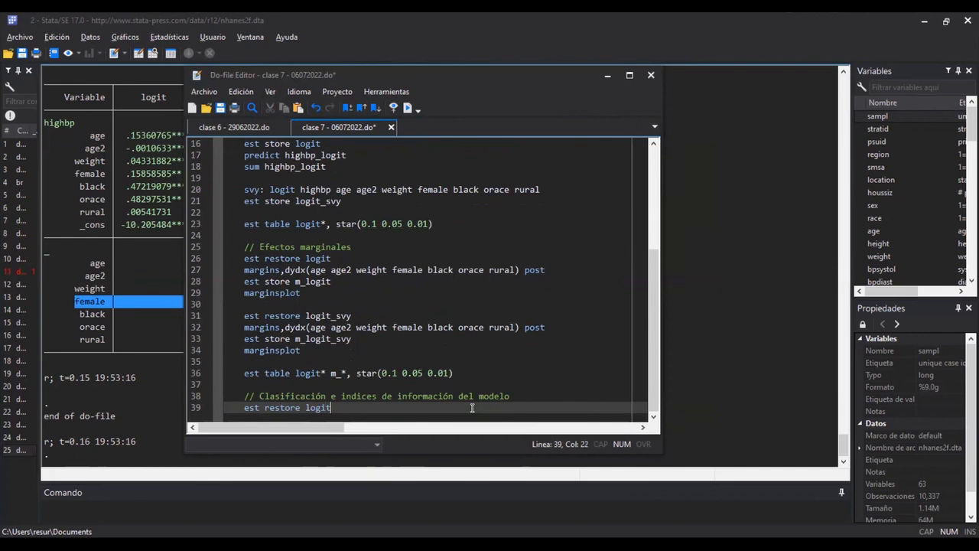
key("ctrl+d")
key("Return")
Add an estat classification line, run it, and highlight the Correctly classified percentage in the results
type("esat classification")
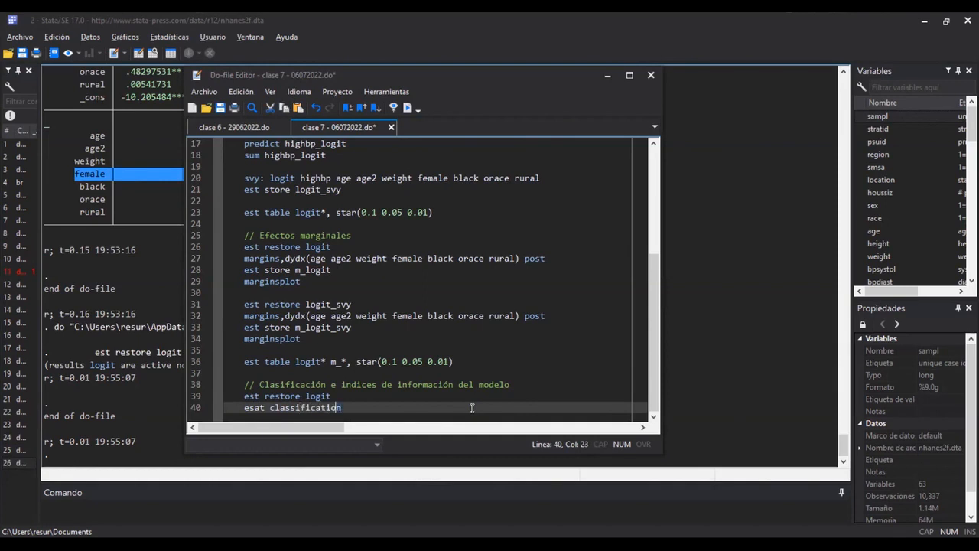
key("shift+Up")
key("shift+Home")
key("ctrl+d")
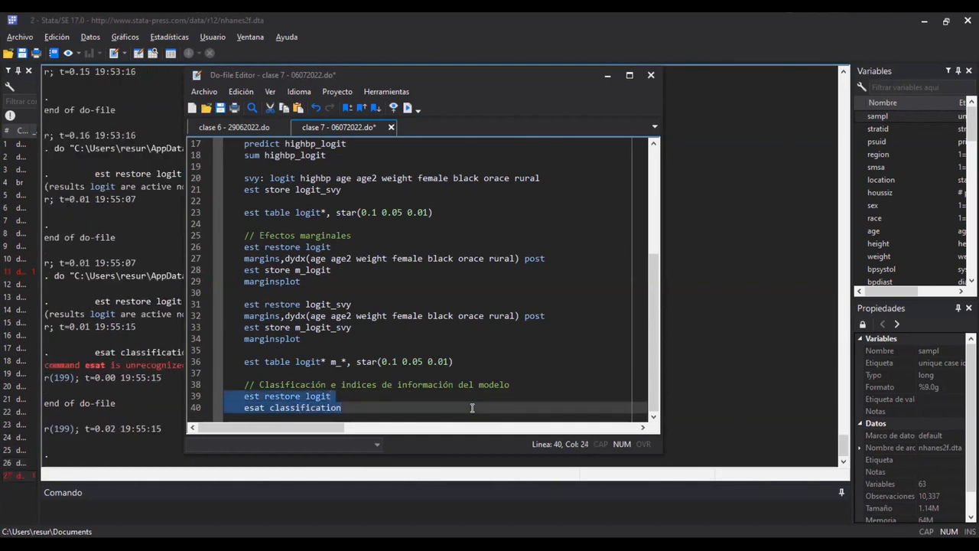
left_click(258, 408)
type("t")
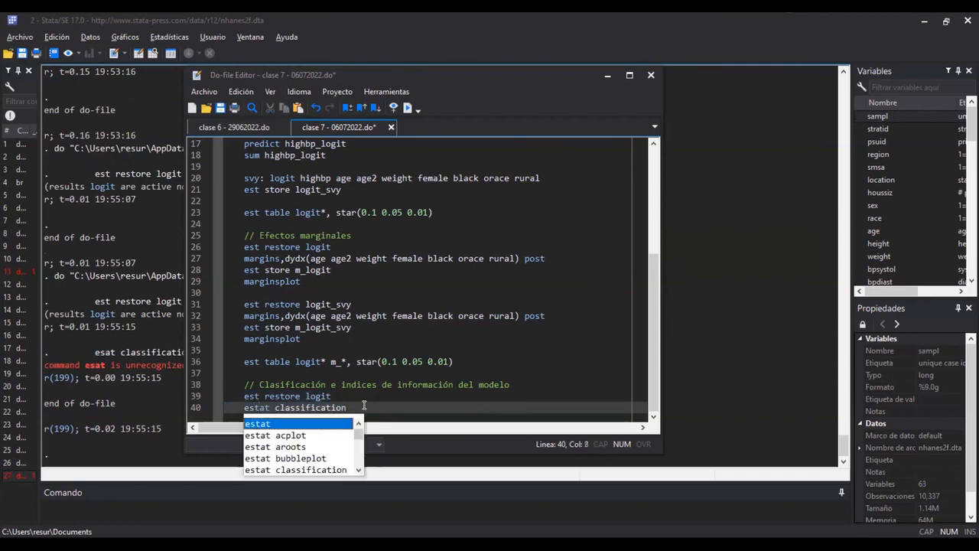
left_click(195, 407)
key("ctrl+d")
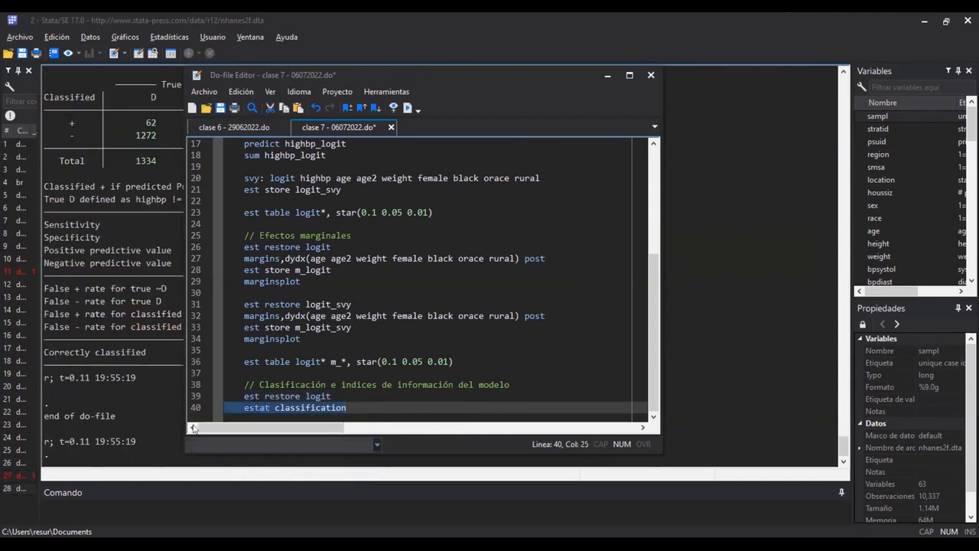
key("alt+Tab")
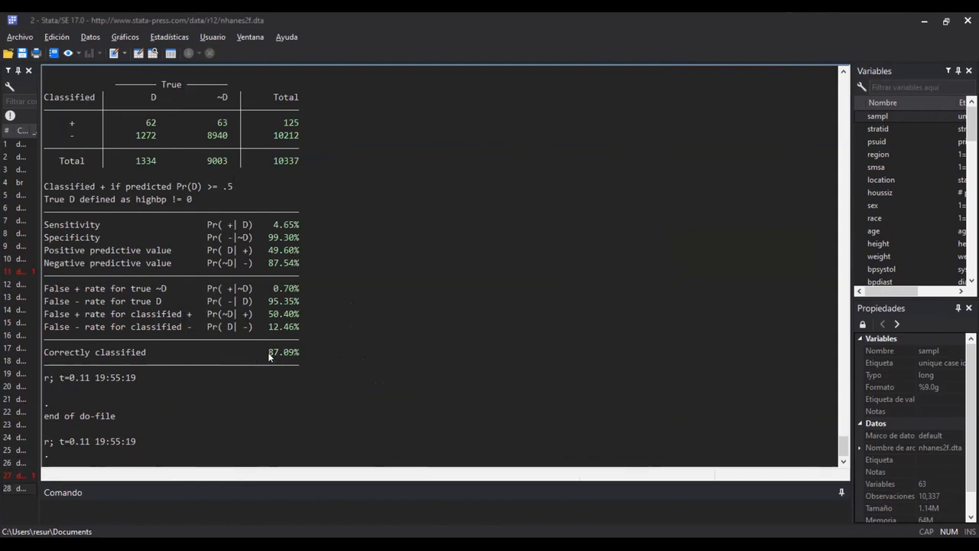
left_click_drag(267, 351, 296, 351)
Add a fitstat line below estat classification in the do-file and run it
key("alt+Tab")
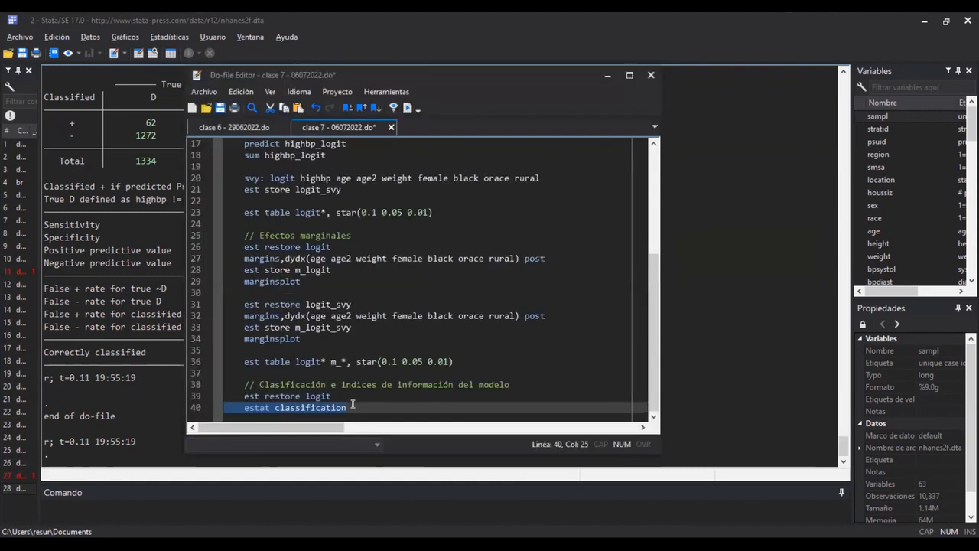
key("Return")
type("fitstat")
key("shift+Home")
key("ctrl+d")
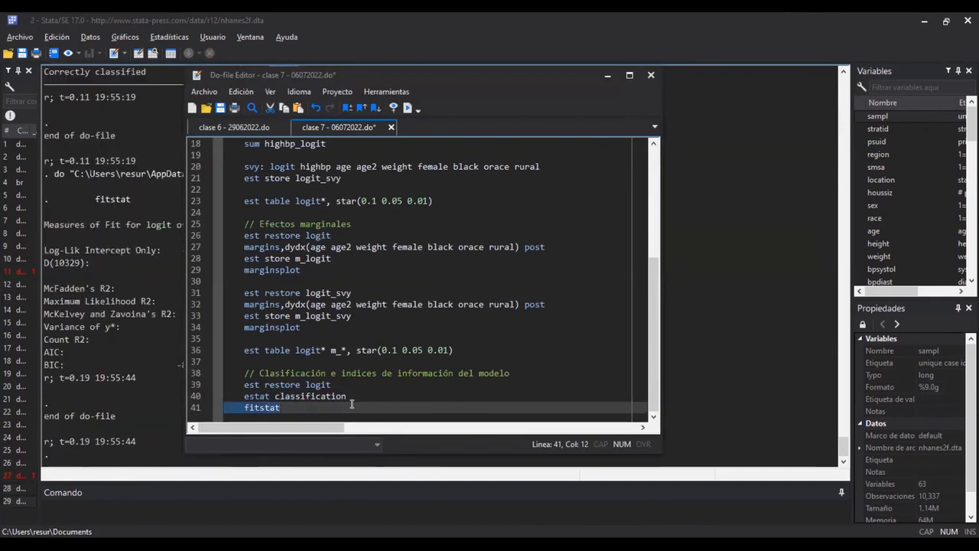
Examine the BIC and McFadden's R2 in the fitstat output
left_click(125, 327)
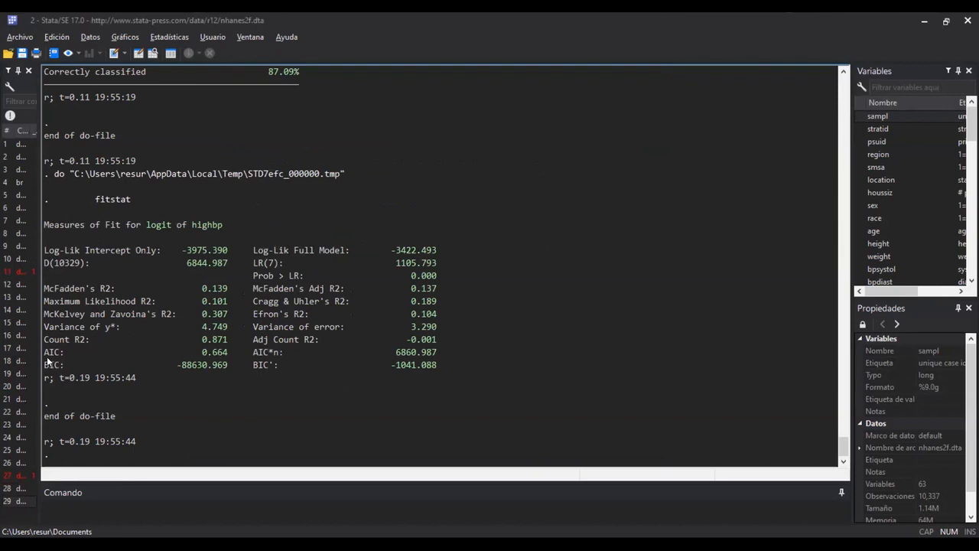
left_click_drag(44, 366, 74, 366)
left_click_drag(179, 365, 227, 364)
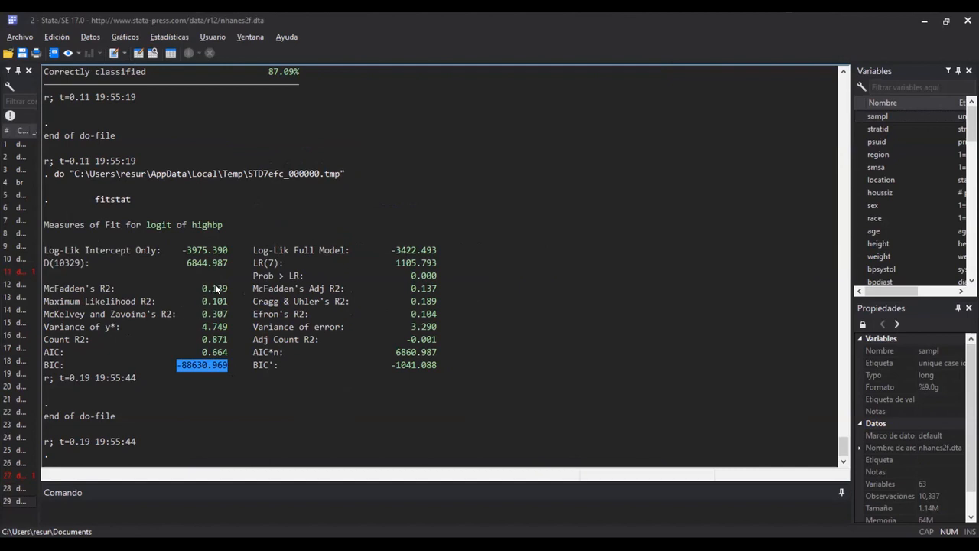
left_click_drag(201, 288, 233, 289)
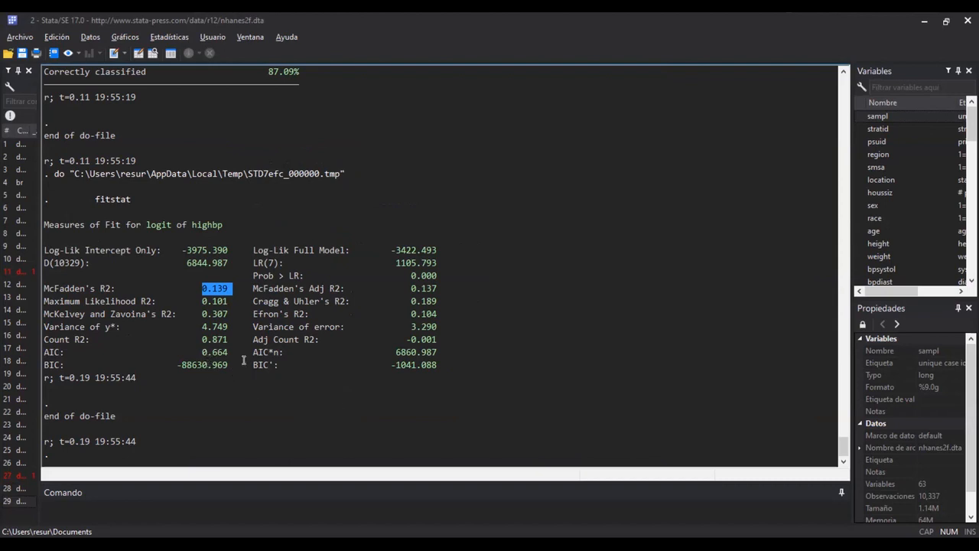
key("alt+Tab")
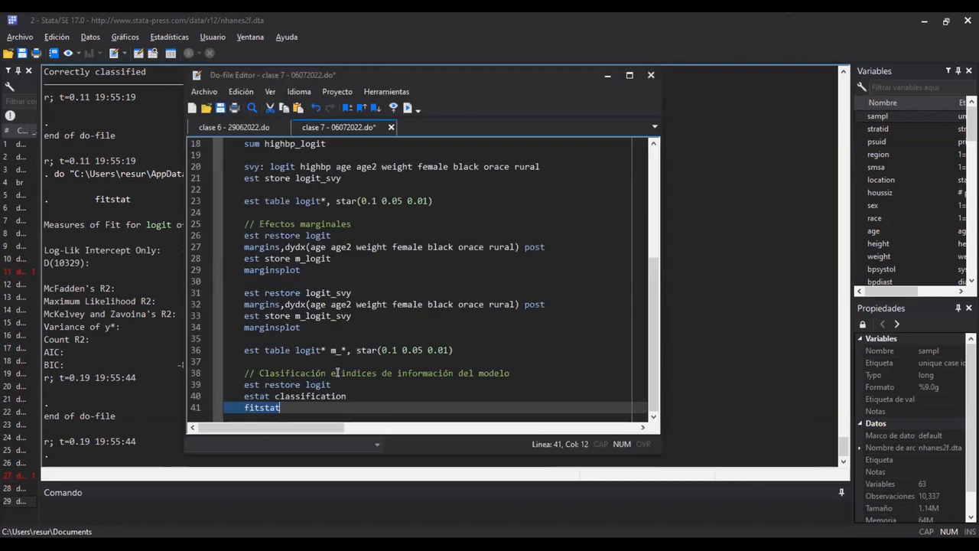
Handwrite a blue Presiv column beside the classification table for observations 1 to 5 with values 1, 1, 0, 1, 0
left_click(149, 299)
scroll(234, 334, "up", 7)
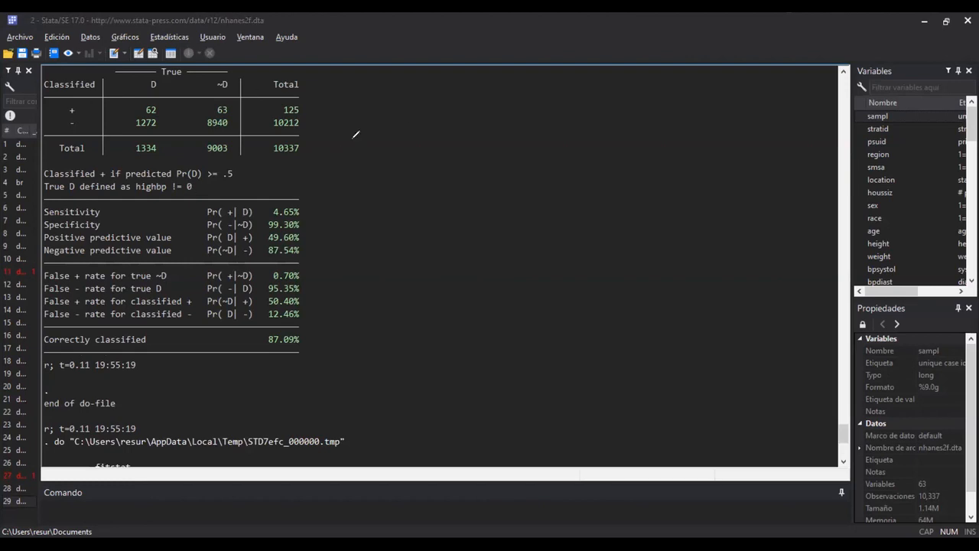
left_click_drag(382, 109, 383, 161)
mouse_move(367, 128)
left_mouse_down()
mouse_move(440, 138)
mouse_move(460, 157)
mouse_move(482, 156)
left_mouse_up()
left_click_drag(488, 138, 499, 137)
left_click_drag(333, 193, 348, 212)
left_click_drag(425, 196, 445, 222)
left_click_drag(339, 245, 365, 257)
left_click_drag(428, 245, 441, 262)
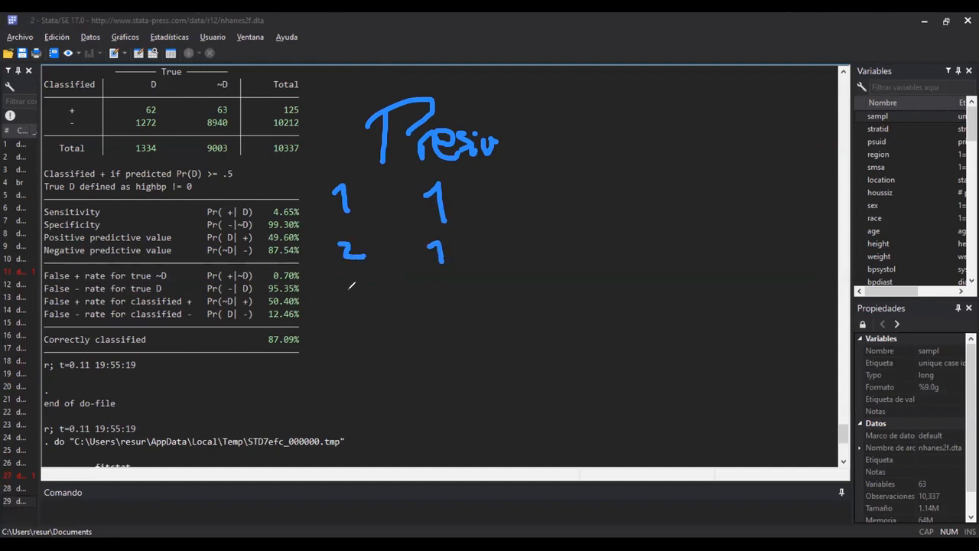
left_click_drag(344, 281, 354, 303)
mouse_move(435, 287)
left_mouse_down()
mouse_move(444, 281)
mouse_move(435, 283)
left_mouse_up()
mouse_move(351, 335)
left_mouse_down()
mouse_move(370, 347)
mouse_move(362, 375)
left_mouse_up()
left_click(436, 355)
left_click_drag(437, 349, 447, 365)
left_click_drag(370, 408, 344, 434)
mouse_move(459, 409)
left_mouse_down()
mouse_move(458, 435)
mouse_move(462, 410)
left_mouse_up()
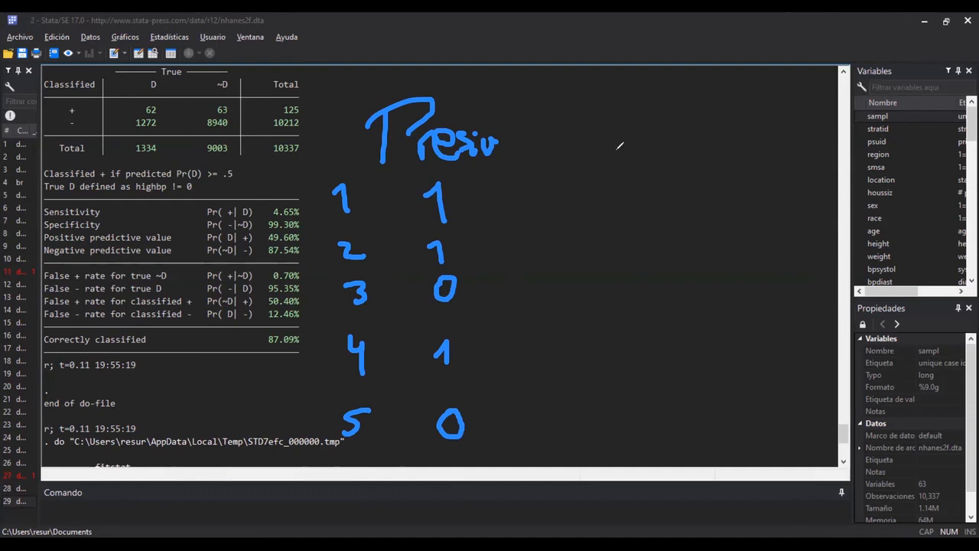
Handwrite a second blue column headed Est_Pres. with the estimated values 1, 0, 0, 1, 0
mouse_move(617, 102)
left_mouse_down()
mouse_move(607, 136)
mouse_move(638, 137)
mouse_move(636, 118)
left_mouse_up()
mouse_move(608, 107)
left_mouse_down()
mouse_move(648, 105)
mouse_move(647, 140)
left_mouse_up()
mouse_move(676, 106)
left_mouse_down()
mouse_move(674, 144)
mouse_move(690, 120)
left_mouse_up()
left_click_drag(684, 140, 702, 136)
mouse_move(728, 101)
left_mouse_down()
mouse_move(724, 142)
mouse_move(729, 123)
mouse_move(767, 116)
mouse_move(767, 139)
left_mouse_up()
left_click_drag(786, 135, 783, 140)
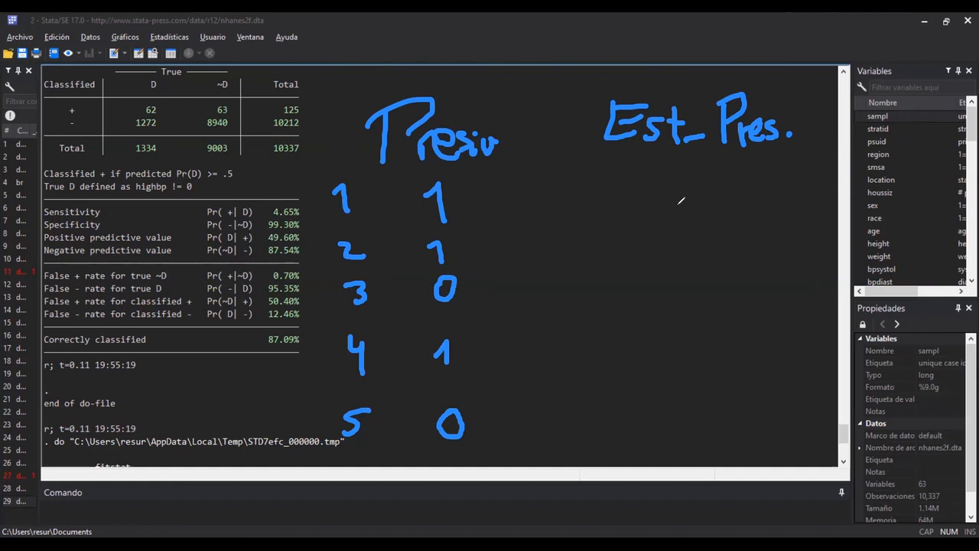
mouse_move(679, 185)
left_mouse_down()
mouse_move(697, 165)
mouse_move(692, 226)
mouse_move(708, 254)
mouse_move(697, 223)
left_mouse_up()
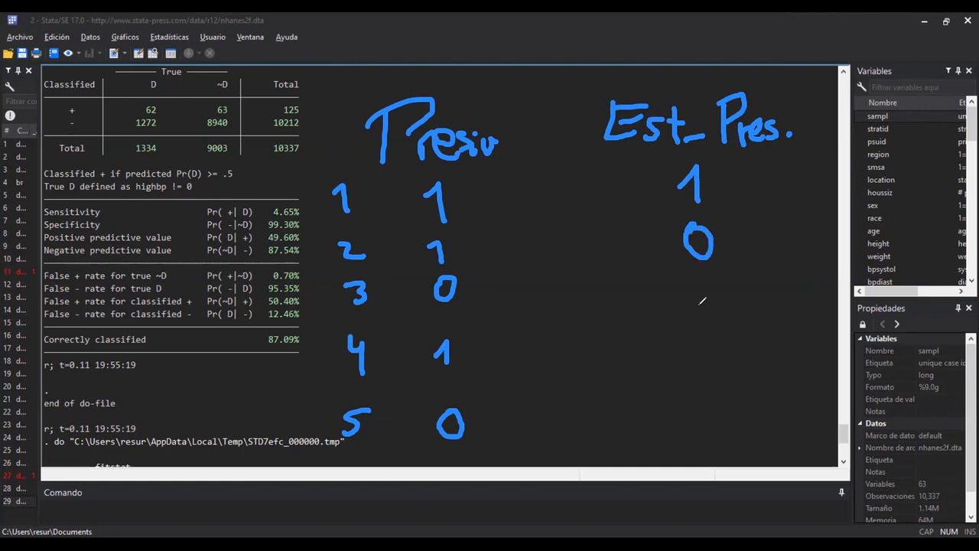
mouse_move(703, 273)
left_mouse_down()
mouse_move(696, 302)
mouse_move(714, 277)
mouse_move(702, 270)
left_mouse_up()
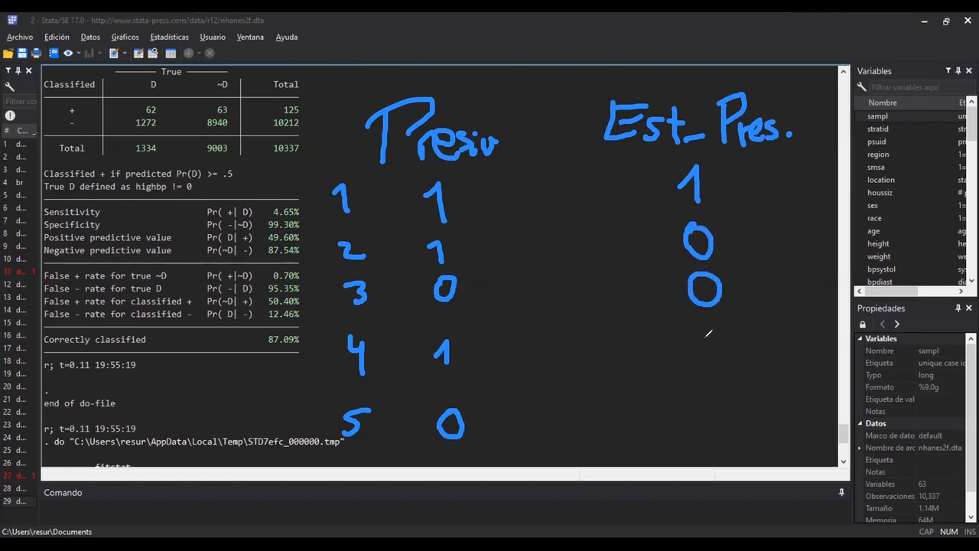
mouse_move(694, 343)
left_mouse_down()
mouse_move(709, 318)
mouse_move(734, 392)
mouse_move(710, 384)
left_mouse_up()
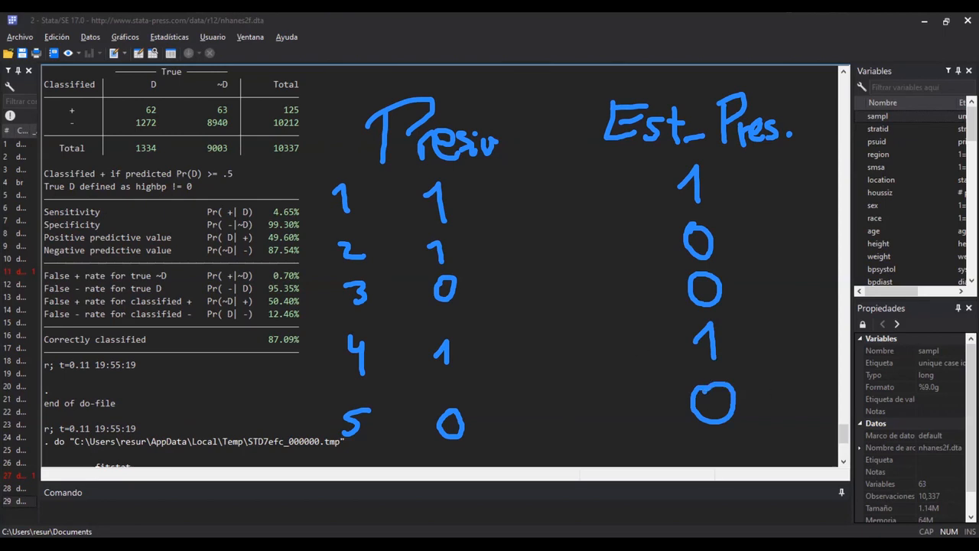
Mark the matching rows in red with arrows and check marks between the two columns, crossing out the row 2 mismatch
mouse_move(491, 205)
left_mouse_down()
mouse_move(601, 205)
mouse_move(598, 213)
left_mouse_up()
left_click_drag(498, 190, 500, 214)
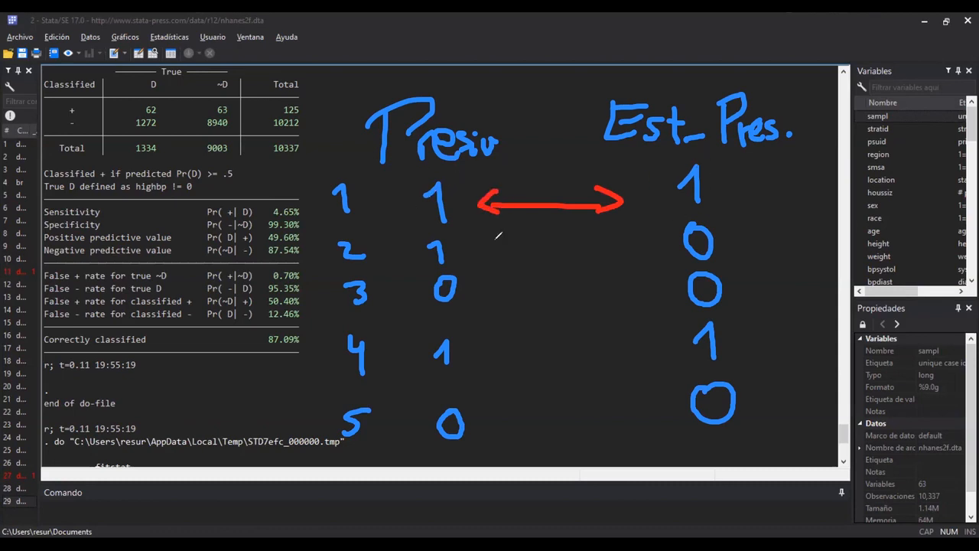
mouse_move(561, 237)
left_mouse_down()
mouse_move(575, 254)
mouse_move(596, 255)
left_mouse_up()
mouse_move(531, 248)
left_mouse_down()
mouse_move(628, 243)
mouse_move(625, 256)
mouse_move(507, 246)
mouse_move(610, 279)
mouse_move(591, 292)
left_mouse_up()
left_click_drag(524, 275, 534, 292)
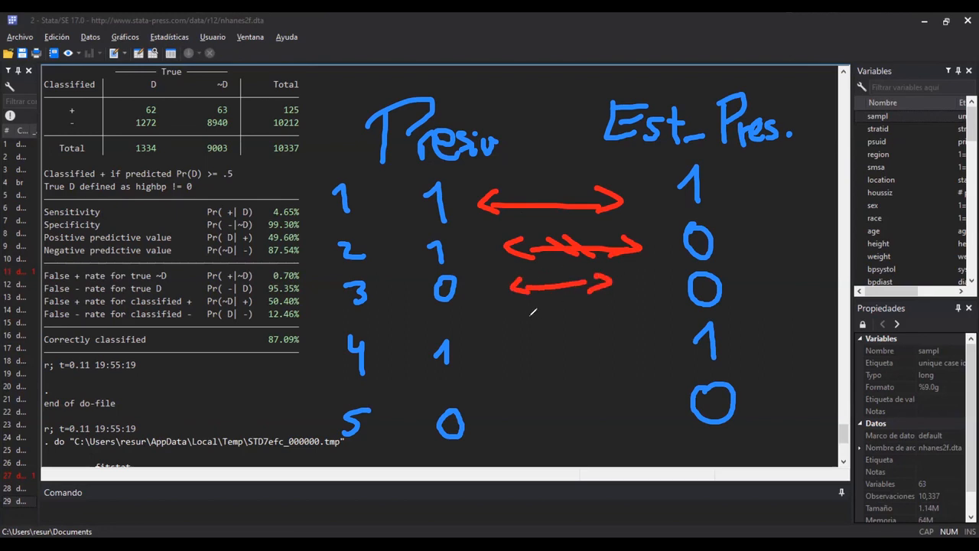
left_click_drag(558, 344, 589, 330)
mouse_move(561, 404)
left_mouse_down()
mouse_move(571, 413)
mouse_move(589, 397)
left_mouse_up()
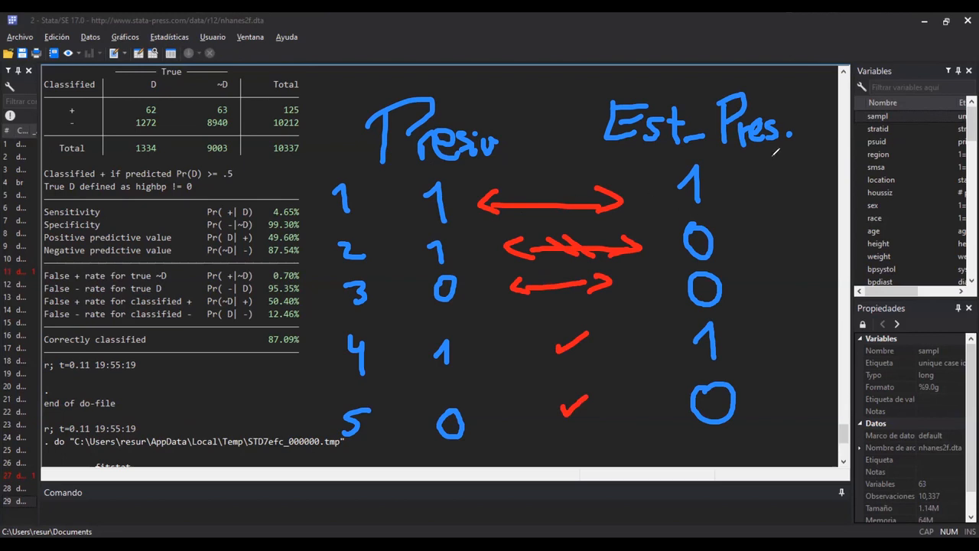
Write 4/5 = 0.8 = 80% in red above the columns and underline the Correctly classified label
mouse_move(478, 62)
left_mouse_down()
mouse_move(485, 93)
mouse_move(461, 102)
left_mouse_up()
left_click_drag(399, 111, 473, 42)
mouse_move(403, 53)
left_mouse_down()
mouse_move(415, 57)
mouse_move(399, 75)
left_mouse_up()
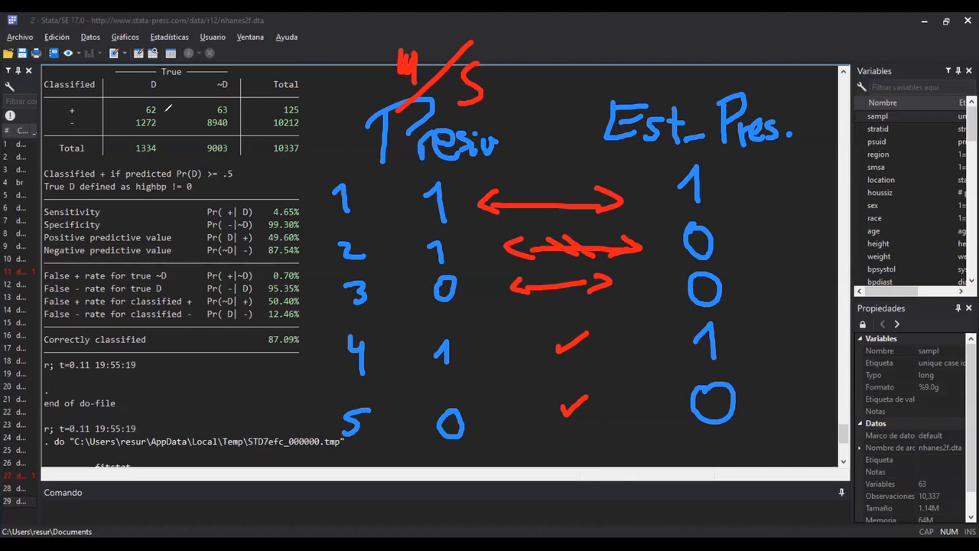
left_click_drag(529, 72, 552, 71)
left_click_drag(525, 90, 566, 89)
left_click_drag(585, 55, 656, 52)
left_click_drag(626, 82, 620, 95)
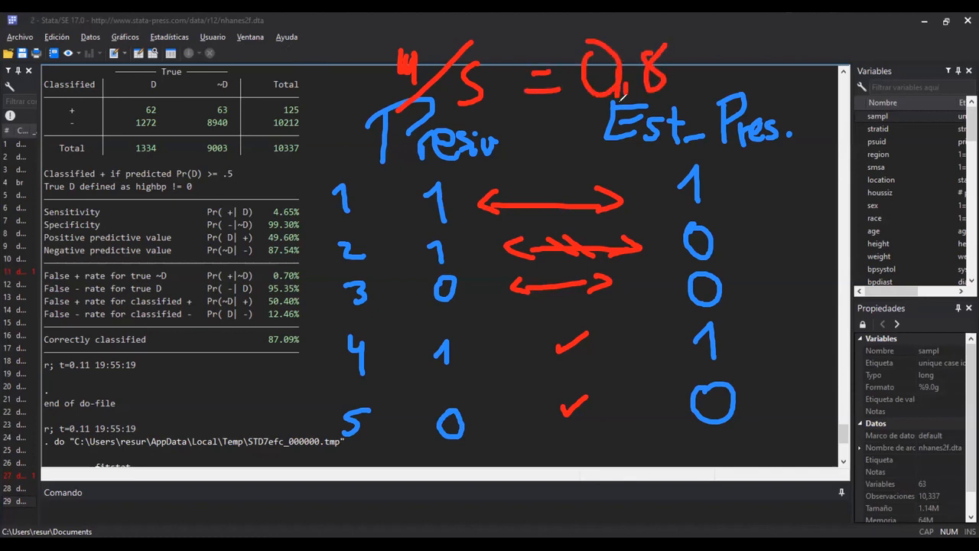
mouse_move(697, 77)
left_mouse_down()
mouse_move(726, 76)
mouse_move(730, 90)
left_mouse_up()
mouse_move(772, 49)
left_mouse_down()
mouse_move(766, 60)
mouse_move(828, 43)
mouse_move(830, 92)
left_mouse_up()
left_click_drag(841, 74, 843, 77)
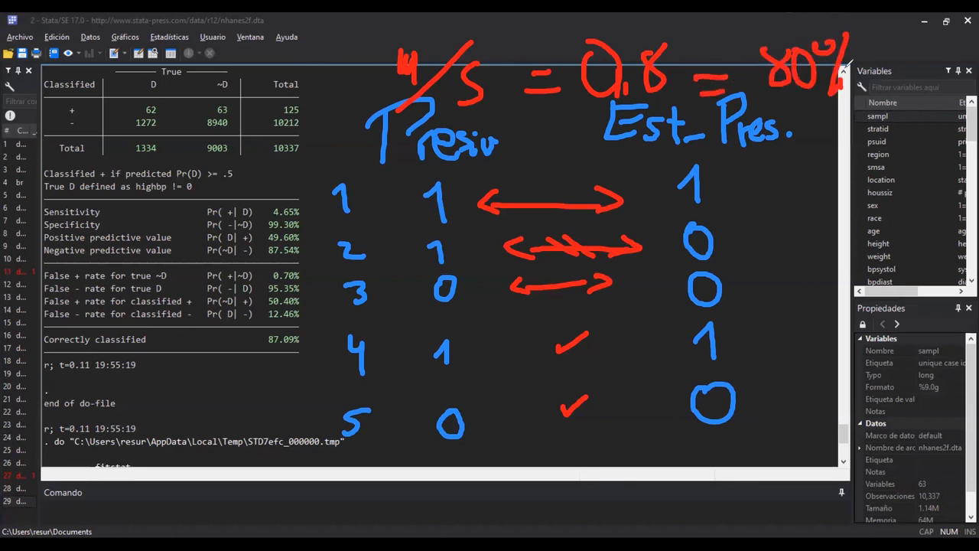
left_click_drag(48, 354, 158, 346)
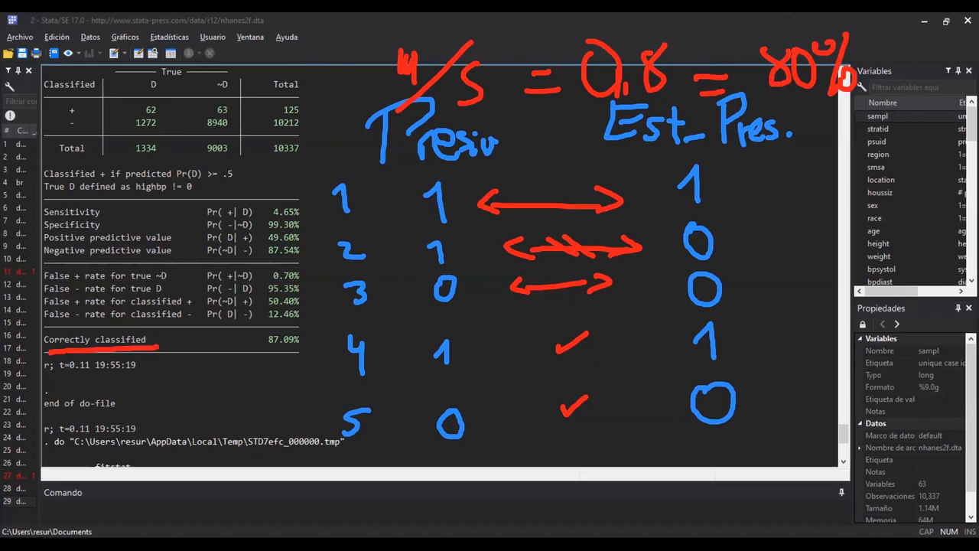
Clear all the drawings and underline 62 and 8940 in red in the classification table
key("e")
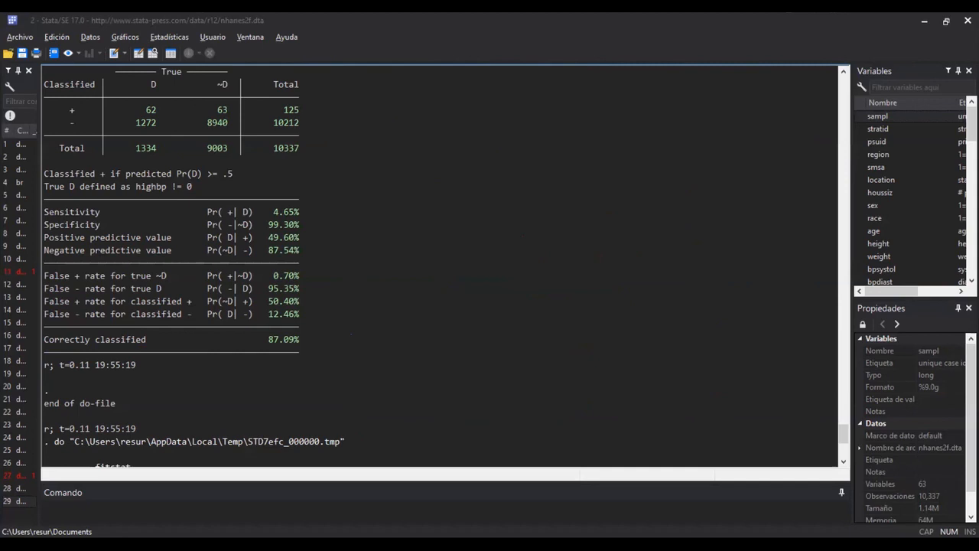
scroll(439, 264, "up", 2)
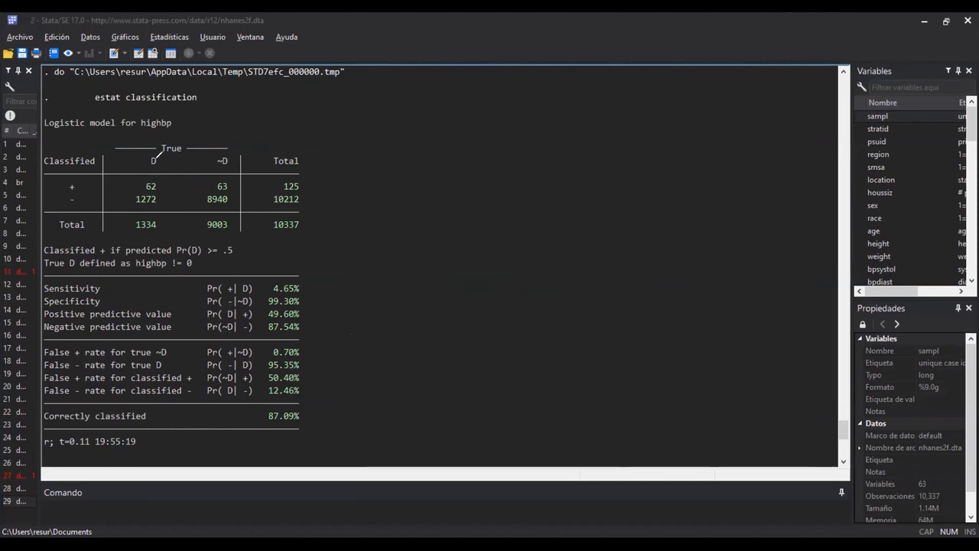
left_click_drag(143, 193, 159, 192)
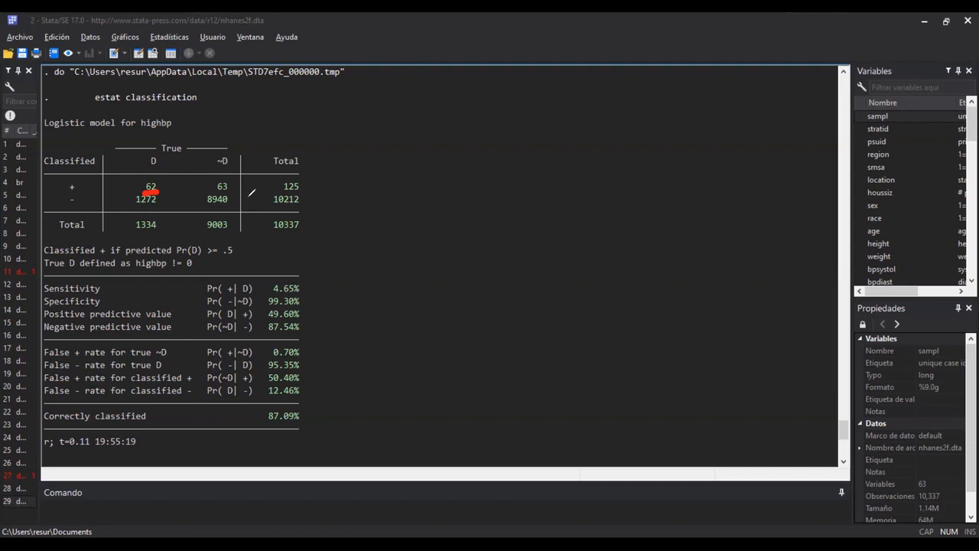
left_click(207, 204)
left_click_drag(208, 204, 232, 205)
Calculate the sum of the two correctly predicted cells with disp 62+8940
left_click(464, 518)
type("62+8940")
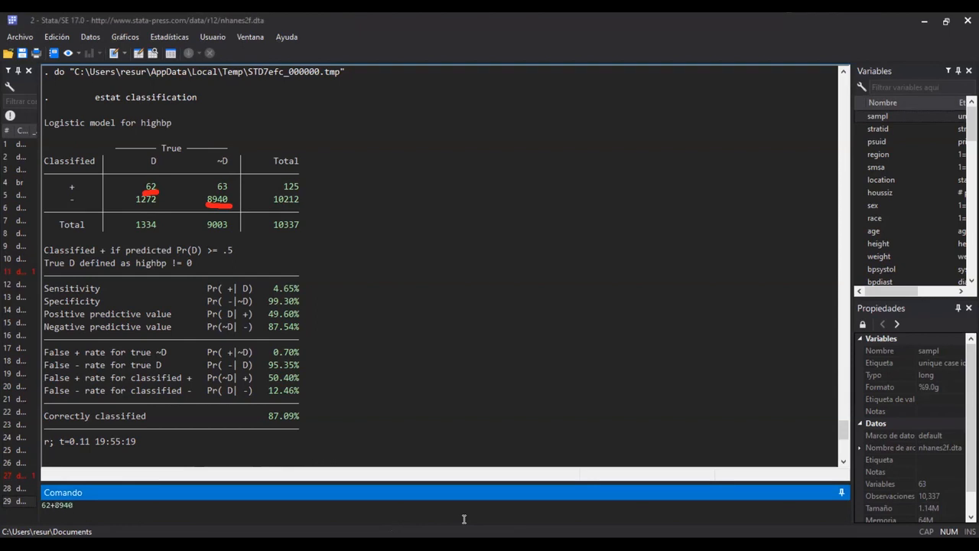
key("Return")
key("Page_Up")
type("disp")
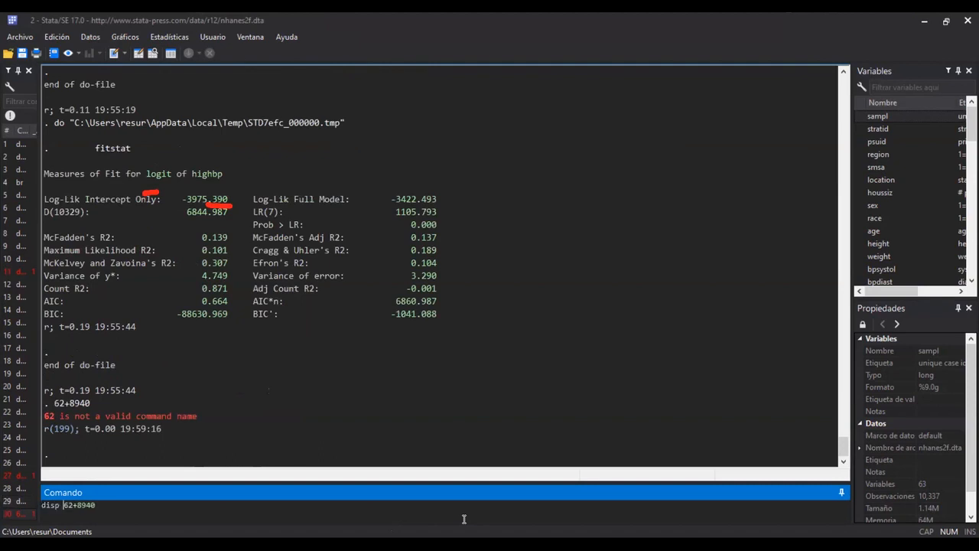
key("Return")
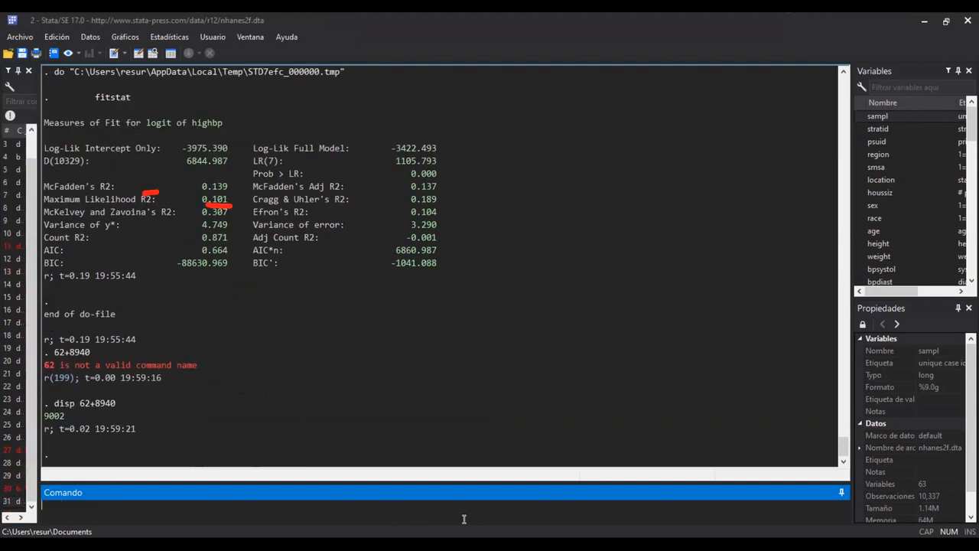
Calculate the share of correct predictions with disp 9002/10337, using the classification table's total
double_click(67, 418)
scroll(282, 421, "up", 9)
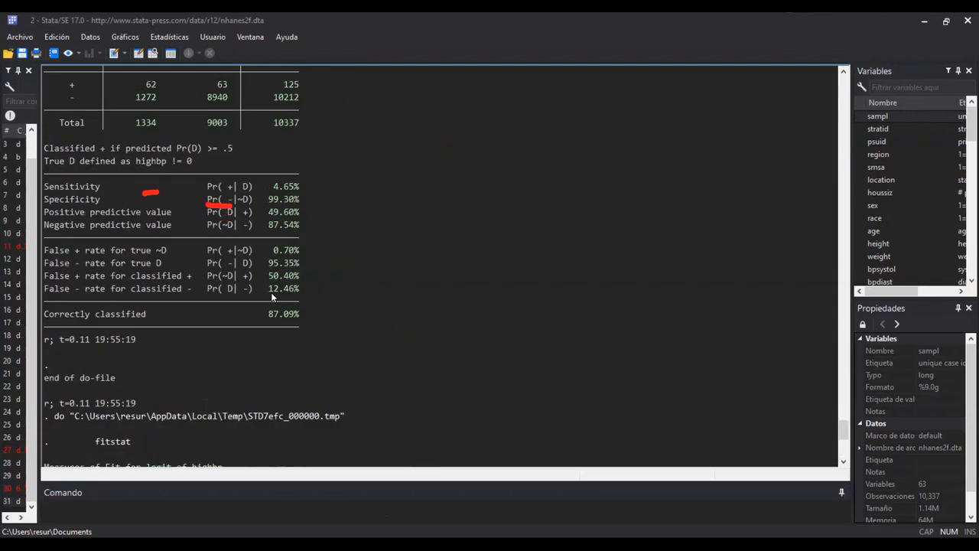
scroll(271, 293, "up", 3)
scroll(270, 292, "down", 1)
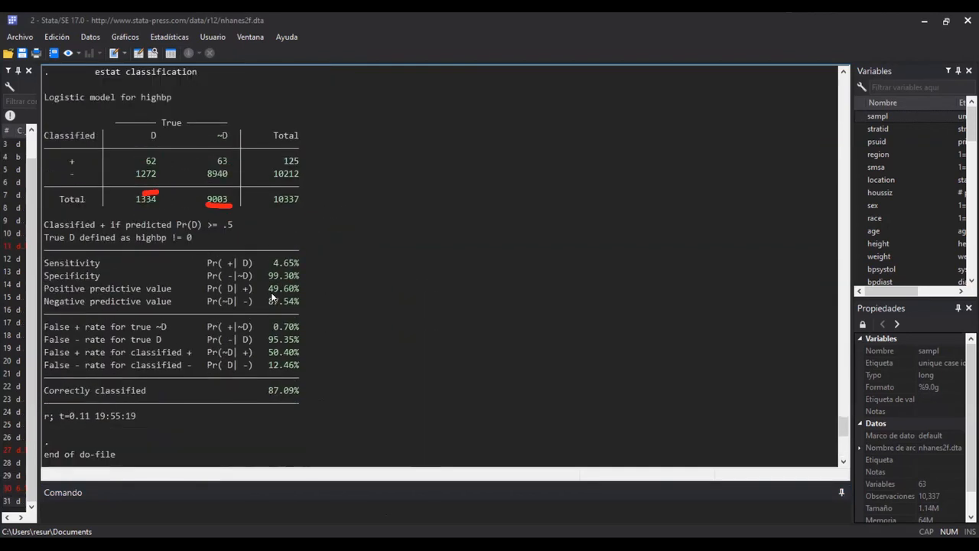
left_click(844, 72)
left_click(843, 73)
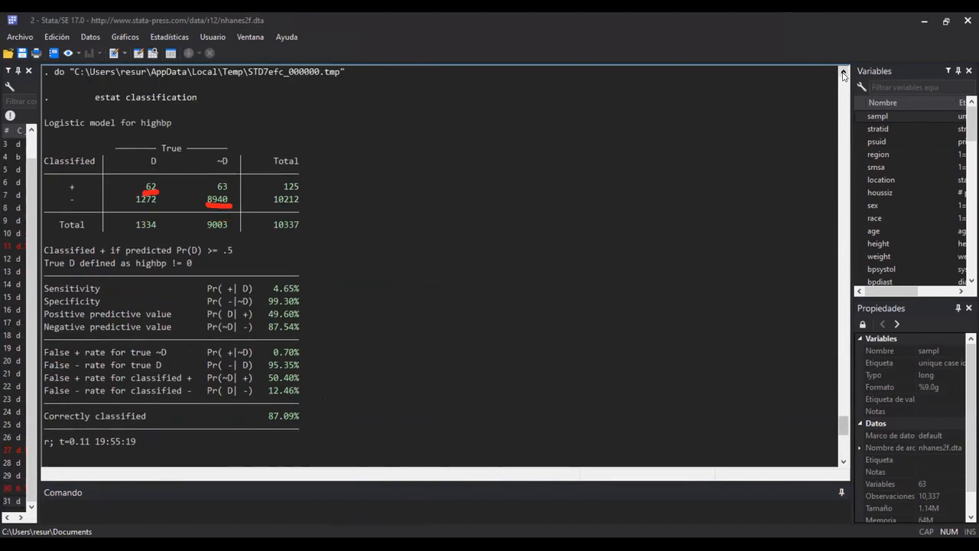
left_click(69, 514)
type("9002")
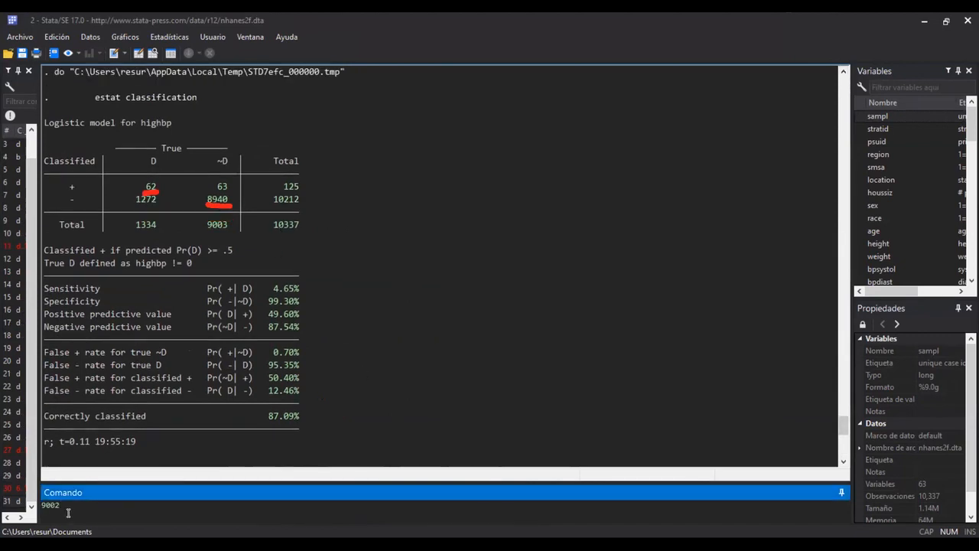
type("disp ")
type("/10337")
key("Return")
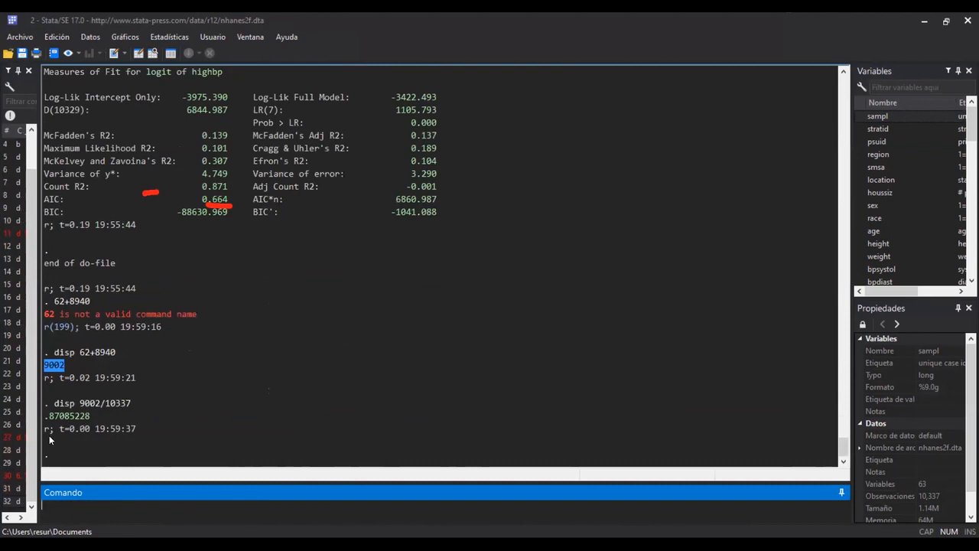
Compare the calculated share with the Correctly classified percentage and the 62 and 8940 cells in the classification table
left_click_drag(44, 418, 91, 417)
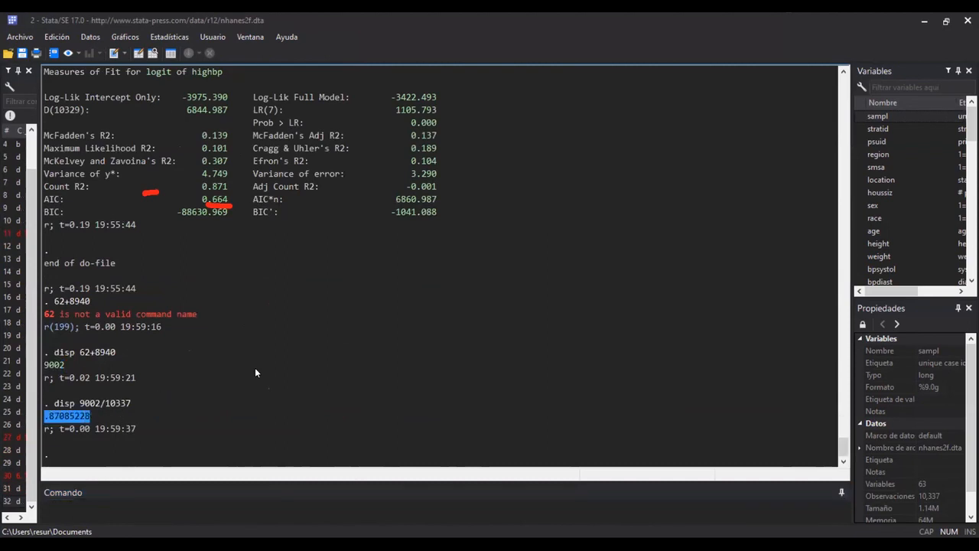
scroll(255, 372, "up", 8)
left_click_drag(273, 229, 304, 229)
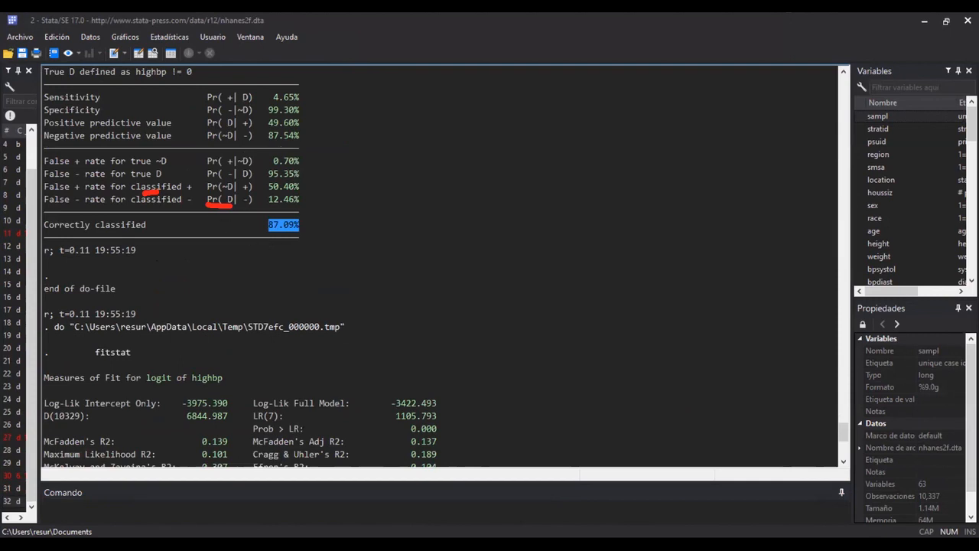
scroll(346, 272, "up", 5)
left_click_drag(161, 186, 138, 187)
left_click_drag(198, 199, 228, 201)
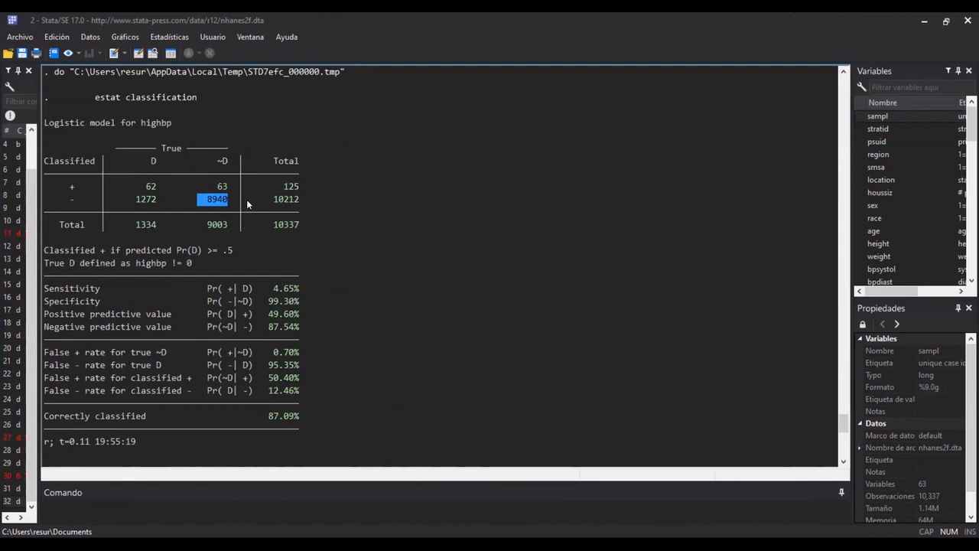
Review the correctly predicted cells, matching classified + with true D and classified - with true ~D
left_click_drag(69, 184, 90, 187)
left_click(149, 190)
double_click(153, 160)
left_click(157, 189)
double_click(153, 184)
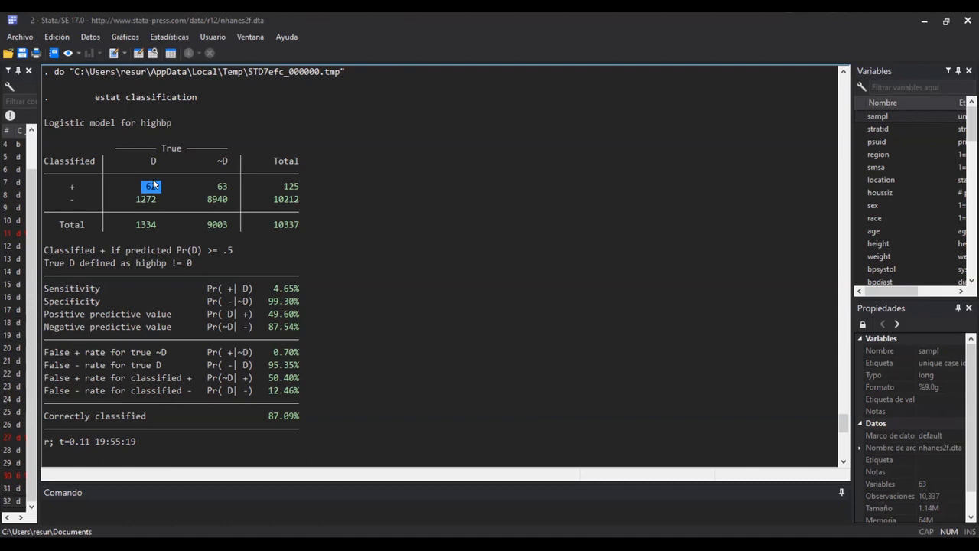
left_click(61, 181)
double_click(83, 188)
left_click(211, 200)
left_click(71, 198)
left_click_drag(203, 199, 234, 199)
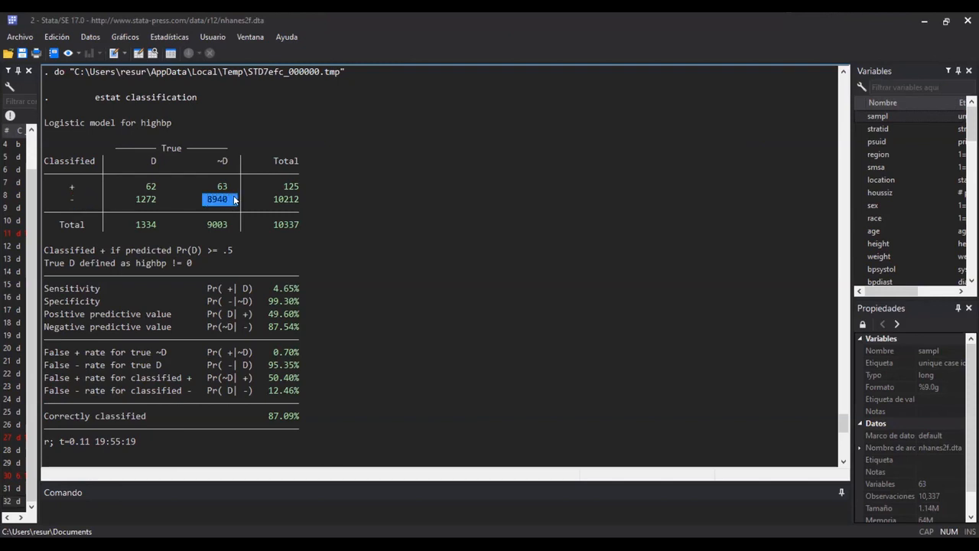
Review the misclassified cells 1272 and 63 and highlight the Correctly classified percentage
left_click(152, 160)
left_click(140, 200)
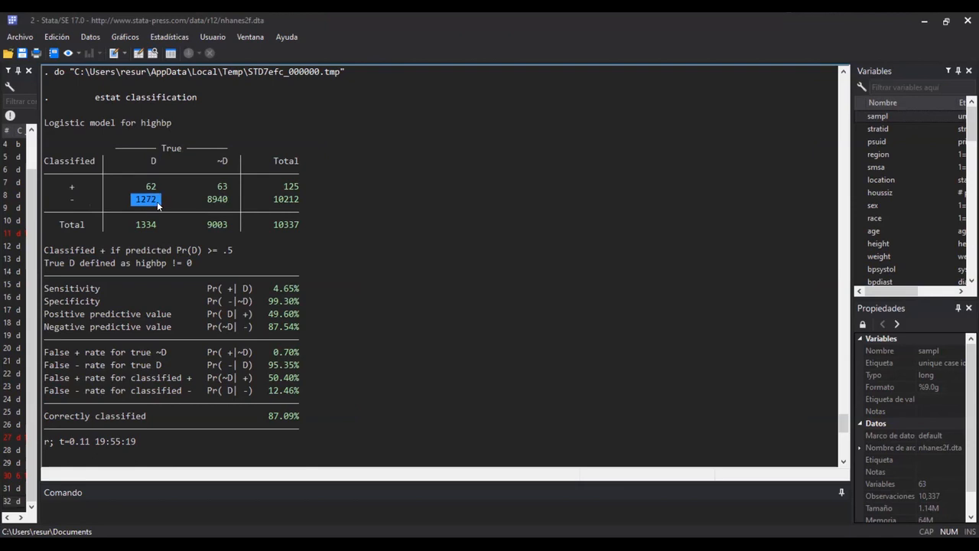
left_click(222, 162)
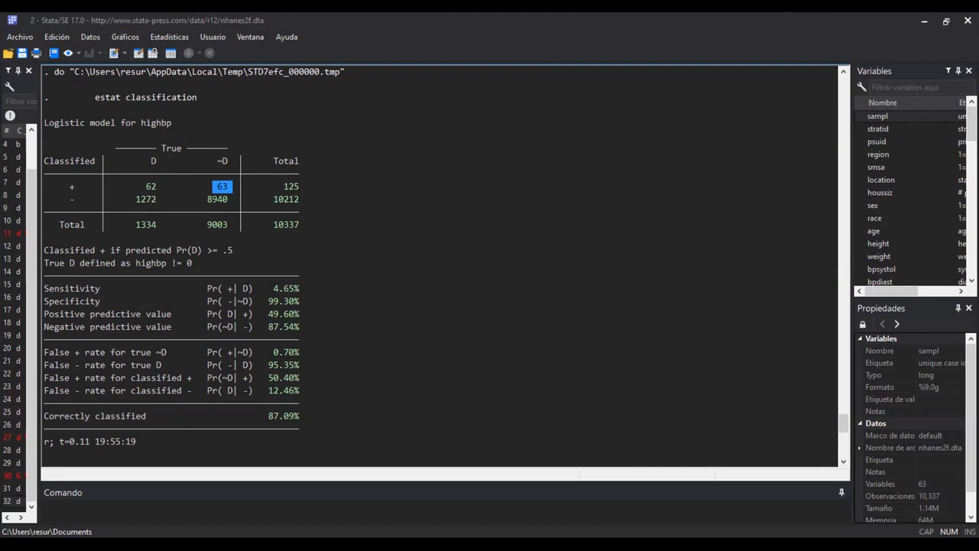
scroll(494, 257, "down", 15)
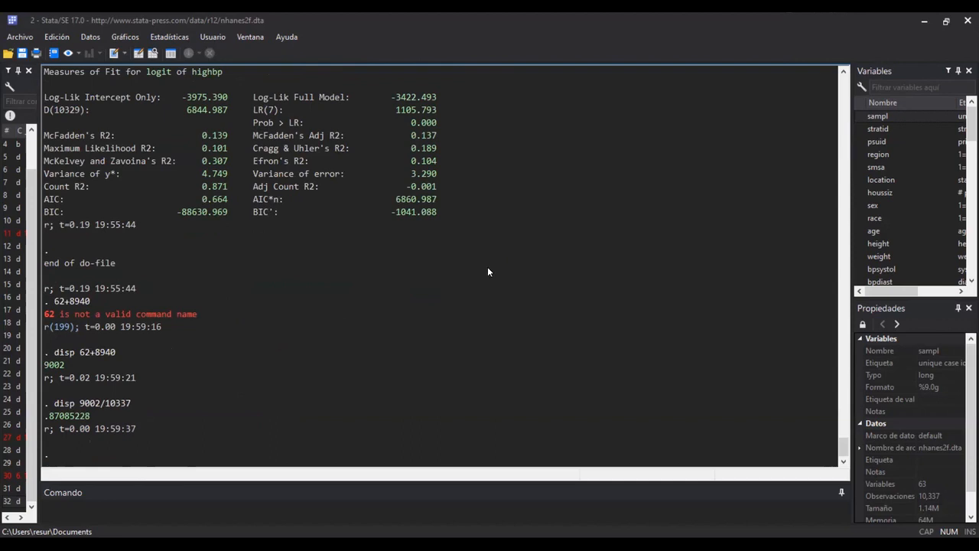
scroll(457, 276, "up", 9)
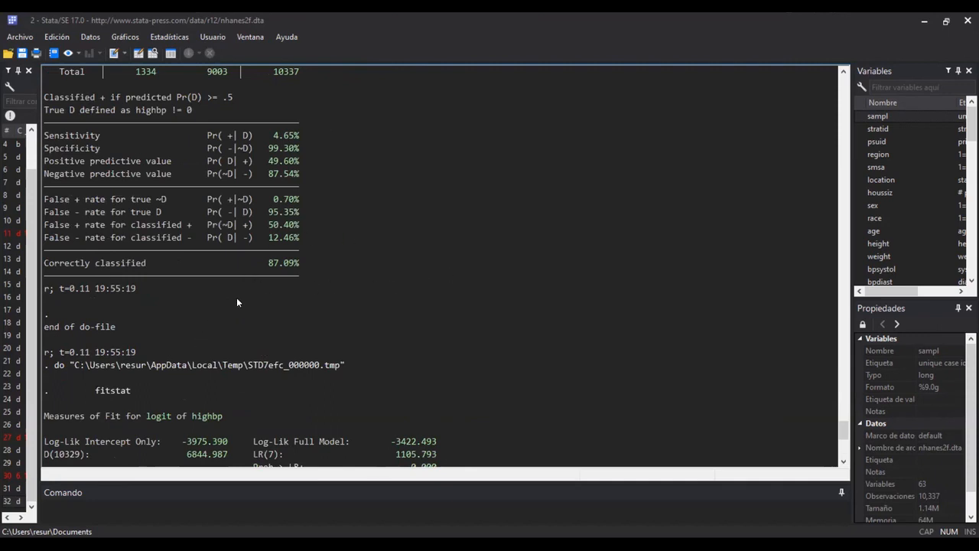
left_click_drag(263, 263, 306, 264)
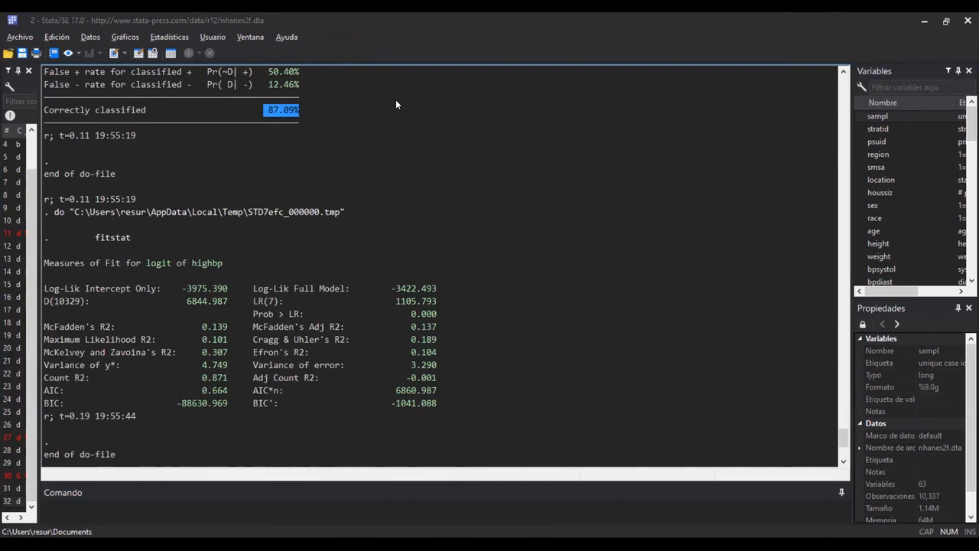
Copy the Modelo LOGIT block, from its heading to sum highbp_logit, below fitstat at the end of the do-file
key("alt+Tab")
left_click(295, 407)
key("Return")
key("Return")
scroll(230, 176, "up", 3)
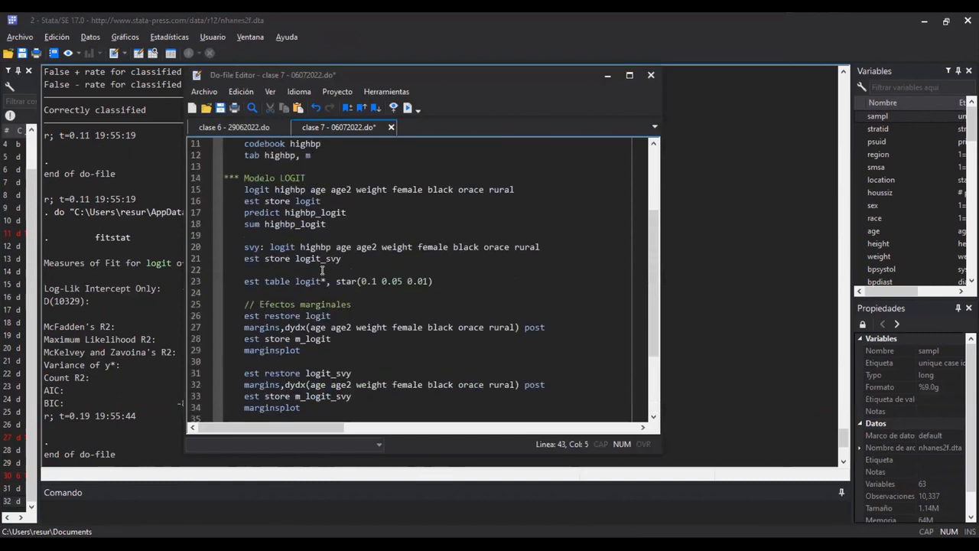
left_click_drag(230, 176, 386, 223)
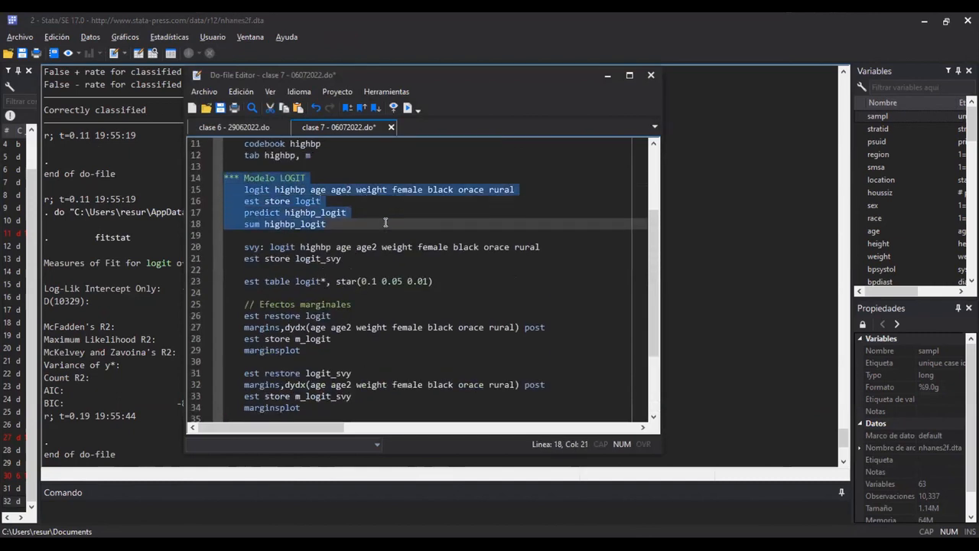
scroll(382, 221, "down", 3)
left_click(233, 407)
type("*** Modelo LOGIT     logit highbp age age2 weight female black orace rural     est store logit     predict highbp_logit     sum highbp_logit")
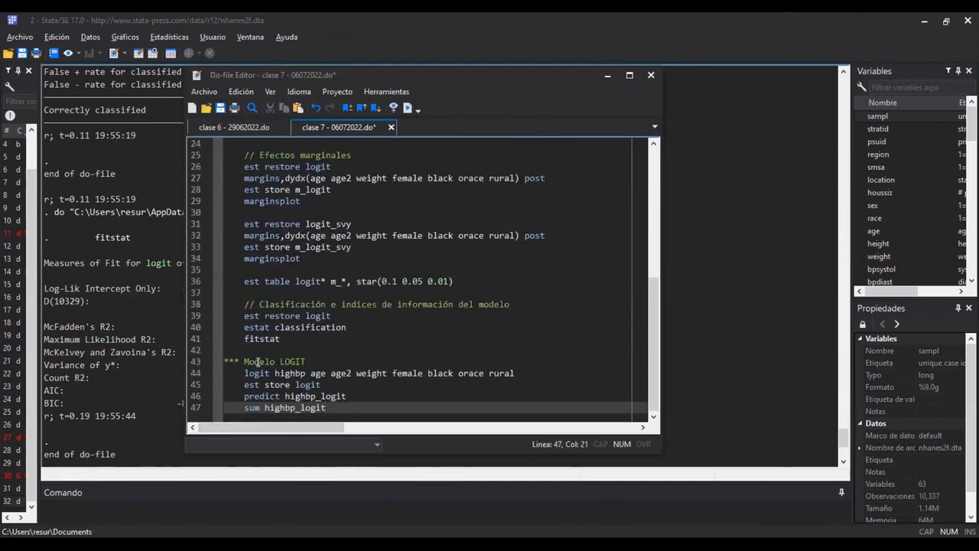
Change the copied block's heading to Modelo PROBIT and its estimation command from logit to probit
double_click(293, 361)
type("PR")
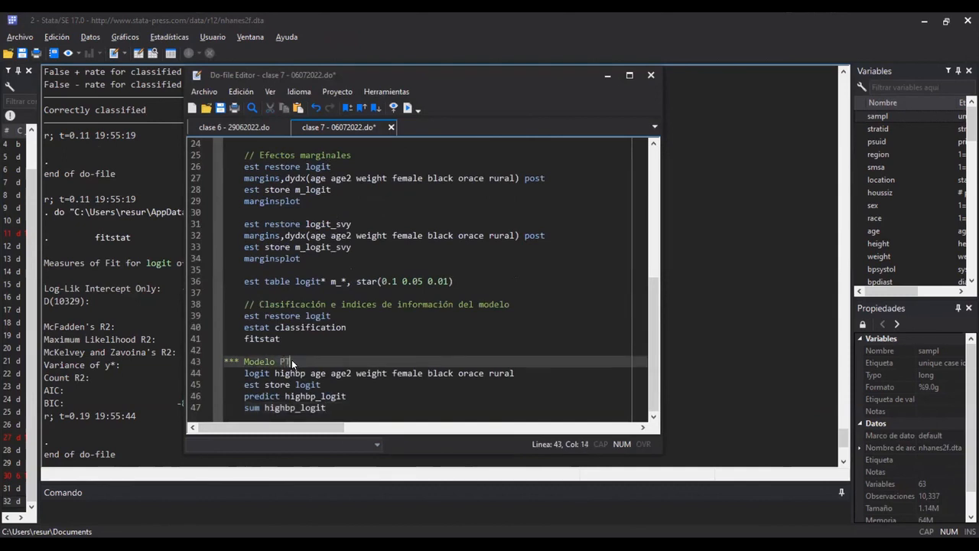
type("OBIT")
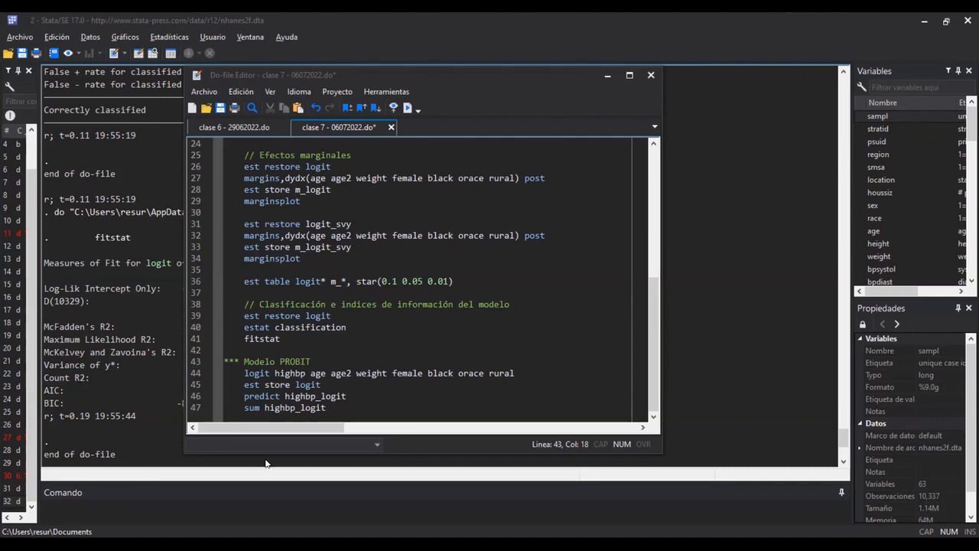
left_click(327, 383)
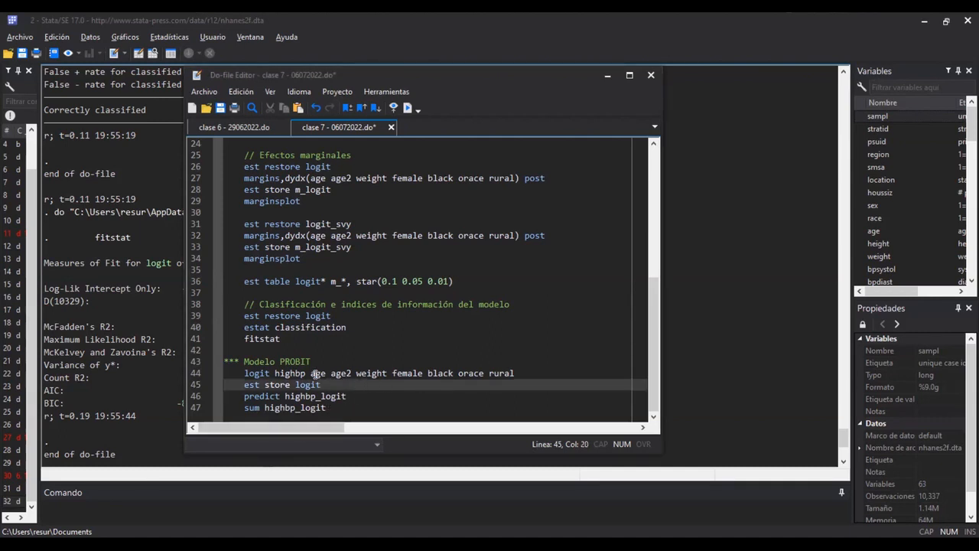
double_click(257, 373)
type("probit")
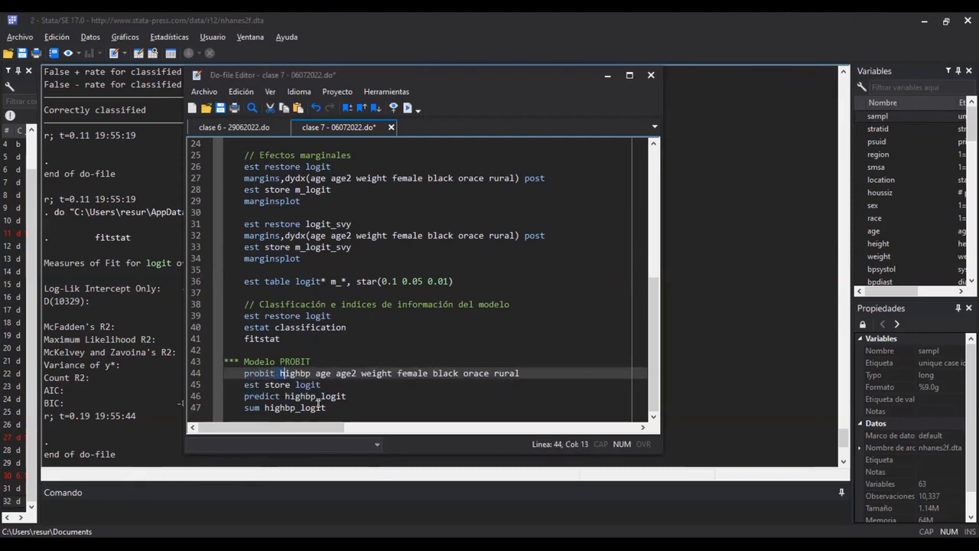
Run the probit regression line for highbp
key("Home")
key("shift+End")
key("ctrl+d")
Change the stored estimates' name in the Modelo PROBIT block to probit
key("Down")
key("Left")
key("Left")
key("Left")
key("Left")
key("Left")
key("Left")
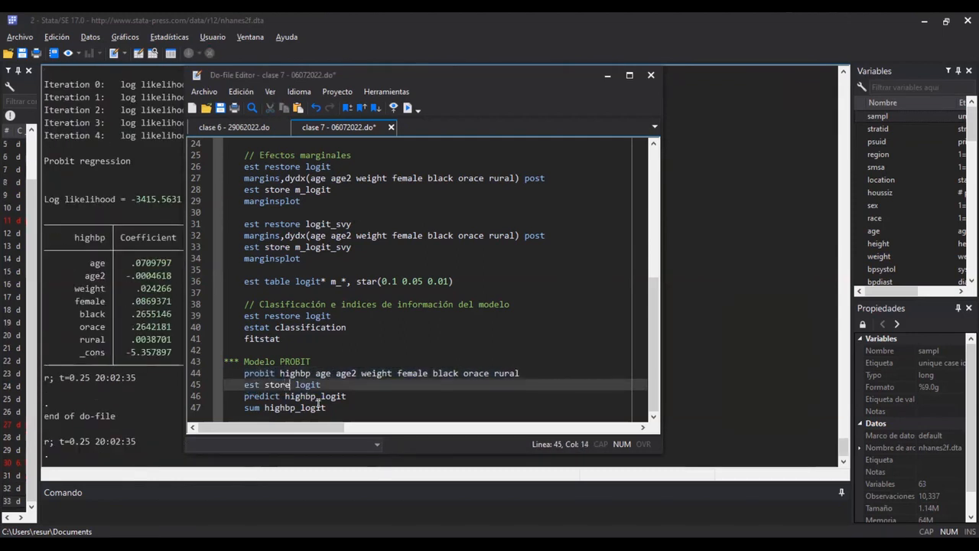
key("shift+End")
type("probit")
Change the variable in the PROBIT block's predict and sum lines to highbp_probit
key("Down")
key("Left")
key("shift+Right")
key("shift+Right")
key("shift+Right")
type("prob")
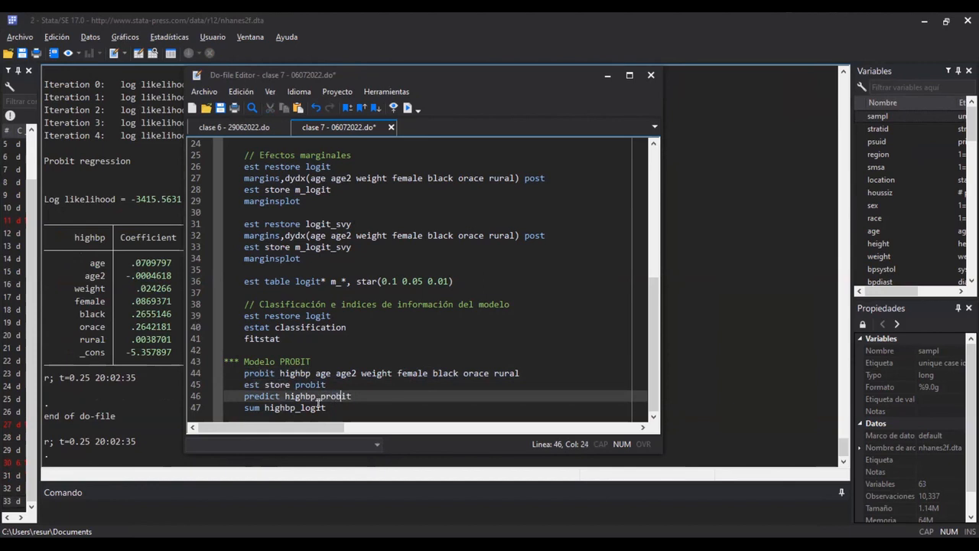
key("Down")
key("Up")
key("ctrl+Left")
key("ctrl+shift+Right")
key("ctrl+c")
key("Down")
double_click(318, 407)
key("ctrl+v")
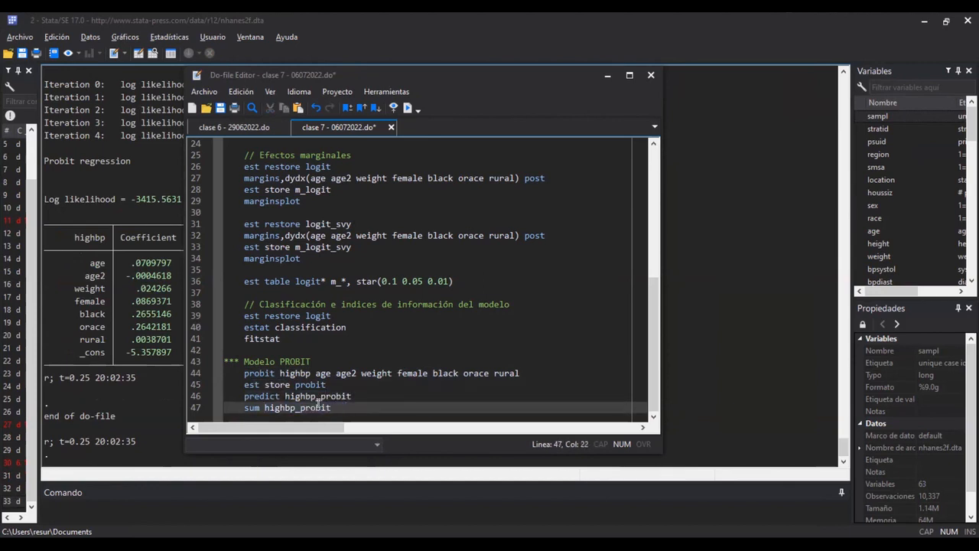
Add the line estat classification below sum highbp_probit and run it
key("Return")
key("Return")
type("esta")
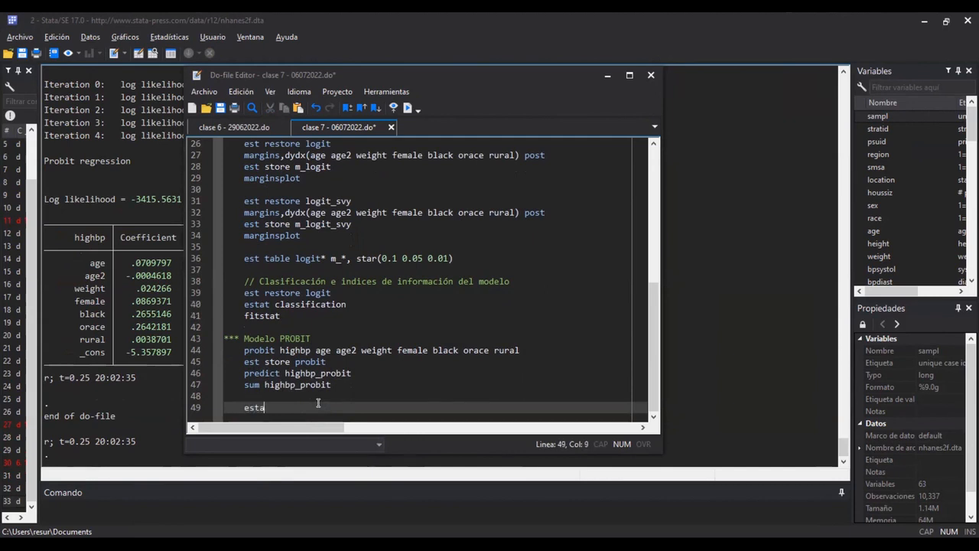
type("t classification")
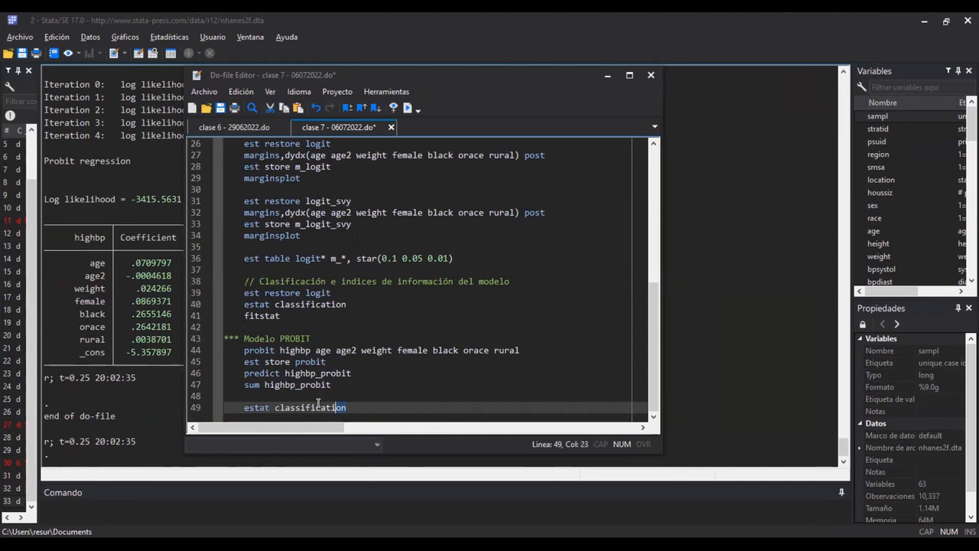
key("shift+Home")
key("shift+Home")
key("ctrl+d")
Check the probit model's Correctly classified percentage in the results output
scroll(414, 275, "up", 2)
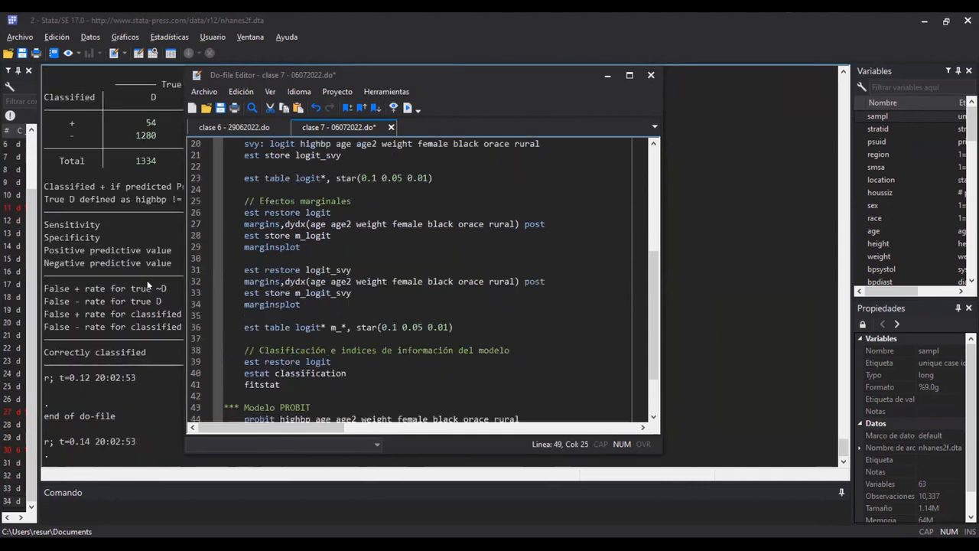
key("alt+Tab")
left_click_drag(269, 353, 308, 354)
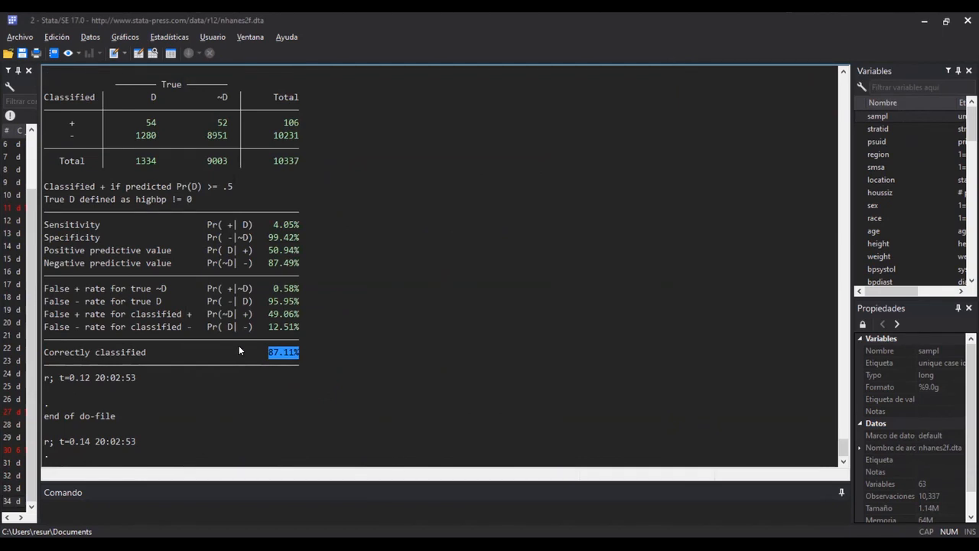
key("alt+Tab")
scroll(280, 387, "down", 2)
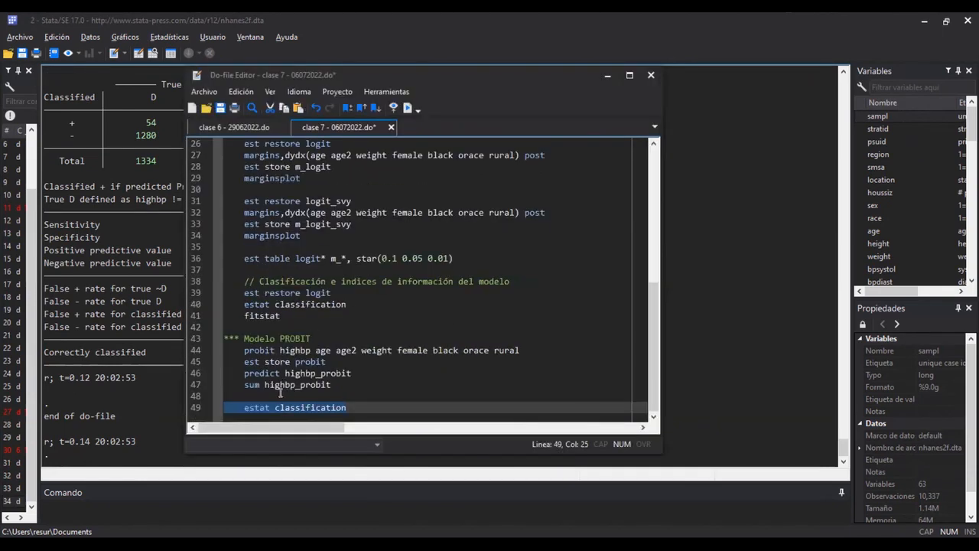
Add the line "comparación de modelos" a few lines below the PROBIT block's estat classification
left_click(275, 392)
key("Return")
key("Return")
key("Return")
key("Return")
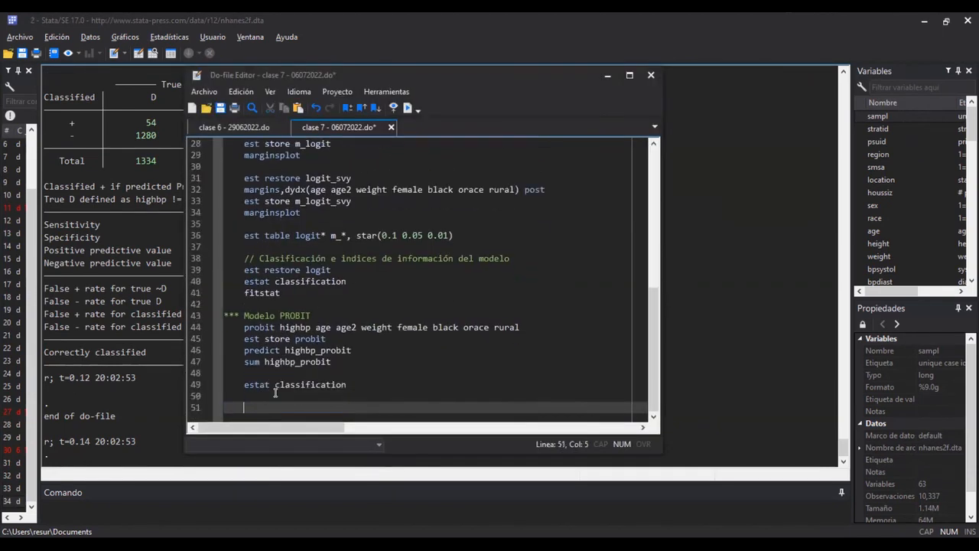
type("comparación de modelos")
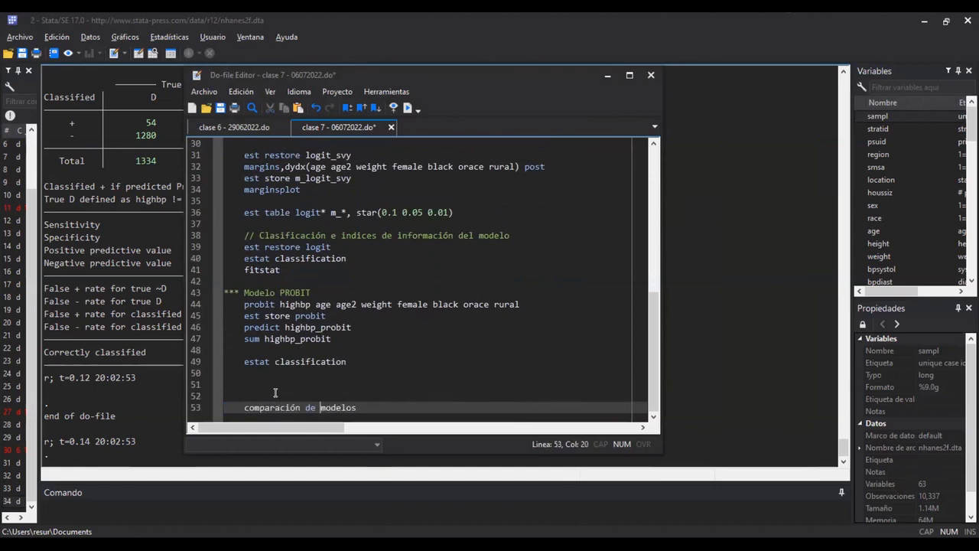
Turn the line "comparación de modelos" into a heading comment by prefixing it with ***
key("Home")
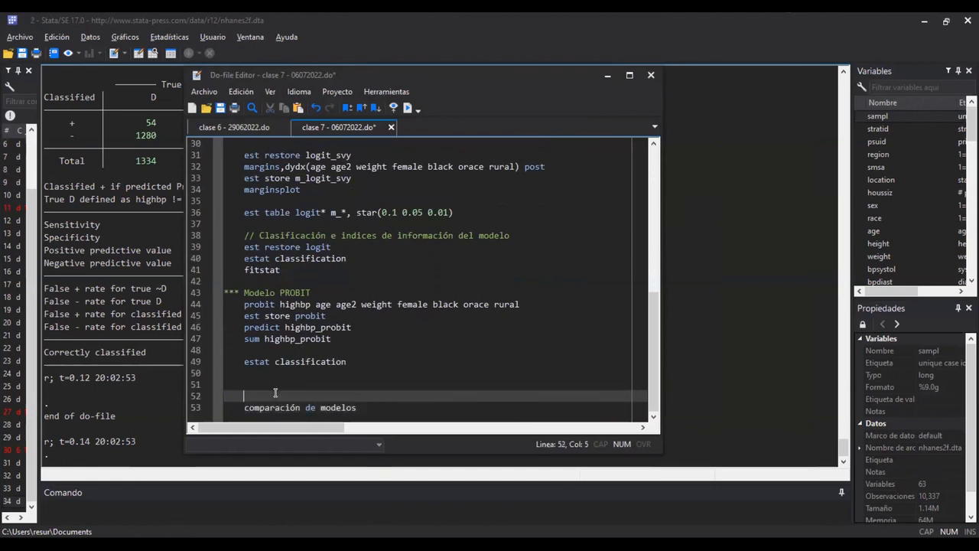
key("Up")
key("Down")
key("Home")
type("***")
key("ctrl+Right")
key("ctrl+Right")
key("End")
Add the line est restore logit below the "comparación de modelos" heading and run it
key("Return")
type("est restore logit")
key("ctrl+d")
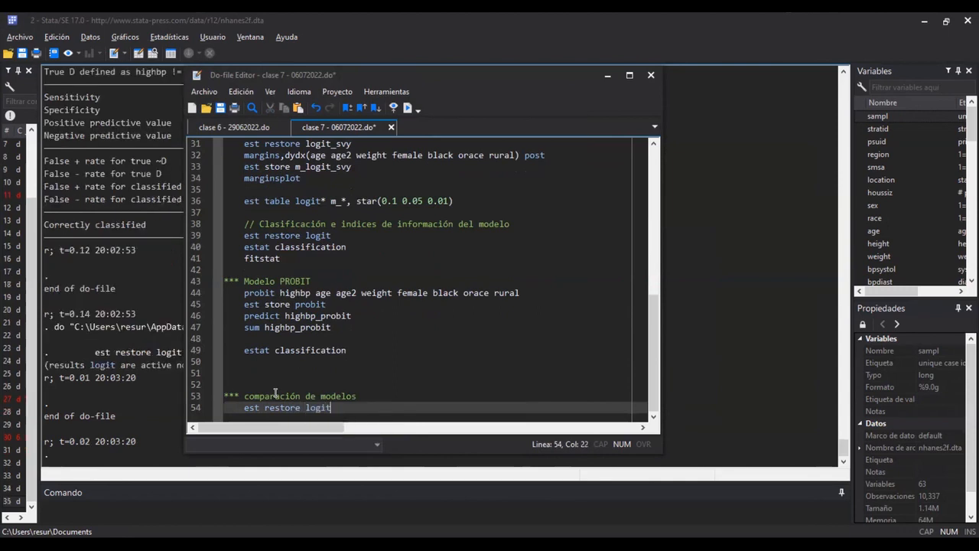
Add the line estat classification below est restore logit in the model comparison block
left_click(371, 348)
left_click(269, 411)
left_click(348, 407)
key("Return")
type("estat classification")
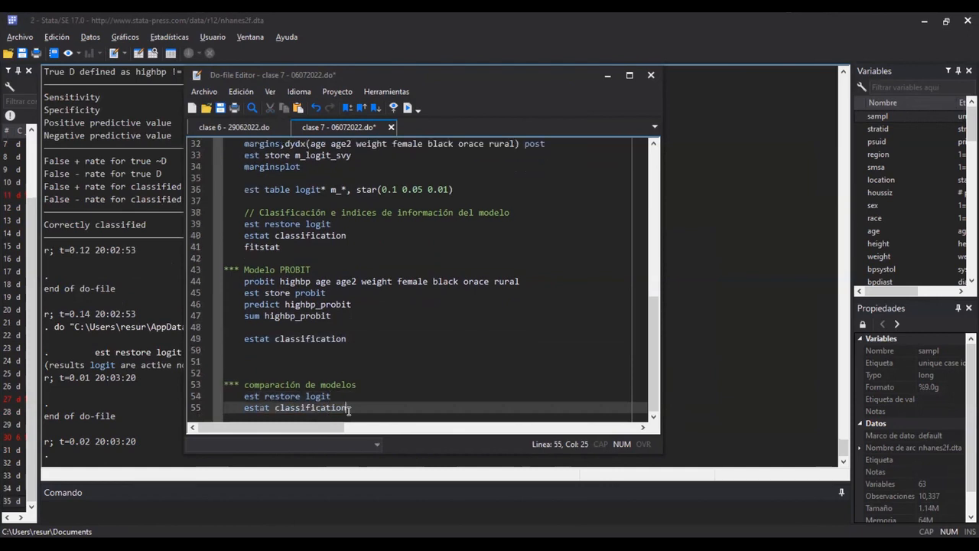
Prefix the comparison block's est restore logit line with qui
key("Escape")
key("Up")
key("ctrl+Left")
key("ctrl+Left")
type("qui")
key("Down")
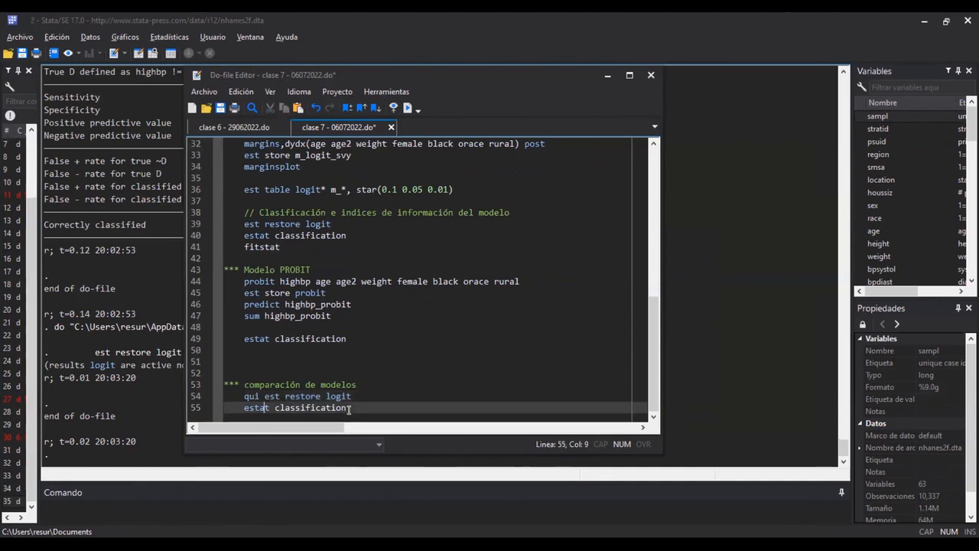
Copy the qui est restore logit line below the comparison block's estat classification and change the copy's model name to probit
key("Up")
key("Right")
key("End")
key("shift+Home")
key("End")
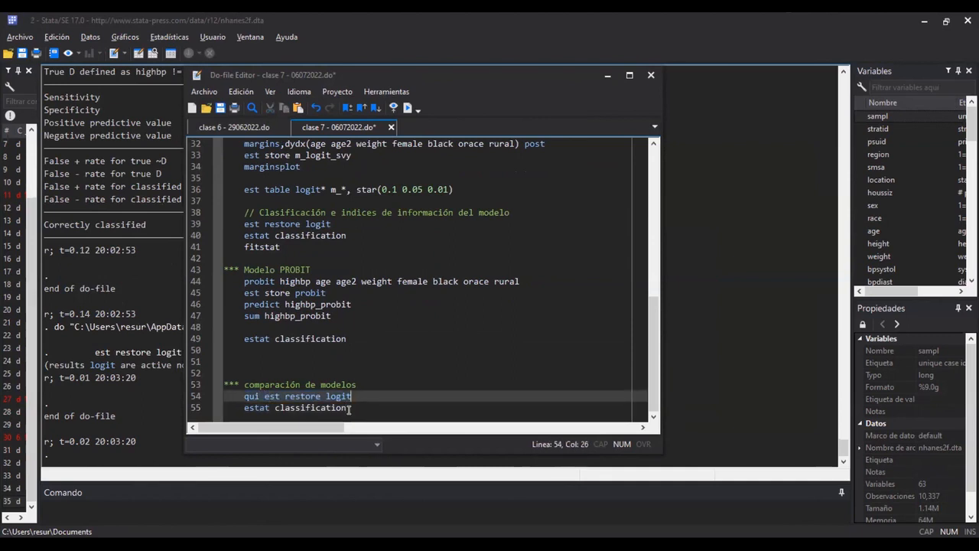
key("Down")
key("Return")
key("ctrl+v")
key("ctrl+shift+Left")
key("Left")
key("shift+Right")
key("shift+Right")
key("shift+Right")
type("prob")
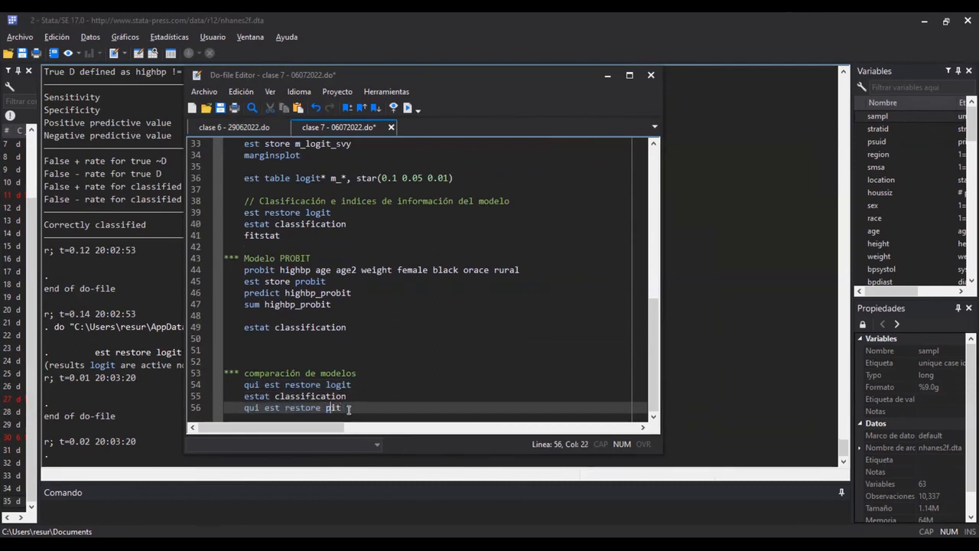
Copy the comparison block's estat classification line to a new line below qui est restore probit
key("Up")
key("shift+Home")
key("Down")
key("End")
key("Return")
key("ctrl+v")
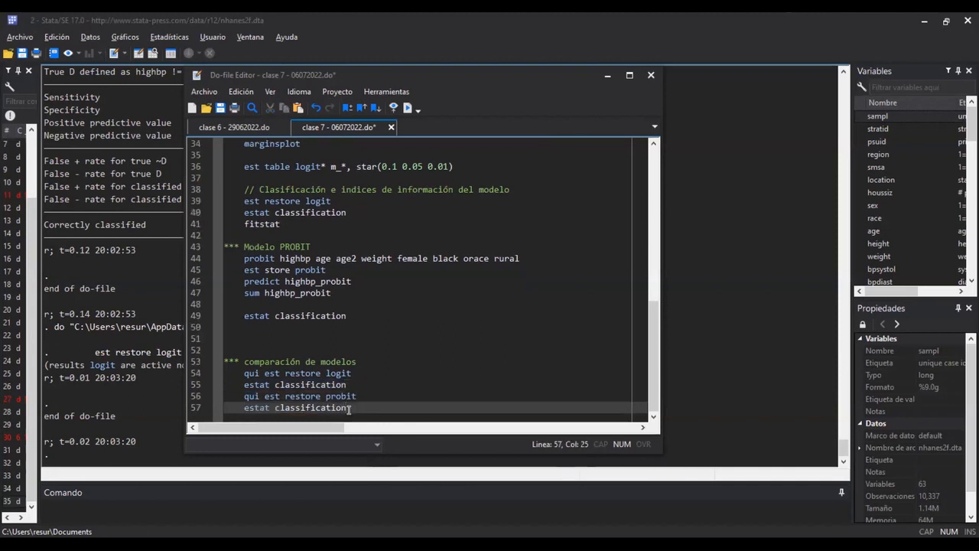
Select the logit and probit restore and classification lines under the "comparación de modelos" heading
key("shift+Up")
key("shift+Up")
key("shift+Up")
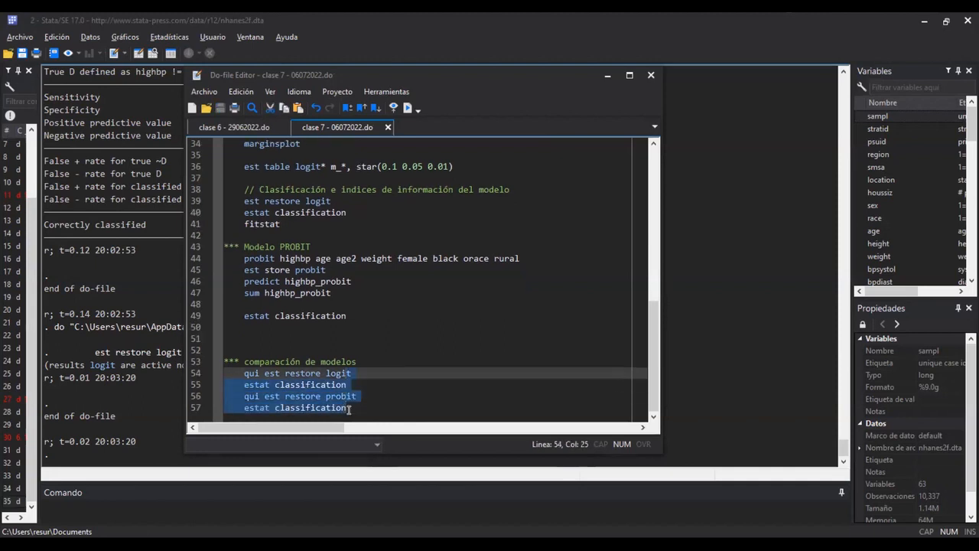
Run the probit regression of highbp, store it as probit, and execute the logit and probit classification commands under "comparación de modelos"
key("ctrl+d")
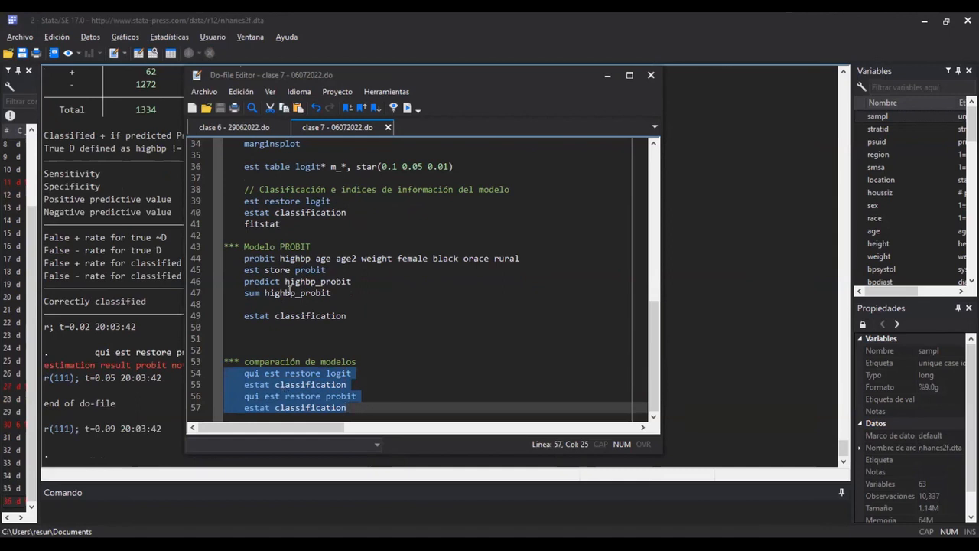
left_click_drag(280, 258, 301, 269)
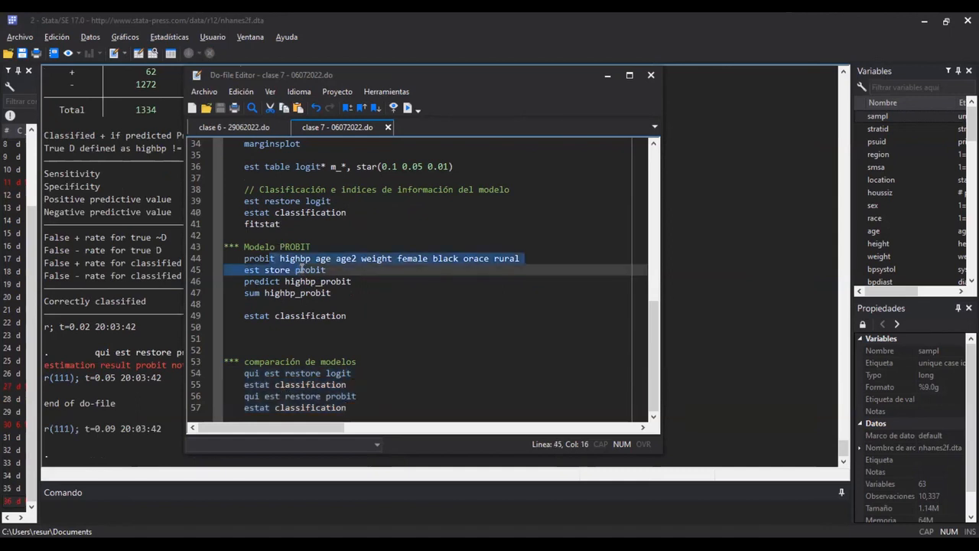
key("ctrl+d")
left_click_drag(287, 373, 339, 409)
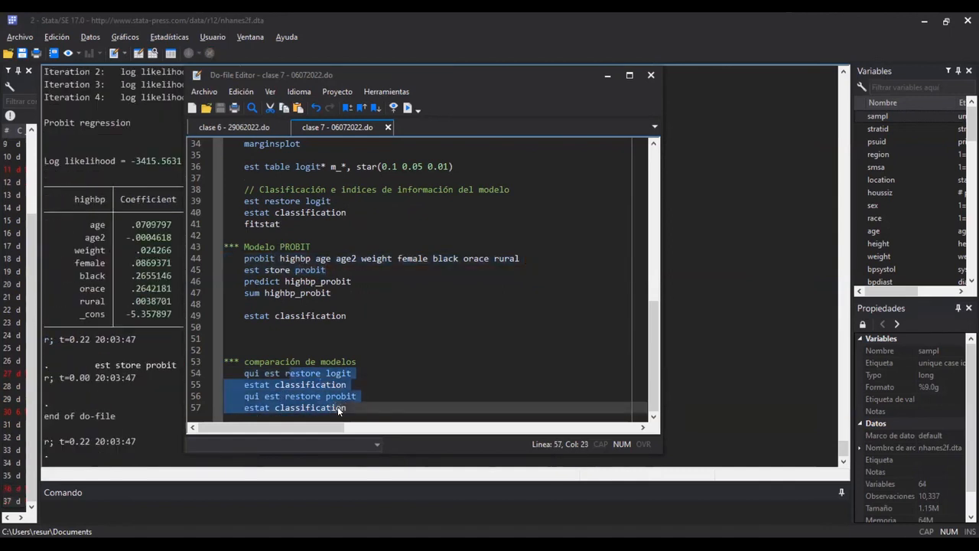
key("ctrl+d")
Examine the classification tables of the logistic and probit models for highbp, including each correctly classified percentage
left_click(462, 381)
scroll(463, 381, "up", 8)
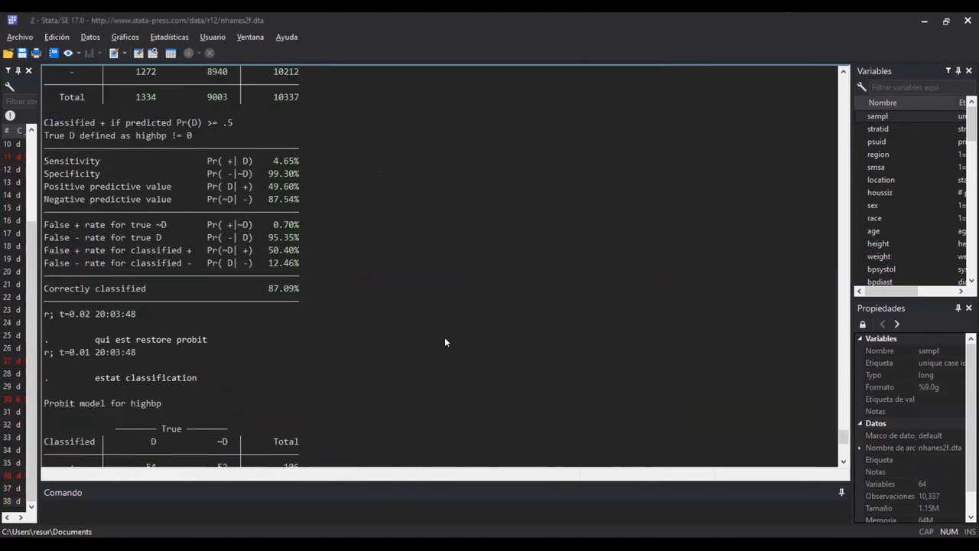
scroll(445, 342, "up", 4)
left_click_drag(48, 149, 172, 149)
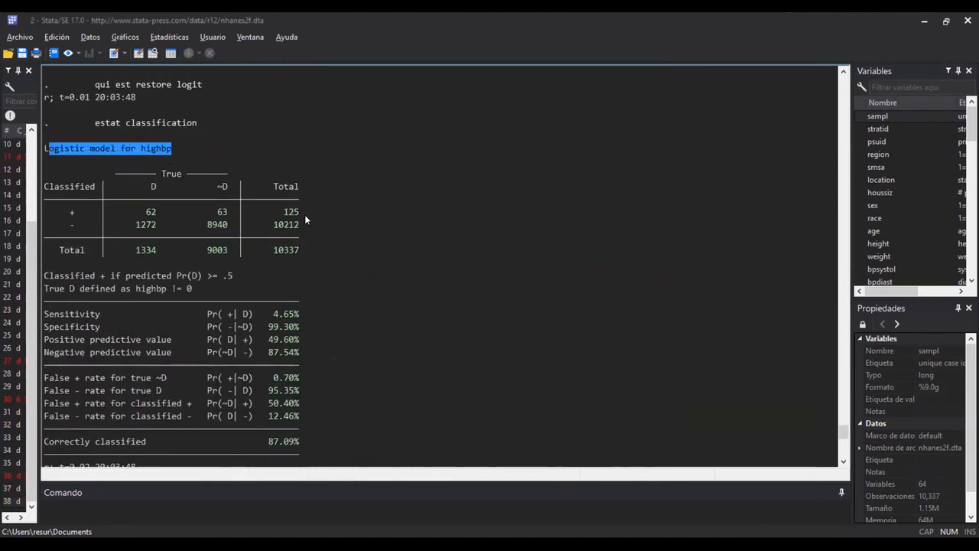
scroll(276, 332, "down", 3)
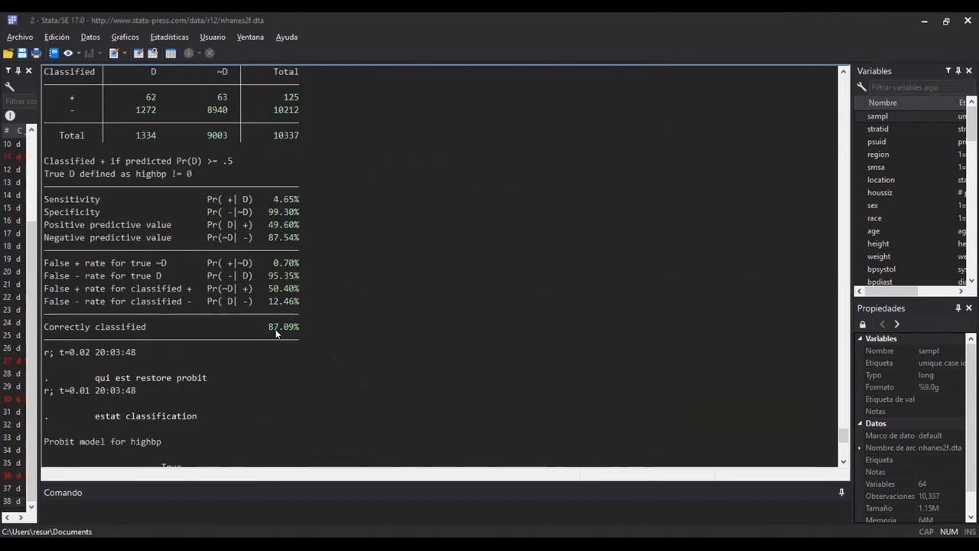
left_click_drag(268, 327, 315, 321)
scroll(313, 290, "down", 10)
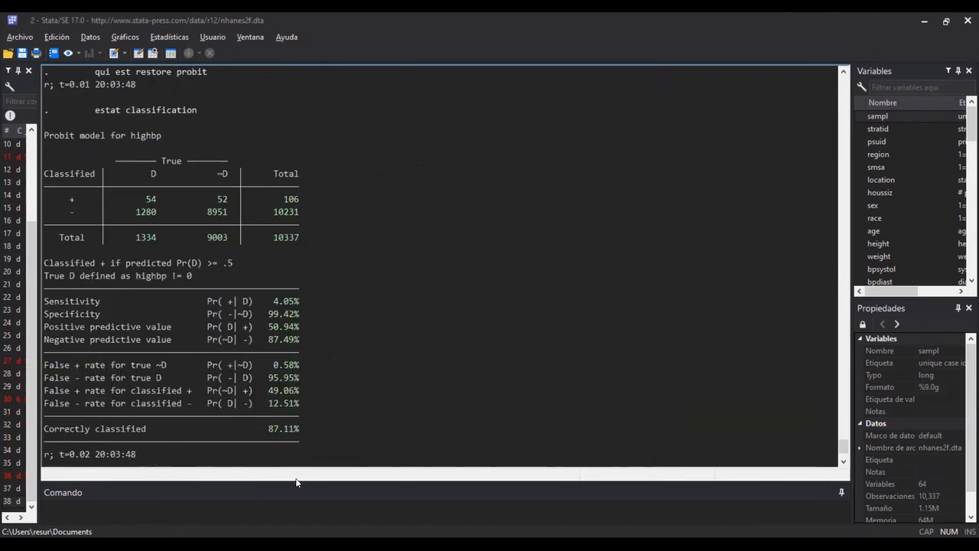
scroll(115, 160, "up", 3)
left_click_drag(60, 172, 163, 174)
scroll(306, 237, "down", 3)
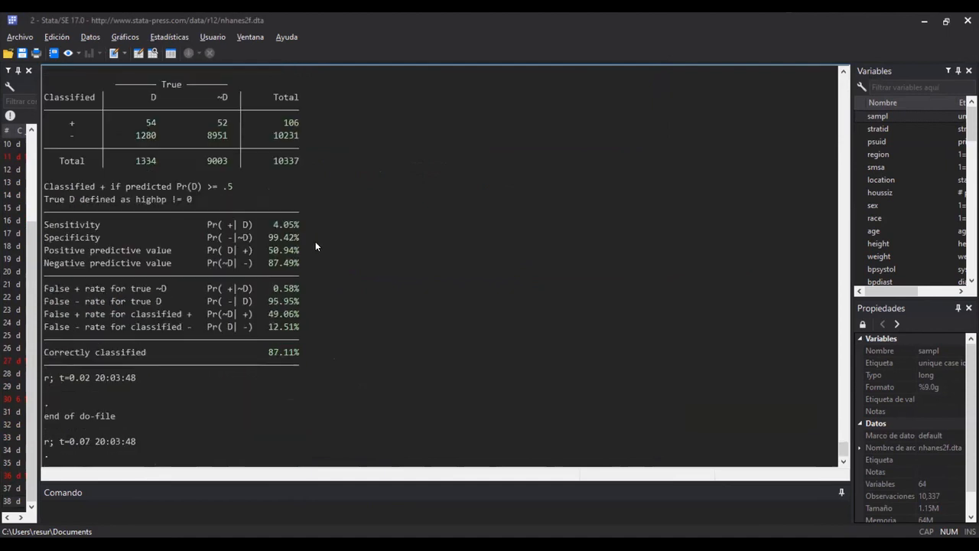
left_click_drag(273, 357, 307, 355)
Compare the logit and probit classification results again, focusing on positive classifications, error rates and the correctly classified shares
scroll(323, 303, "up", 6)
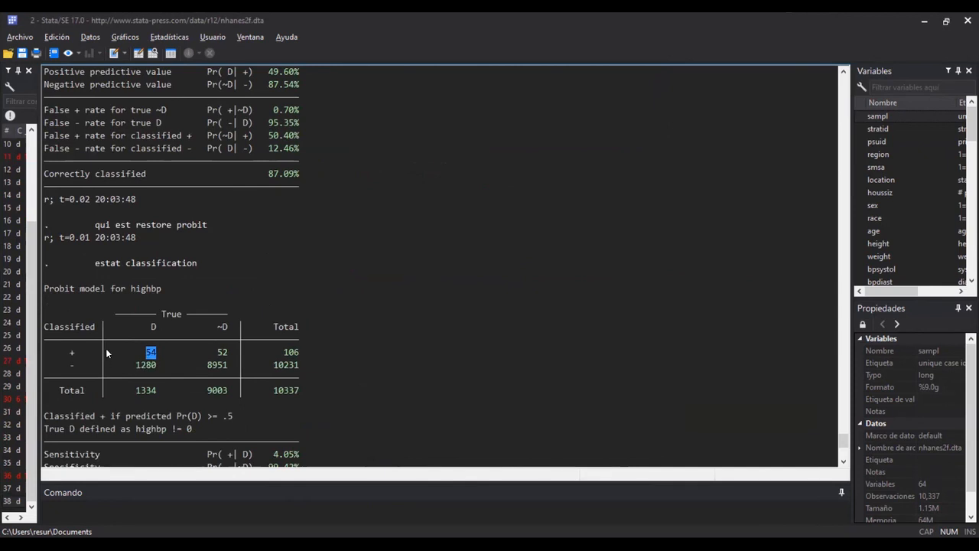
scroll(108, 335, "up", 3)
scroll(108, 339, "up", 1)
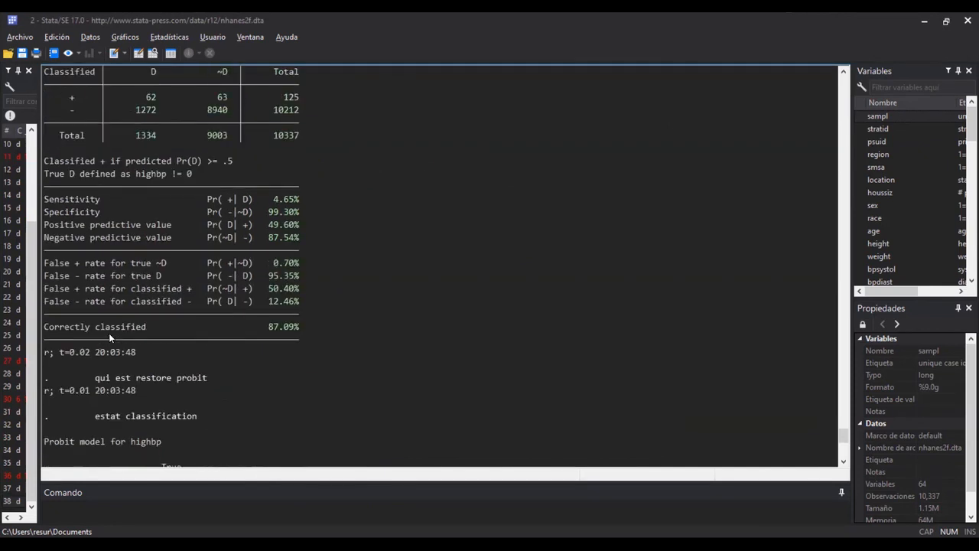
scroll(109, 333, "down", 2)
left_click_drag(267, 251, 335, 257)
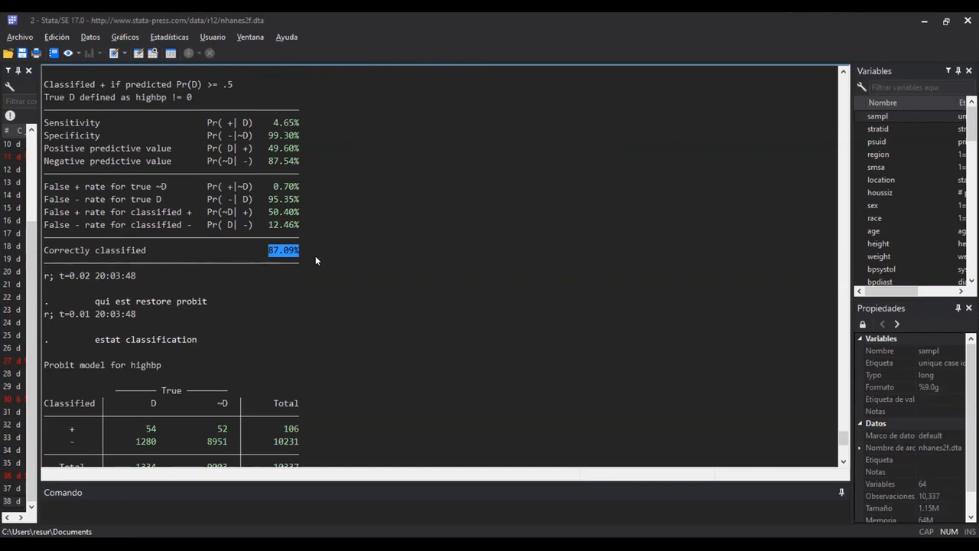
scroll(218, 244, "up", 1)
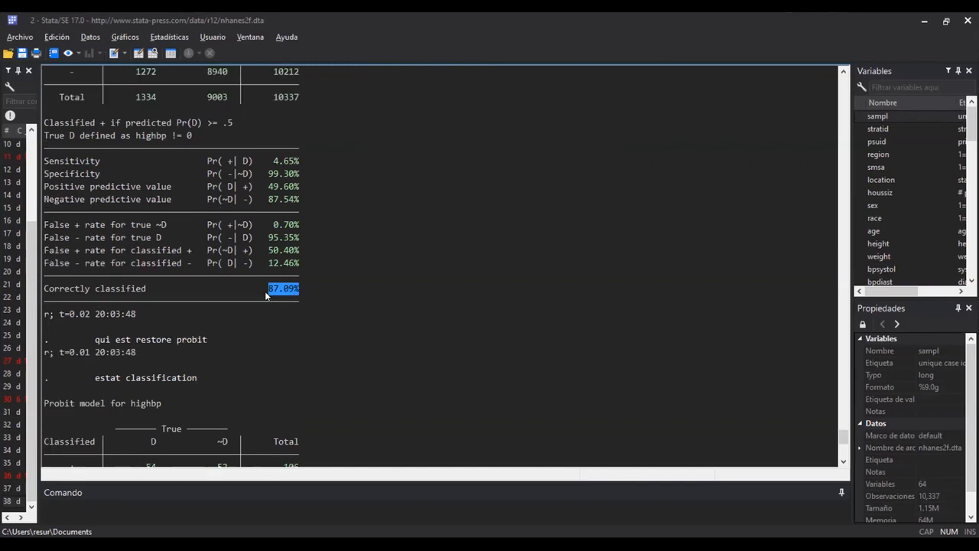
scroll(266, 294, "down", 9)
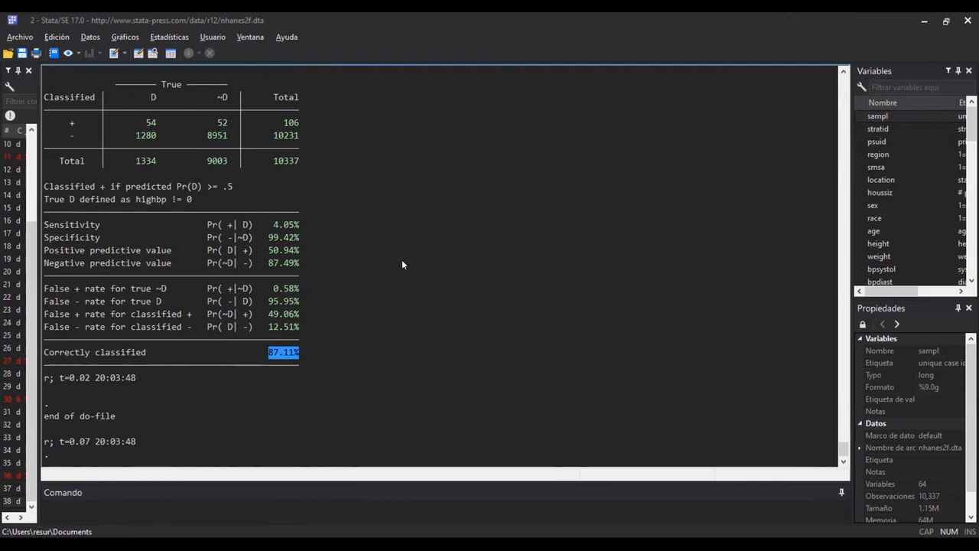
scroll(397, 295, "up", 5)
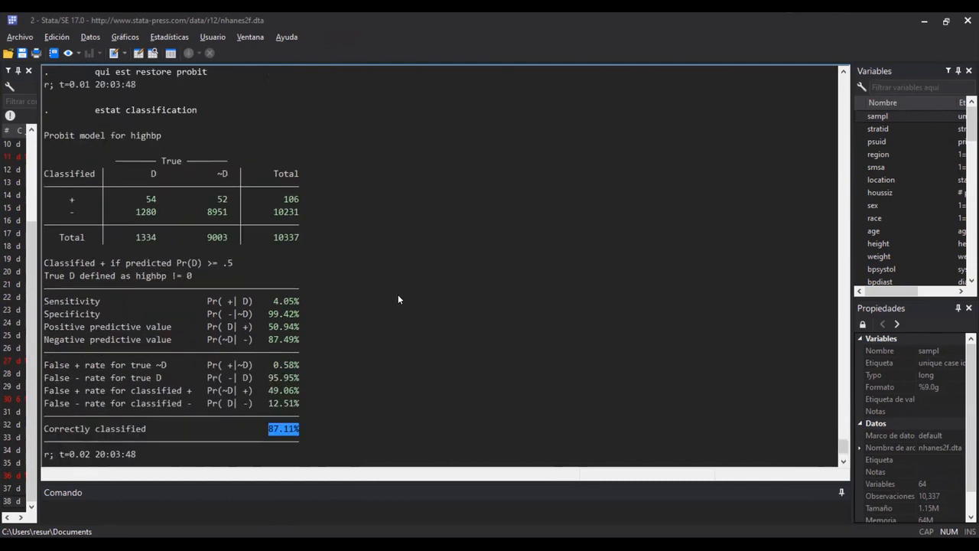
scroll(401, 344, "down", 1)
scroll(401, 344, "up", 1)
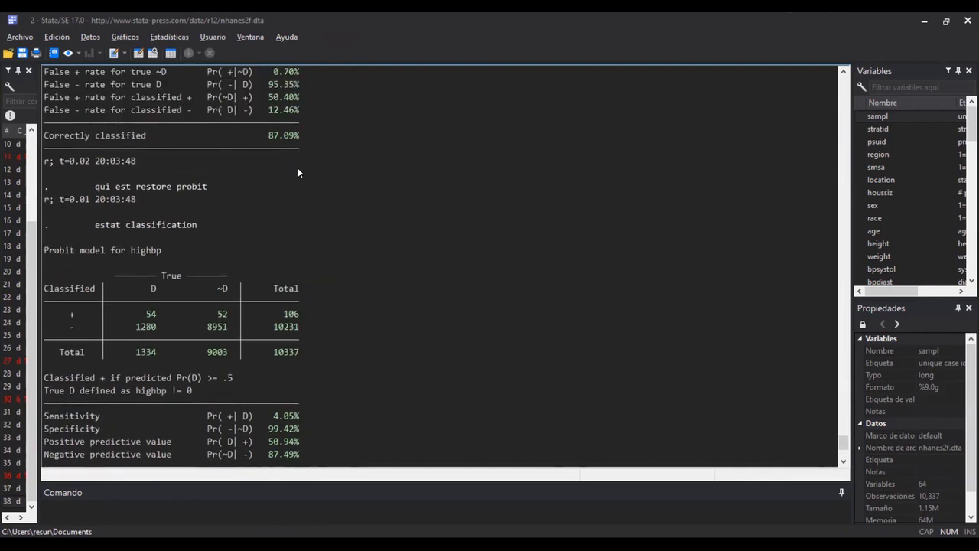
scroll(298, 167, "down", 5)
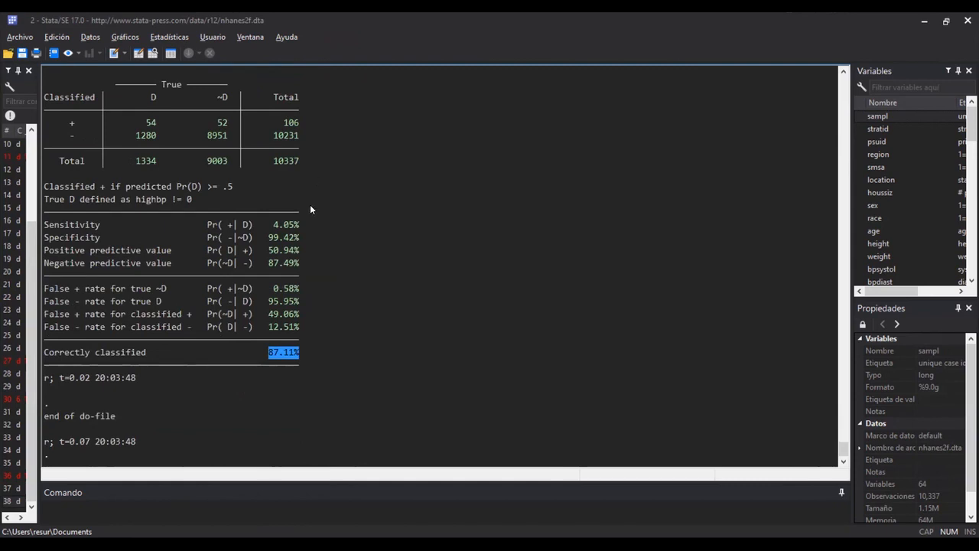
scroll(308, 207, "up", 8)
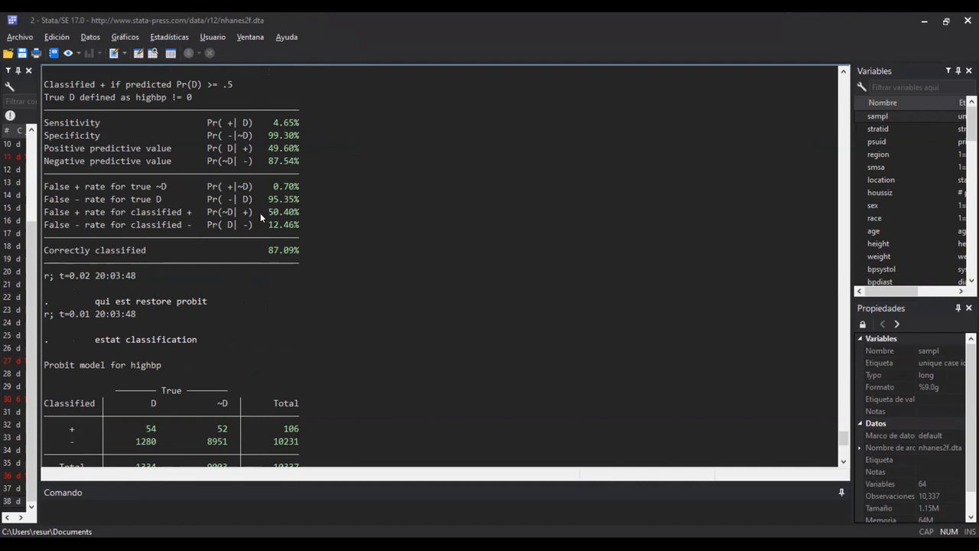
key("ctrl+a")
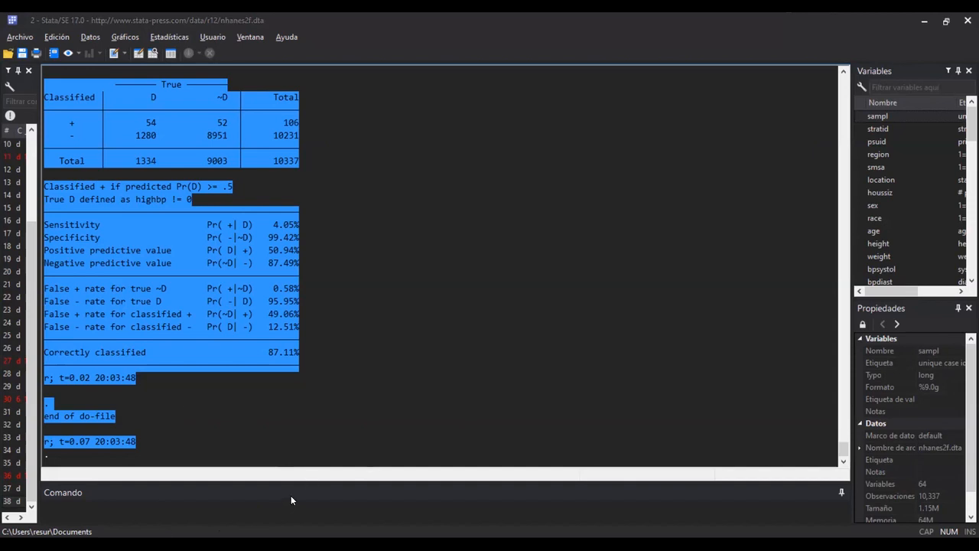
Delete the surplus blank lines above the "comparación de modelos" section of the do-file and save it
key("alt+Tab")
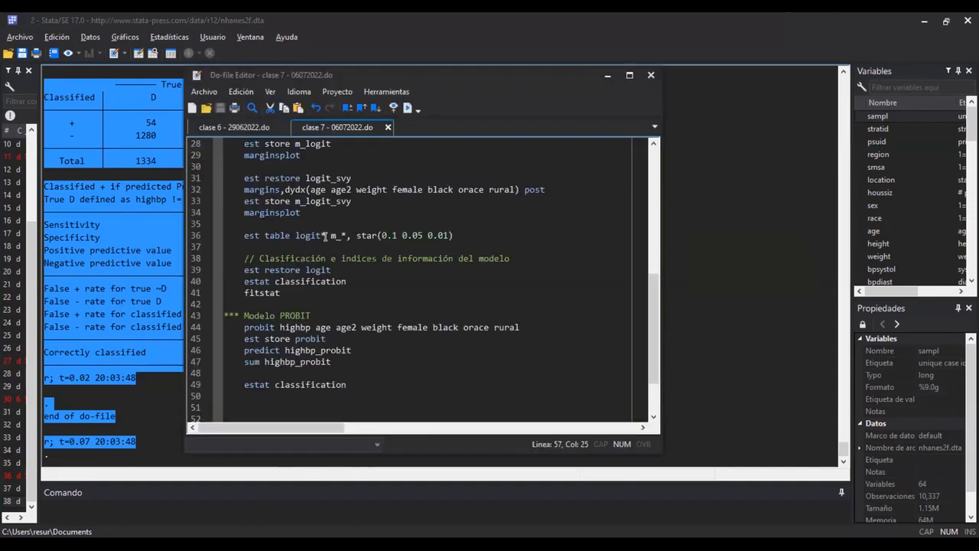
scroll(324, 236, "down", 2)
left_click_drag(224, 361, 224, 330)
key("Delete")
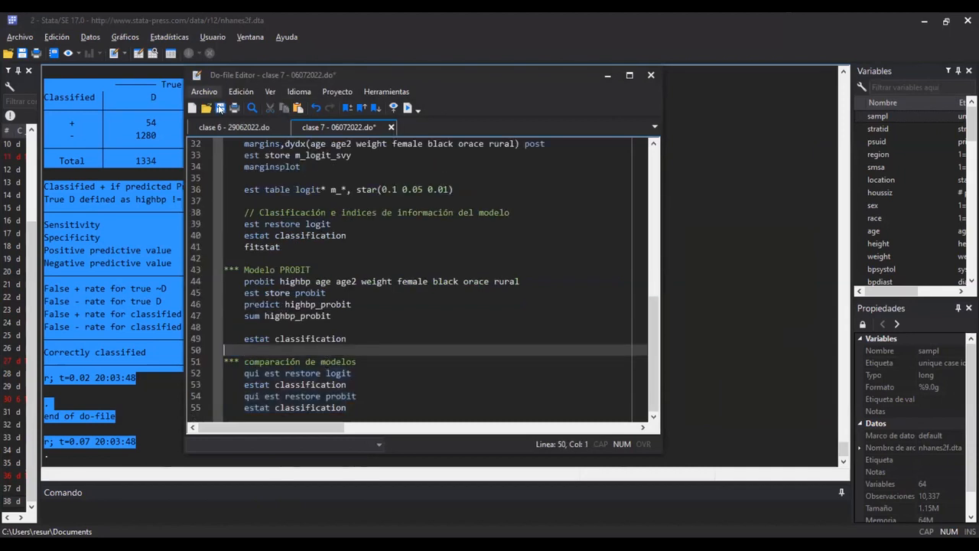
left_click(221, 108)
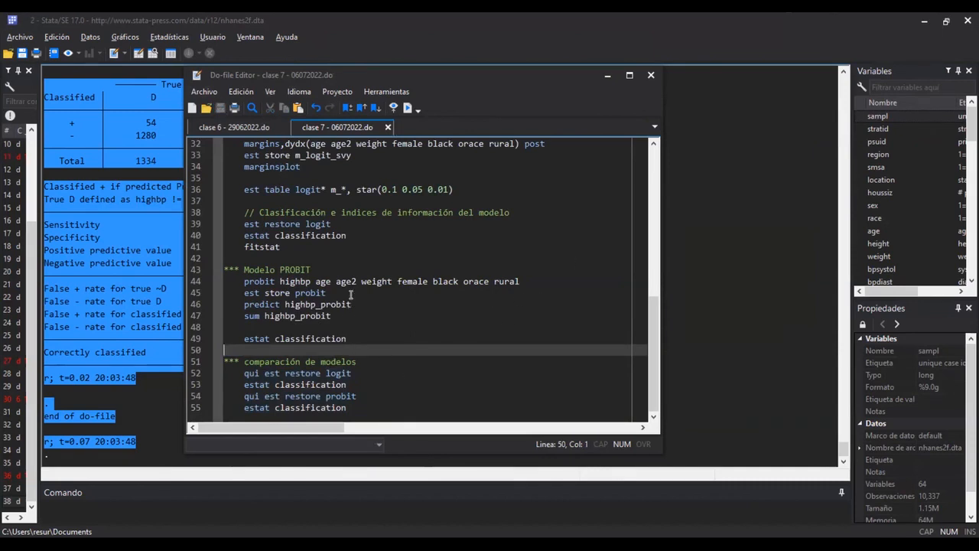
Review the do-file's sections from the data loading and LOGIT model through marginal effects, PROBIT model and model comparison
left_click_drag(348, 408, 223, 173)
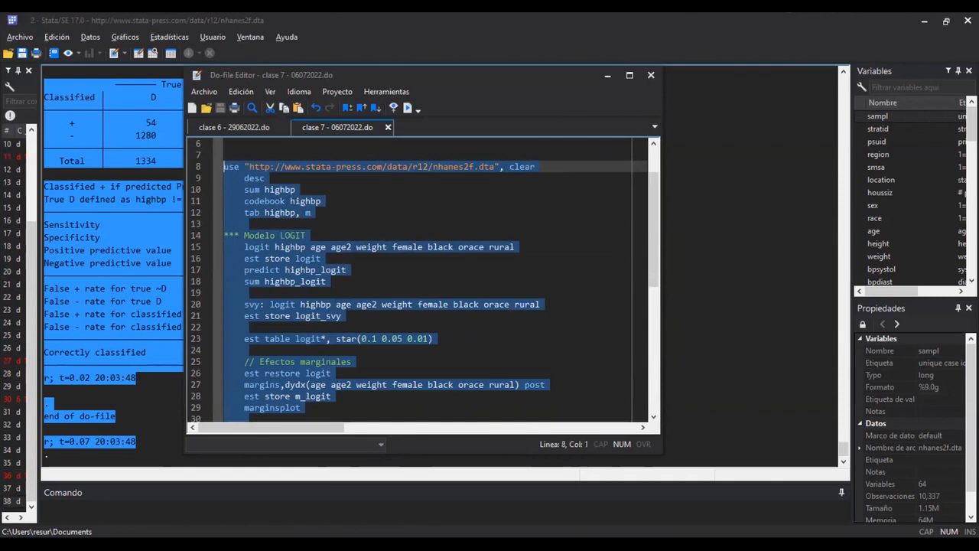
left_click(349, 263)
left_click_drag(225, 165, 433, 339)
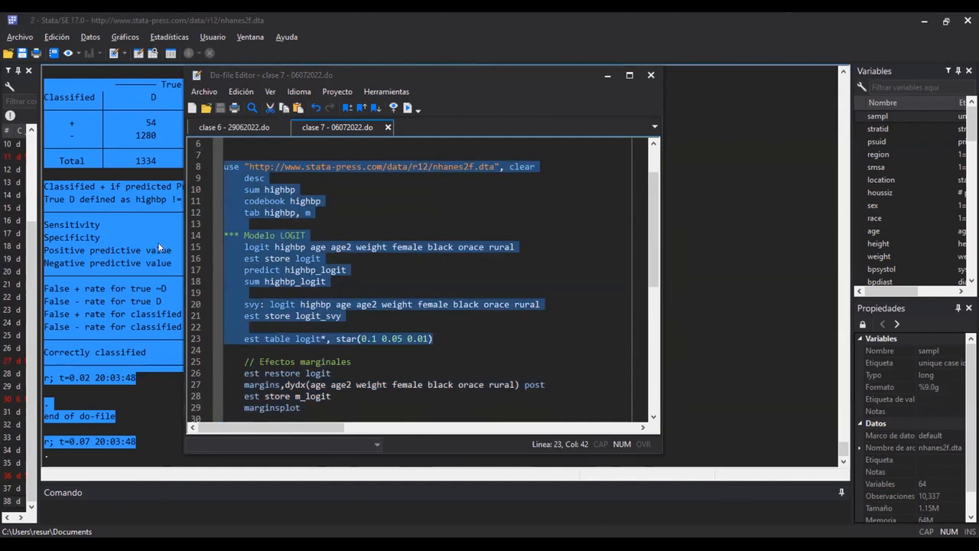
scroll(244, 272, "down", 3)
left_click_drag(229, 261, 523, 305)
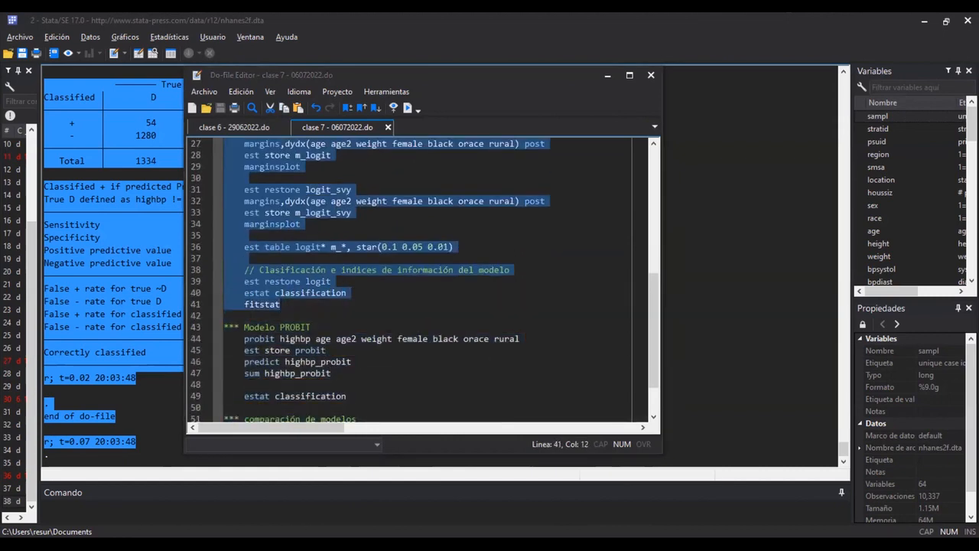
scroll(239, 288, "down", 2)
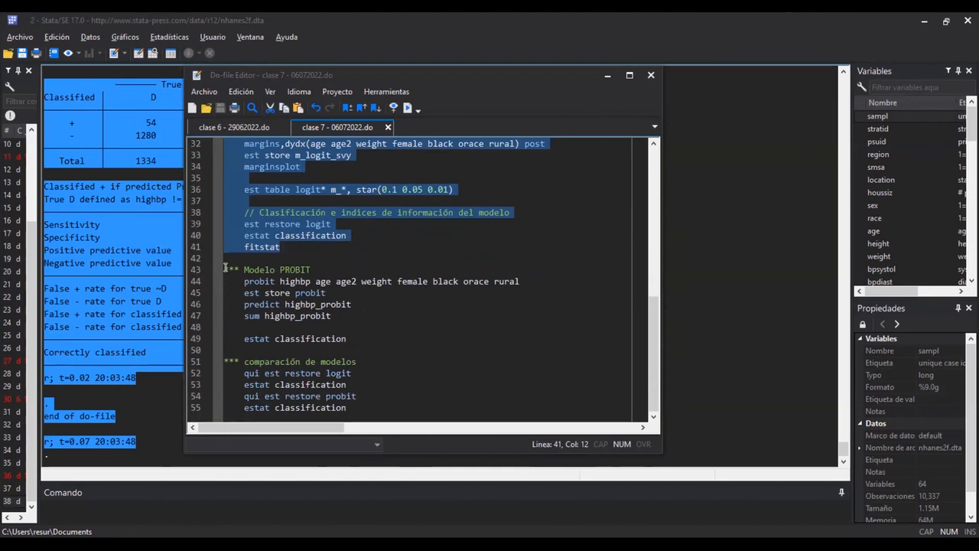
left_click_drag(224, 269, 347, 408)
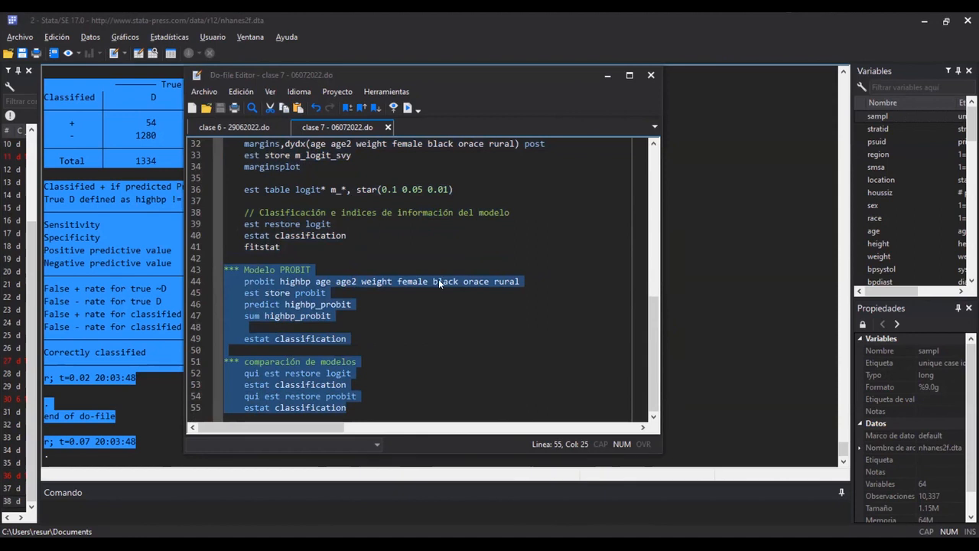
left_click(346, 362)
Run the "qui est restore logit" line and its estat classification line in the model comparison section
triple_click(283, 375)
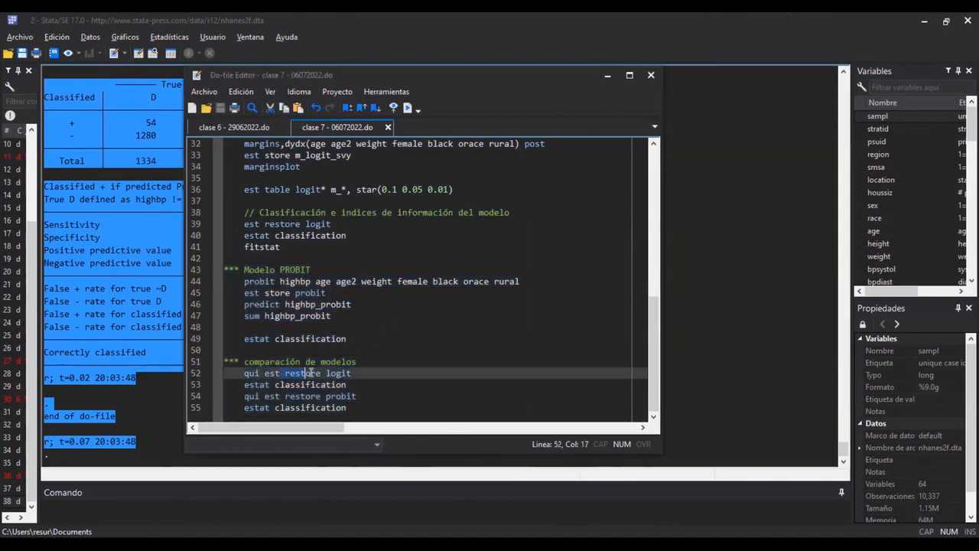
key("ctrl+d")
triple_click(298, 384)
key("ctrl+d")
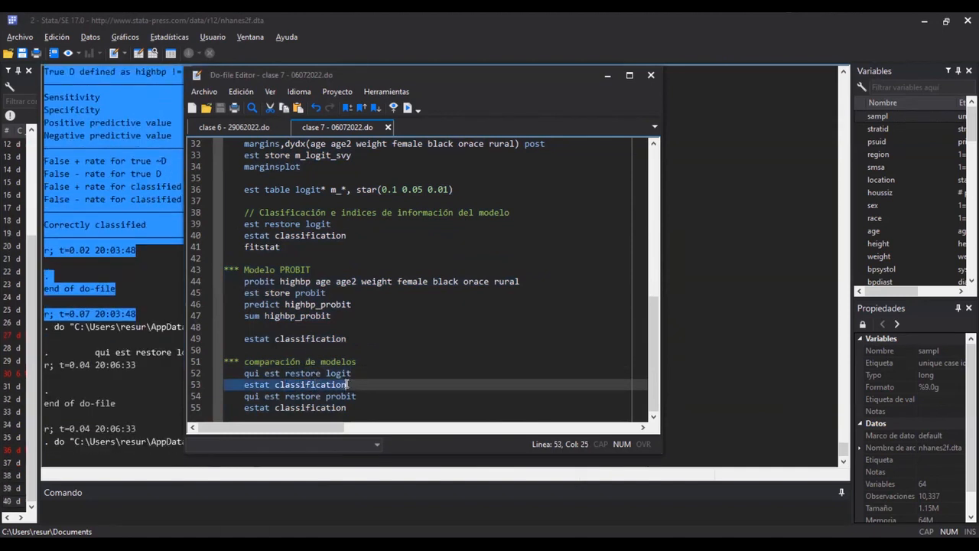
Add a fitstat line after the logit's estat classification in the comparison section and run it
key("Return")
type("fitstat")
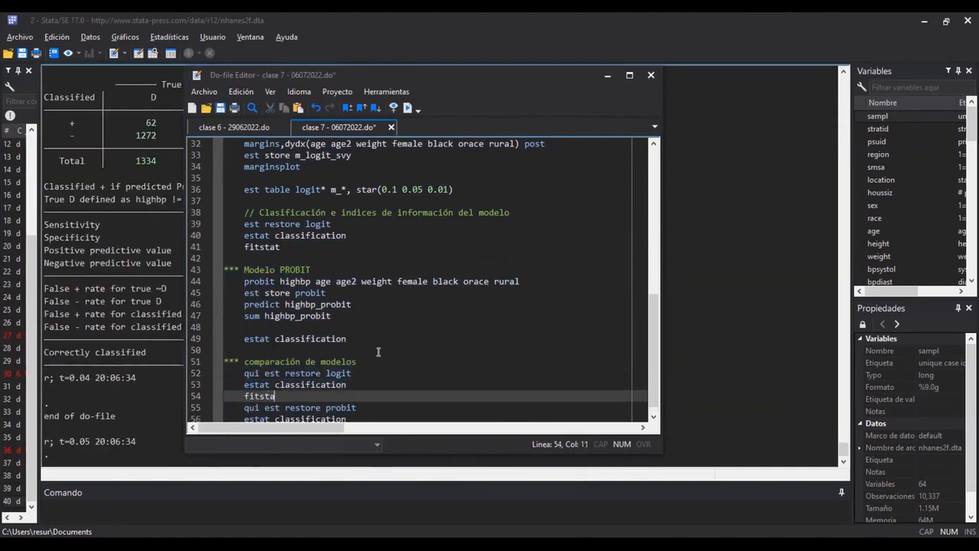
key("Left")
key("Left")
key("Home")
key("shift+End")
key("ctrl+d")
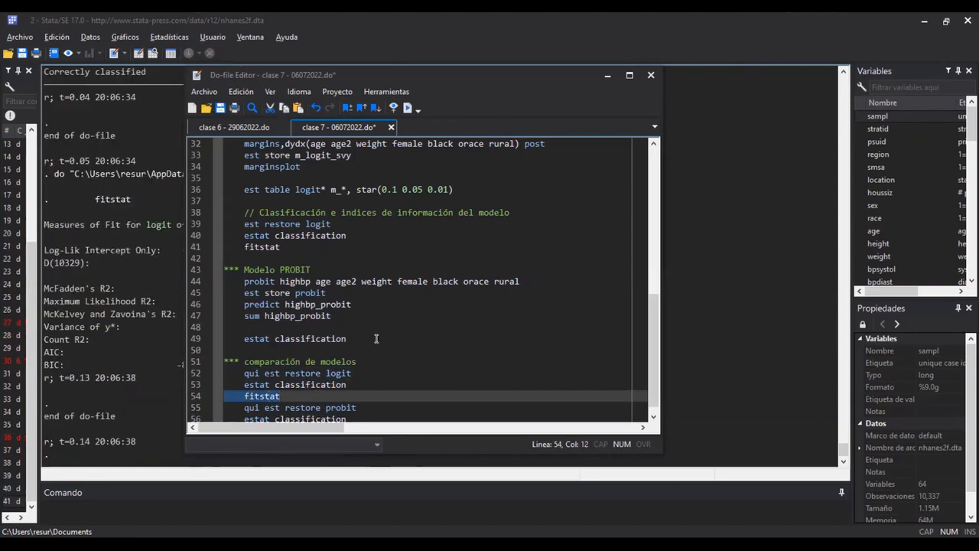
Examine the fitstat measures of fit for the logit of highbp, focusing on the AIC
left_click(176, 341)
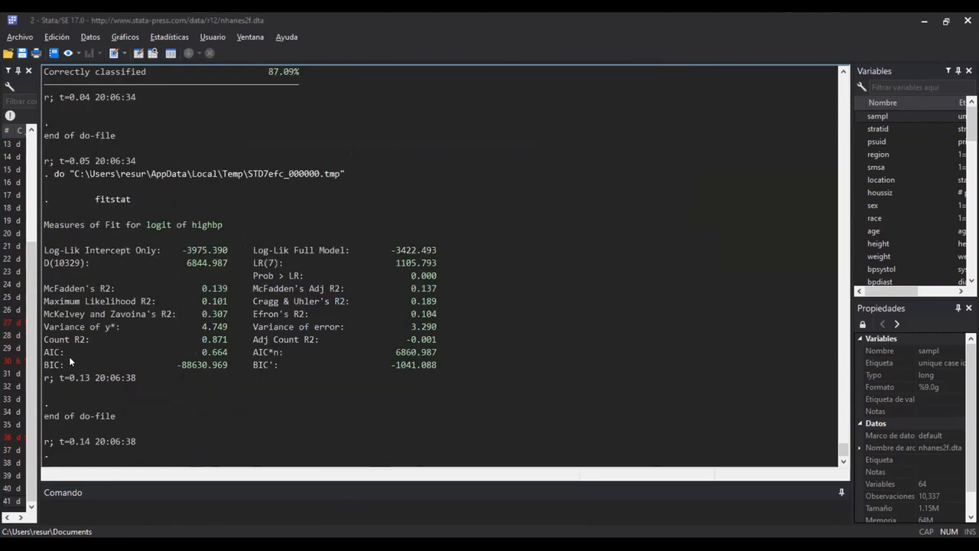
left_click_drag(146, 224, 230, 226)
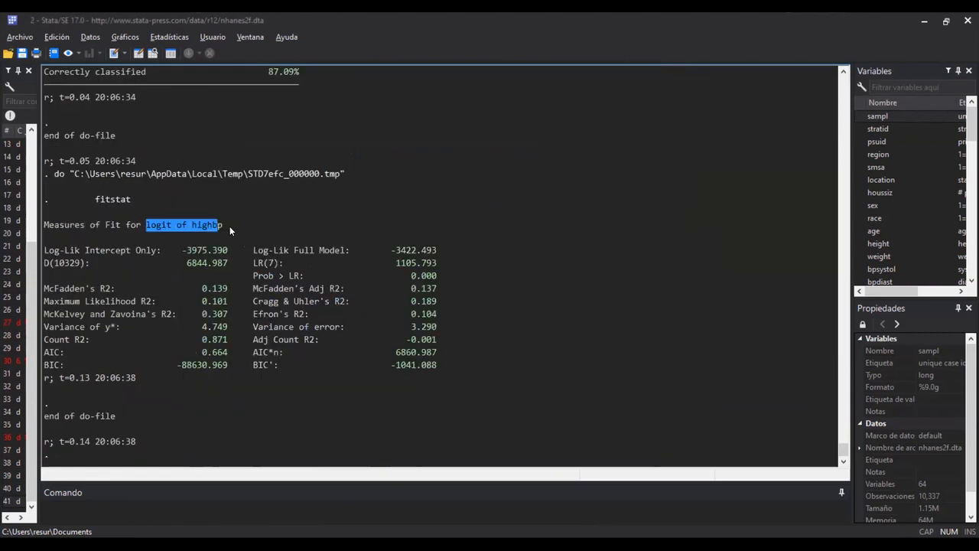
double_click(205, 351)
scroll(277, 197, "up", 4)
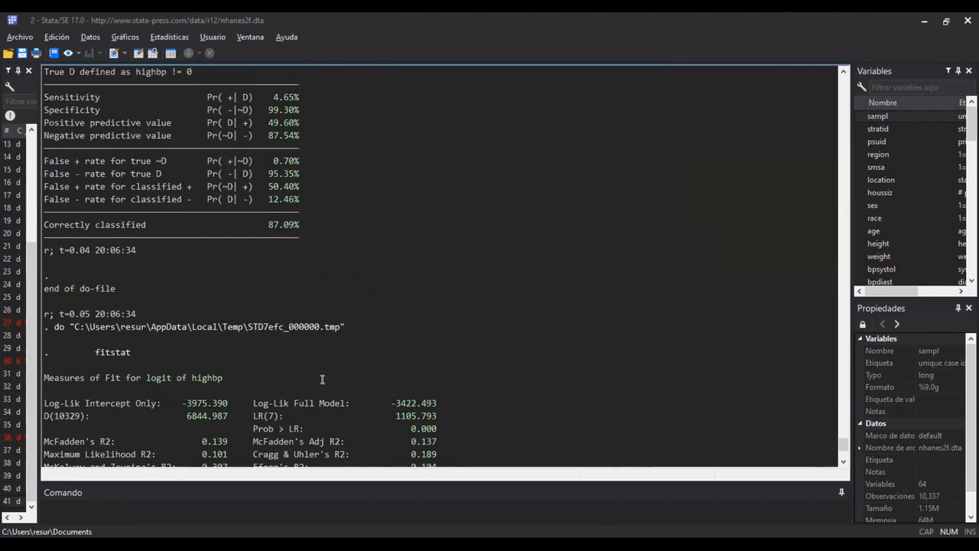
key("ctrl+9")
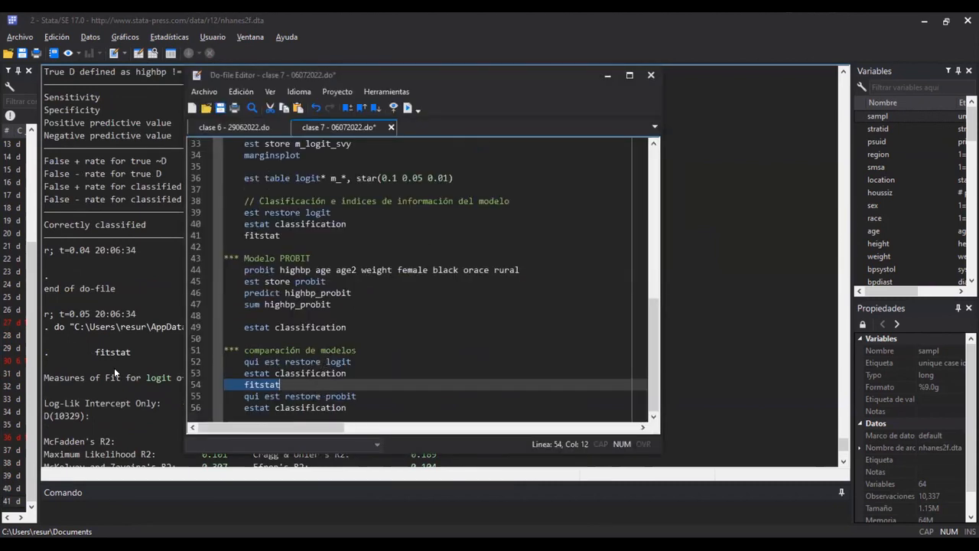
left_click(114, 368)
double_click(50, 352)
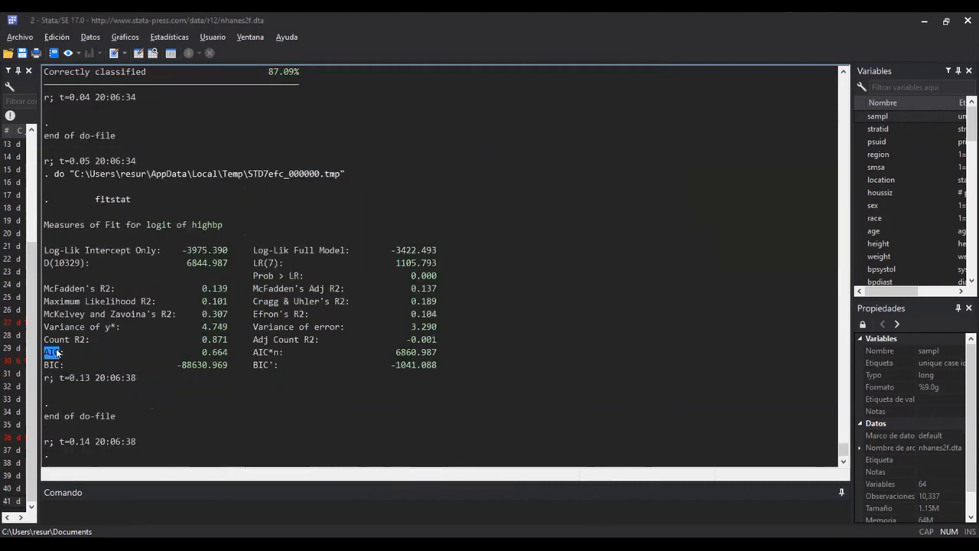
Examine the AIC and BIC values in the logit's fitstat measures of fit
left_click_drag(45, 365, 69, 366)
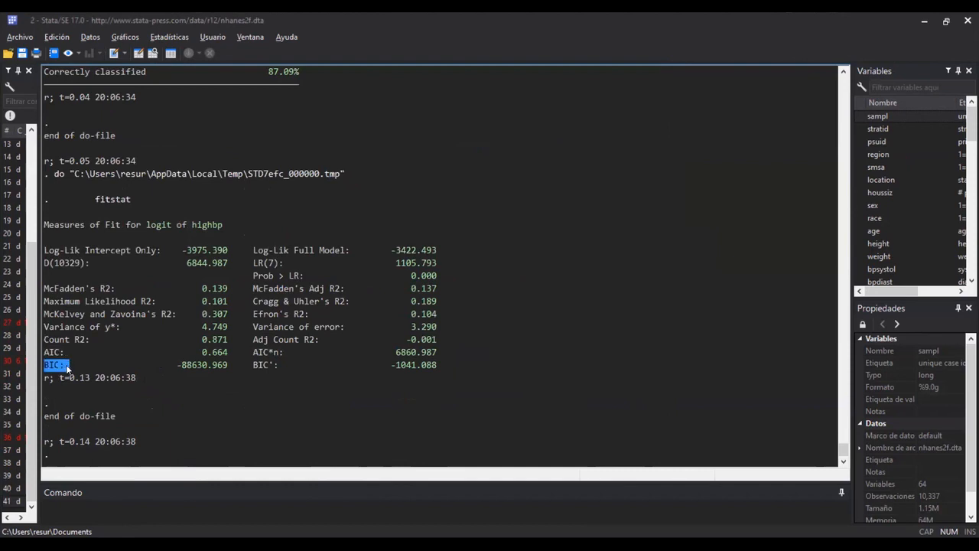
double_click(218, 350)
left_click(200, 351)
left_click_drag(178, 366, 218, 367)
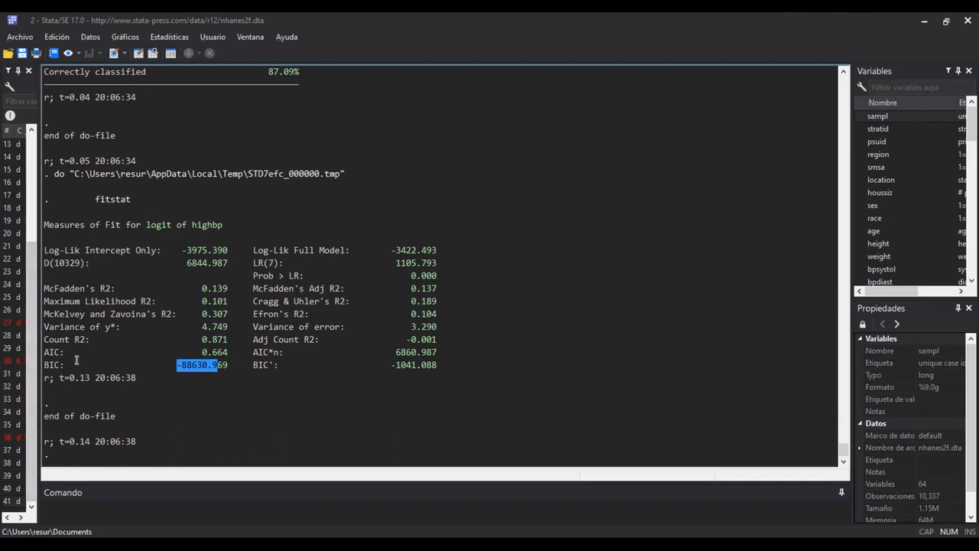
Add a fitstat line after the probit's estat classification at the end of the model comparison section
key("ctrl+9")
double_click(264, 384)
key("ctrl+c")
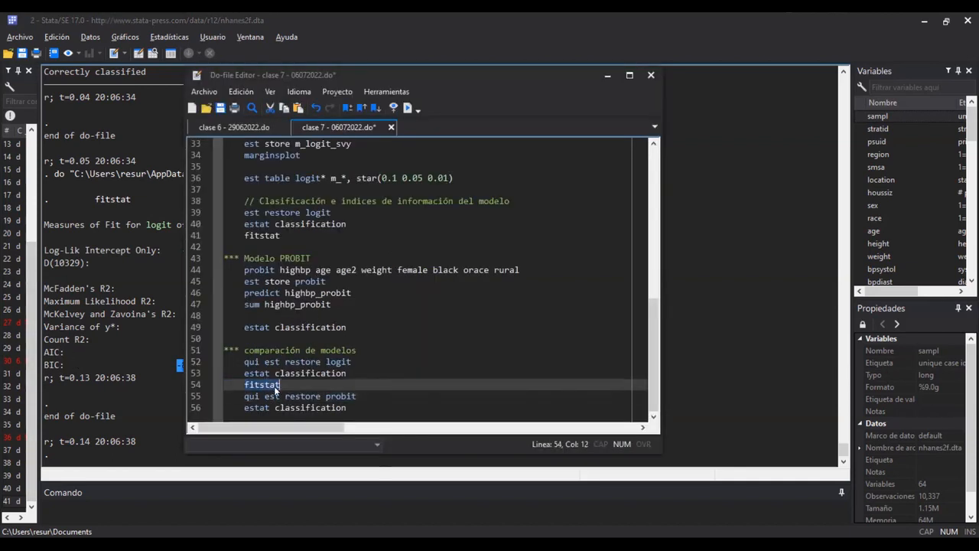
left_click(352, 416)
key("Return")
key("ctrl+v")
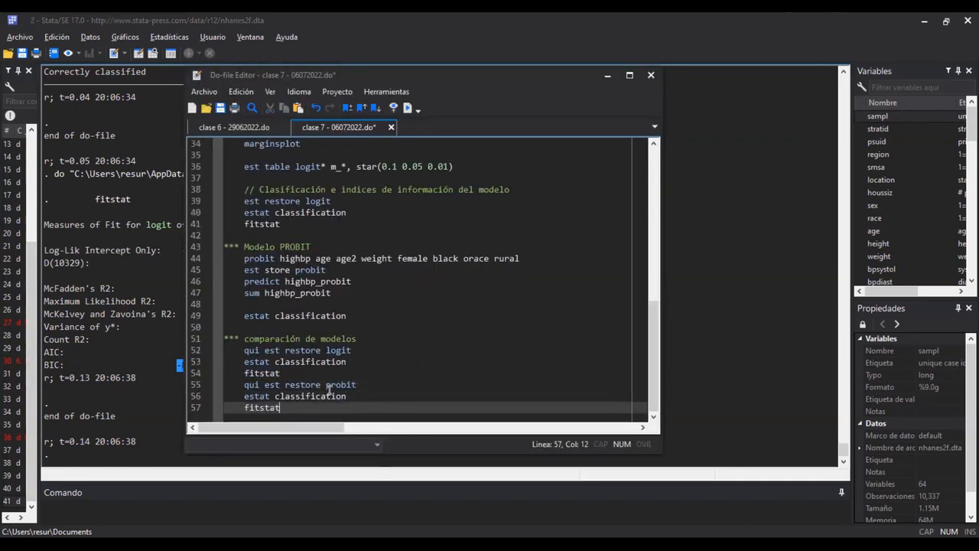
Run the "qui est restore probit", estat classification and fitstat lines of the model comparison section
key("shift+Up")
key("shift+Up")
key("ctrl+d")
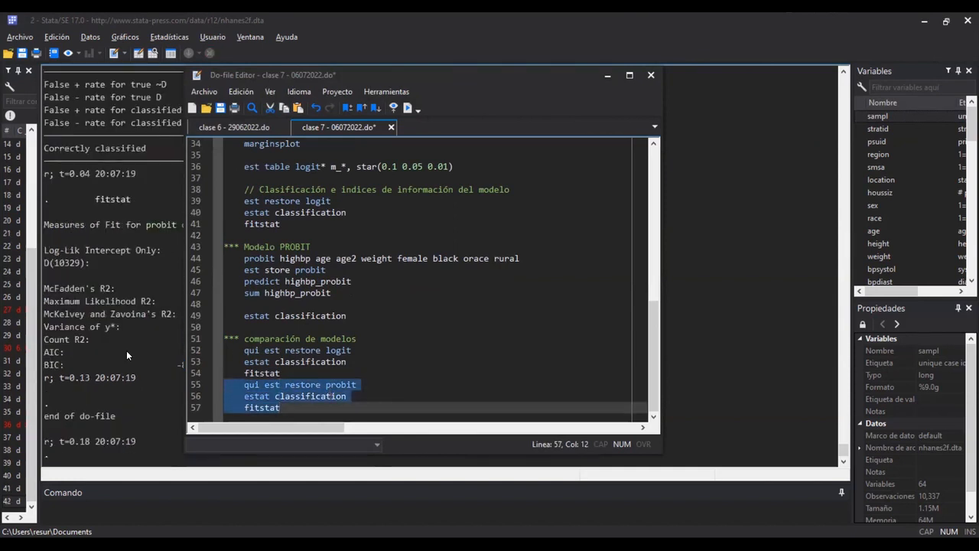
Compare the AIC and BIC between the logit and probit measures of fit in the results
left_click(126, 350)
scroll(217, 343, "up", 20)
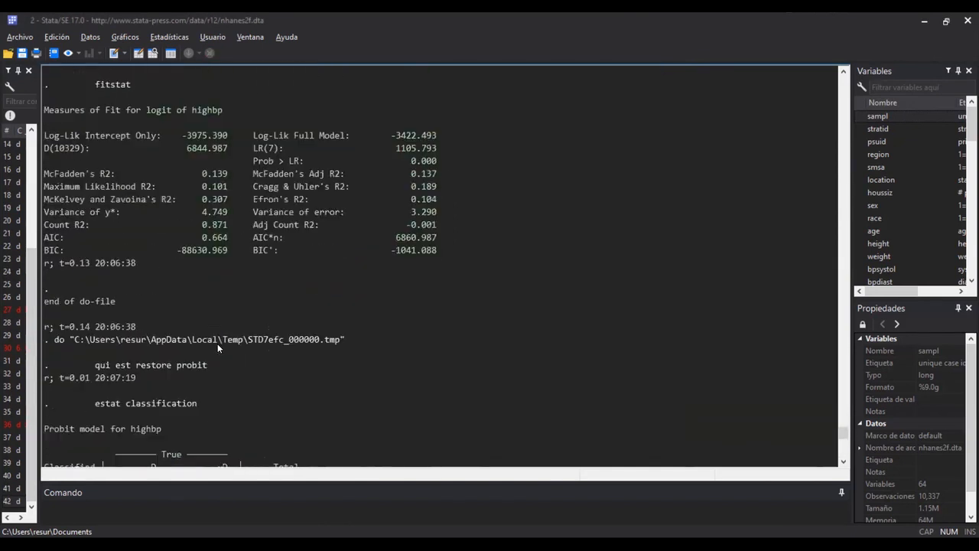
scroll(214, 317, "down", 15)
left_click_drag(203, 353, 234, 357)
scroll(230, 351, "up", 12)
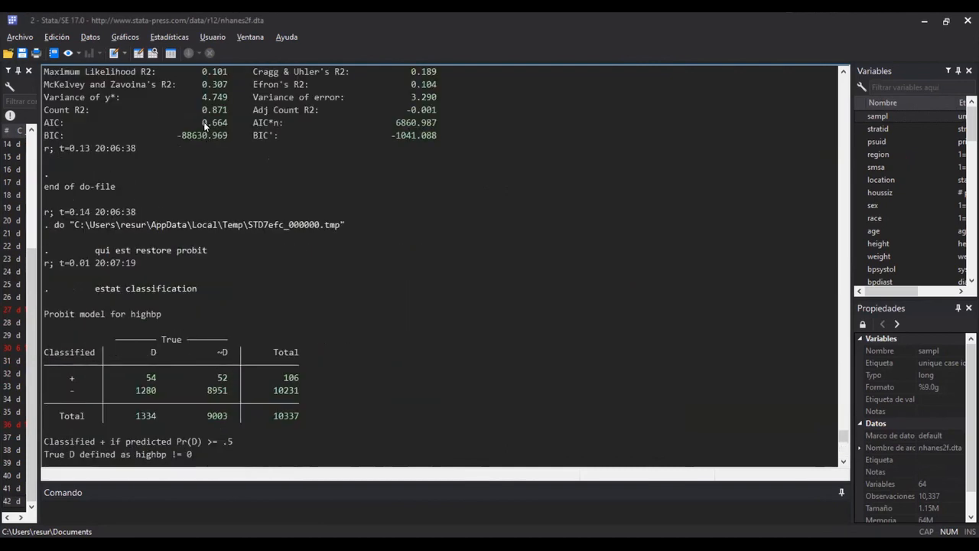
left_click_drag(202, 123, 232, 126)
scroll(239, 153, "down", 8)
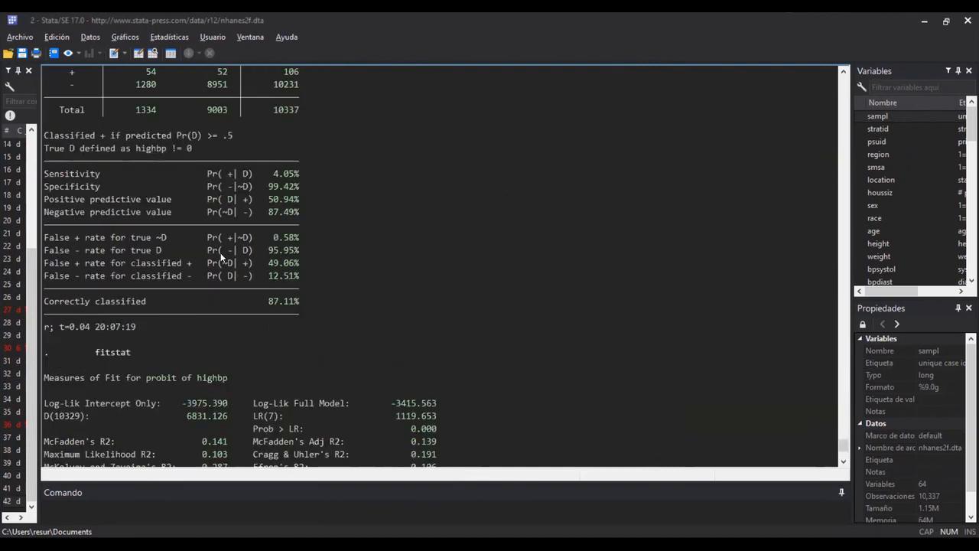
scroll(136, 351, "down", 4)
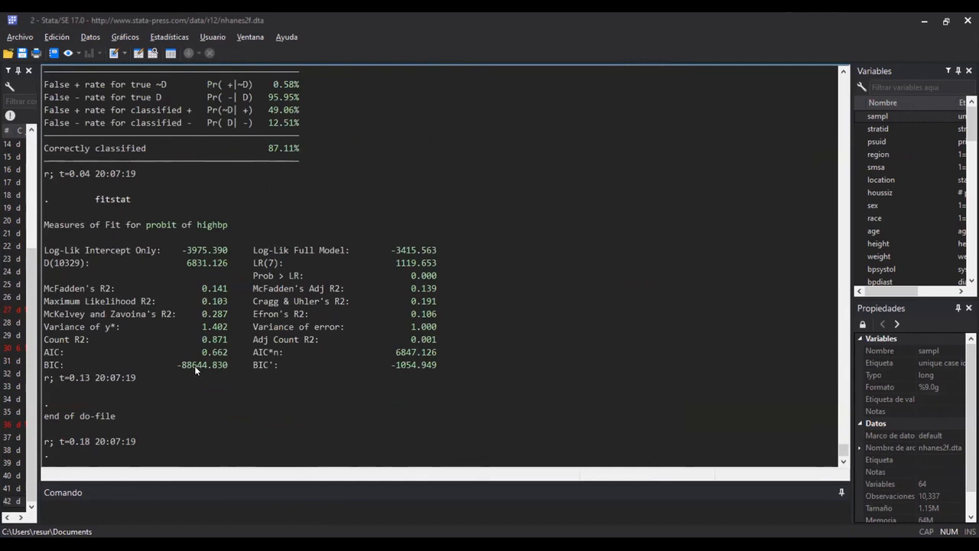
scroll(200, 366, "up", 15)
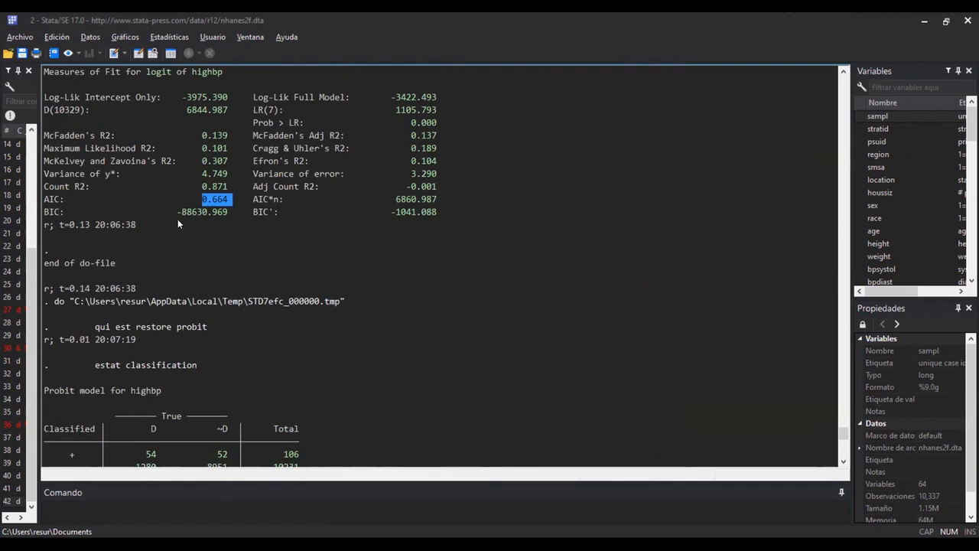
left_click_drag(183, 213, 204, 214)
scroll(201, 213, "down", 15)
Examine the probit's correctly classified percentage together with its AIC and BIC in the results
left_click_drag(146, 225, 310, 238)
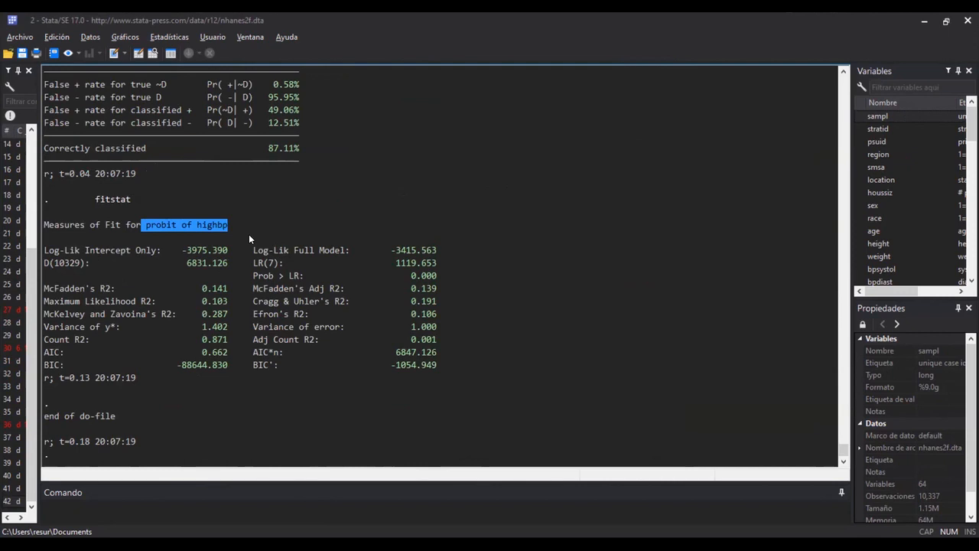
scroll(304, 242, "up", 4)
left_click_drag(271, 297, 317, 300)
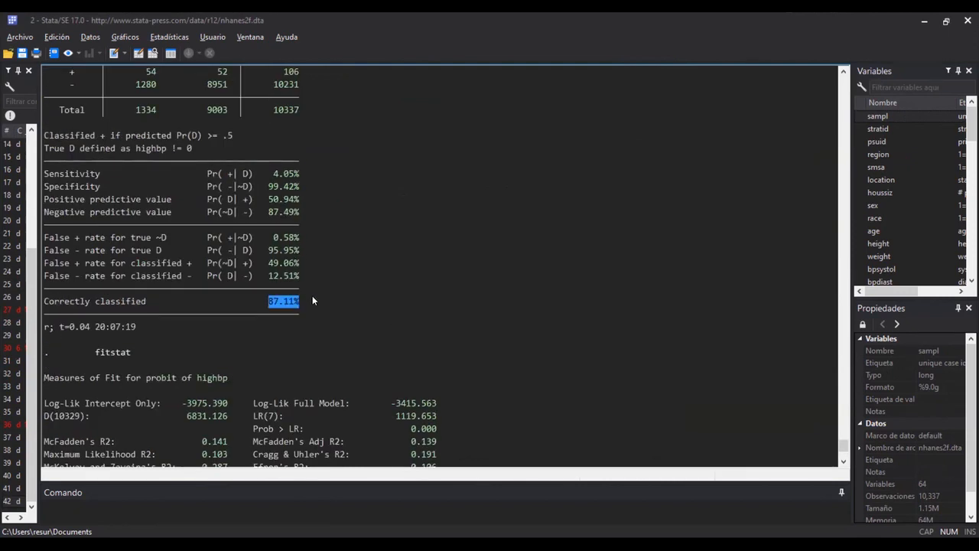
scroll(307, 289, "up", 7)
scroll(307, 293, "down", 11)
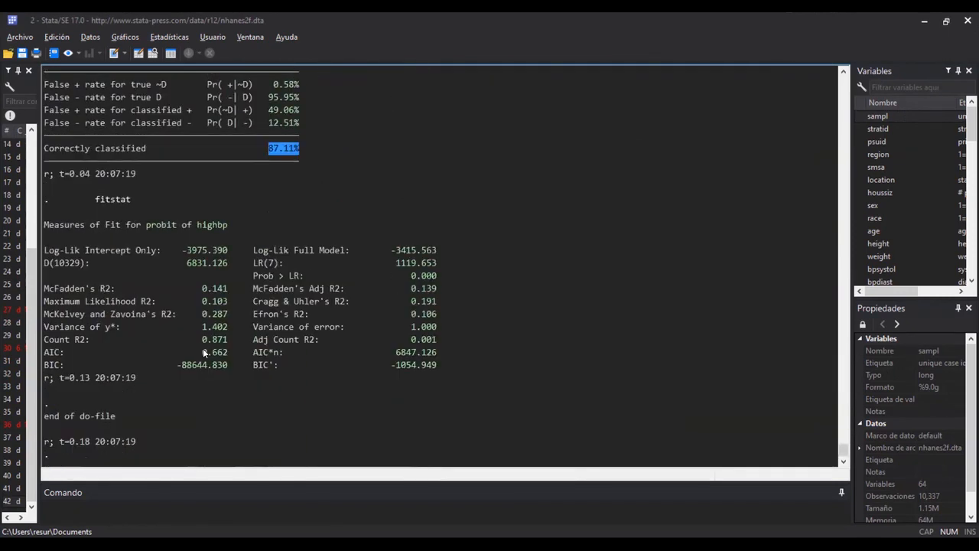
left_click_drag(203, 351, 230, 355)
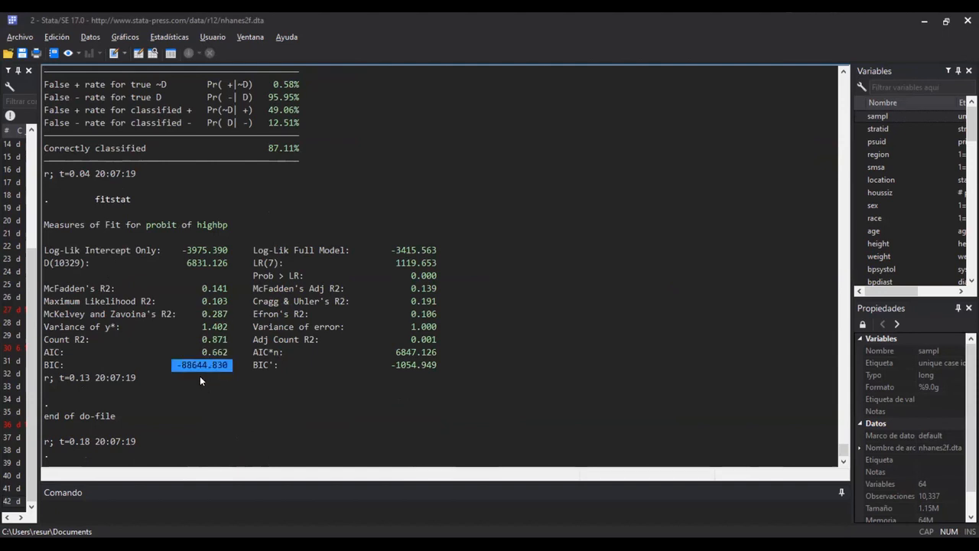
scroll(196, 402, "up", 9)
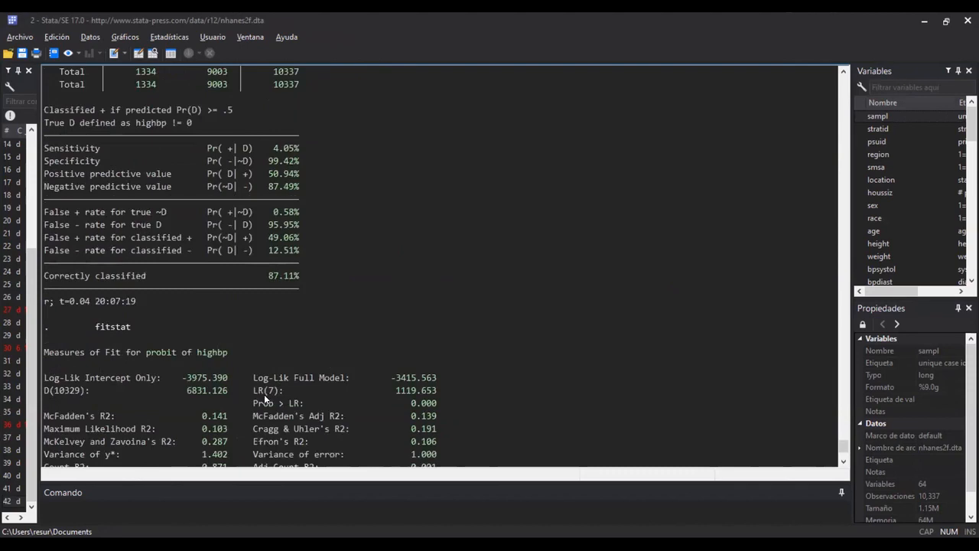
scroll(264, 398, "down", 7)
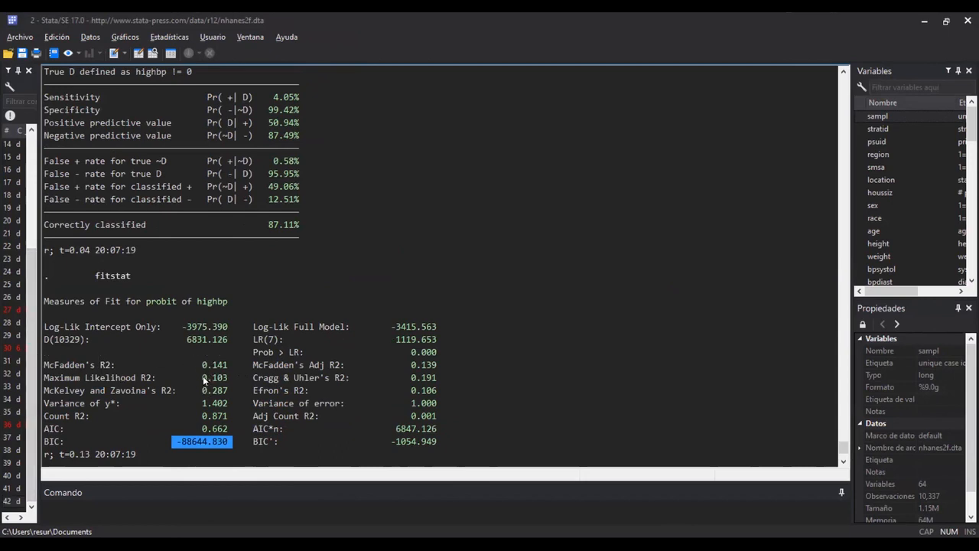
Compare McFadden's R2 and the Maximum Likelihood R2 between the probit and logit fitstat outputs
left_click_drag(203, 377, 227, 380)
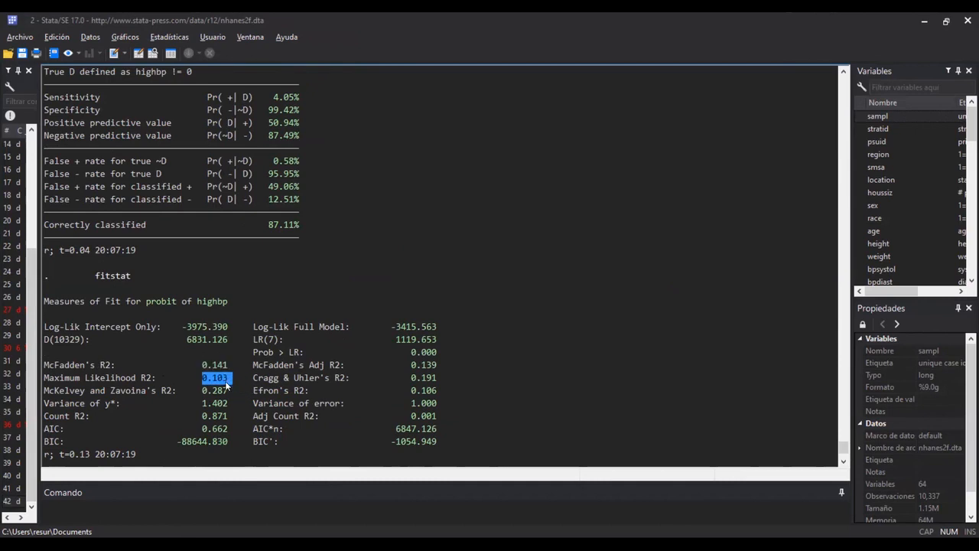
scroll(227, 382, "up", 15)
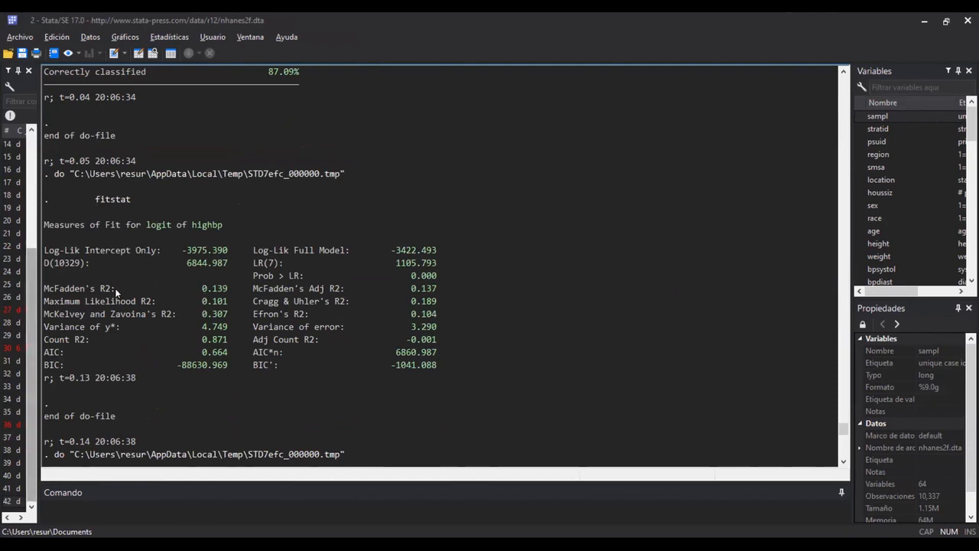
left_click_drag(202, 293, 243, 295)
scroll(257, 346, "down", 4)
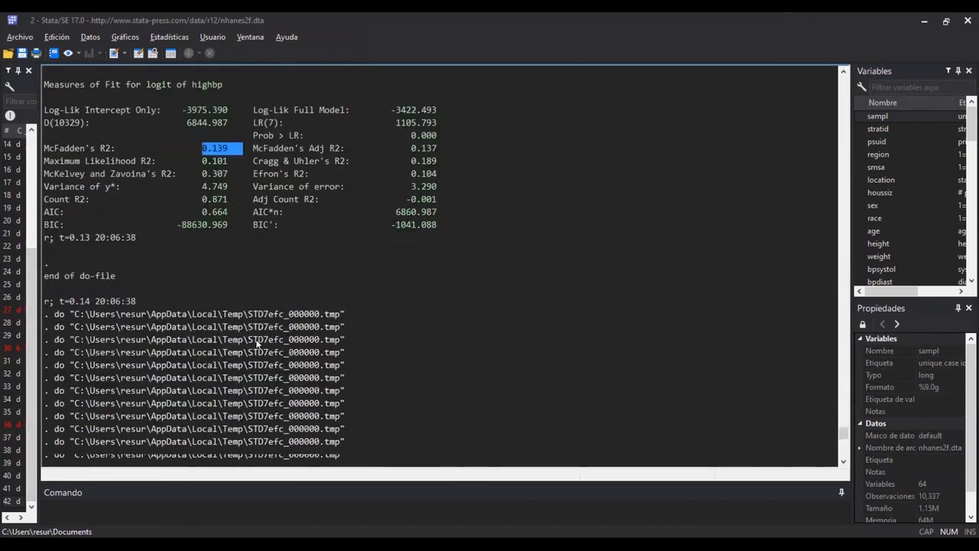
scroll(257, 346, "down", 15)
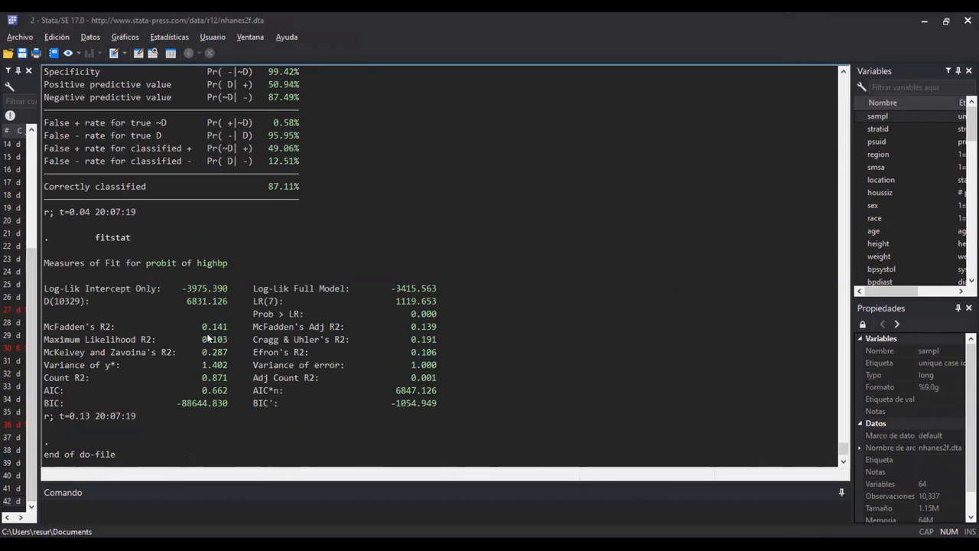
left_click_drag(202, 329, 237, 329)
scroll(203, 344, "up", 17)
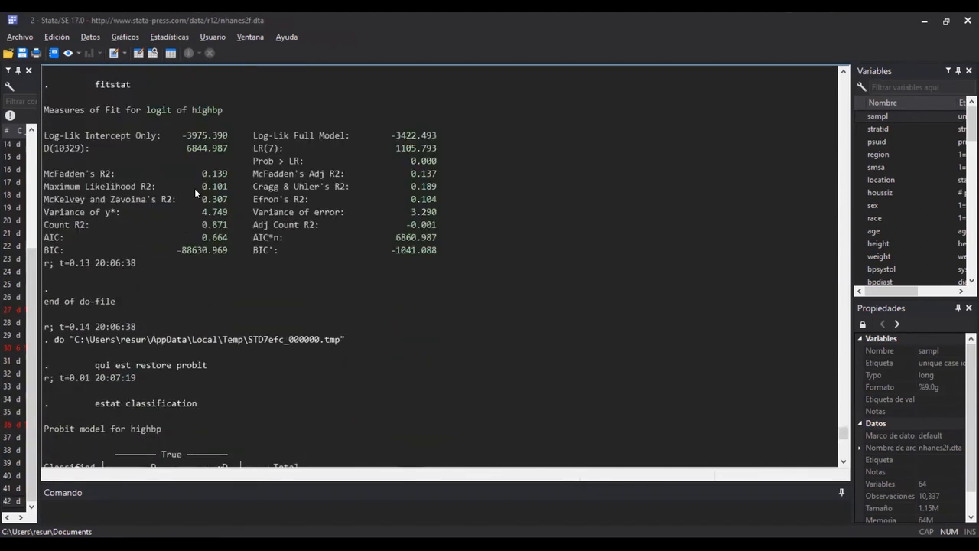
double_click(216, 187)
scroll(308, 203, "up", 2)
left_click_drag(146, 186, 266, 187)
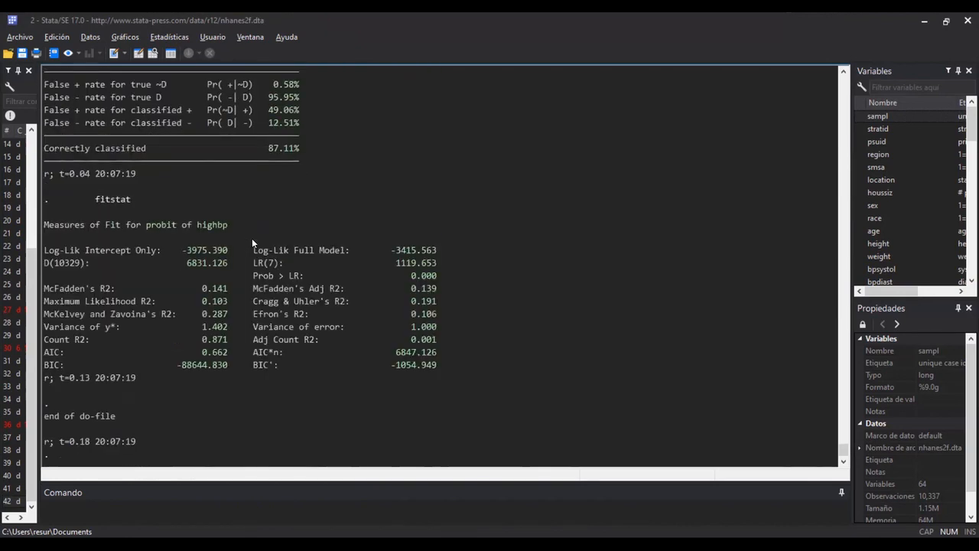
Recheck the Maximum Likelihood R2, AIC and BIC in the fitstat output for the probit of highbp
double_click(218, 301)
double_click(202, 352)
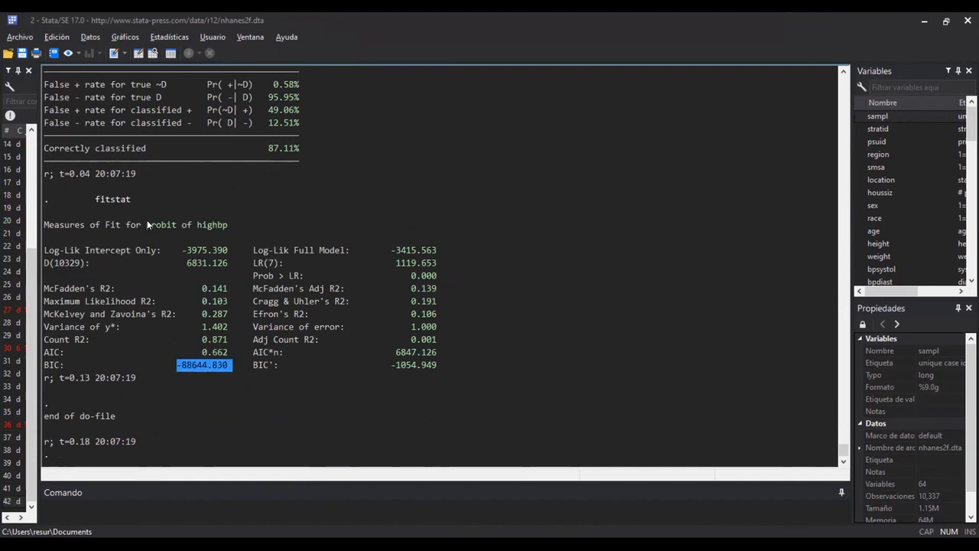
left_click_drag(146, 224, 225, 226)
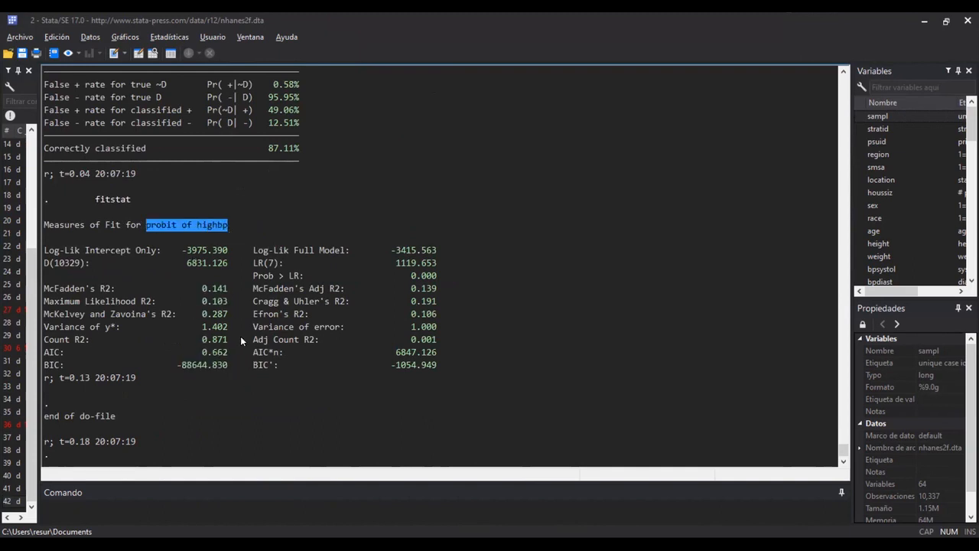
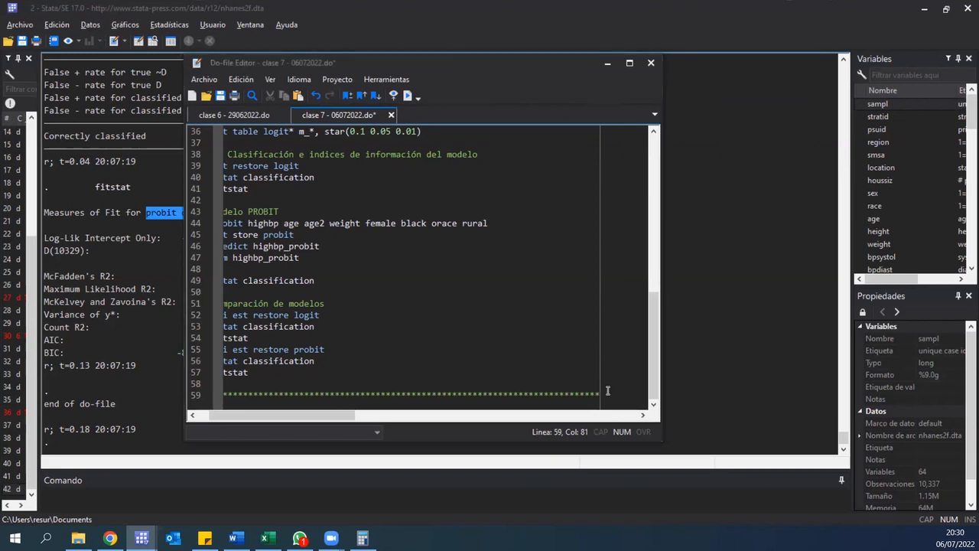
type("use http://www.stata-press.com/data/r16/travel.dta, clear")
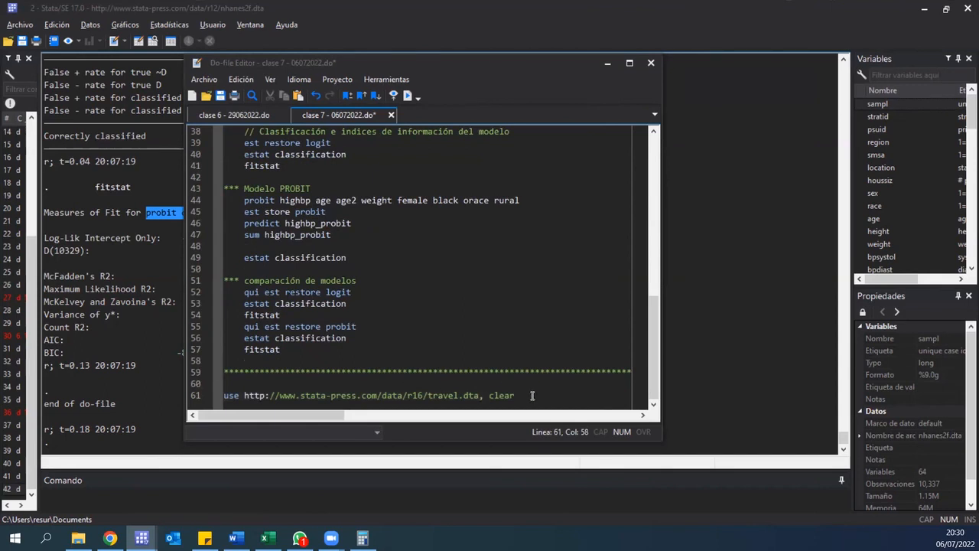
left_click(326, 395)
left_click(229, 383)
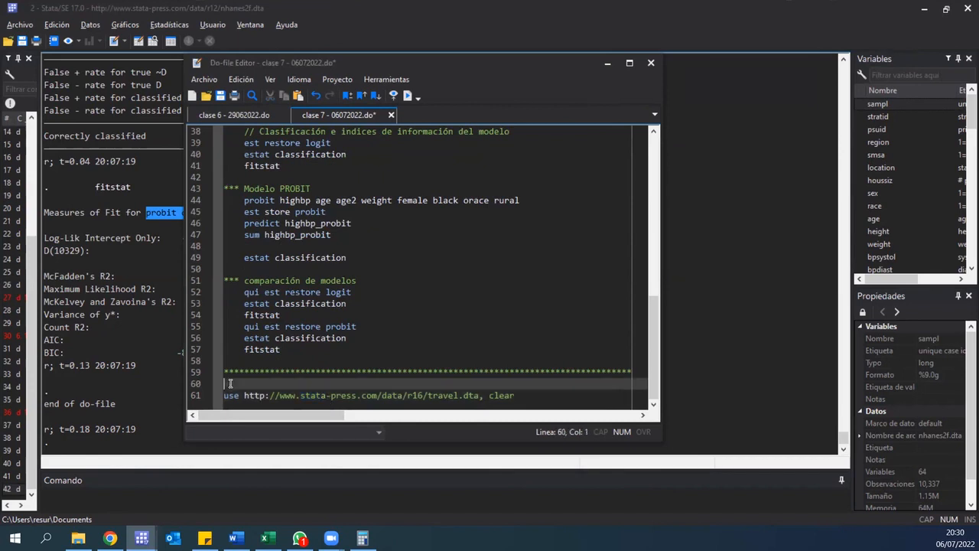
key("Return")
type("*** ")
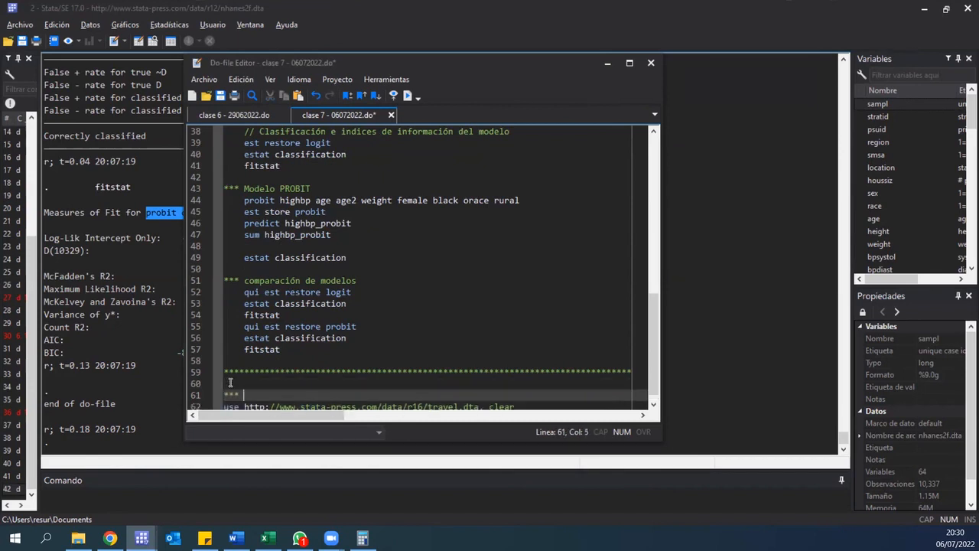
type("MODELOS")
key("Caps_Lock")
type("MULTI")
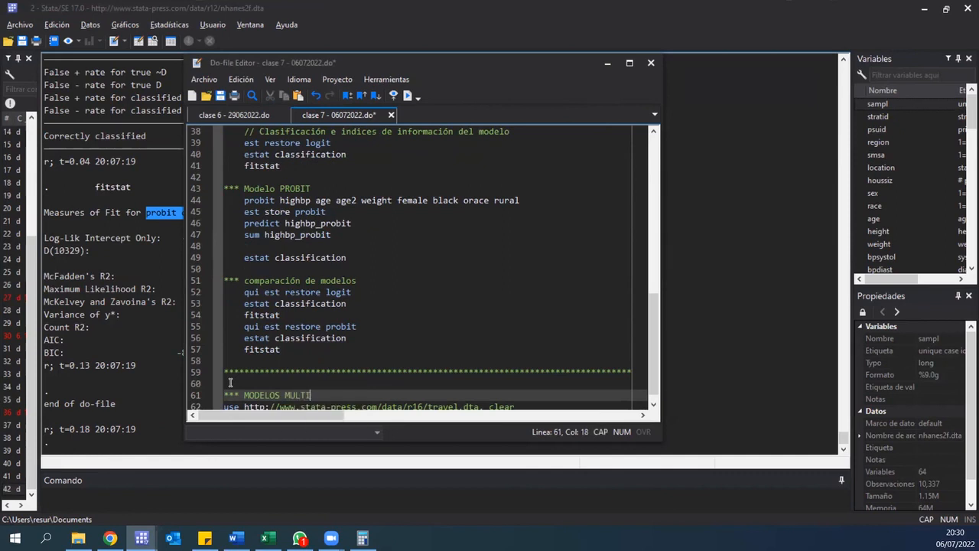
type("NOMIALES")
key("Return")
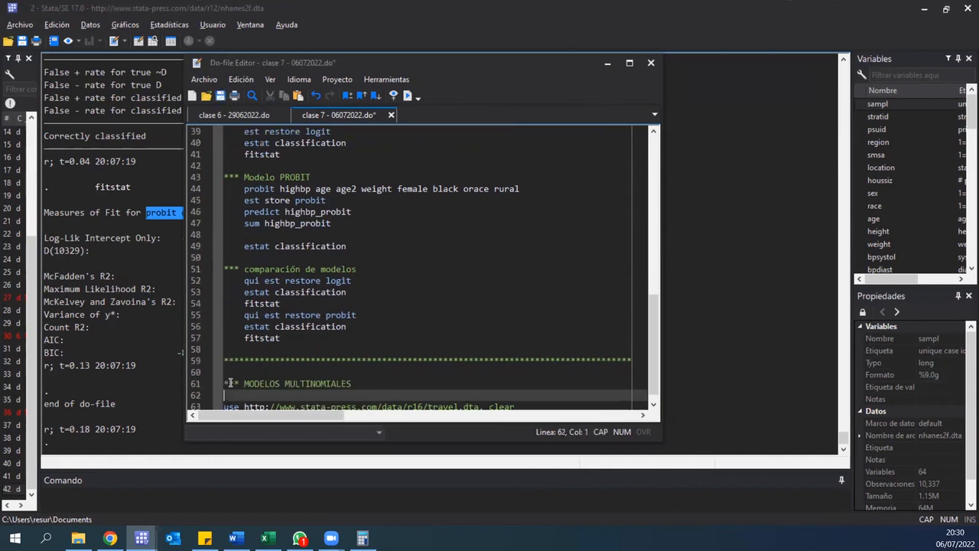
Insert a cls line between the MODELOS MULTINOMIALES heading and the use command, and run both lines to load travel.dta
left_click(529, 404)
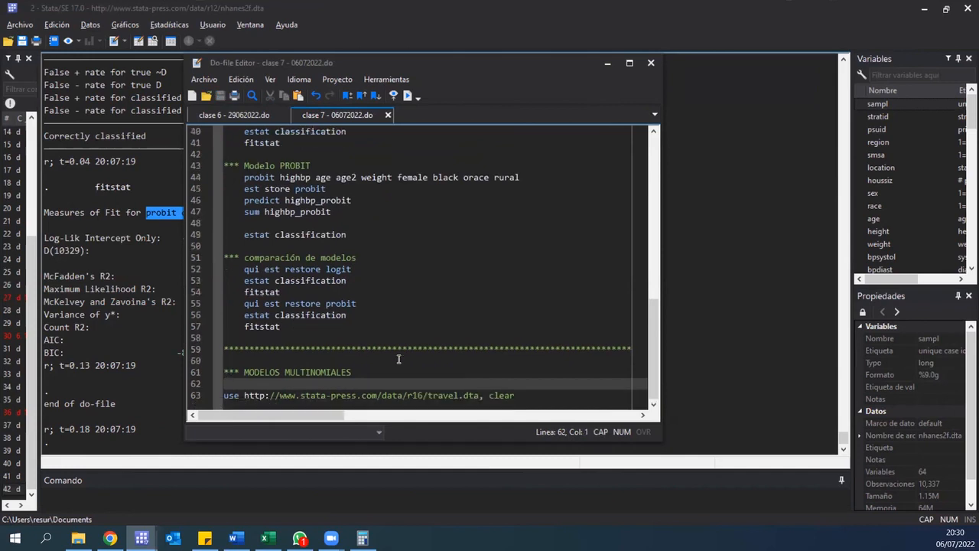
left_click_drag(406, 395, 435, 393)
left_click(329, 380)
type("cñs")
key("BackSpace")
key("BackSpace")
type("ls")
key("ctrl+d")
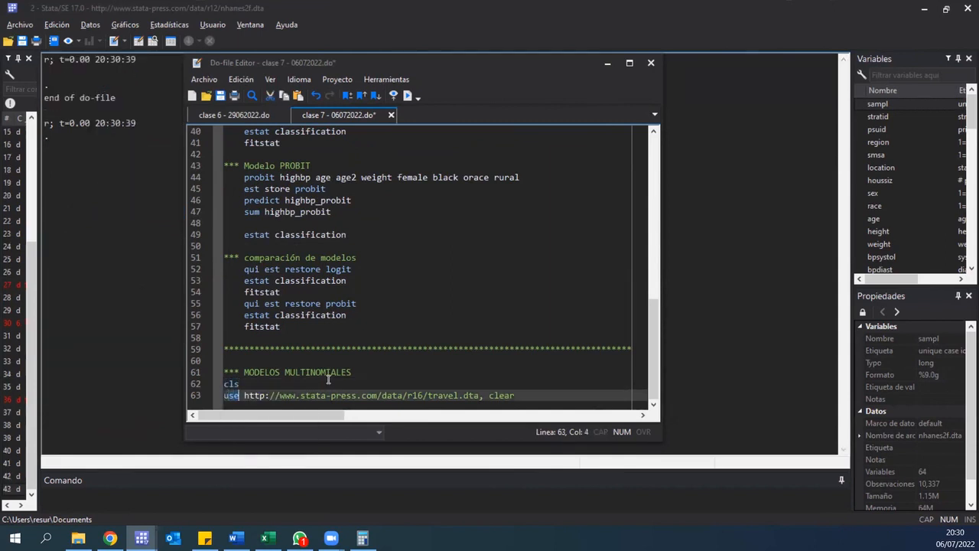
key("ctrl+d")
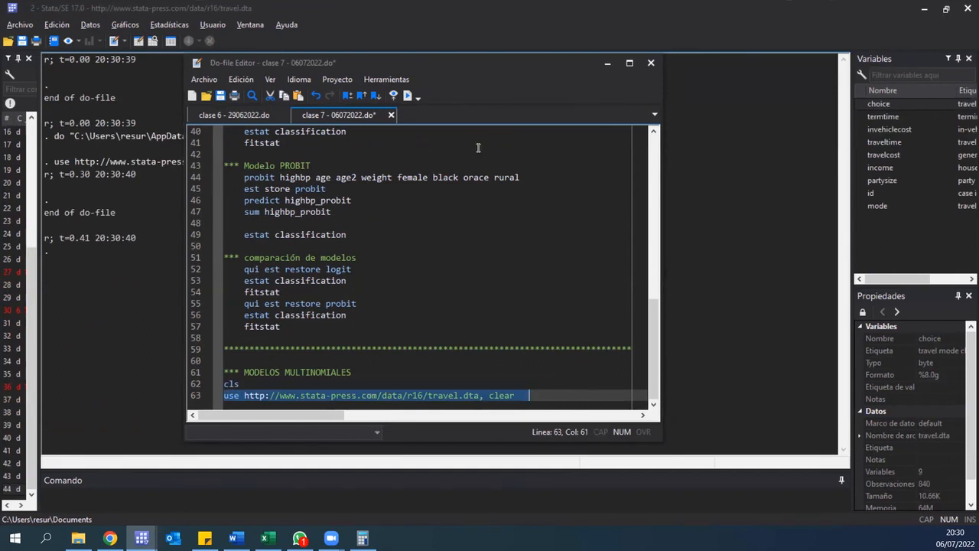
Remove the trailing spaces after the travel.dta use command and start a new line below it
left_click(523, 397)
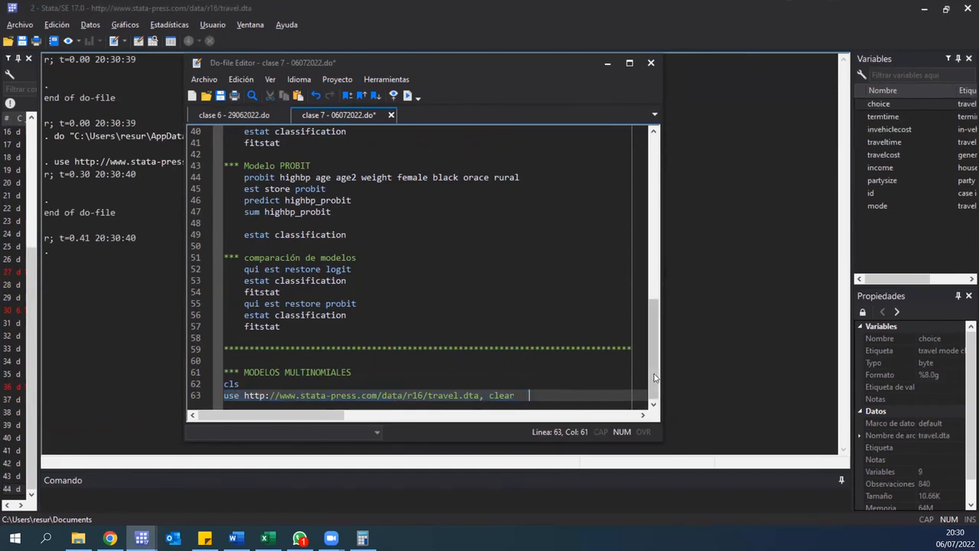
key("BackSpace")
key("BackSpace")
key("BackSpace")
key("Return")
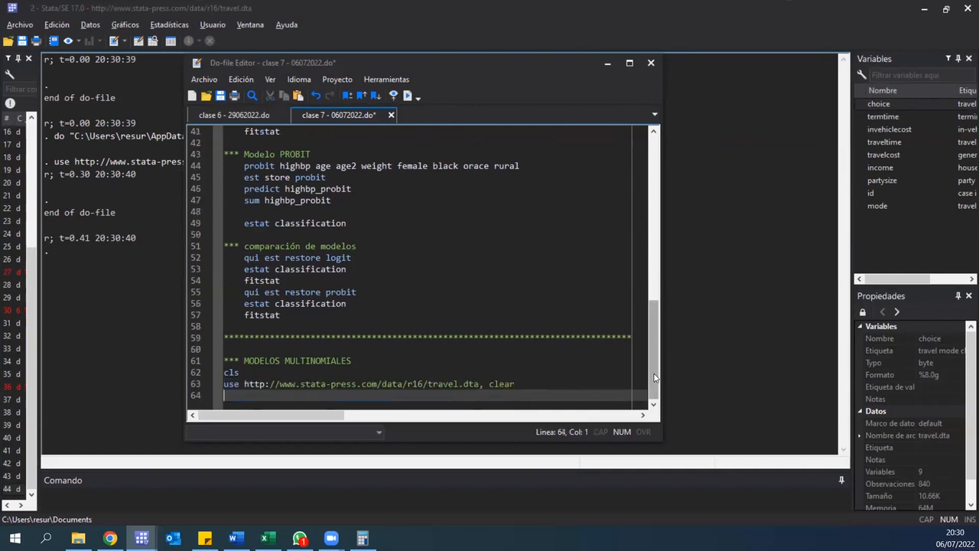
Add the indented line "d, full" below the travel.dta use command, run it, and check the observation and variable counts
key("Tab")
type("d, ful")
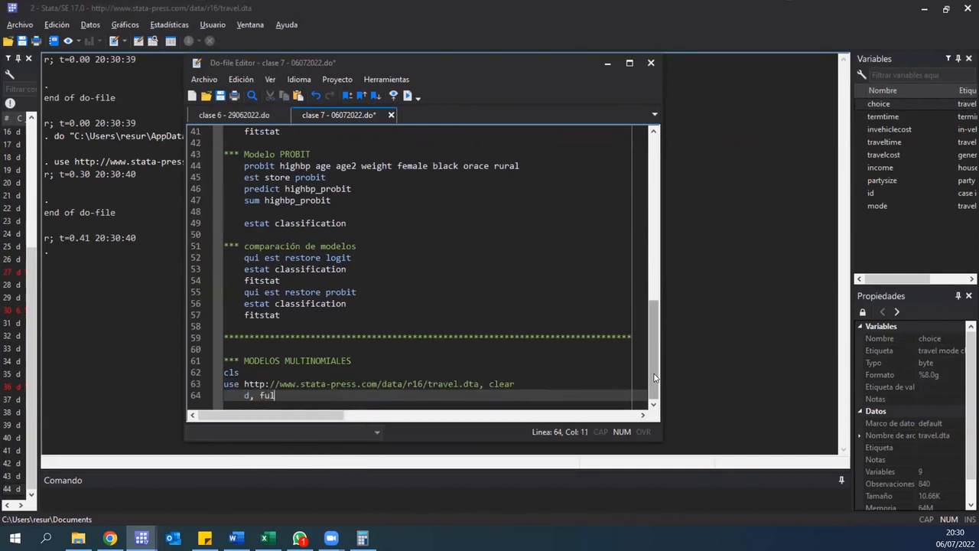
type("ll")
key("ctrl+d")
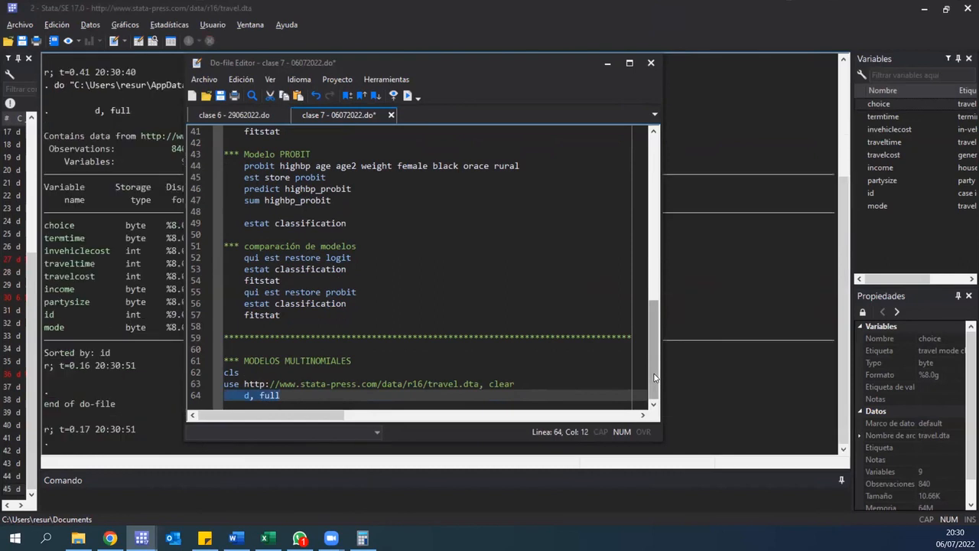
left_click(75, 245)
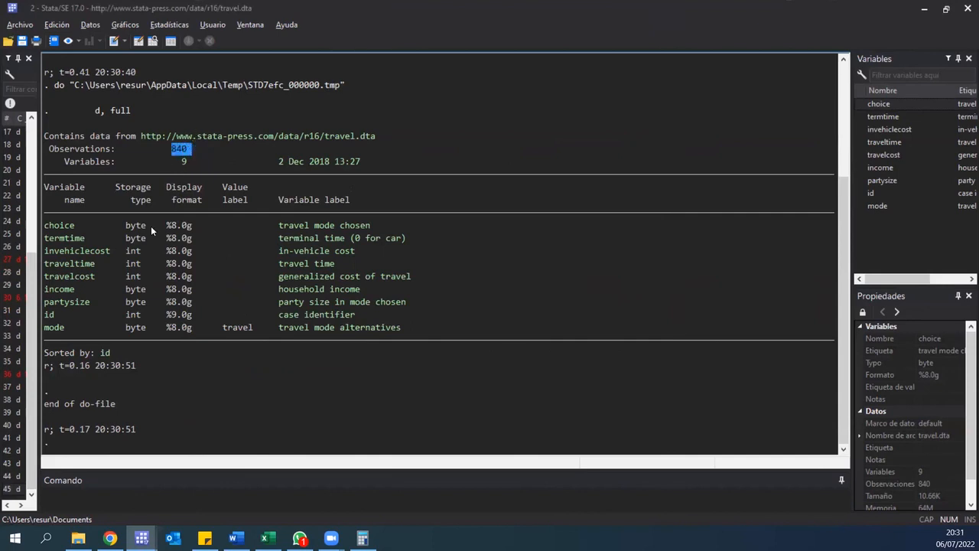
double_click(183, 161)
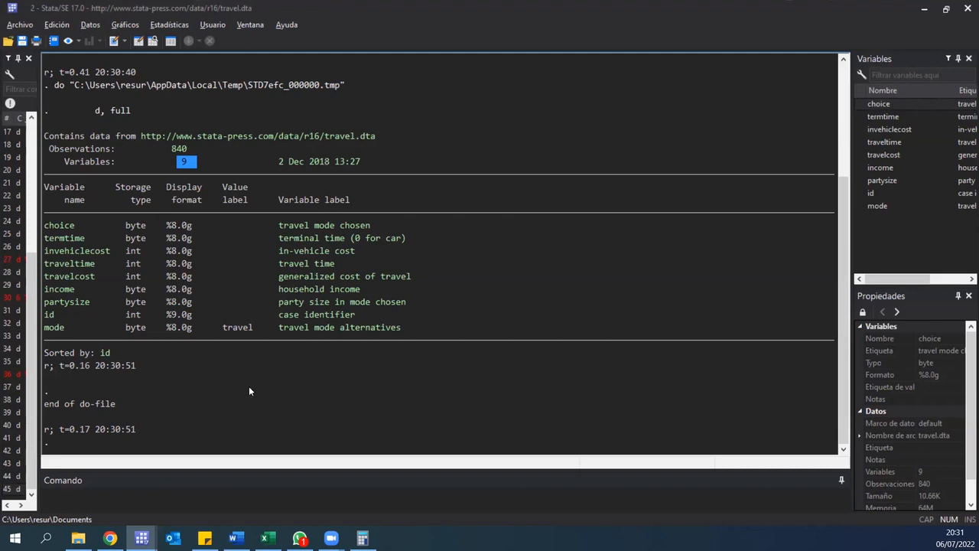
Open travel.dta in the data browser with the br command and move along the first row to inspect its variables
left_click(222, 505)
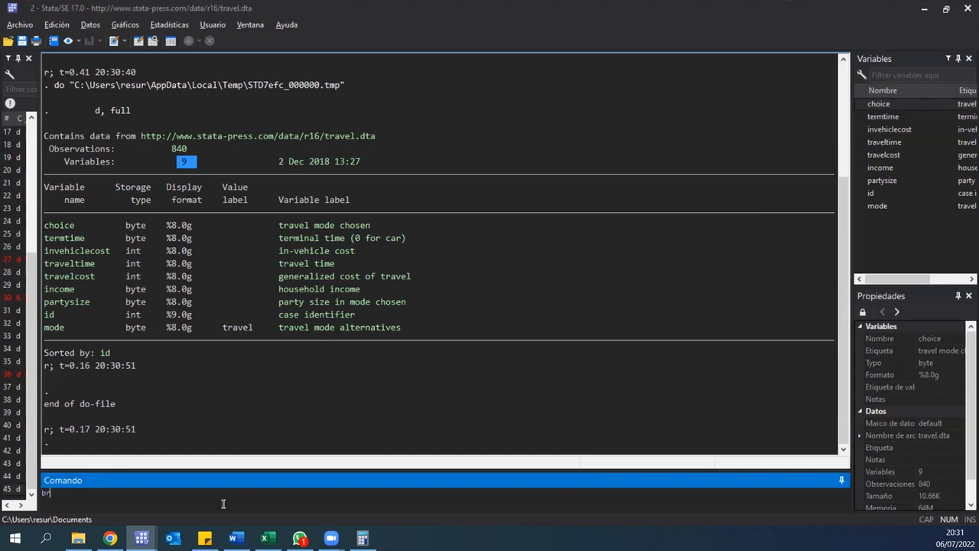
key("ctrl+8")
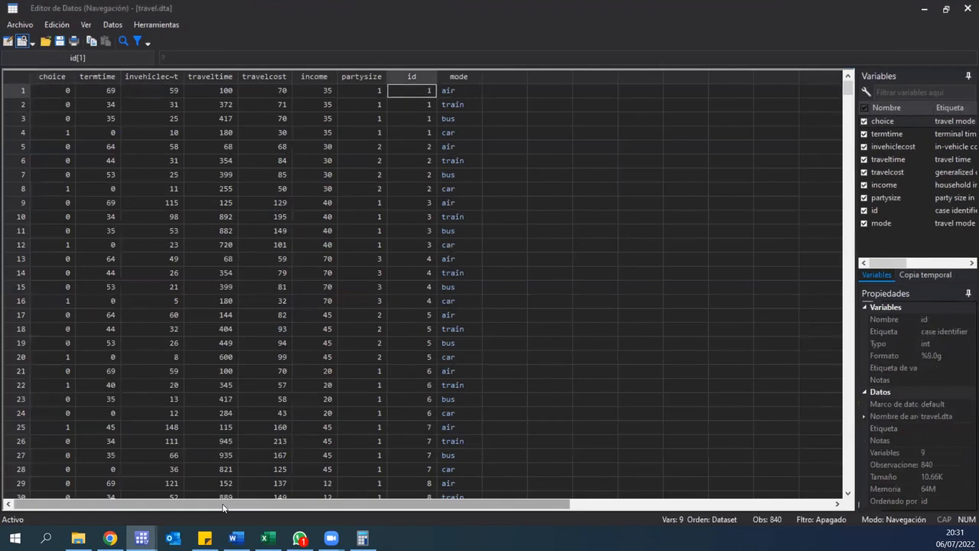
key("Right")
key("Right")
key("Right")
key("Right")
key("Right")
key("Right")
key("Right")
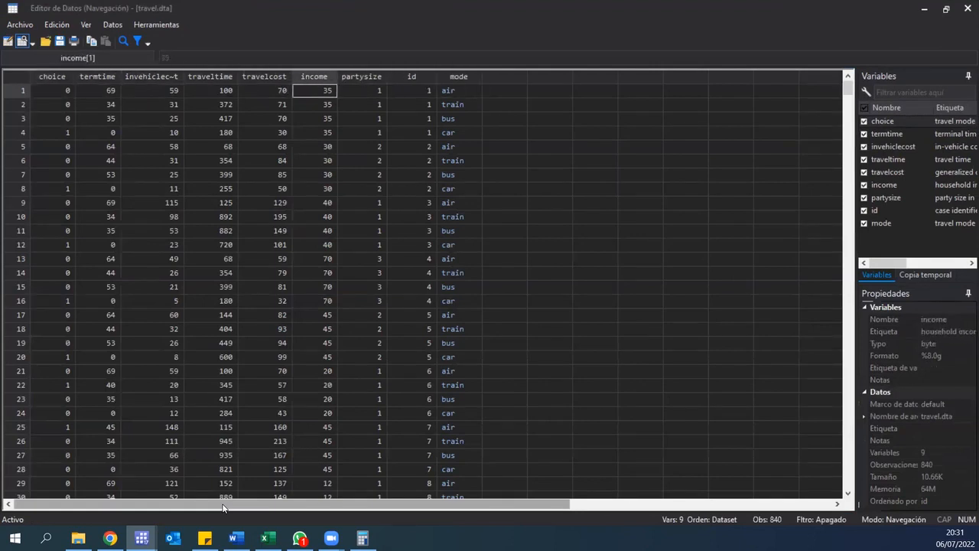
Highlight the id values in rows 1 to 4 to examine how the first case repeats across the travel modes
key("shift+Down")
key("shift+Down")
key("shift+Down")
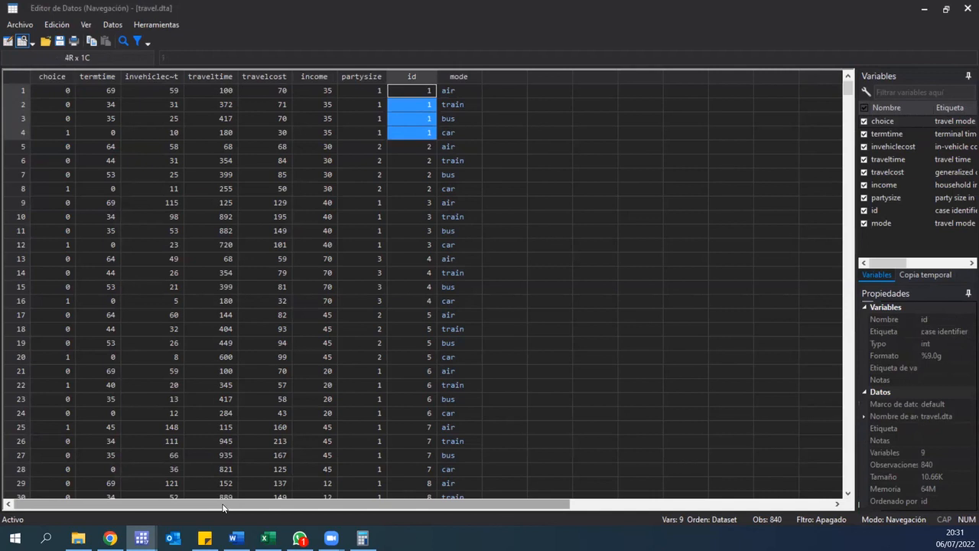
key("shift+Up")
key("shift+Up")
key("shift+Up")
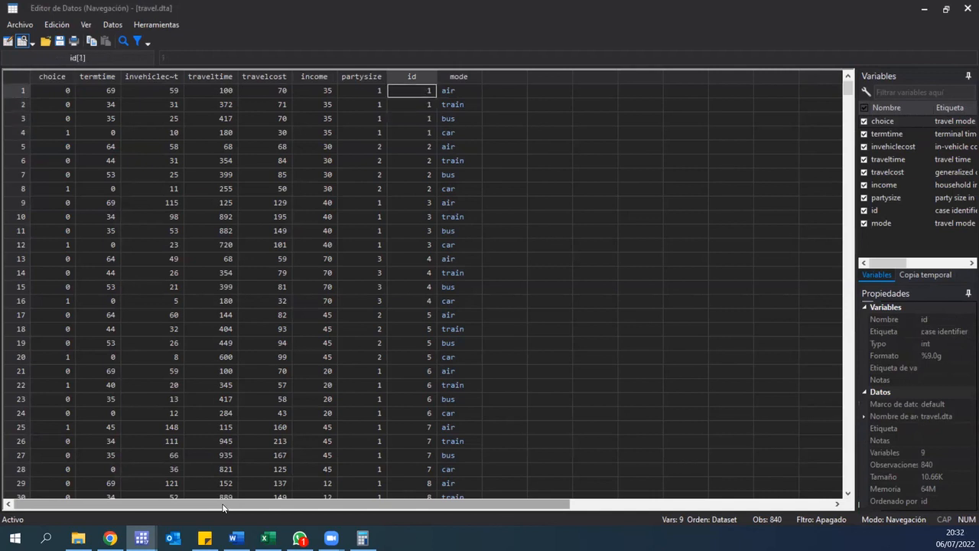
key("shift+Down")
key("shift+Down")
key("shift+Down")
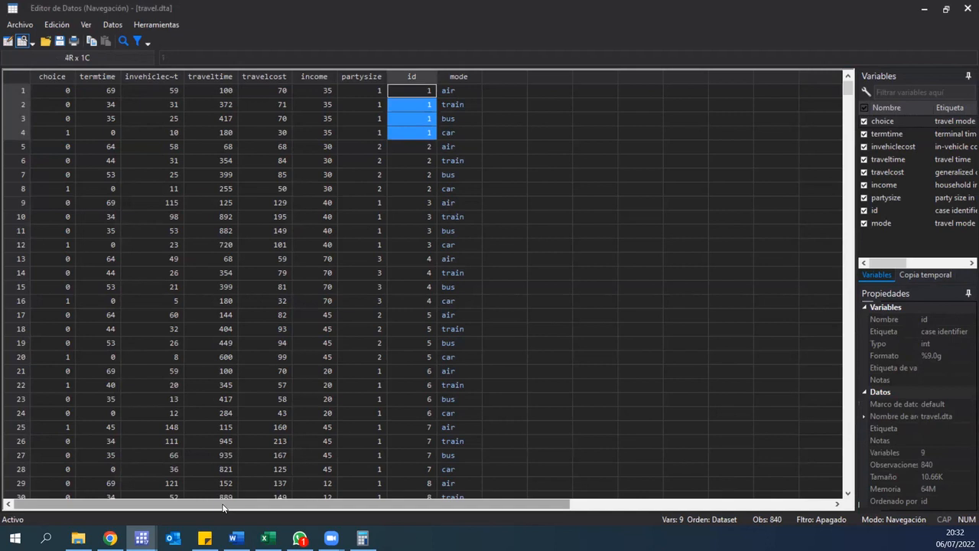
Examine the id values of the second and third cases and check them against the variable descriptions in the results
key("Down")
key("Down")
key("Down")
key("Down")
key("Down")
key("Down")
key("Down")
key("Down")
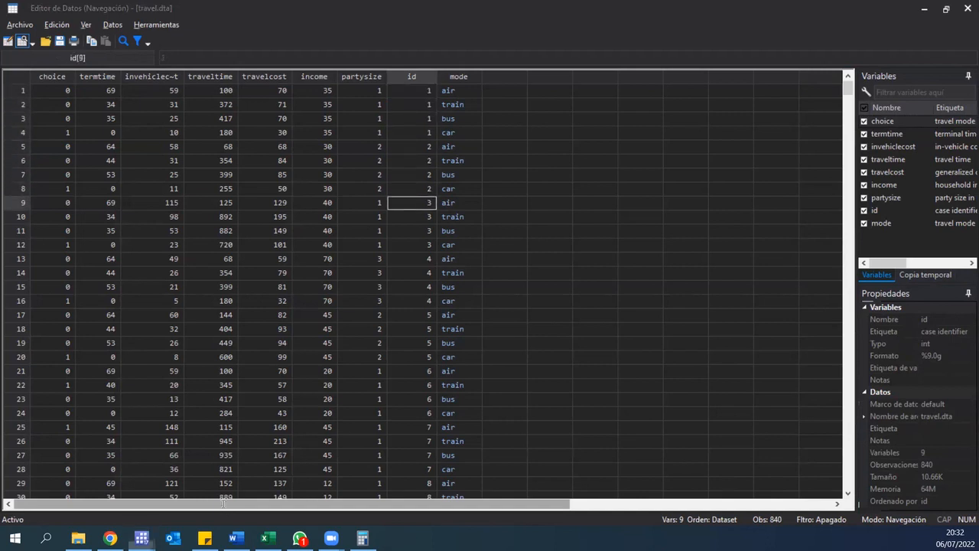
key("alt+Tab")
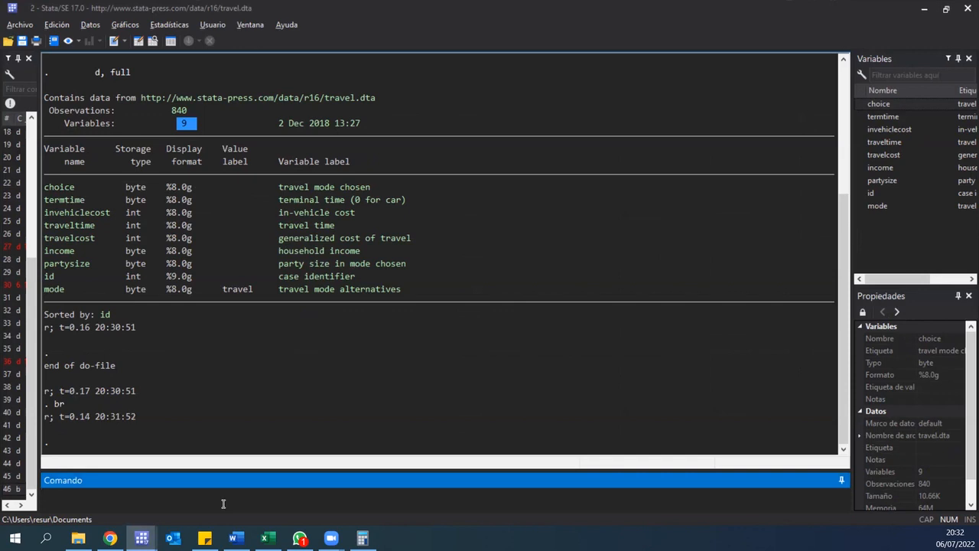
key("alt+Tab")
key("Up")
key("Up")
key("Up")
key("Up")
key("Up")
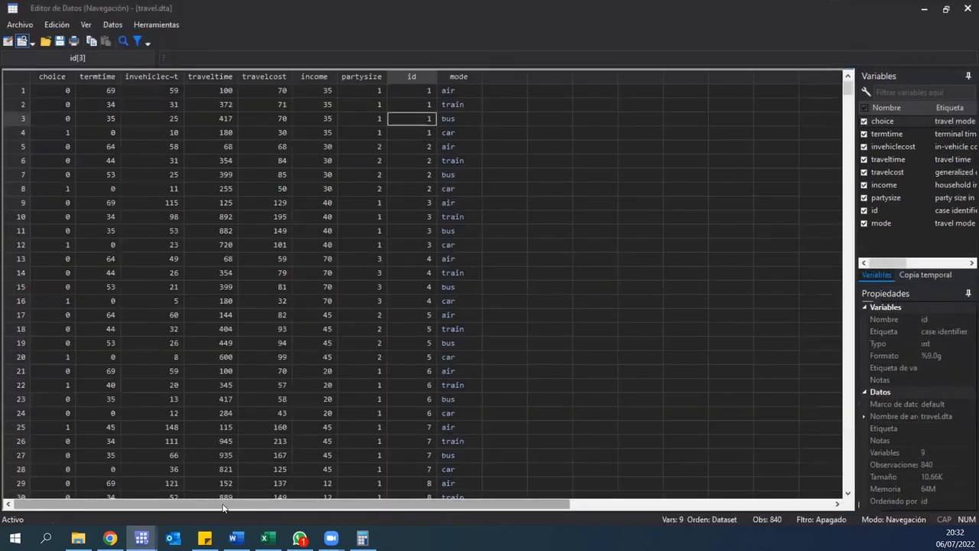
key("alt+Tab")
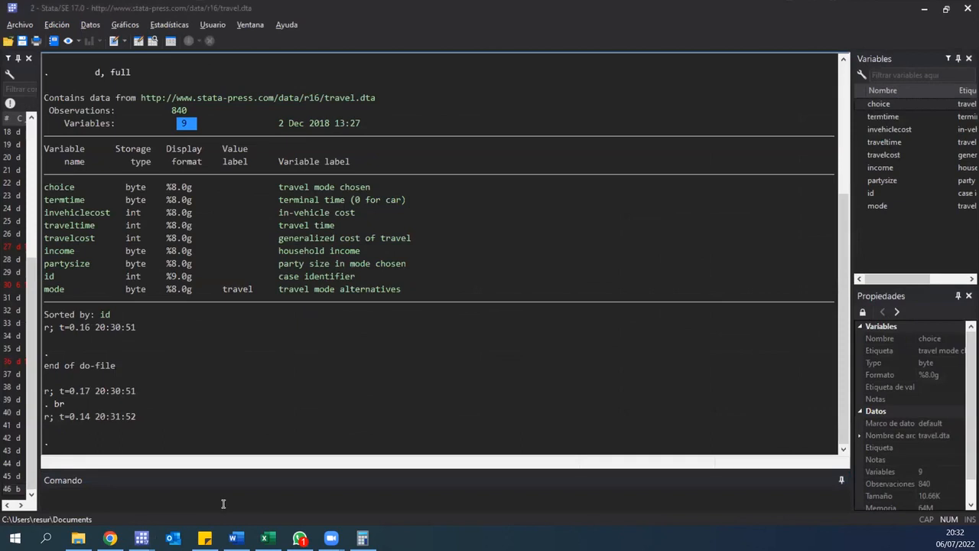
Add the line "tab mode" below "d, full" in the do-file and run it
key("alt+Tab")
key("Return")
type("tab")
key("alt+Tab")
key("alt+Tab")
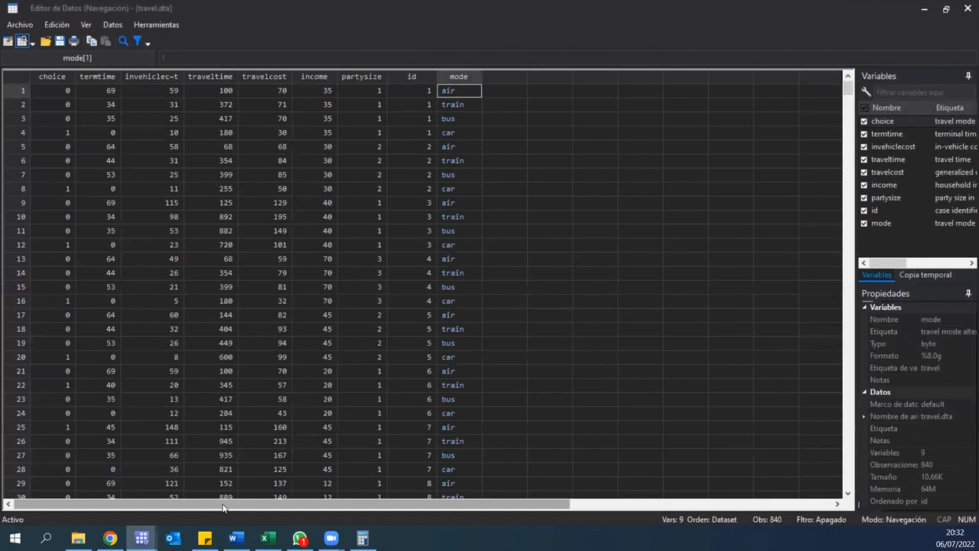
key("alt+Tab")
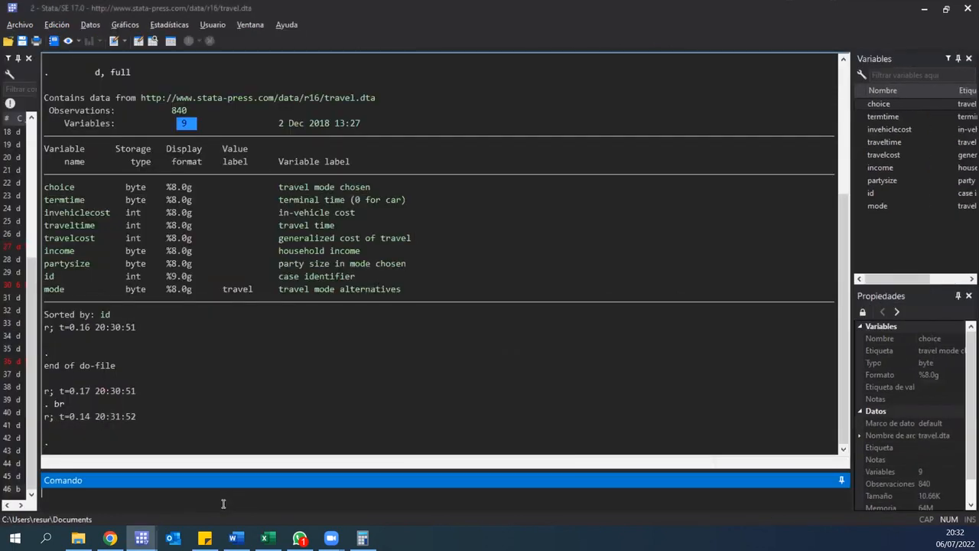
key("alt+Tab")
type("mode")
key("shift+Home")
key("ctrl+d")
key("alt+Tab")
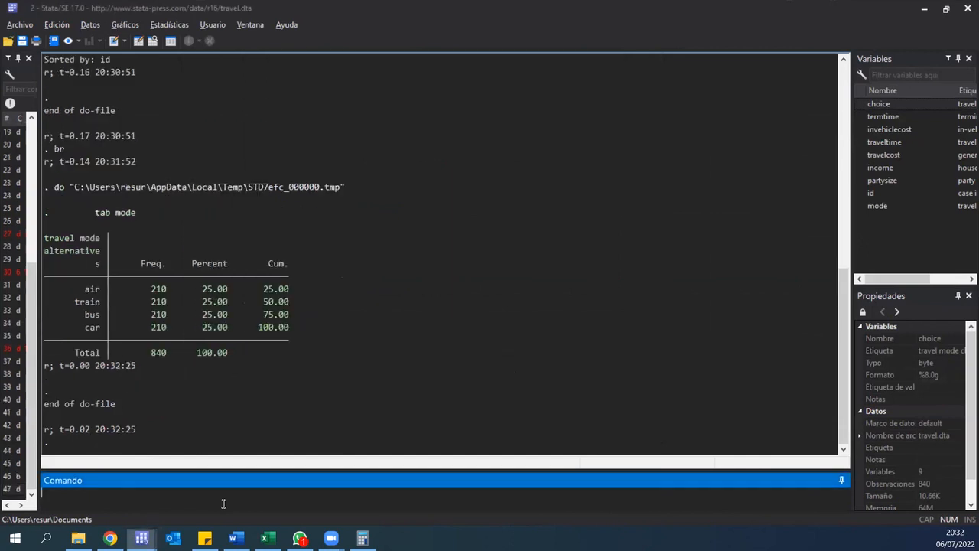
Check the frequencies of the travel modes and the total in the tab mode output
left_click(170, 289)
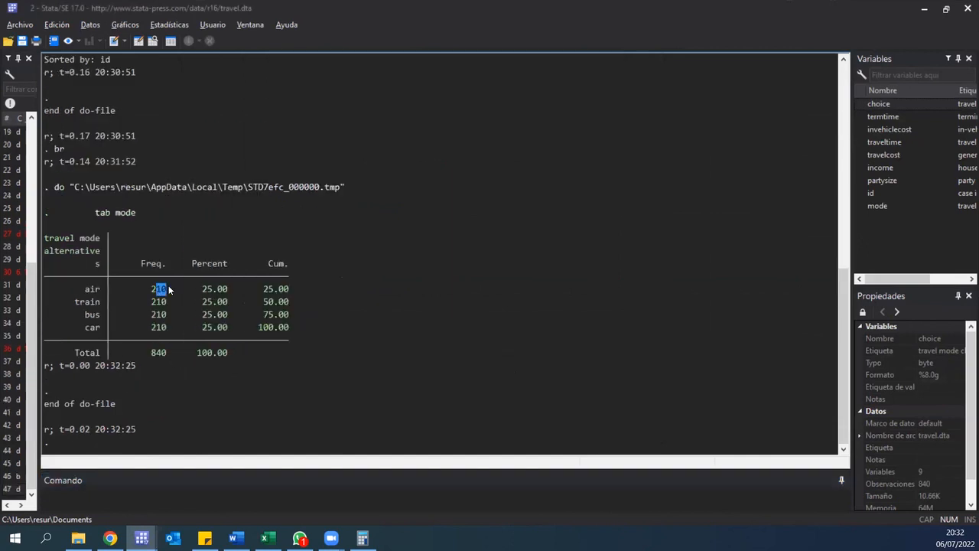
double_click(157, 301)
double_click(158, 314)
double_click(154, 350)
left_click_drag(150, 290, 169, 292)
key("alt+Tab")
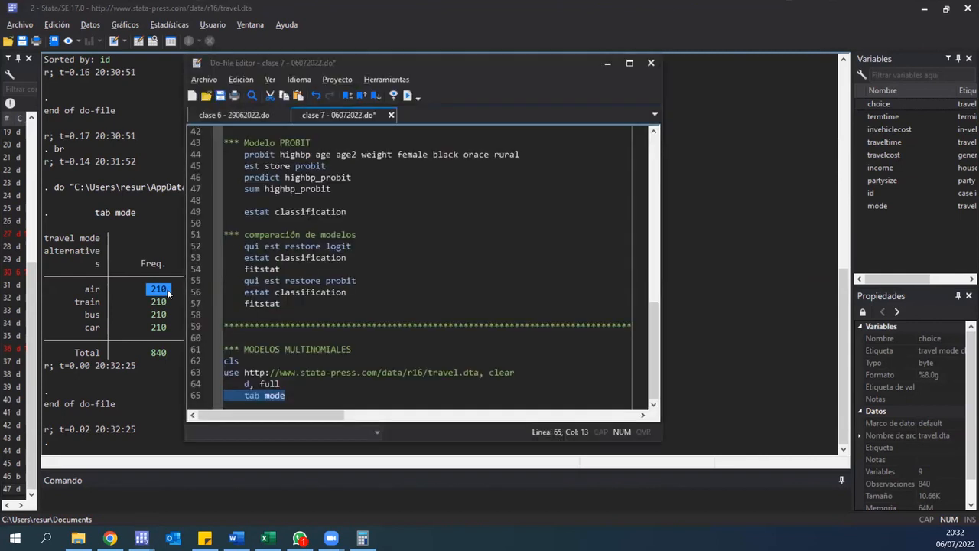
Highlight all nine variables in rows 1 to 4 of the data browser to examine the first case
key("alt+Tab")
key("Left")
key("Left")
key("Left")
key("Left")
key("Left")
key("Left")
key("Left")
key("Left")
key("Down")
key("Down")
key("Down")
key("shift+Up")
key("shift+Up")
key("shift+Up")
key("ctrl+shift+Right")
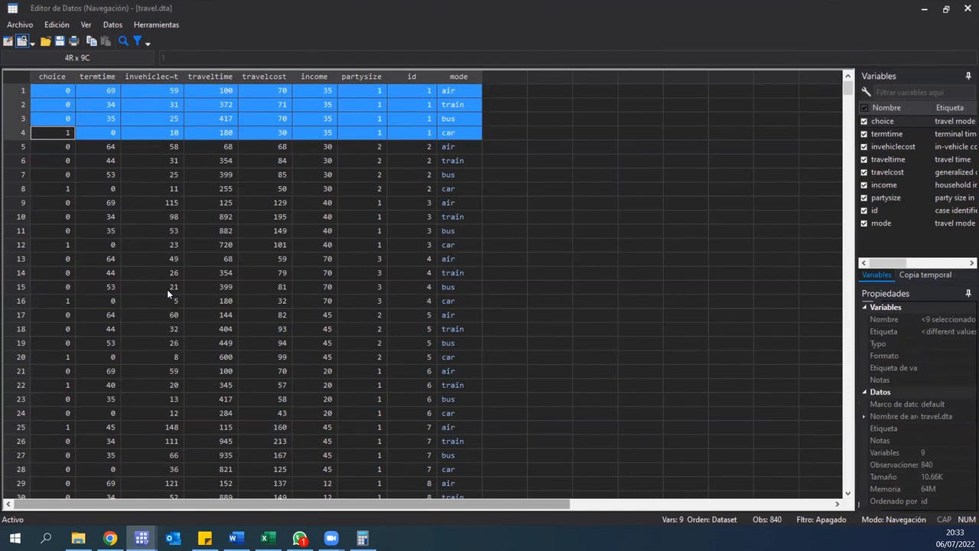
Examine the chosen car row of case 1 and the four rows of case 2 in the data browser
key("Down")
key("Up")
key("shift+End")
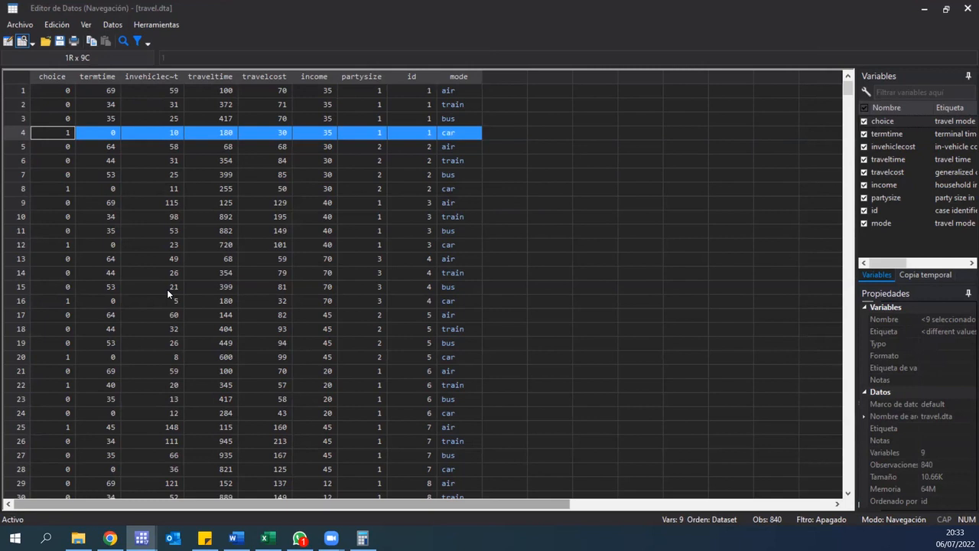
left_click_drag(447, 189, 73, 156)
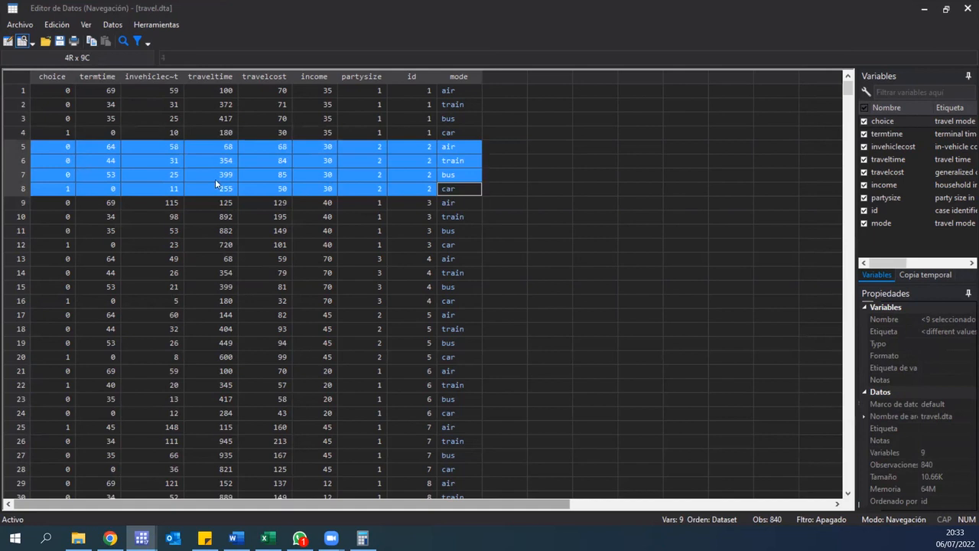
Examine the four alternative rows of case 17 and of case 30 to see which travel mode each chose
scroll(514, 233, "down", 18)
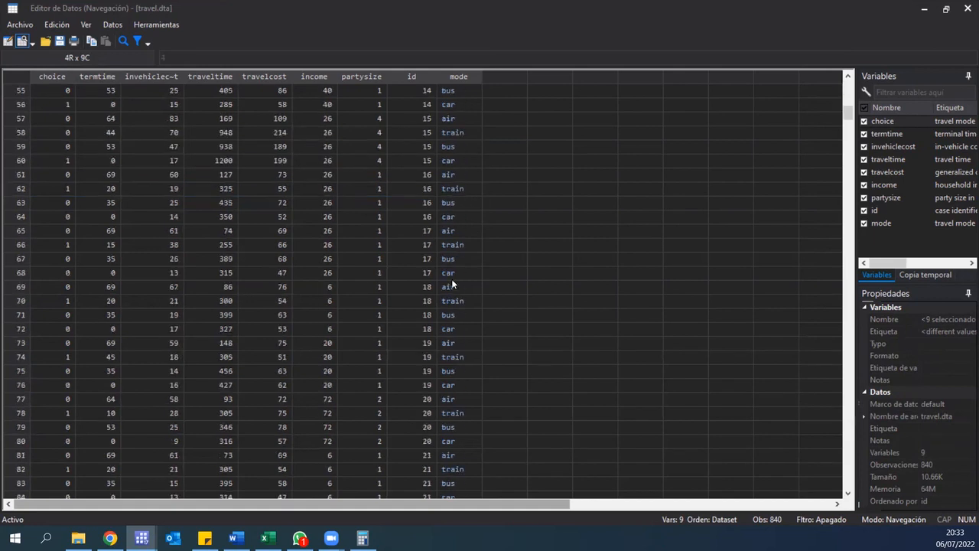
left_click_drag(446, 230, 52, 268)
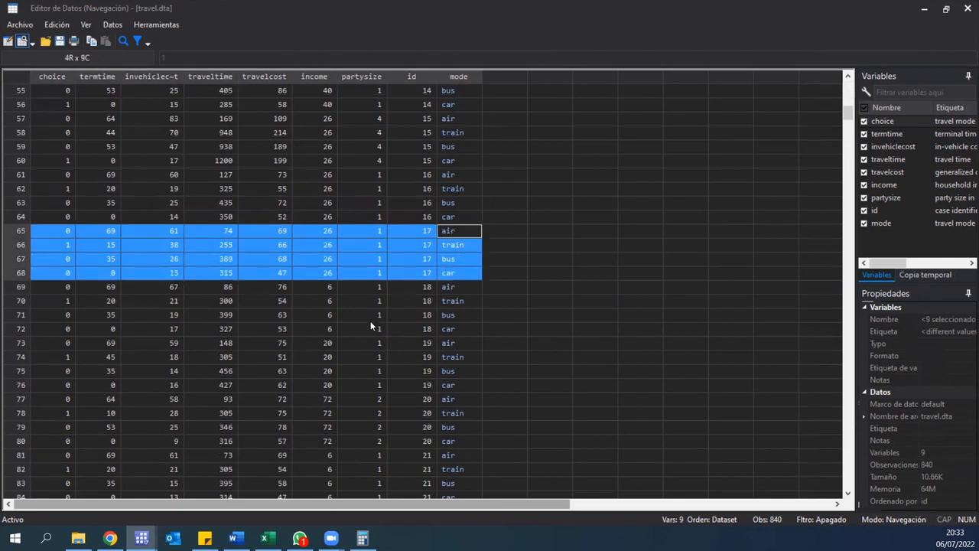
scroll(370, 321, "down", 16)
left_click_drag(451, 286, 62, 328)
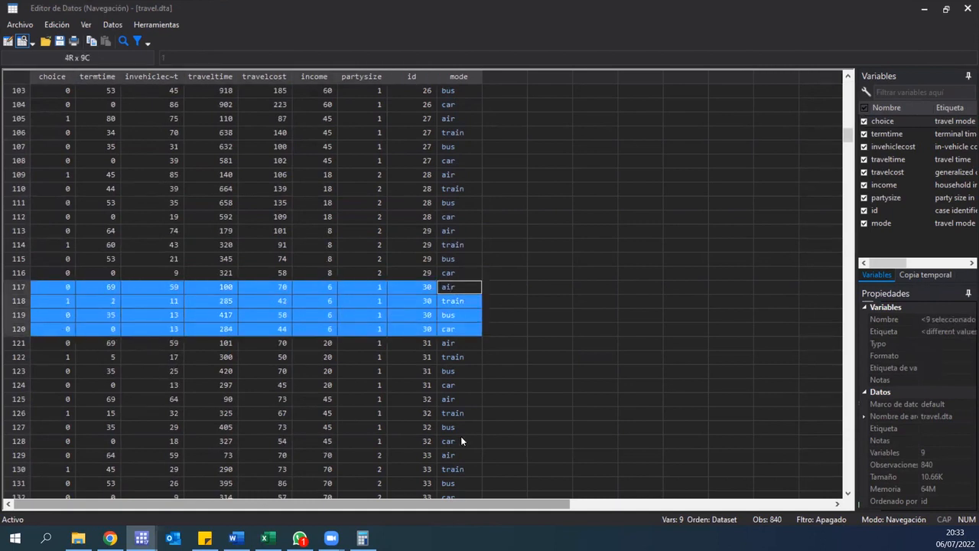
Examine the four rows of case 44, focusing on its values in the choice column
scroll(456, 419, "down", 8)
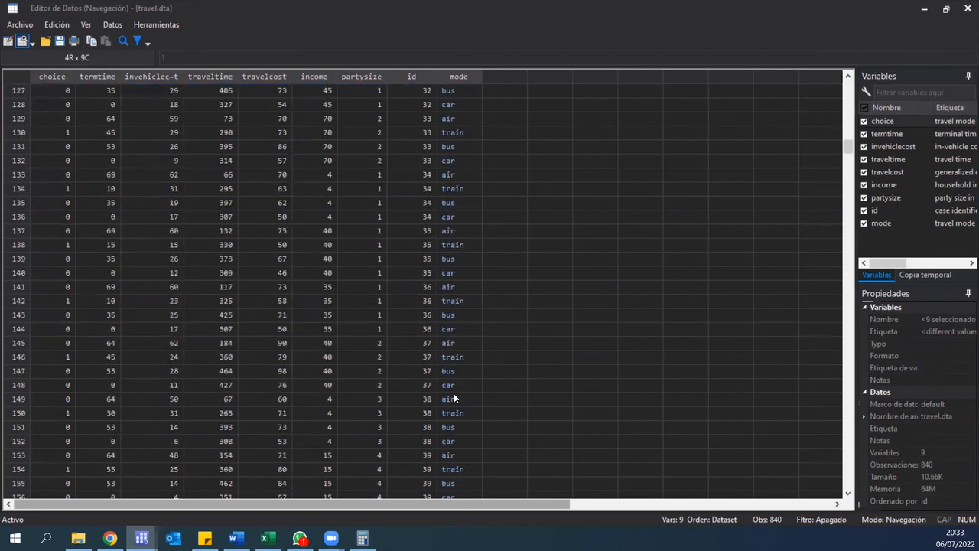
scroll(291, 435, "down", 1)
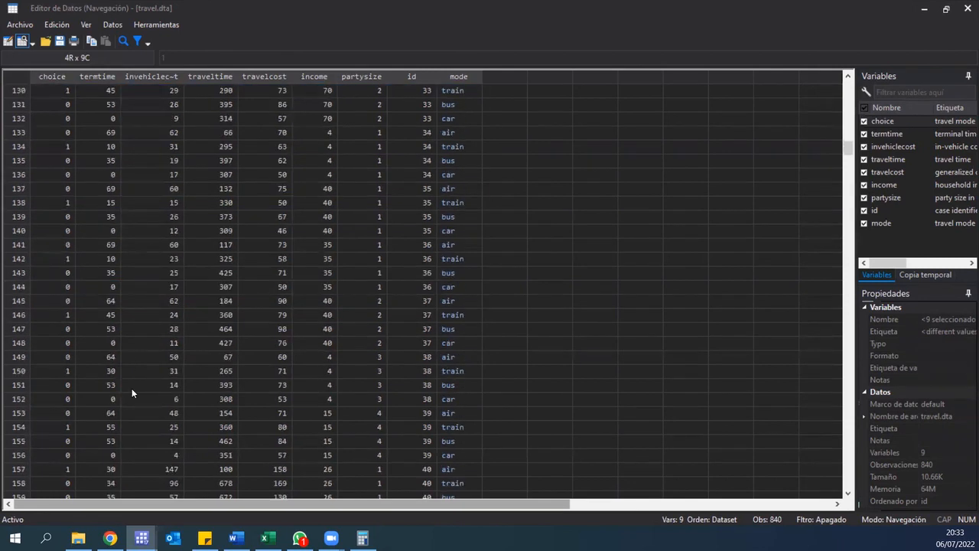
scroll(396, 383, "down", 7)
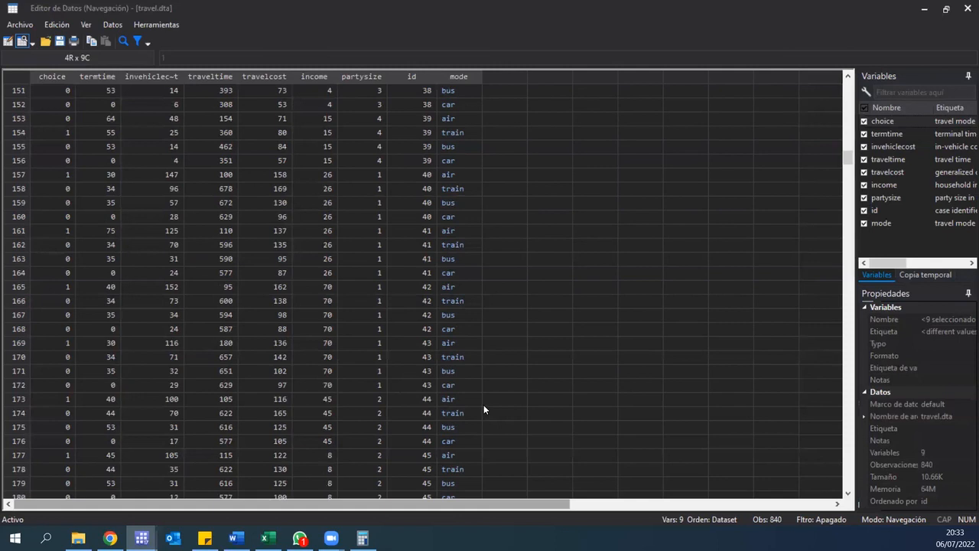
left_click_drag(478, 401, 413, 386)
left_click_drag(185, 384, 65, 446)
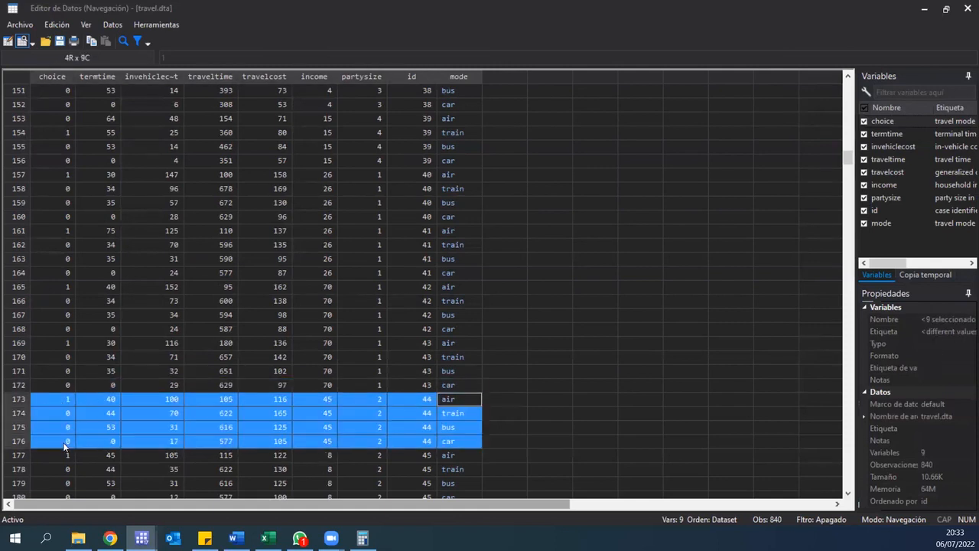
left_click(61, 399)
left_click_drag(61, 399, 66, 441)
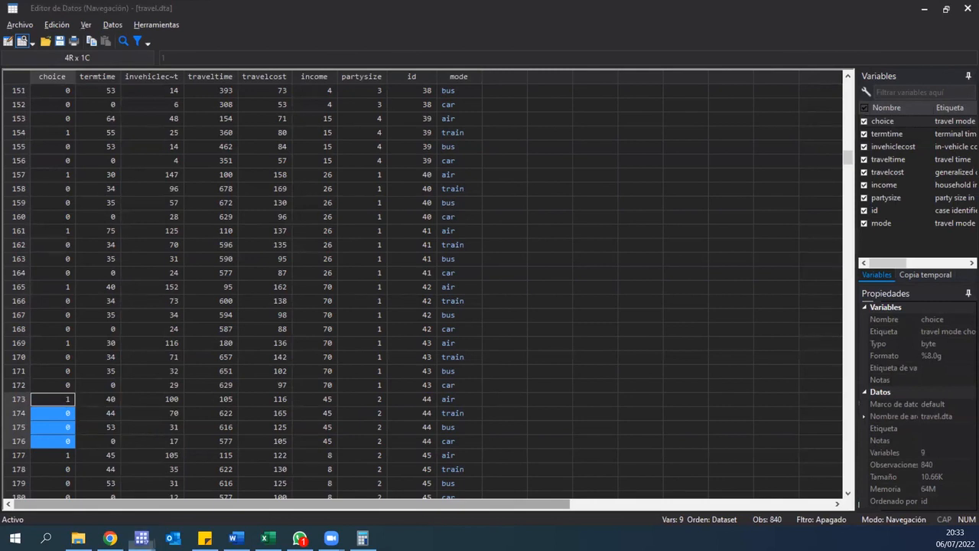
Add the line gen individuo = id below tab mode in the clase 7 do-file
key("alt+Tab")
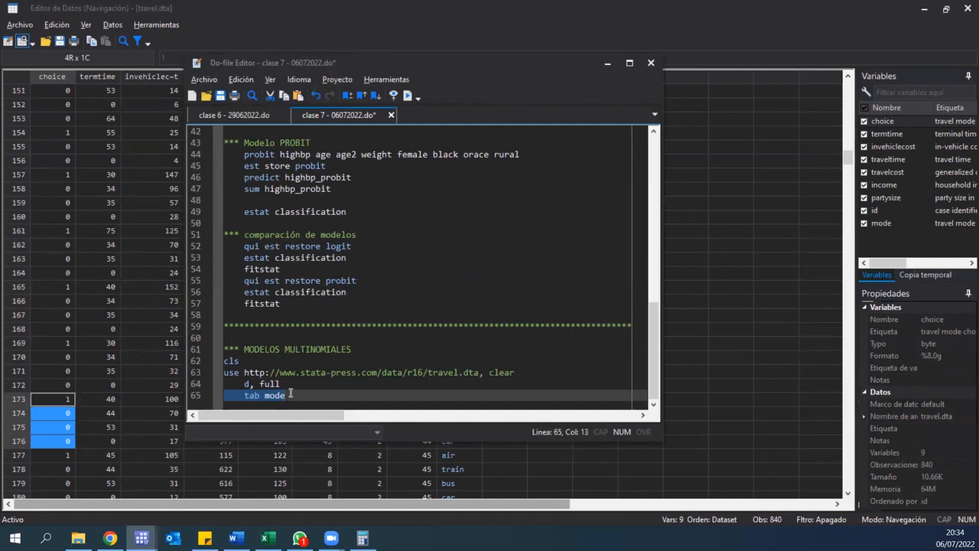
key("End")
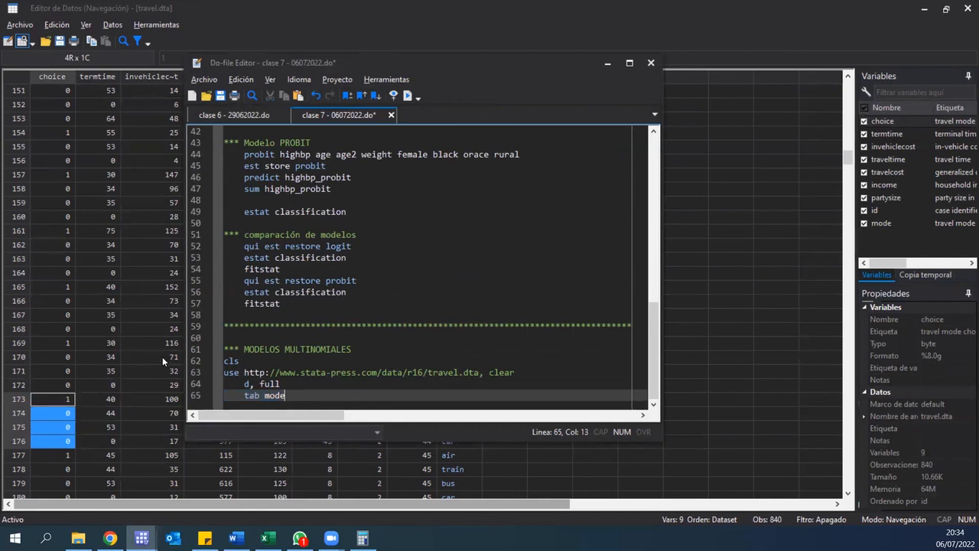
key("Return")
key("Return")
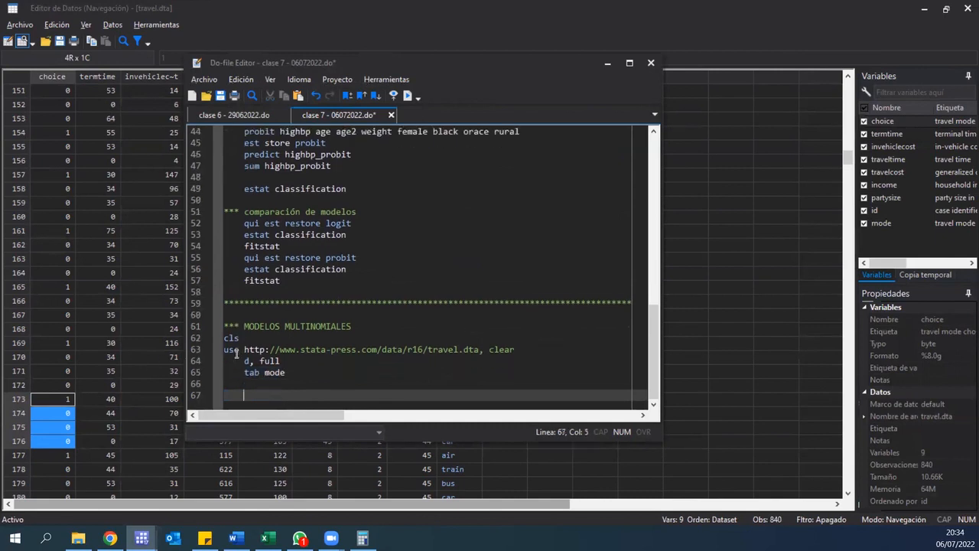
type("gen")
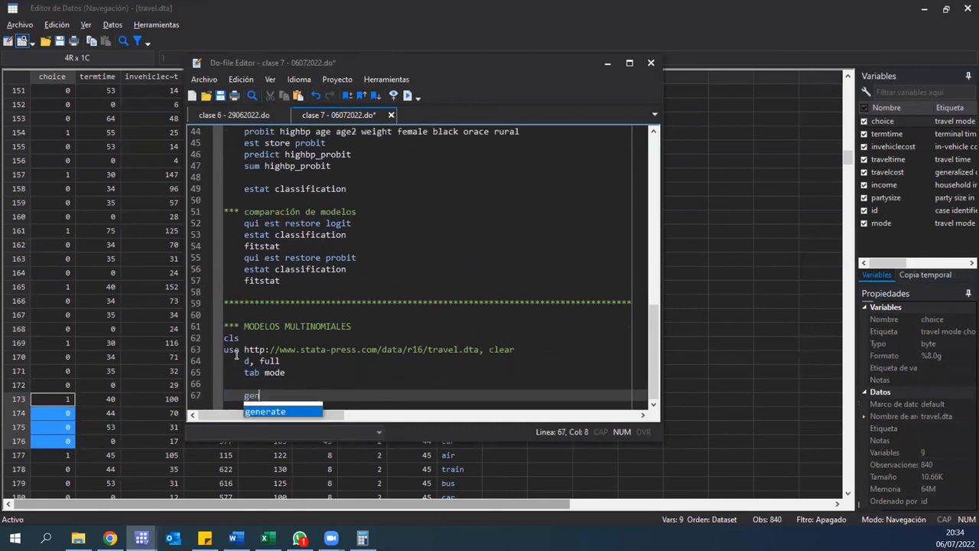
type(" indivudio")
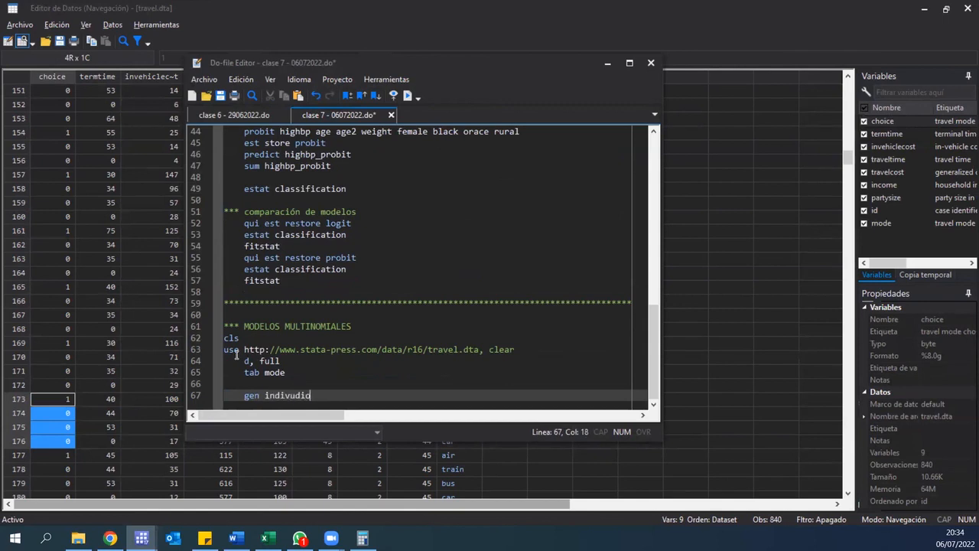
key("BackSpace")
key("BackSpace")
key("BackSpace")
key("BackSpace")
type("iduo = id")
key("Return")
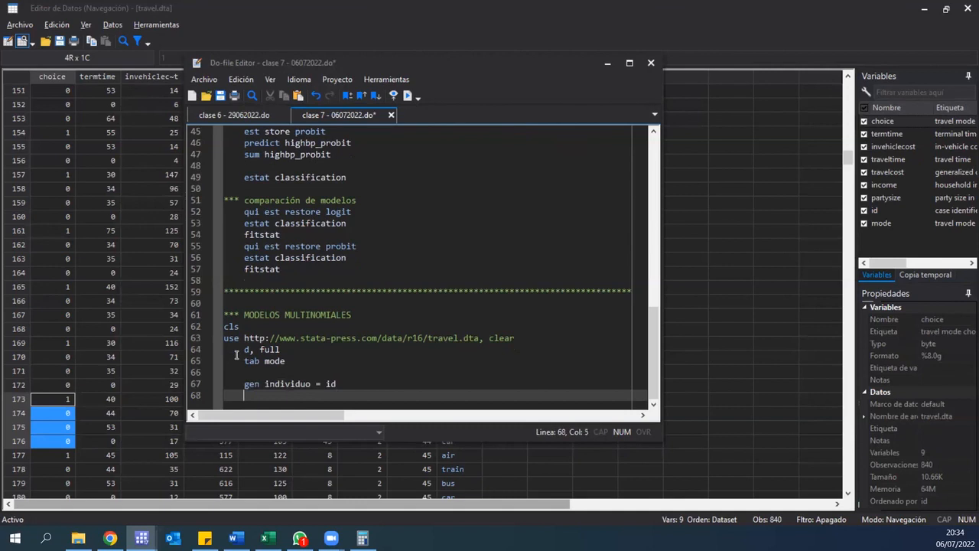
Add the line clonevar medio_transporte = modelo and begin a gen elección line below it
type("clonev")
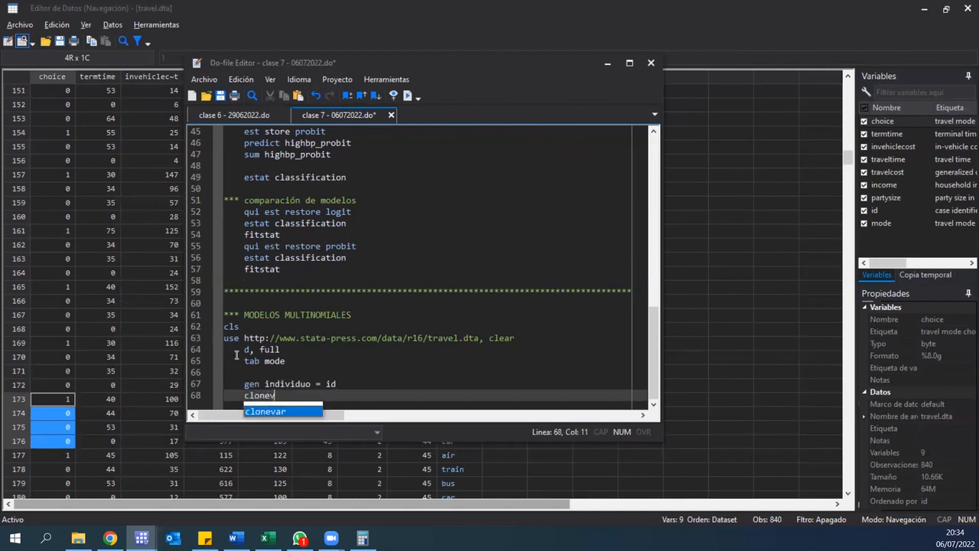
type("ar medi")
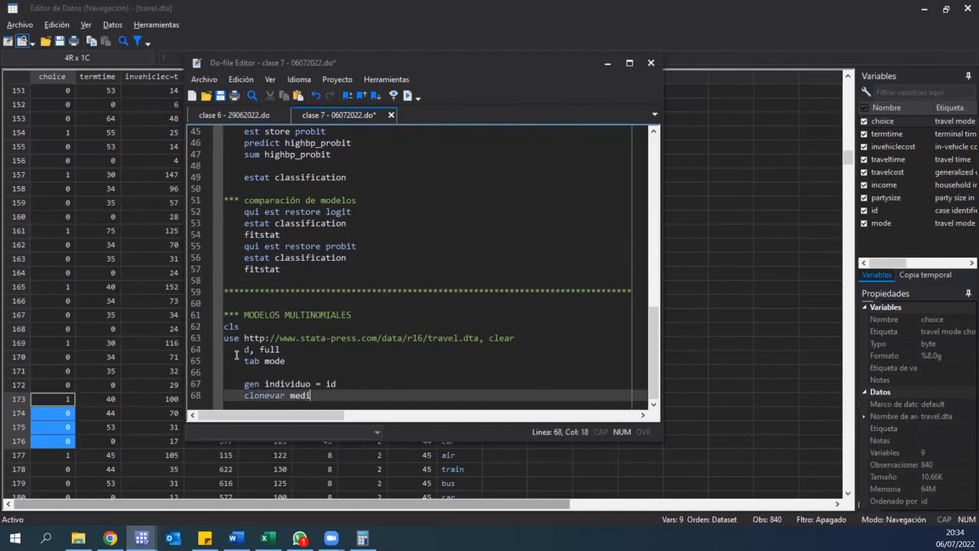
type("o_transporte = modelo")
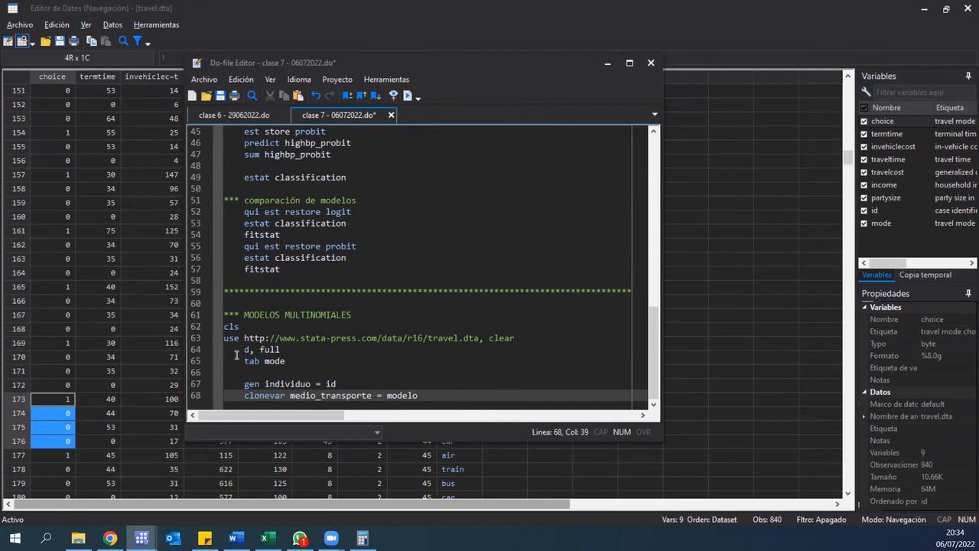
type("gen elección")
key("ctrl+Left")
key("ctrl+Left")
key("Right")
key("Right")
key("Right")
key("Right")
key("Right")
key("Right")
key("Return")
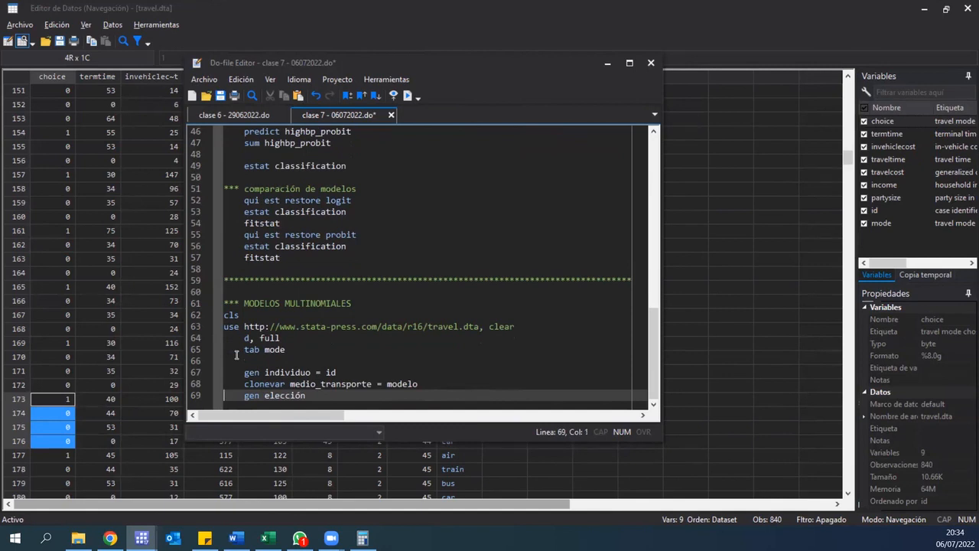
Correct the clonevar source to mode and complete the following line as gen elección = choice
key("Left")
key("Left")
key("Delete")
key("BackSpace")
key("Down")
type("= choice")
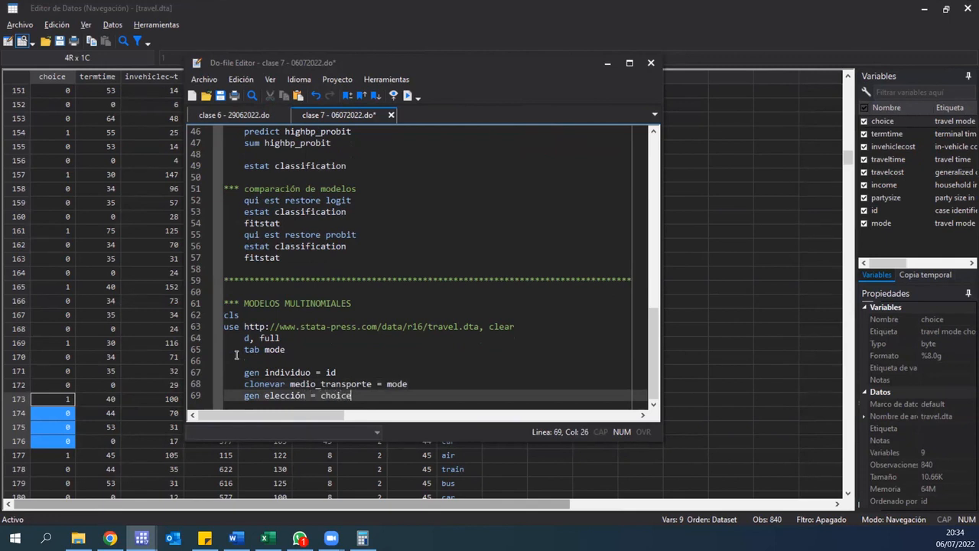
Add the line drop id mode choice after the variable-generation commands
key("Return")
type("drop id")
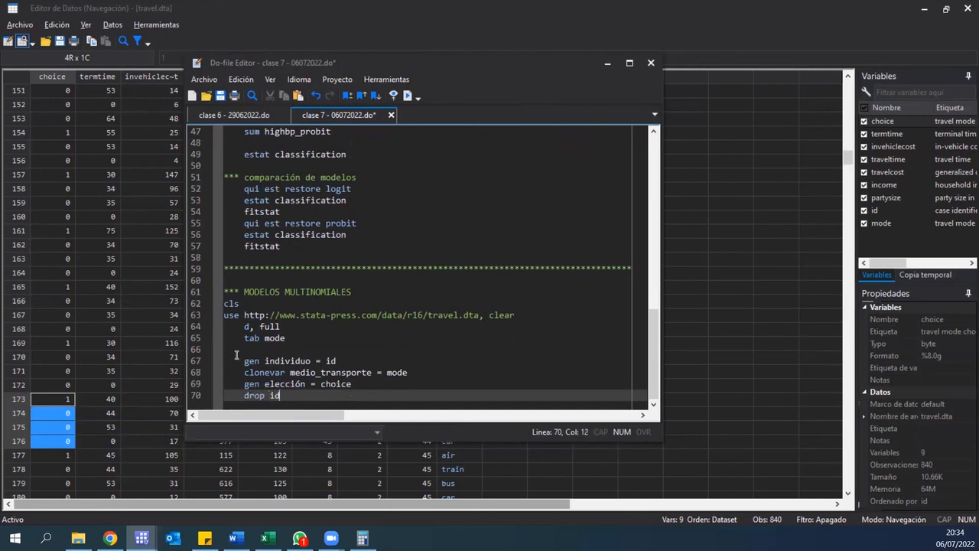
type(" mode choice")
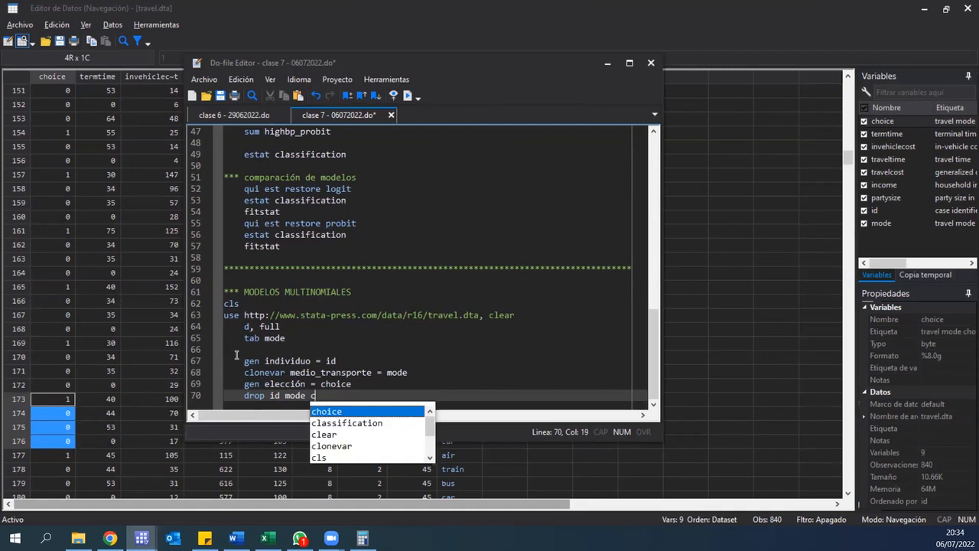
Run the multinomial section from cls through drop id mode choice
key("shift+Up")
key("shift+Up")
key("shift+Up")
key("shift+Up")
key("shift+Up")
key("shift+Up")
key("shift+Up")
key("shift+Up")
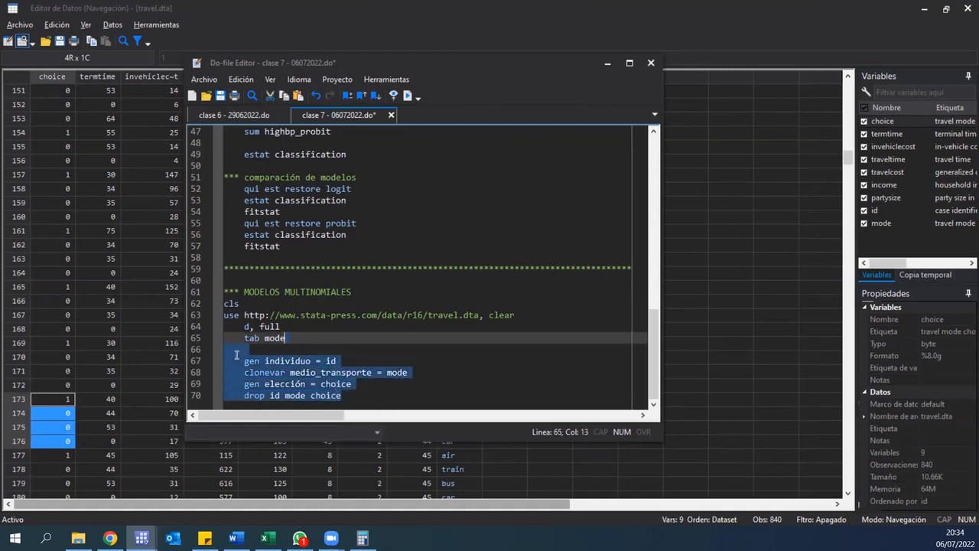
key("ctrl+d")
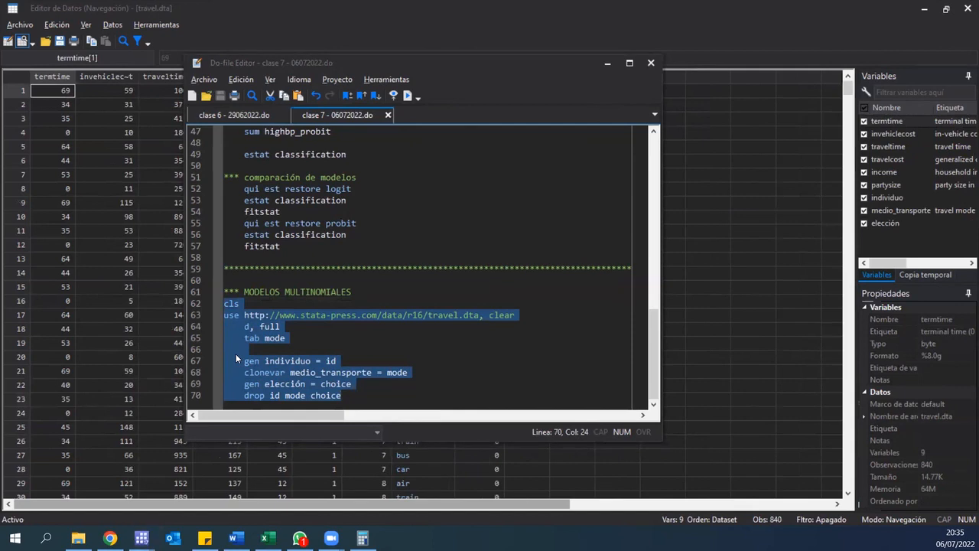
Examine the individuo, medio_transporte and elección columns in the data browser from the first to the last row
key("alt+Tab")
key("Right")
key("Right")
key("Right")
key("Right")
key("Right")
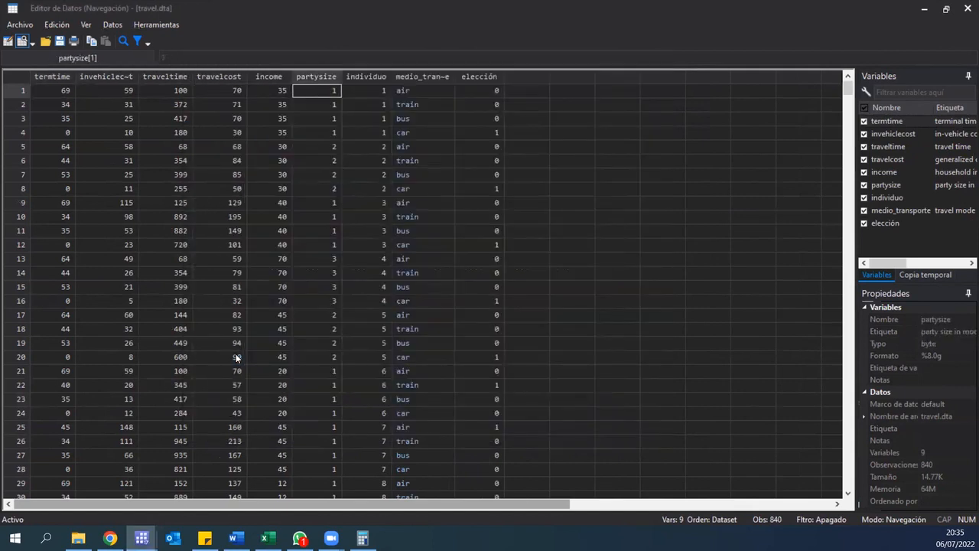
key("Right")
key("ctrl+Down")
key("Right")
key("ctrl+Up")
key("Right")
key("ctrl+Down")
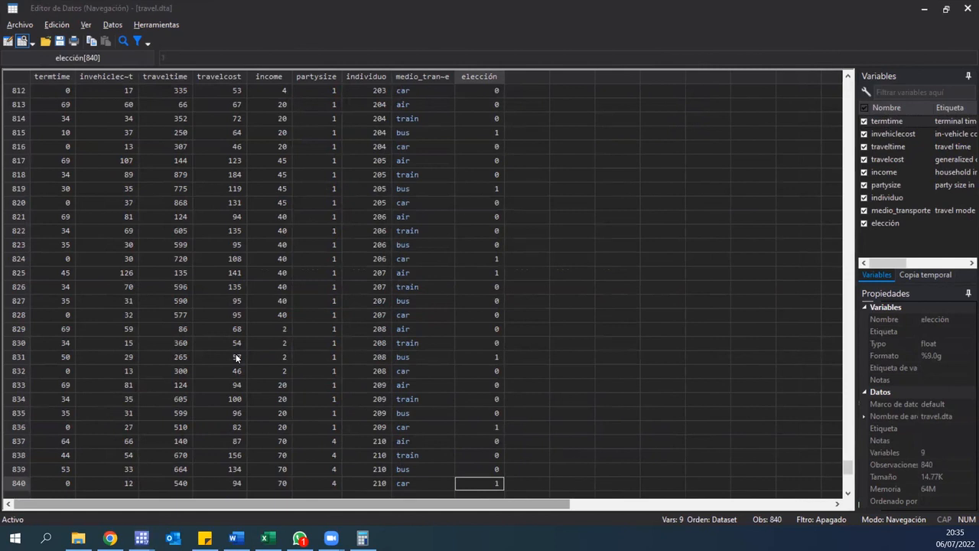
Add the line order individuo, first to the do-file and run it
key("alt+Tab")
key("Right")
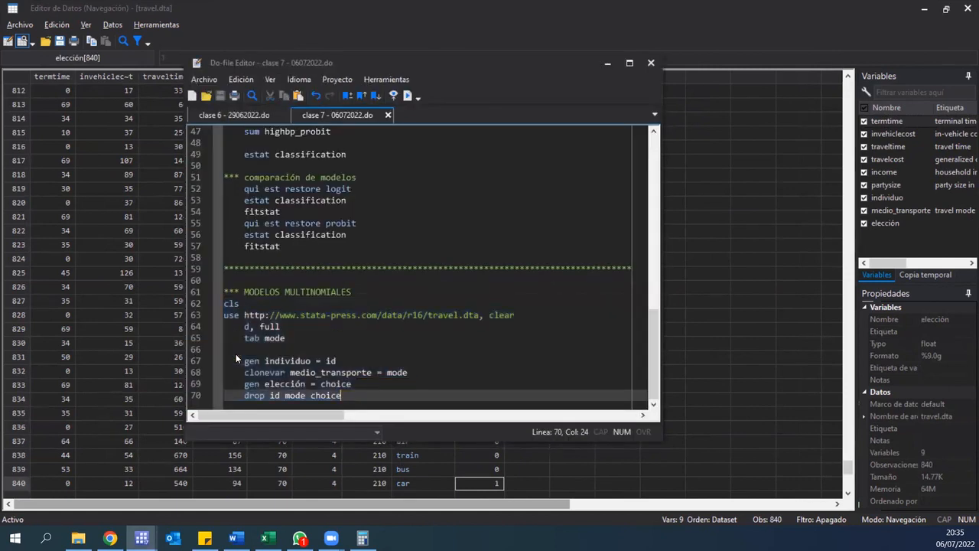
key("Return")
key("Return")
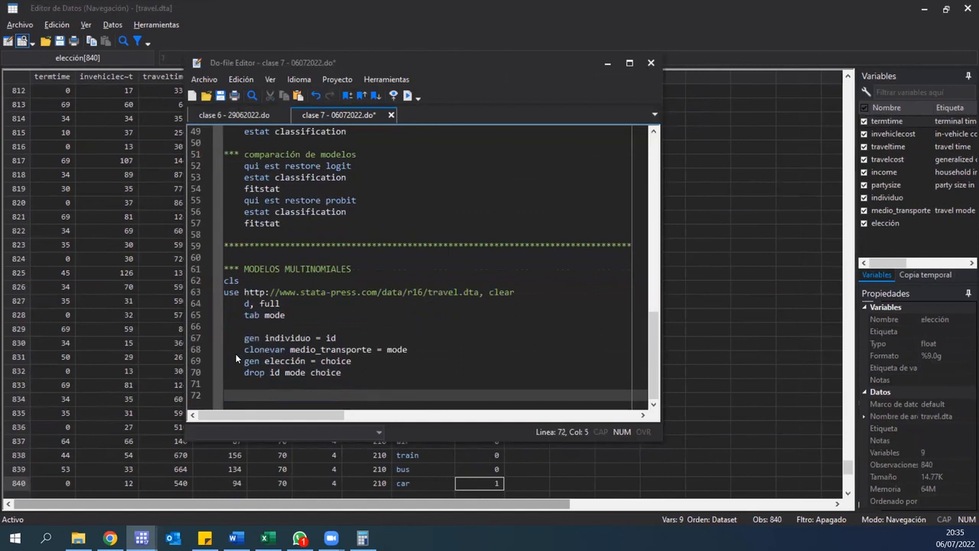
key("Up")
type("order ")
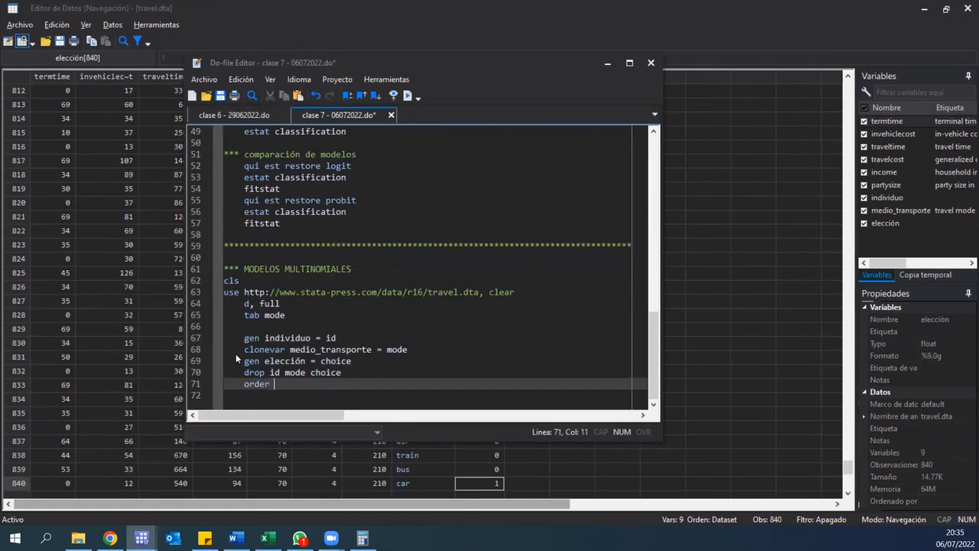
type("individuo")
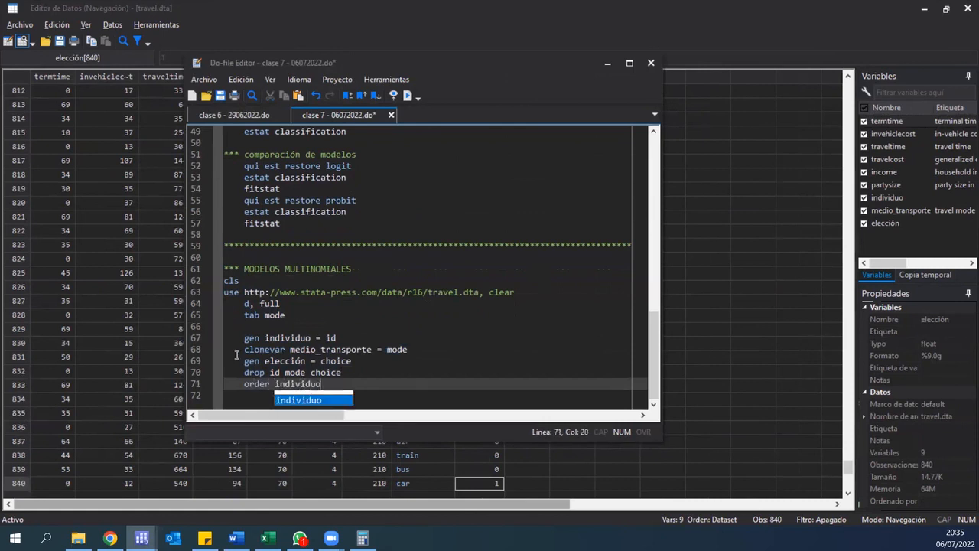
type(", firts")
key("BackSpace")
key("BackSpace")
type("st")
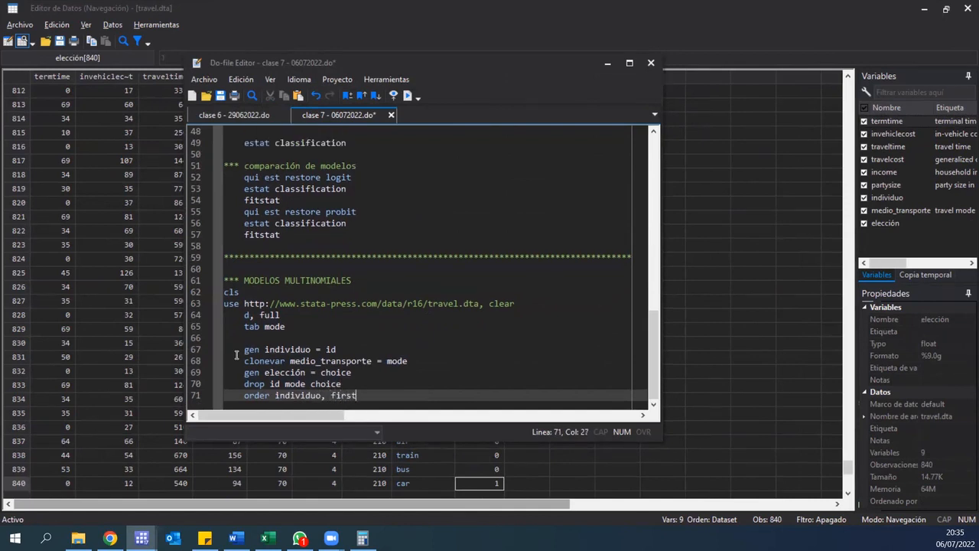
key("ctrl+d")
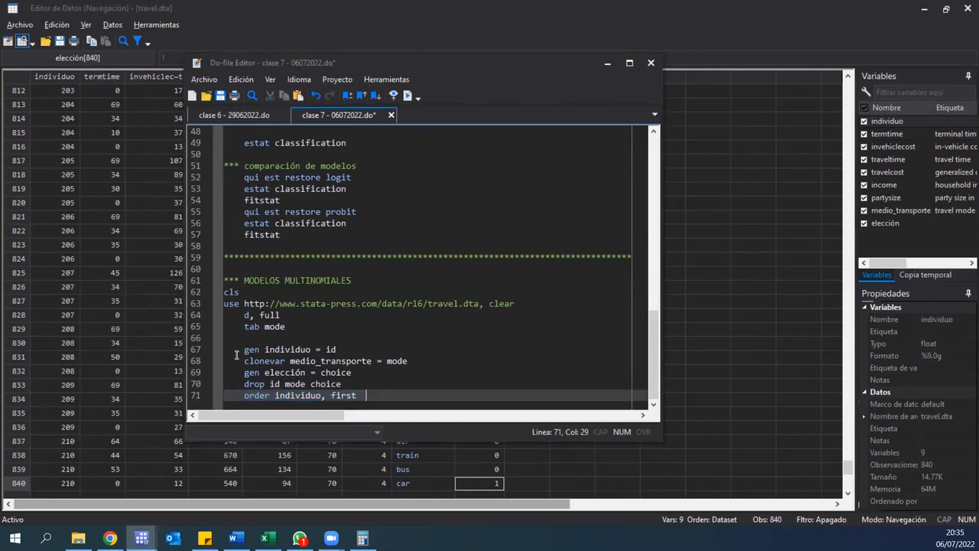
Add the line order medio_transporte, after(individuo), run it, and leave a blank line below it
key("Return")
type("order")
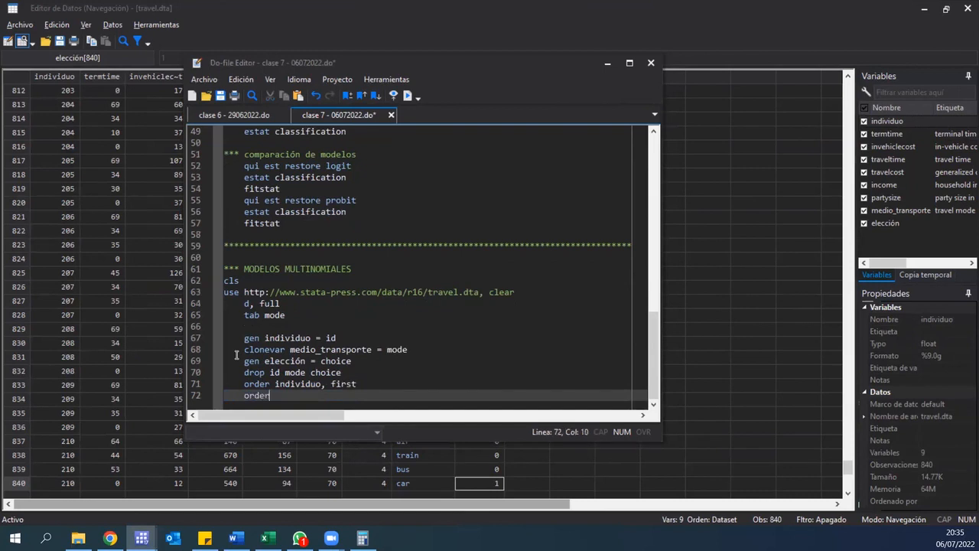
type(" medio")
key("Return")
type(", afte")
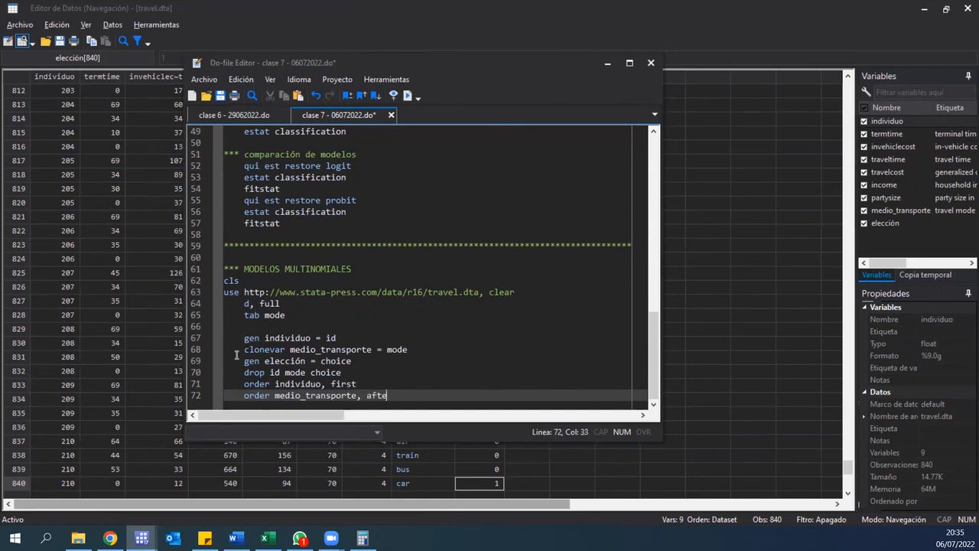
type("r(in")
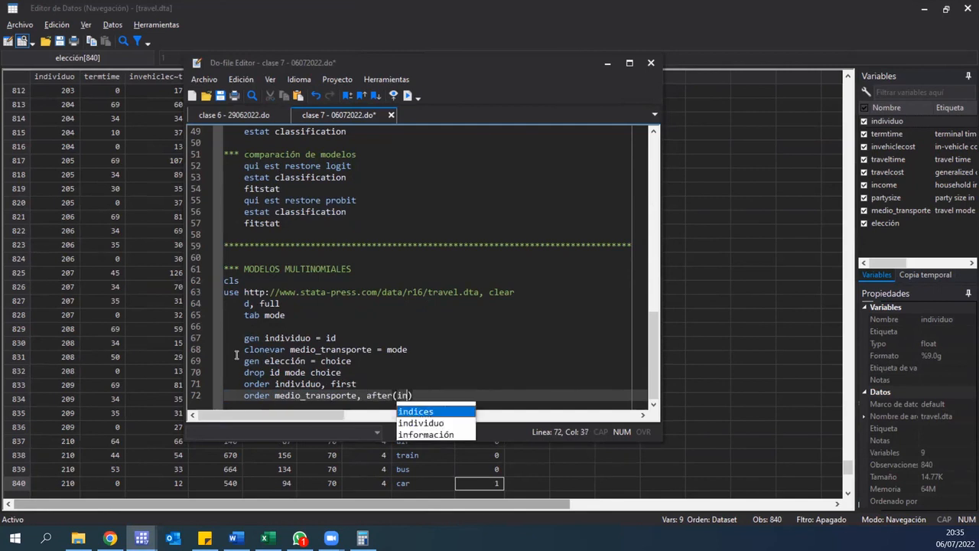
key("Return")
key("shift+Home")
key("ctrl+d")
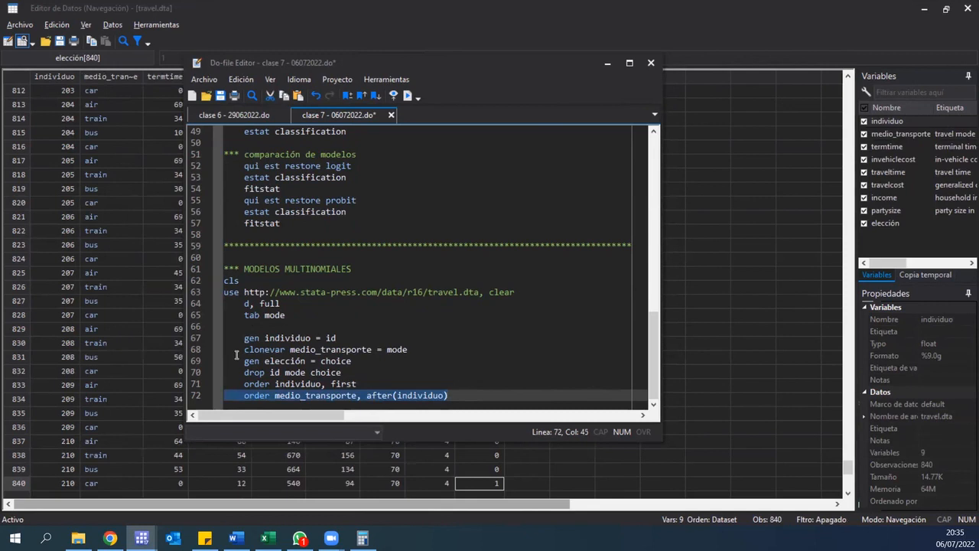
key("End")
key("Return")
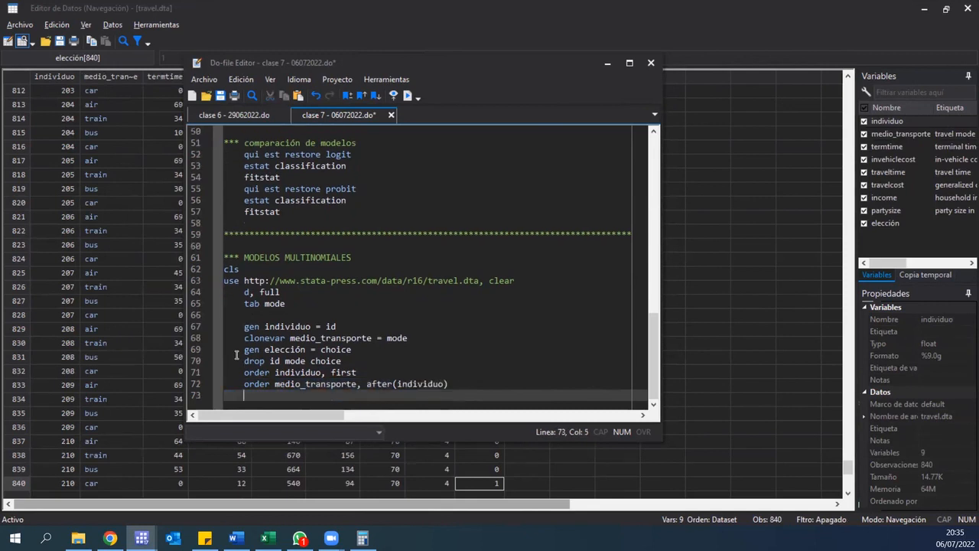
key("Return")
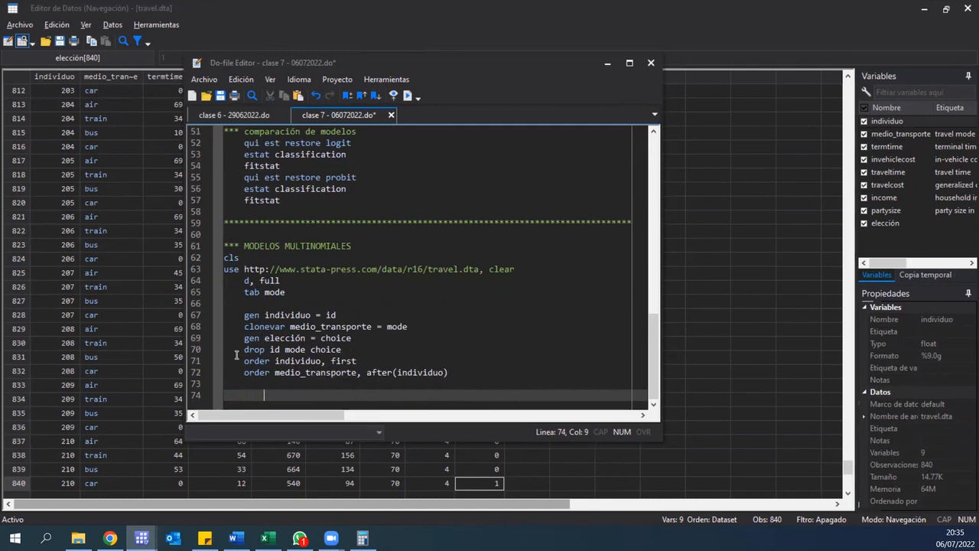
Arrange the data browser and Do-file Editor windows so the Stata results and the first data columns stay visible
key("alt+Tab")
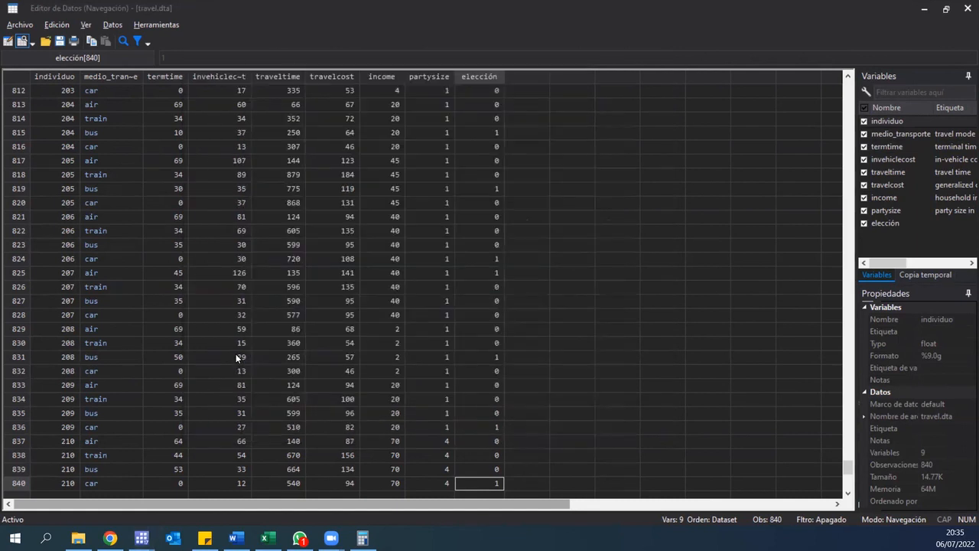
key("alt+Tab")
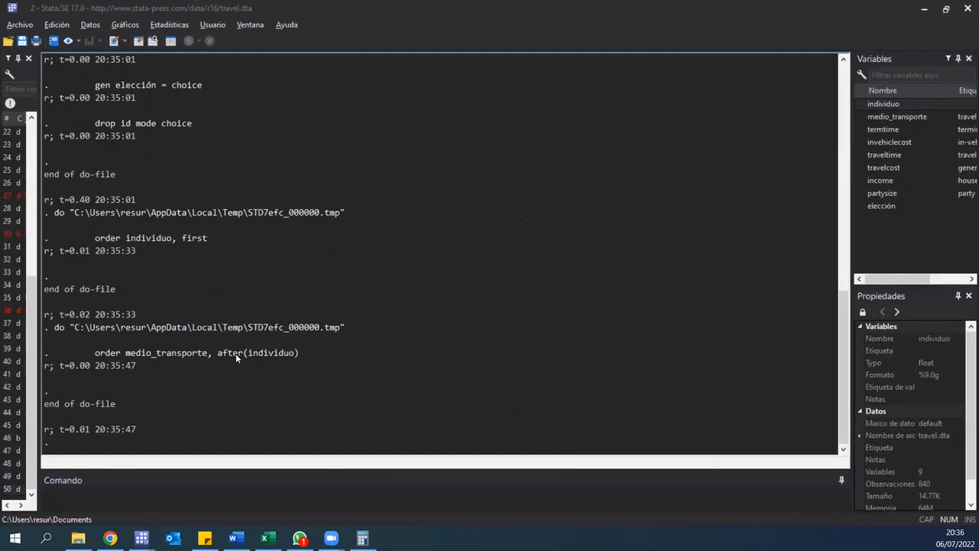
key("alt+Tab")
double_click(738, 4)
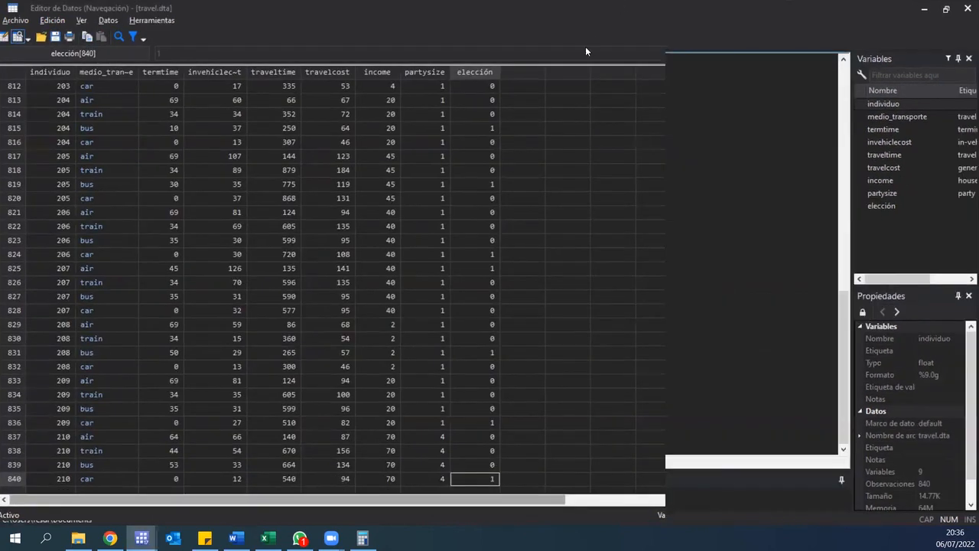
key("alt+Tab")
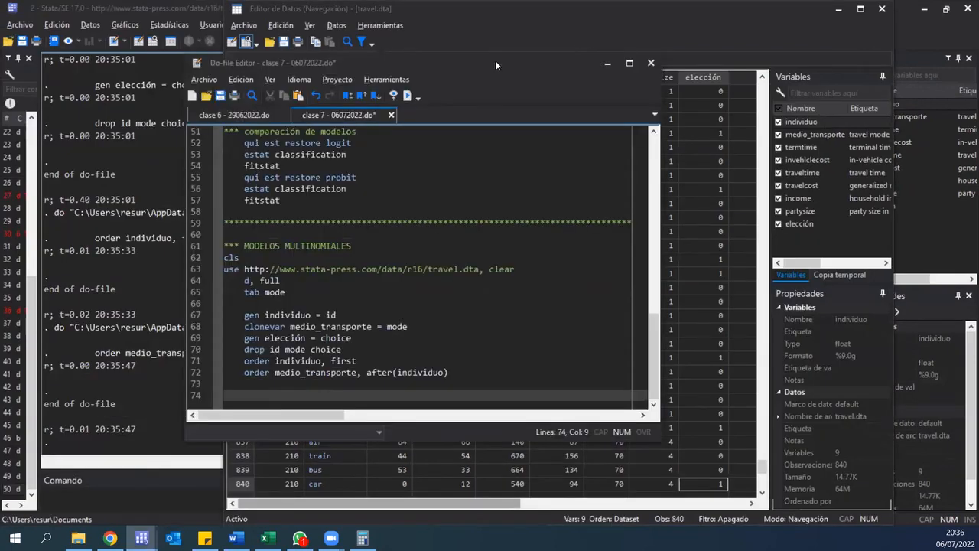
left_click_drag(513, 62, 766, 75)
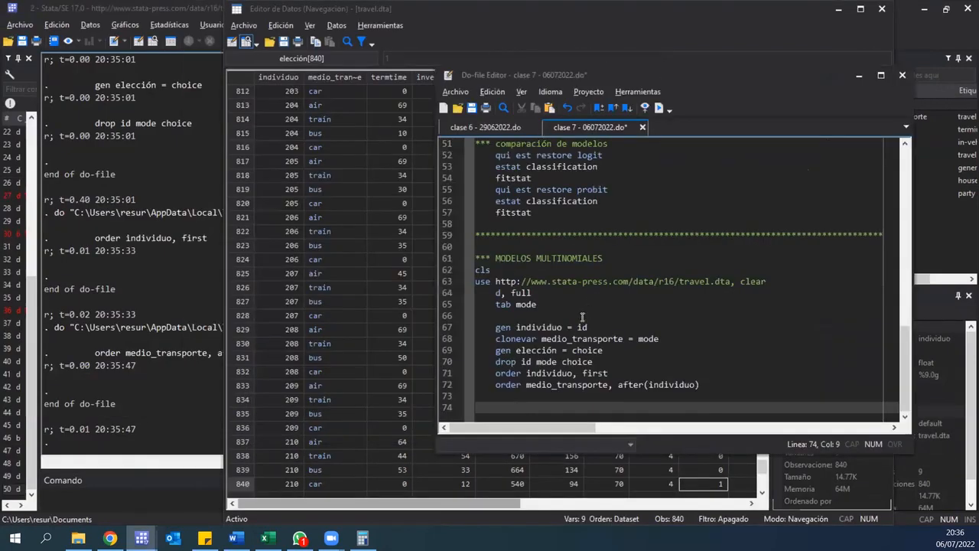
Add the line tab medio_transporte elección below the order commands in the do-file and run it
left_click(494, 406)
type("tab")
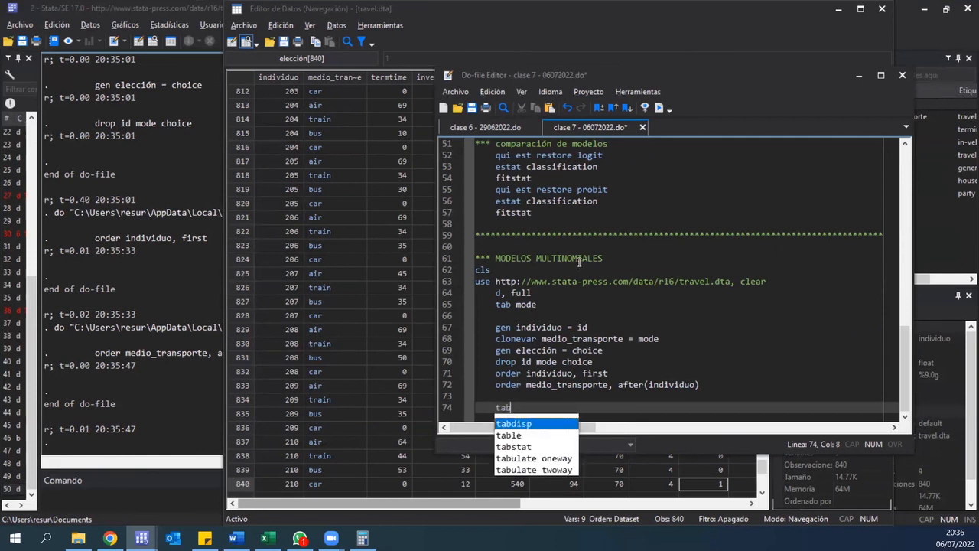
type(" medi")
key("Tab")
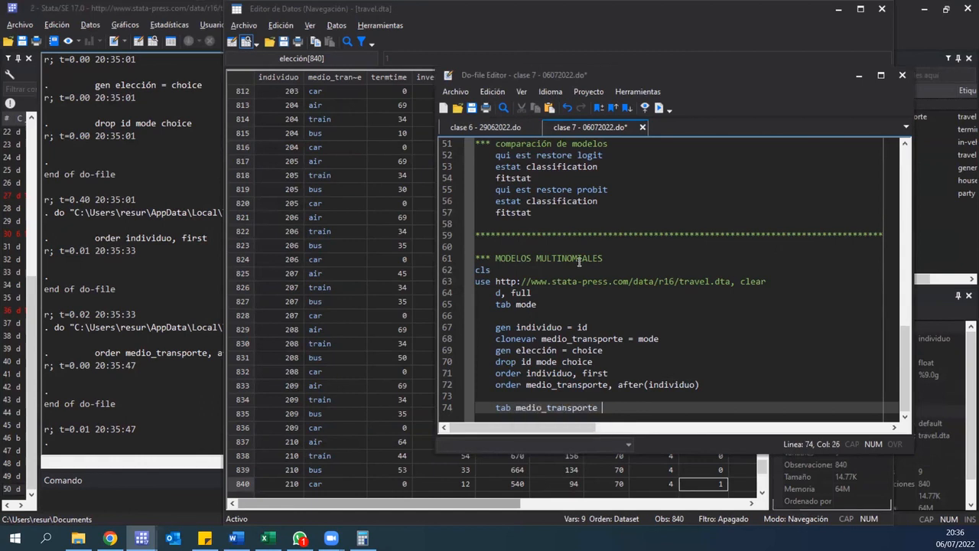
type("elección,")
key("shift+Left")
key("Delete")
key("shift+Left")
key("ctrl+d")
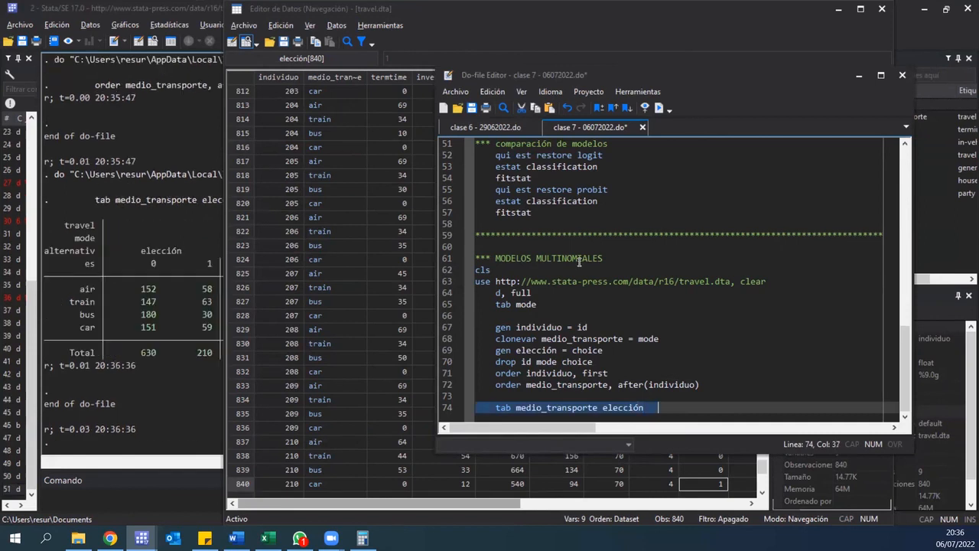
Examine the elección = 1 frequencies for air, train, bus and car and their column total in the cross-tabulation
left_click(167, 307)
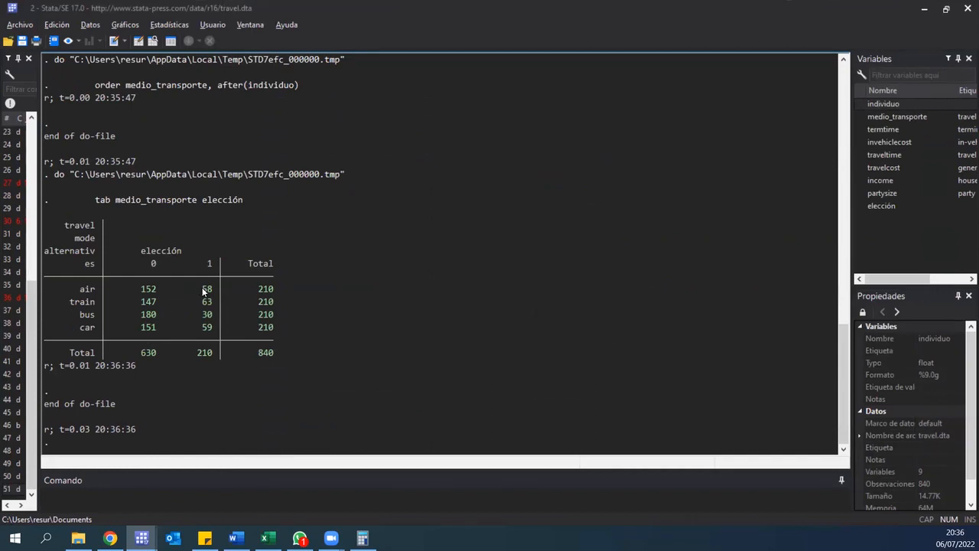
left_click_drag(212, 289, 206, 292)
left_click_drag(79, 290, 96, 291)
left_click_drag(202, 303, 217, 304)
double_click(206, 315)
double_click(206, 327)
left_click(206, 356)
double_click(205, 352)
left_click_drag(206, 356, 209, 357)
Add the line bys medio_transporte: sum travelcost below the tabulation in the do-file and run it
key("alt+Tab")
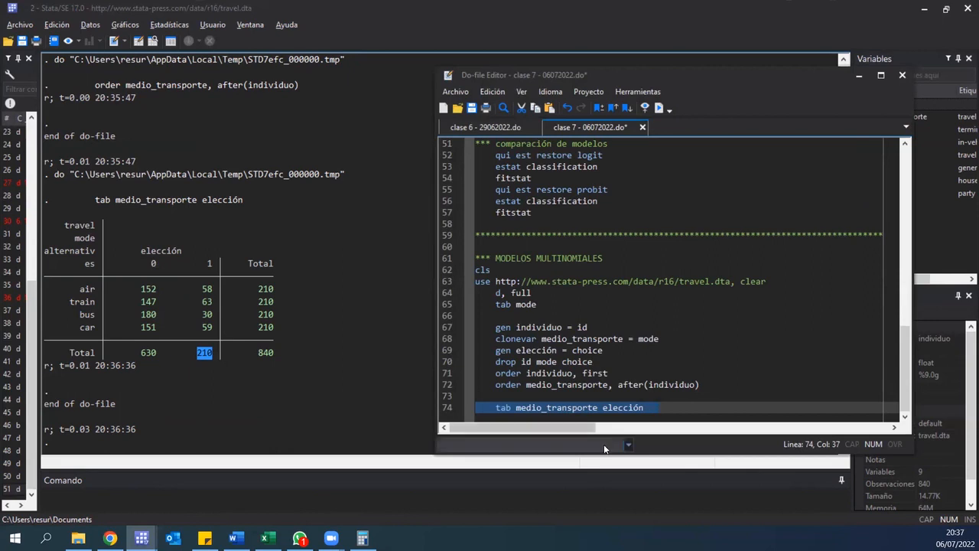
left_click(668, 403)
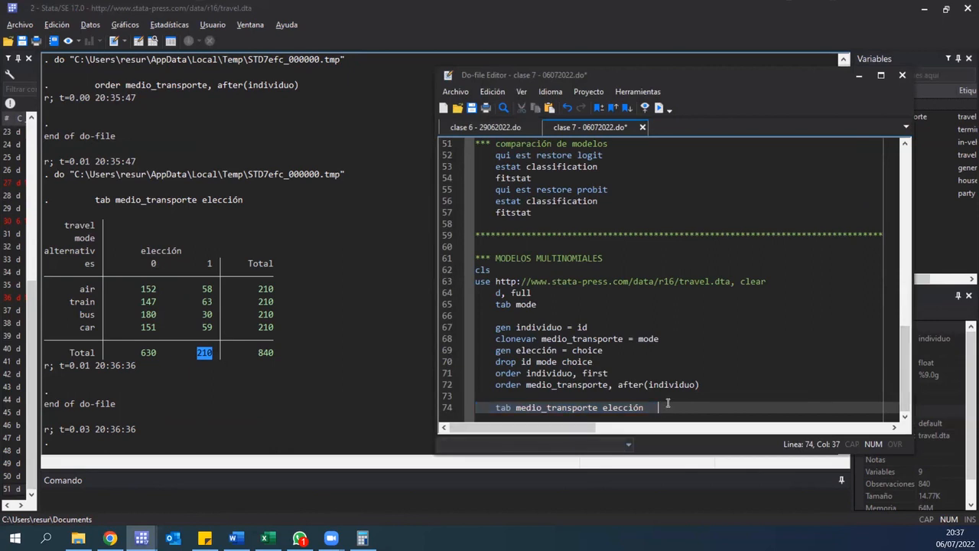
key("Return")
type("bys")
type(" mod")
key("BackSpace")
key("BackSpace")
key("BackSpace")
type("mn")
key("BackSpace")
type("ed")
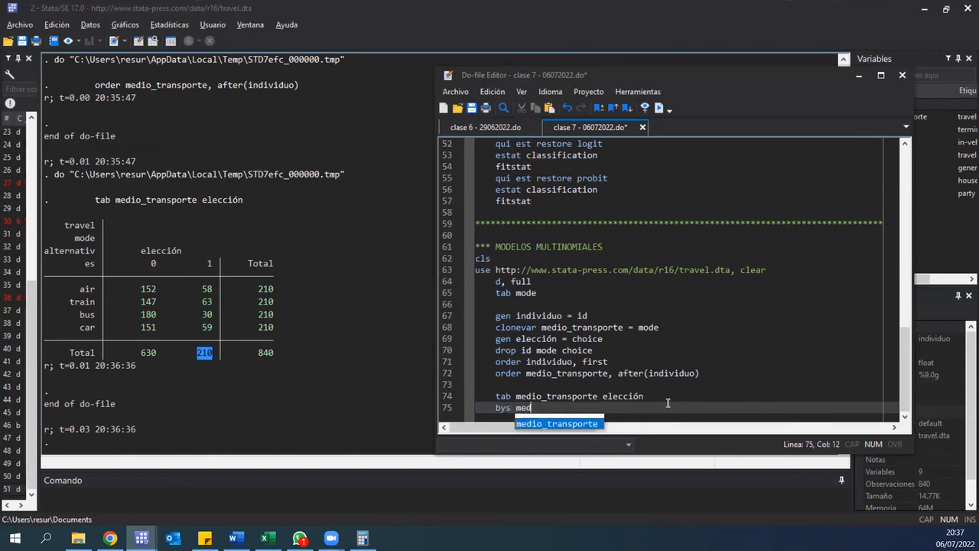
key("Tab")
type(": sum")
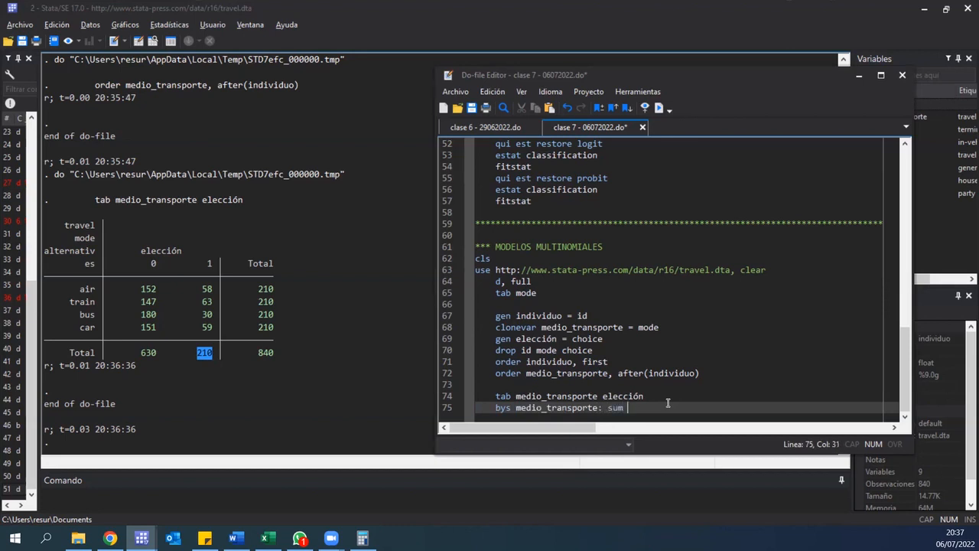
type(" tr")
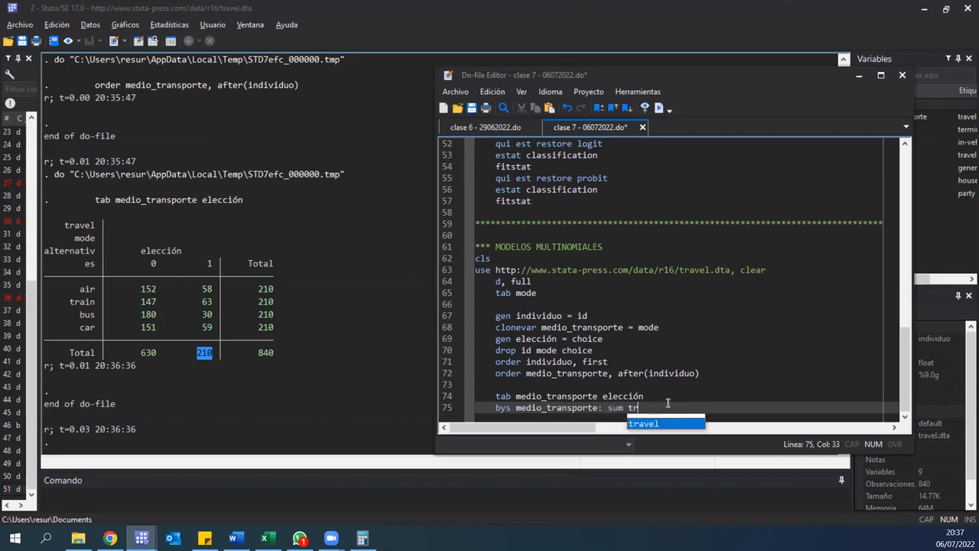
type("avelcost")
key("shift+Left")
key("shift+Left")
key("ctrl+d")
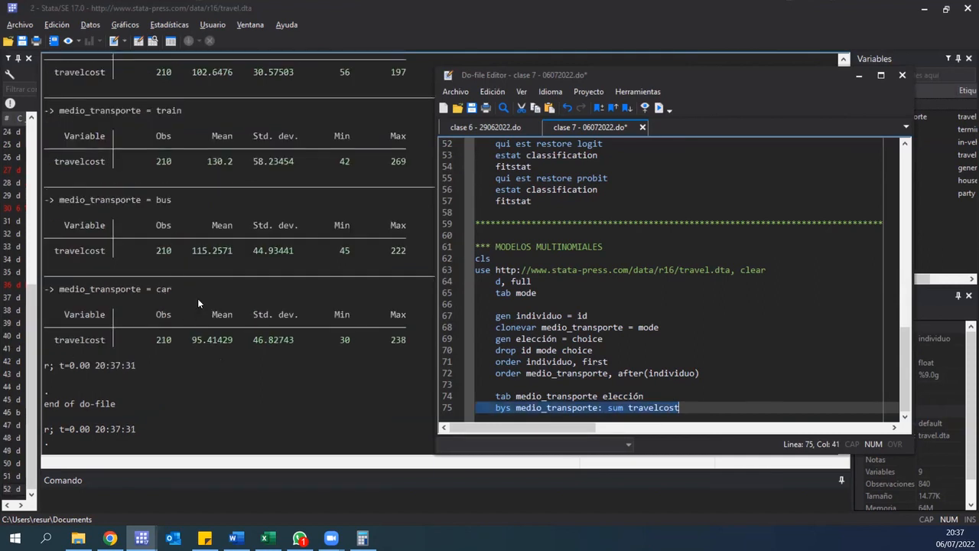
scroll(198, 299, "up", 3)
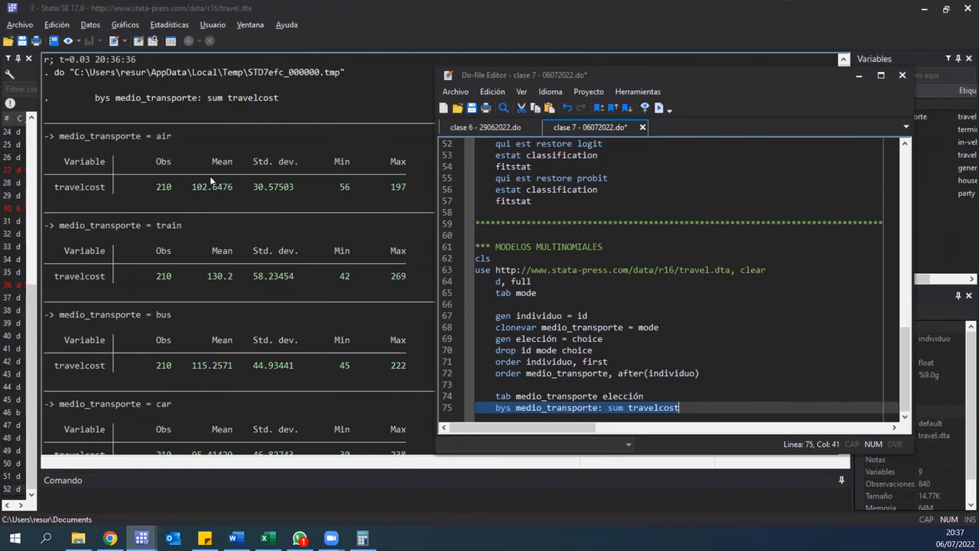
Append the condition if elección == 1 to the travelcost summary line and run it again
left_click(711, 407)
type("if elección")
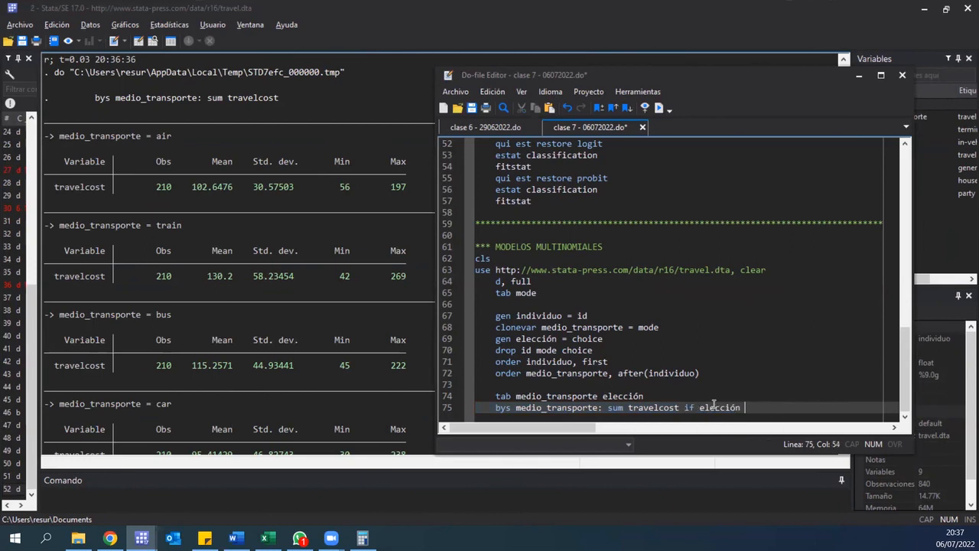
type(" == 1")
key("shift+Home")
key("ctrl+d")
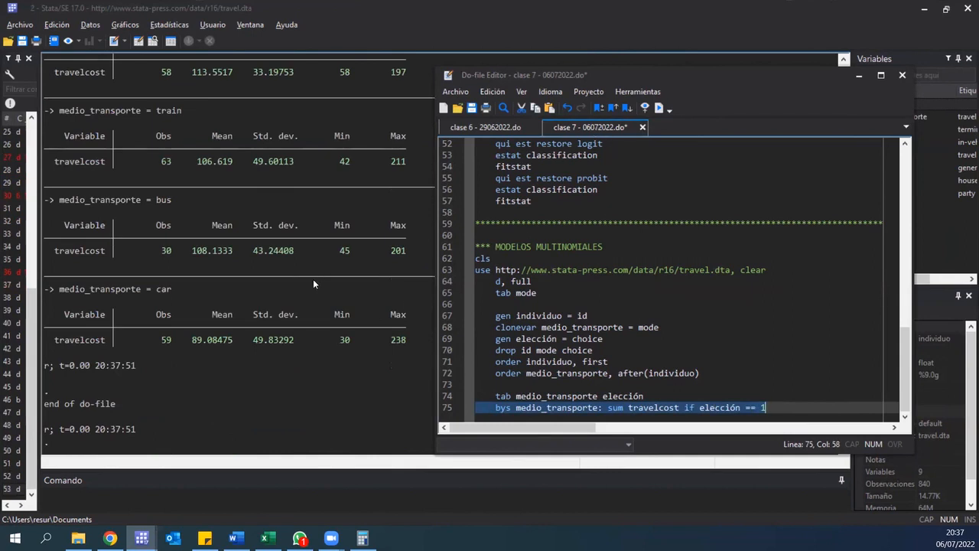
scroll(306, 298, "up", 3)
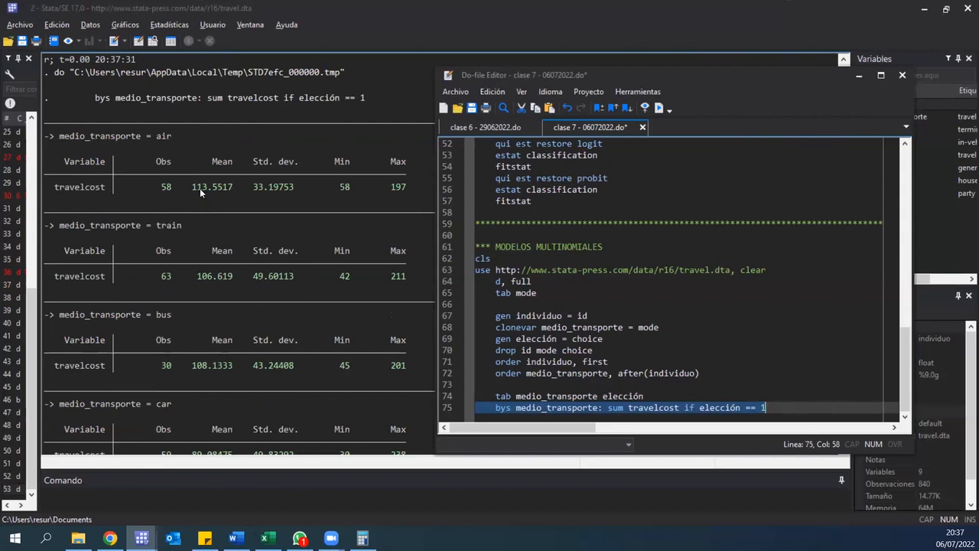
Compare the mean travelcost of the chosen air, train, bus and car trips in the summary results
left_click_drag(192, 190, 229, 195)
left_click(220, 215)
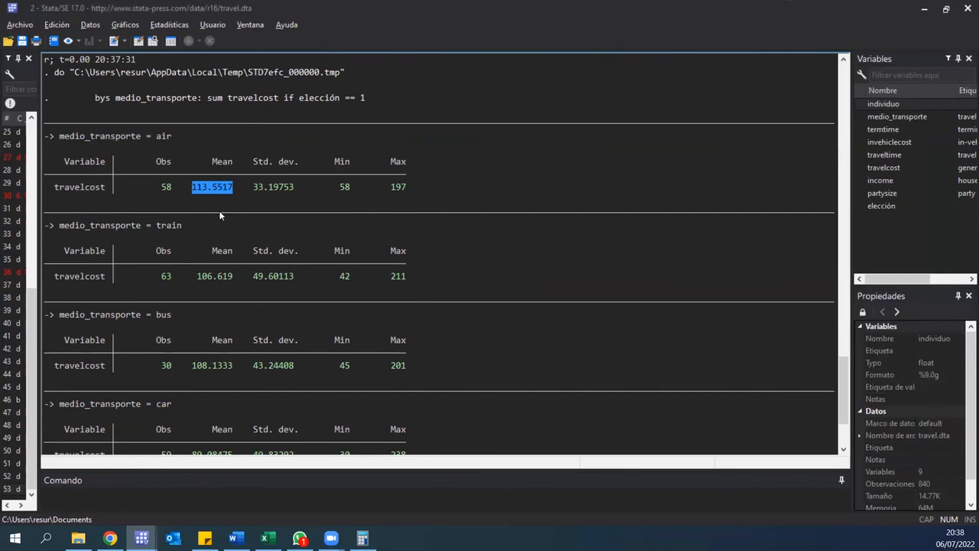
left_click_drag(197, 277, 225, 251)
left_click_drag(191, 365, 223, 382)
scroll(225, 374, "down", 2)
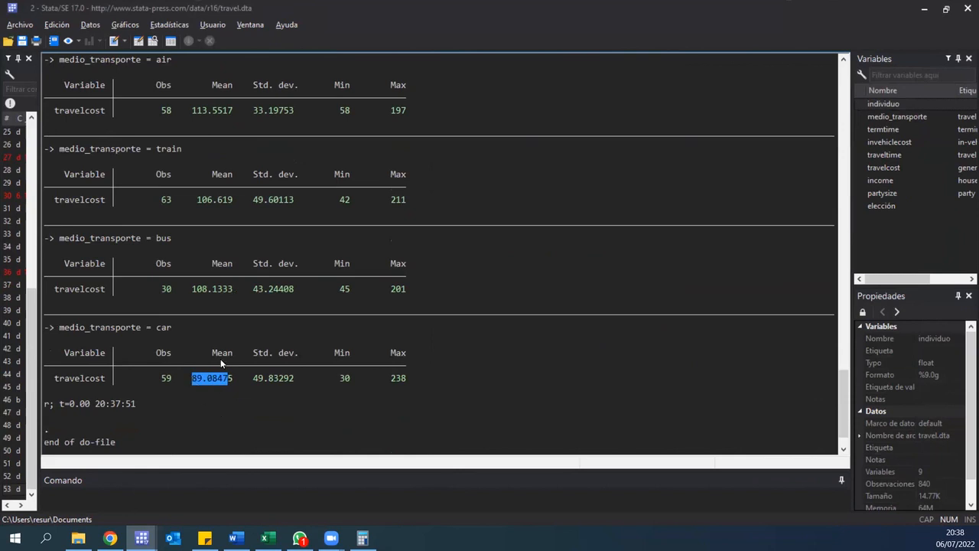
scroll(218, 362, "up", 1)
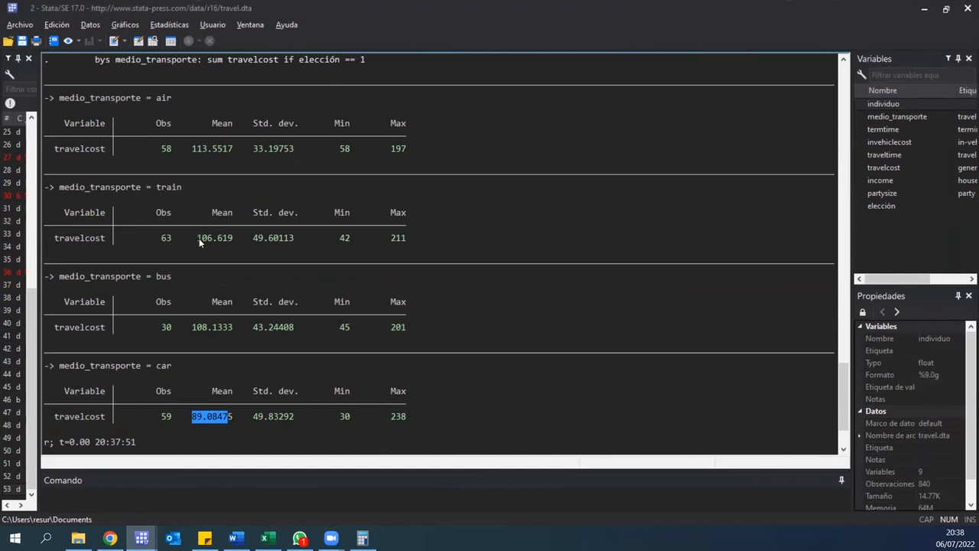
left_click_drag(198, 238, 229, 245)
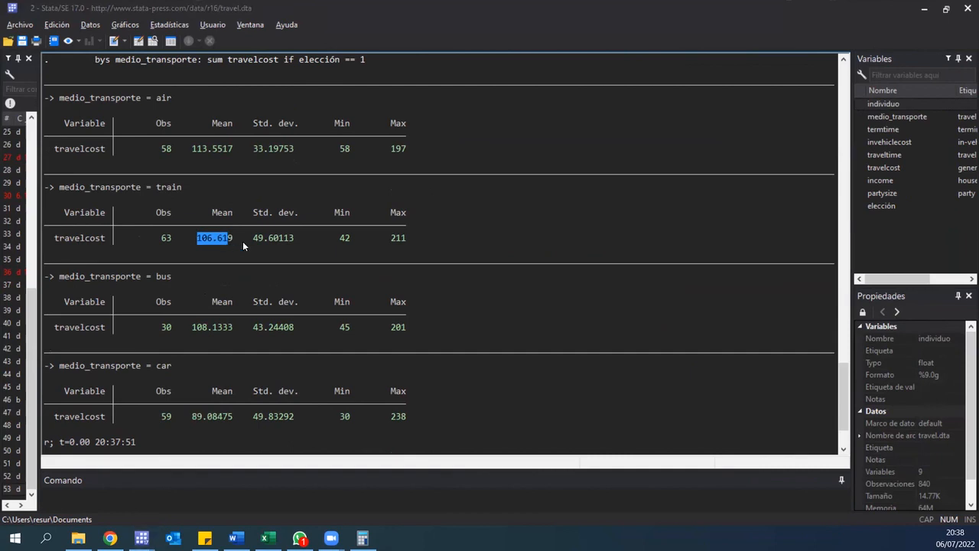
Leave a blank line in the do-file, add the line probit elección traveltime travelcost, and run it
key("alt+Tab")
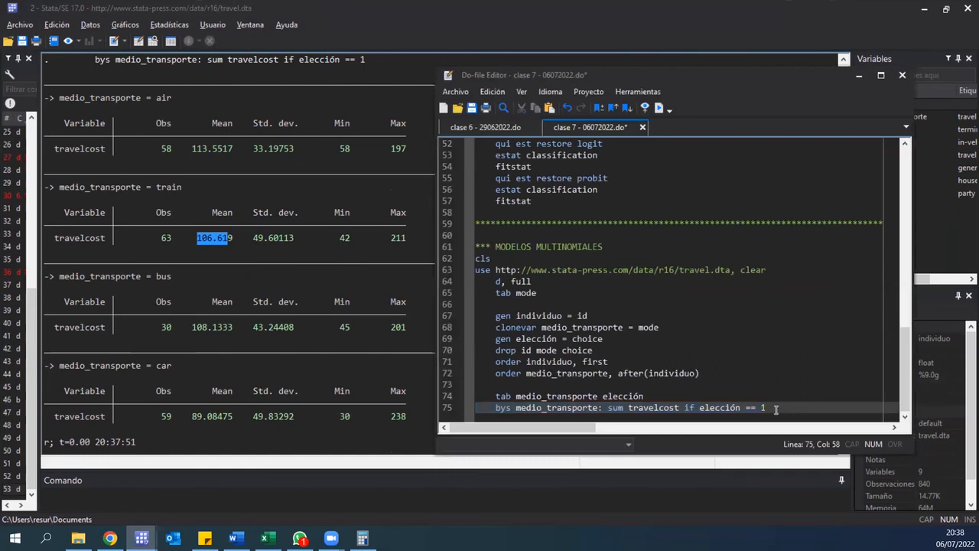
key("Return")
key("Return")
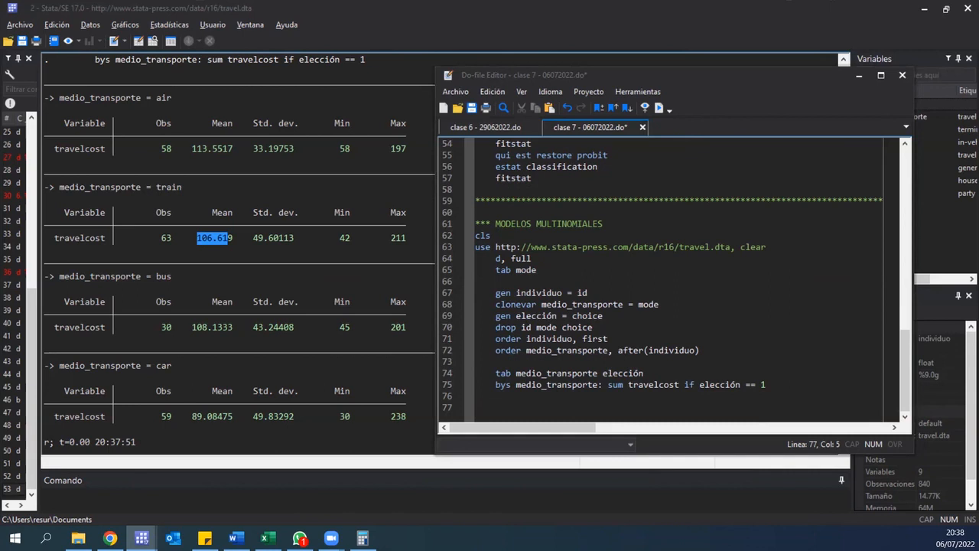
left_click(510, 408)
type("probit")
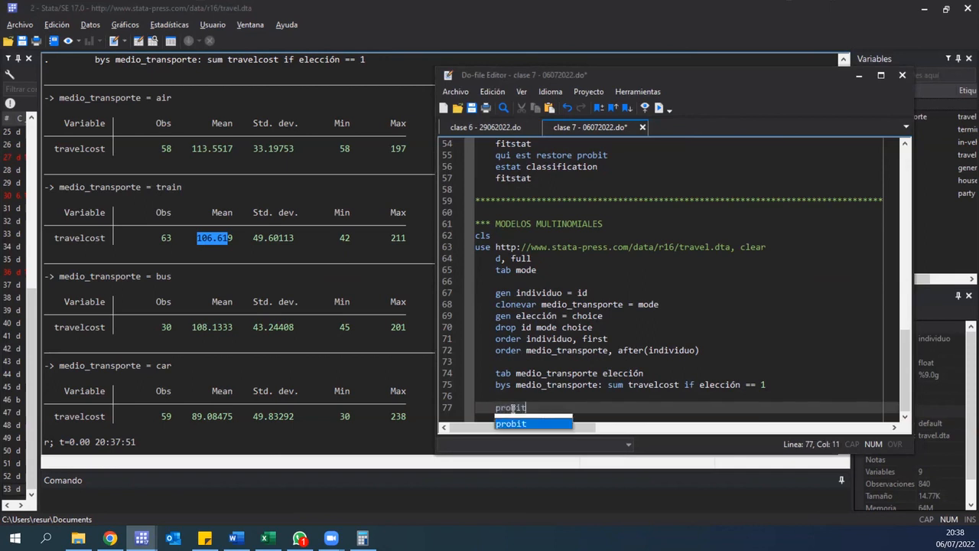
type(" elección")
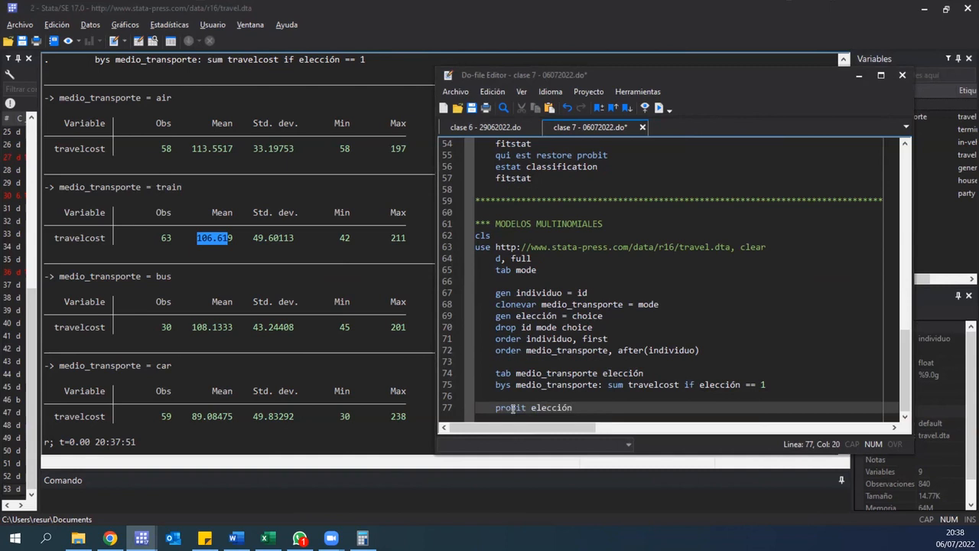
type(" tr")
key("Down")
key("Up")
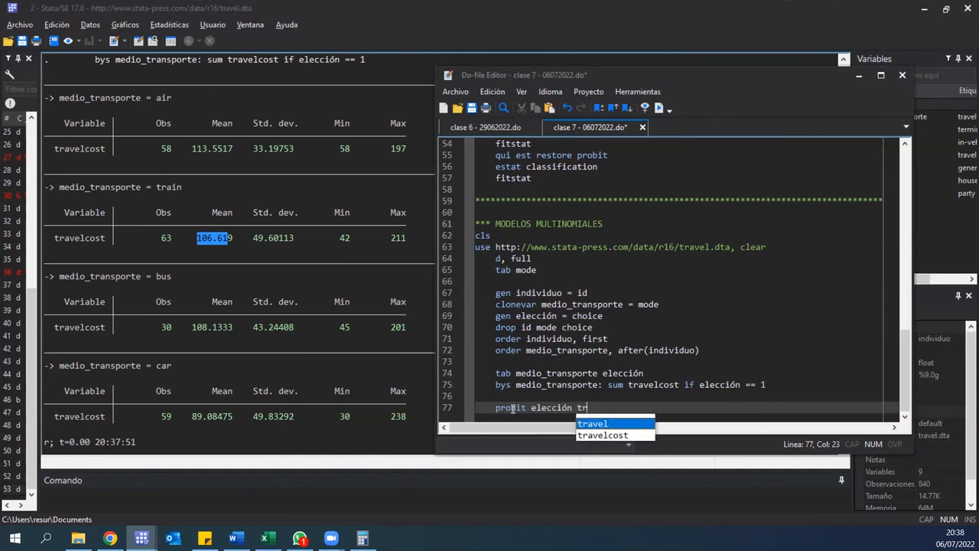
type("aveltime trave")
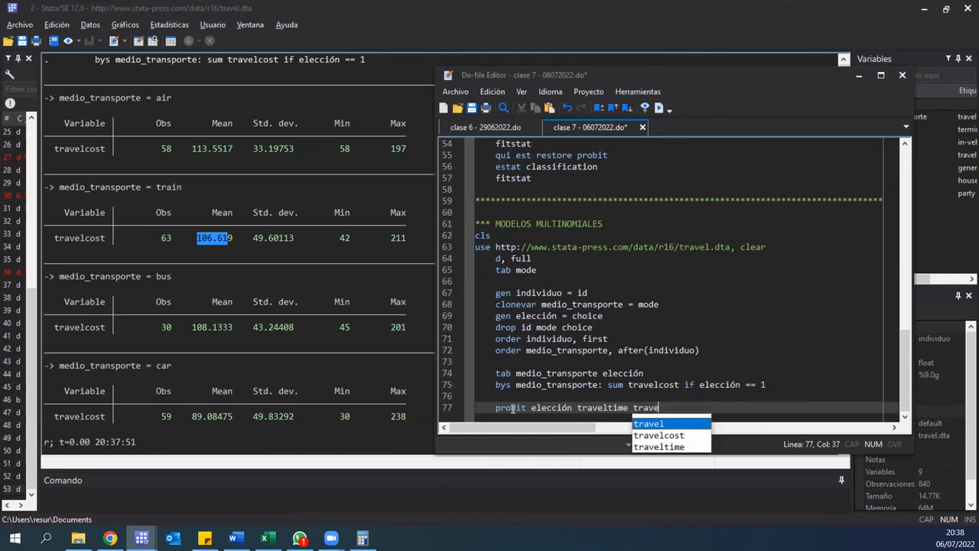
type("lcost")
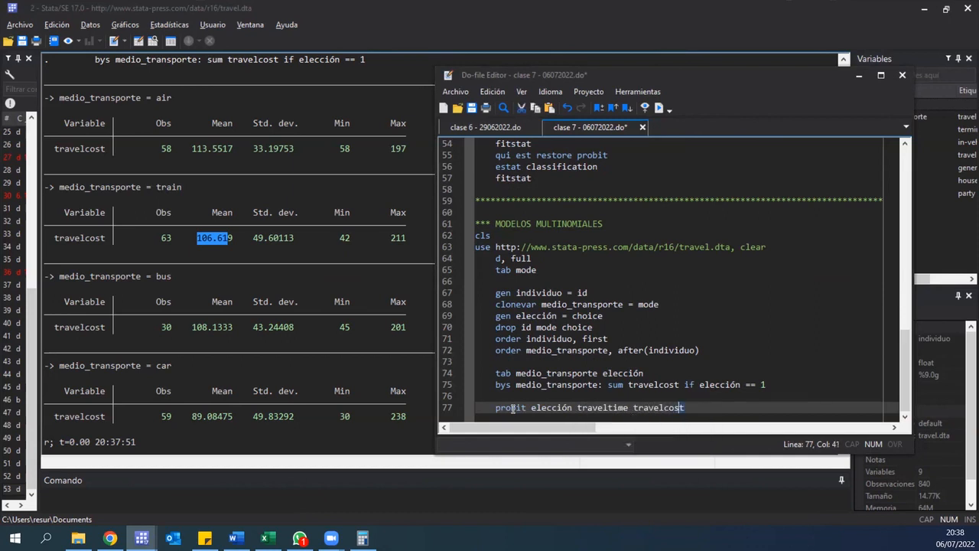
key("ctrl+d")
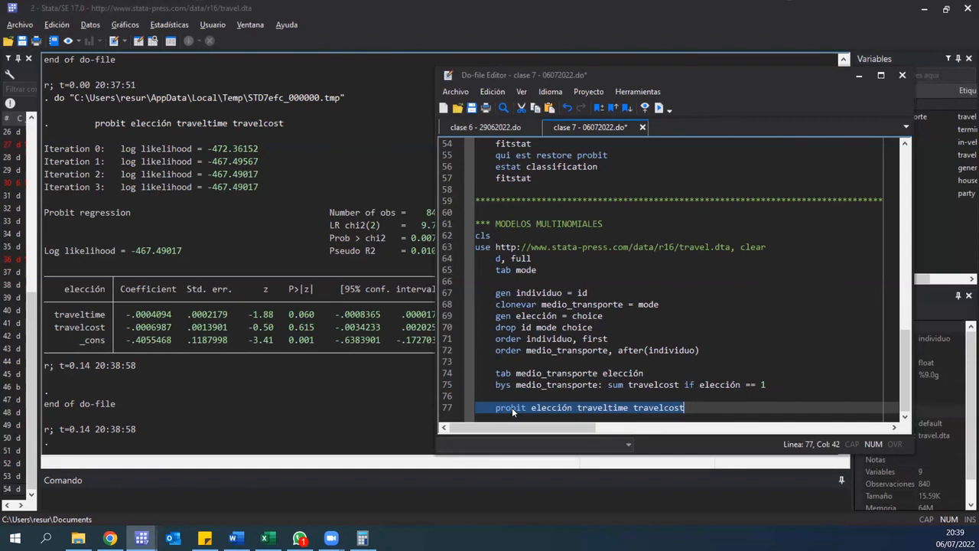
Duplicate the line probit elección traveltime travelcost directly below itself in the do-file
key("shift+Home")
key("ctrl+c")
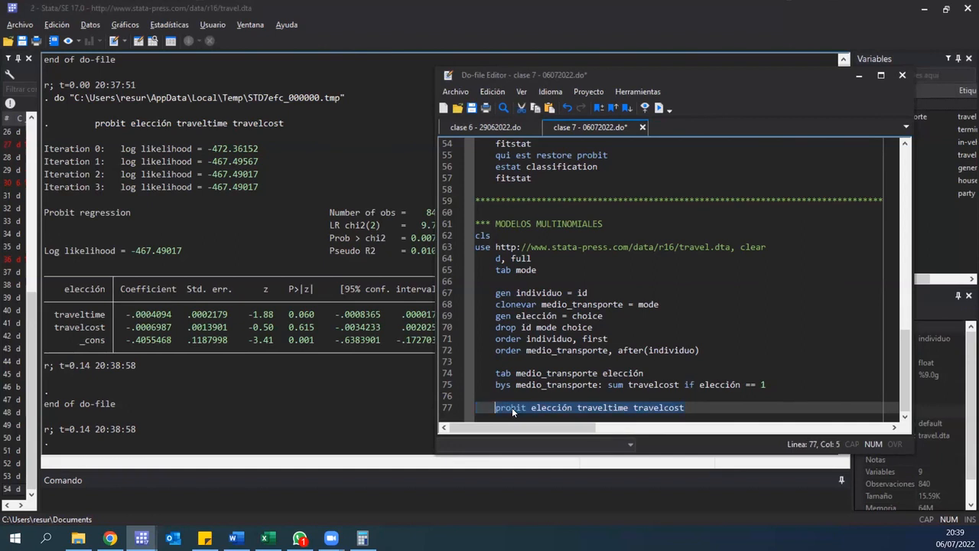
key("End")
key("Return")
key("ctrl+v")
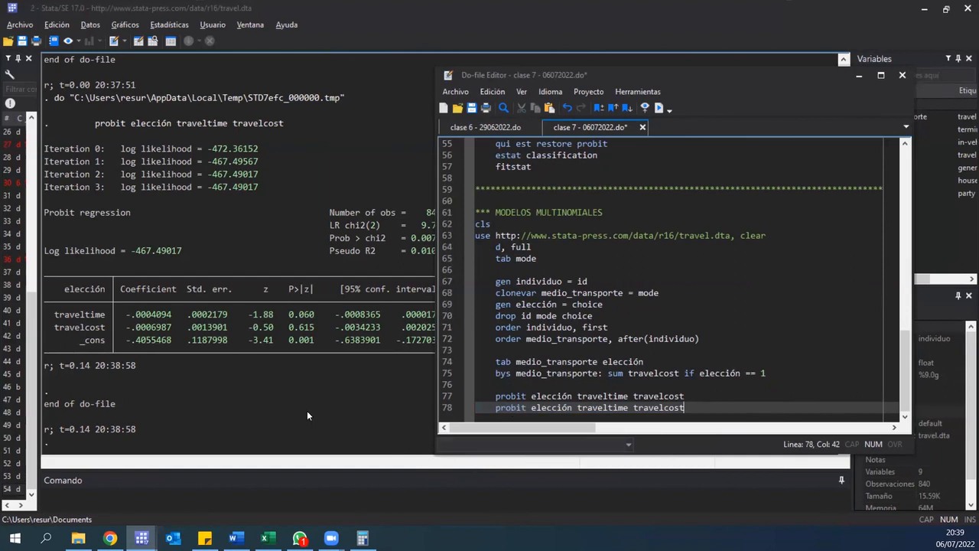
Examine the Prob > chi2, Pseudo R2 and traveltime estimates in the probit regression output
left_click(215, 250)
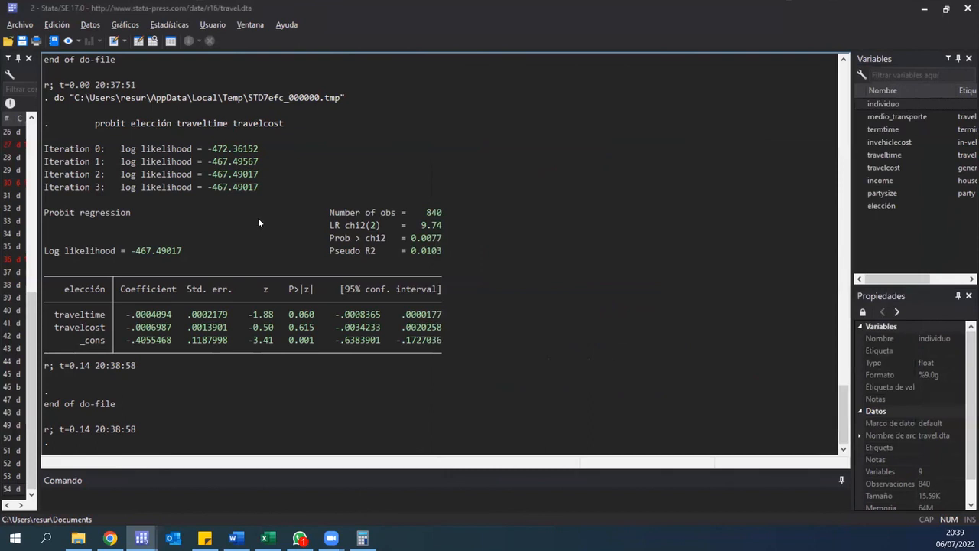
left_click_drag(328, 244, 459, 235)
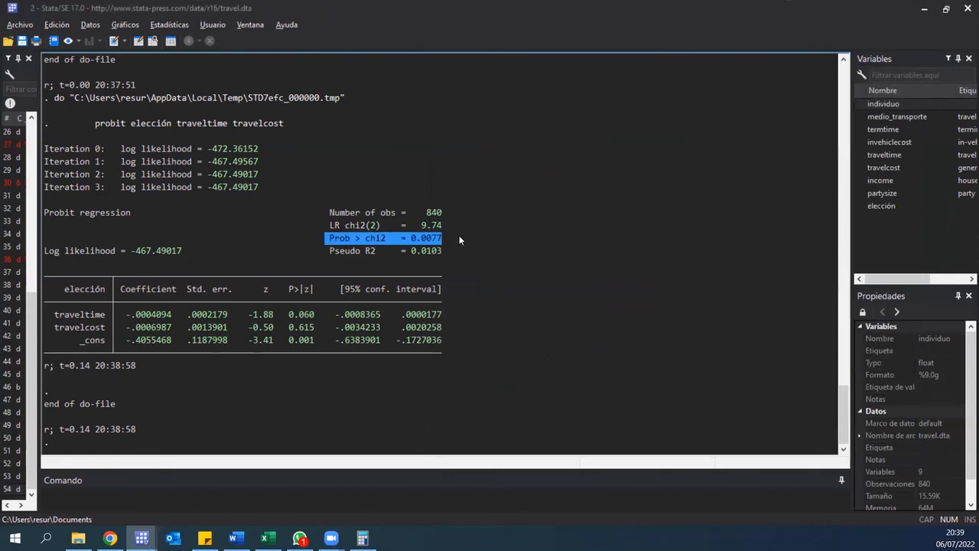
left_click(330, 257)
left_click_drag(329, 251, 466, 255)
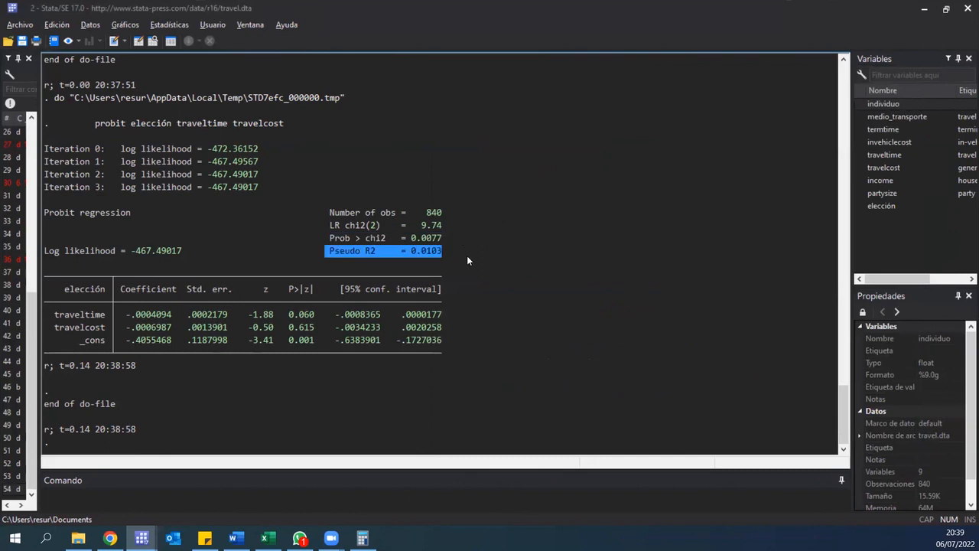
left_click(424, 253)
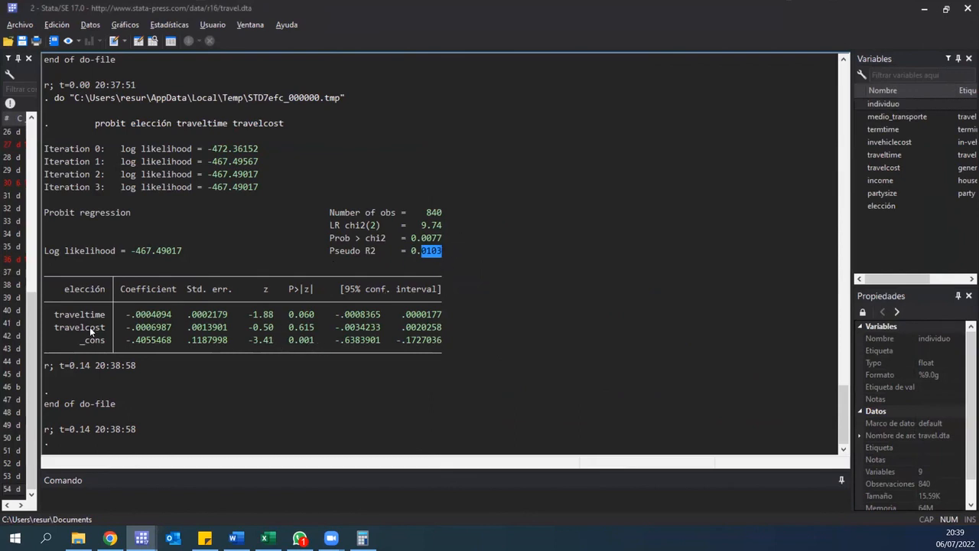
left_click_drag(60, 315, 443, 319)
left_click(427, 253)
Run tab elección directly from the command line, outside the do-file, to show its frequency distribution
left_click(168, 493)
type("tab eñe")
key("BackSpace")
key("BackSpace")
type("l")
key("Tab")
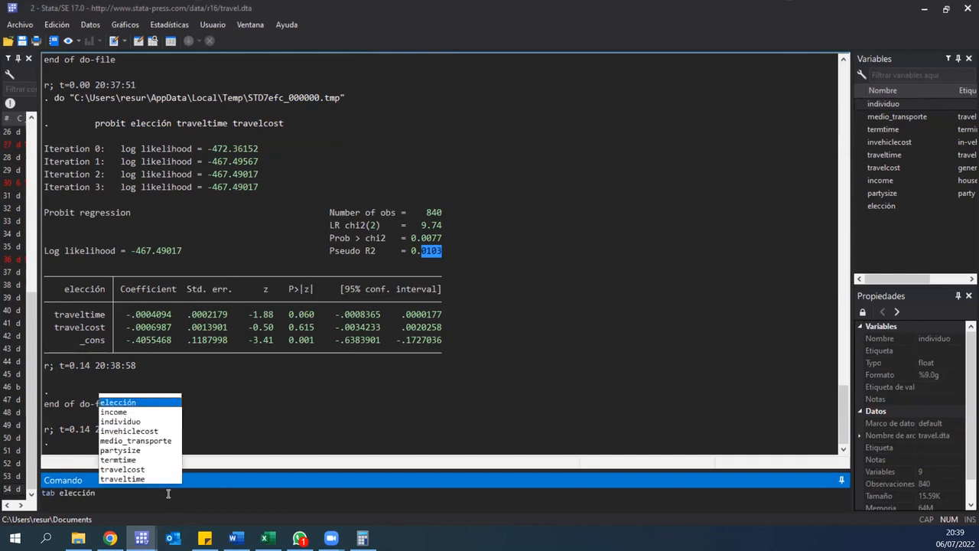
key("Return")
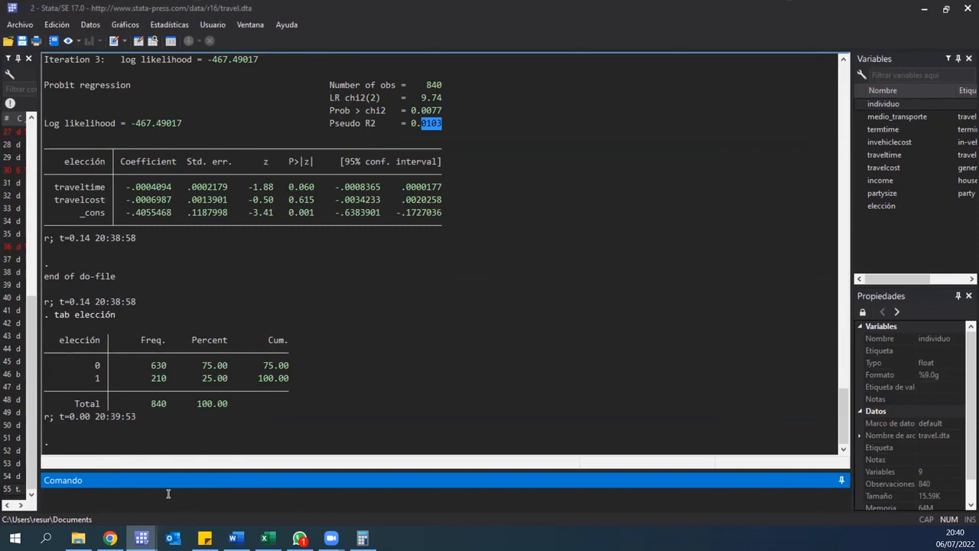
left_click(168, 493)
left_click(352, 350)
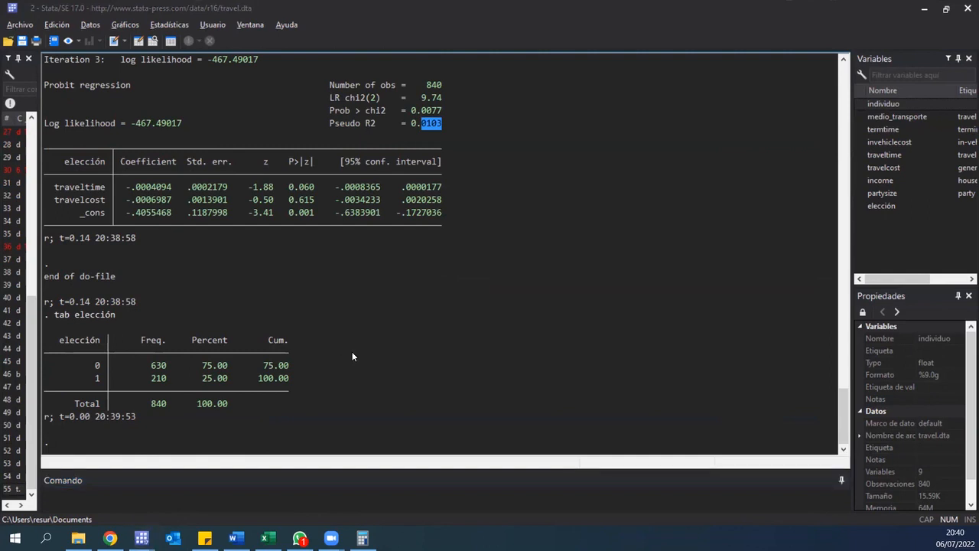
Return to the do-file and add blank lines below the duplicated probit line
key("alt+Tab")
key("Return")
key("Return")
key("Return")
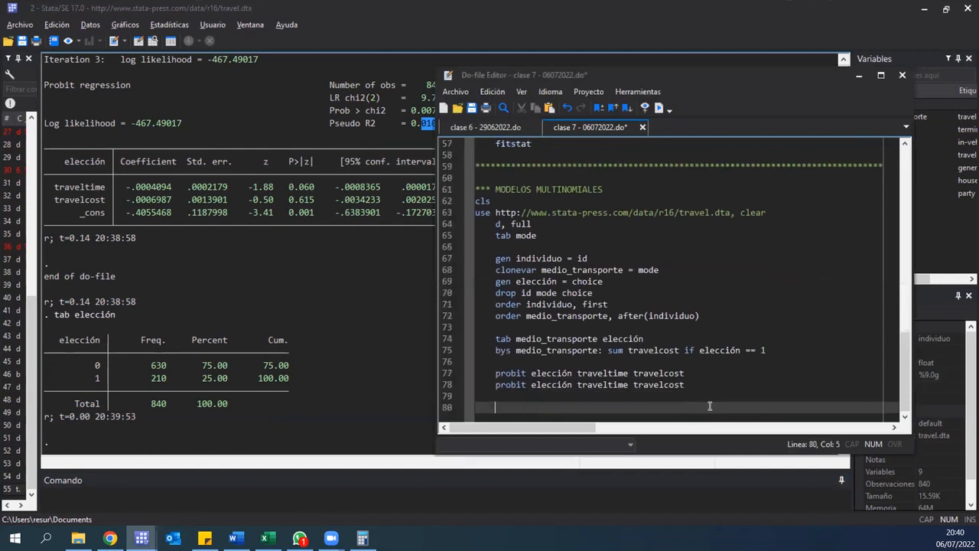
Change the second probit line to logit elección traveltime travelcost, run it, and check the Pseudo R2 in its output
key("Up")
key("Up")
key("Up")
key("Up")
key("Down")
key("shift+Right")
key("shift+Right")
key("shift+Right")
key("shift+Right")
key("shift+Right")
key("shift+Right")
type("logit")
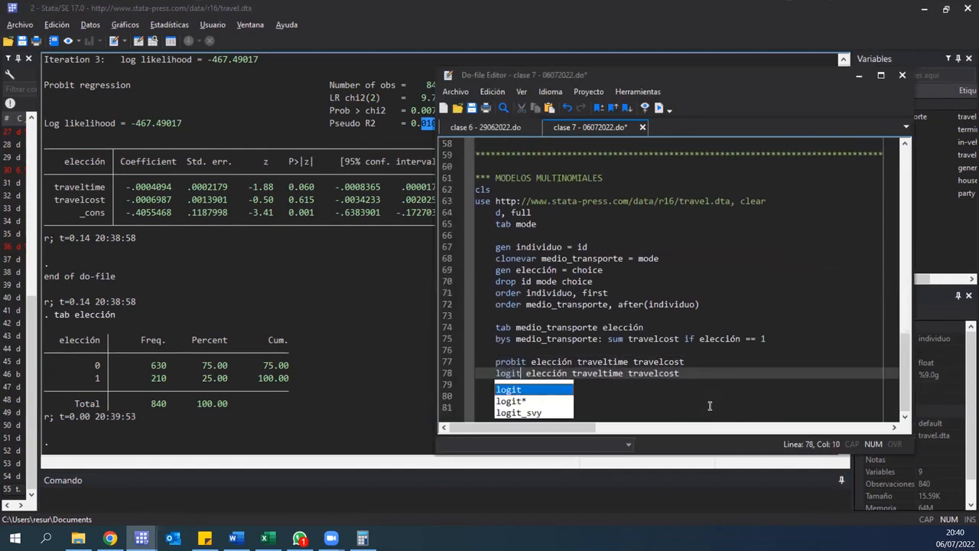
key("ctrl+d")
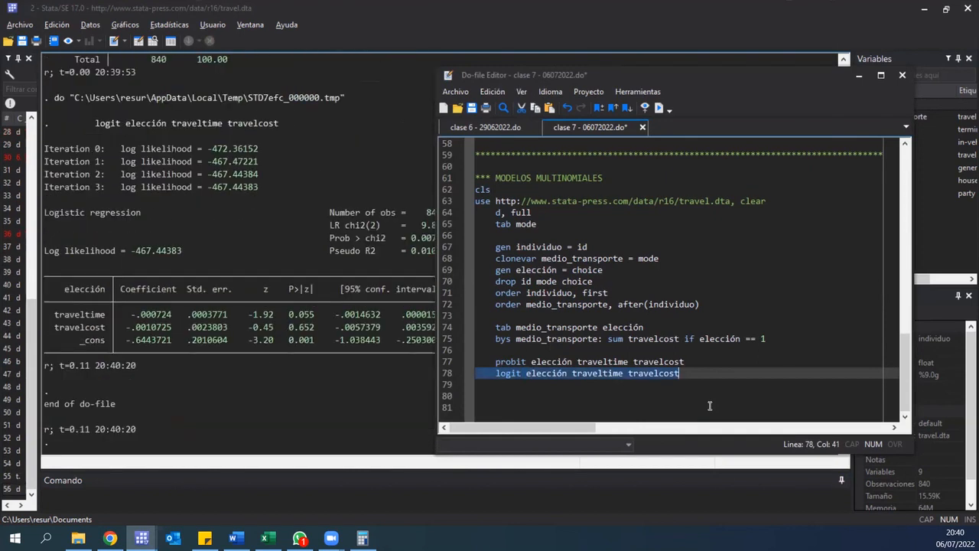
left_click(407, 271)
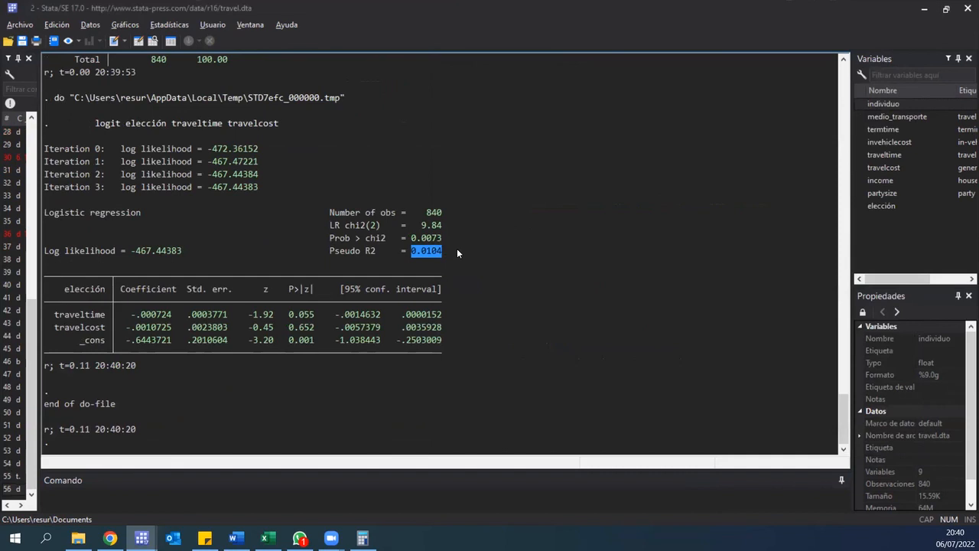
Add the comment // categoria base a la categoria bus in the do-file, one blank line below the logit command
key("ctrl+9")
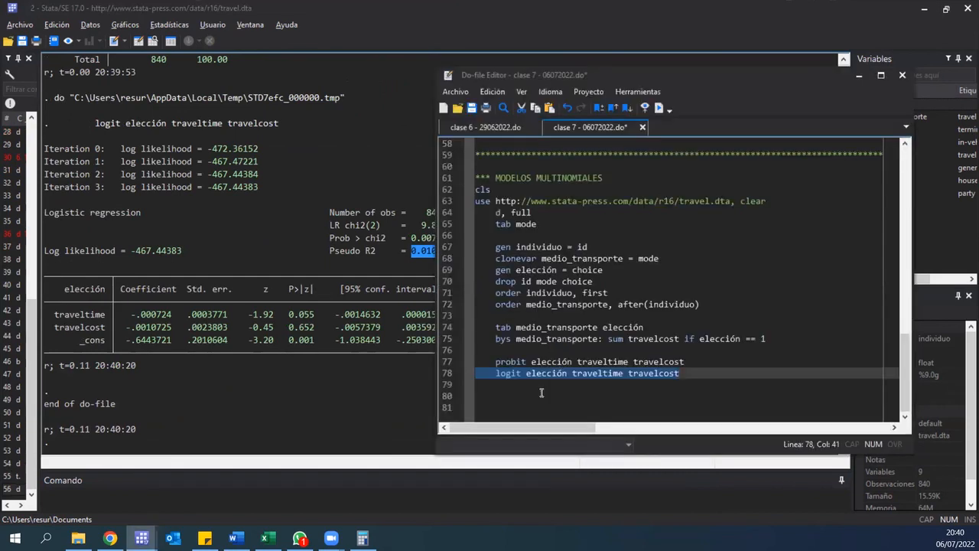
left_click(541, 392)
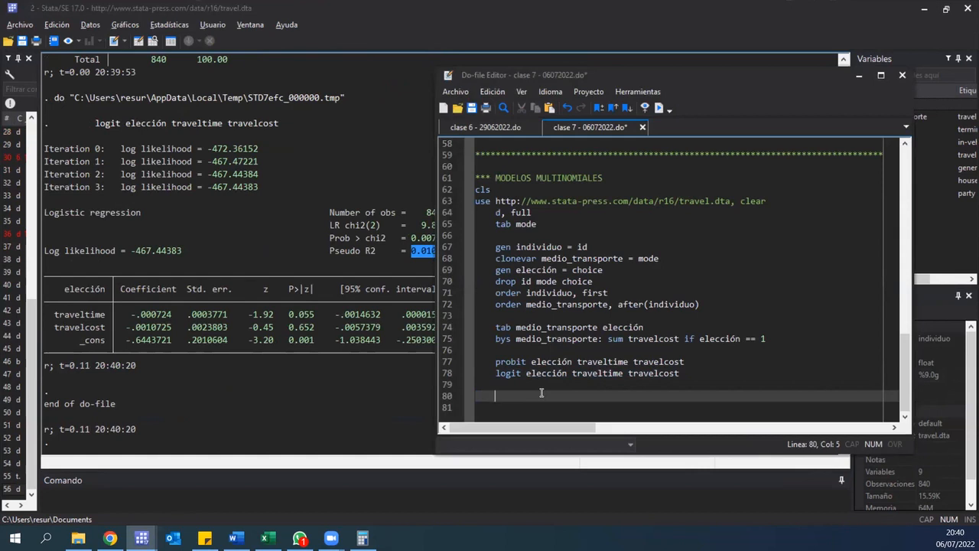
type("// categoria base a la categoria bus")
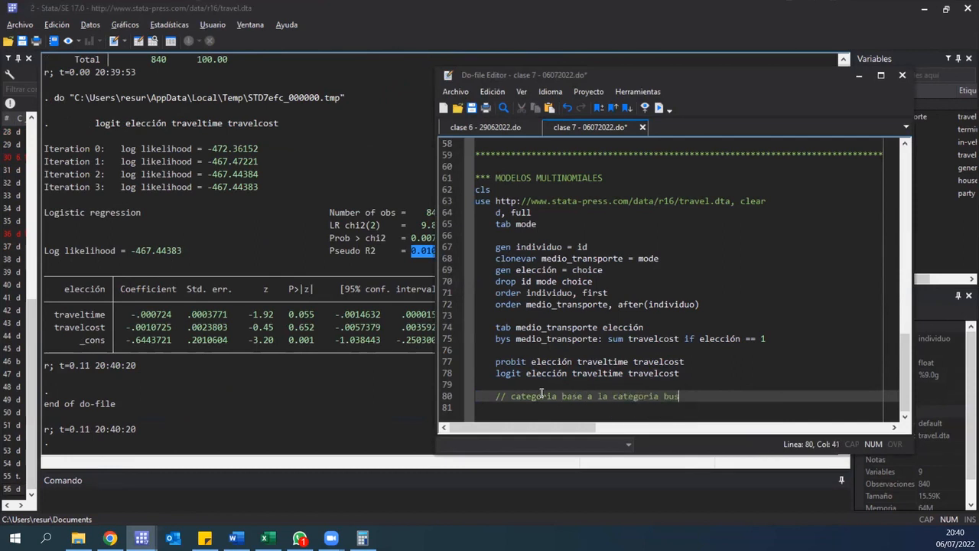
Write asclogit elección, case(individuo) on a new line under the bus base category comment
key("Return")
type("asc")
key("Tab")
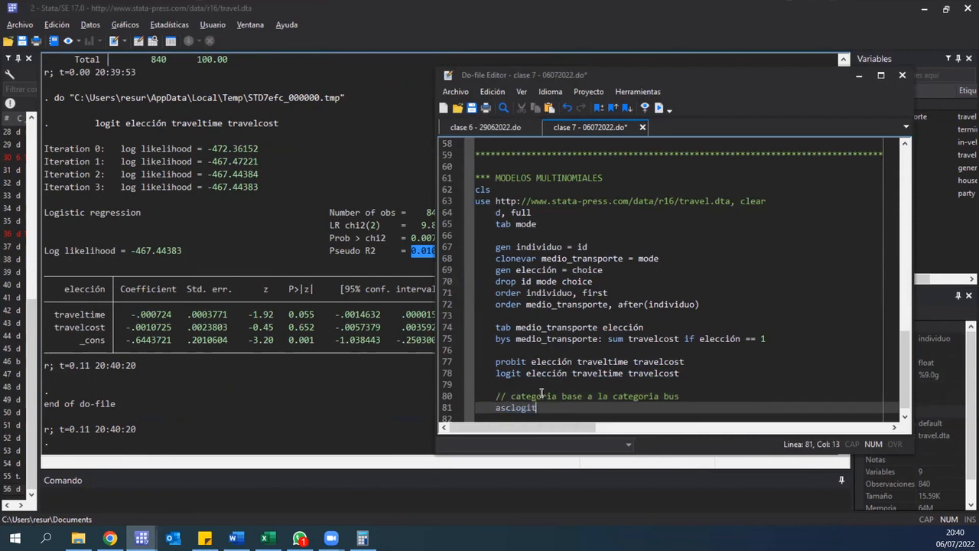
type("elección")
key("Tab")
type(", xs")
key("BackSpace")
key("BackSpace")
type("case(individuo")
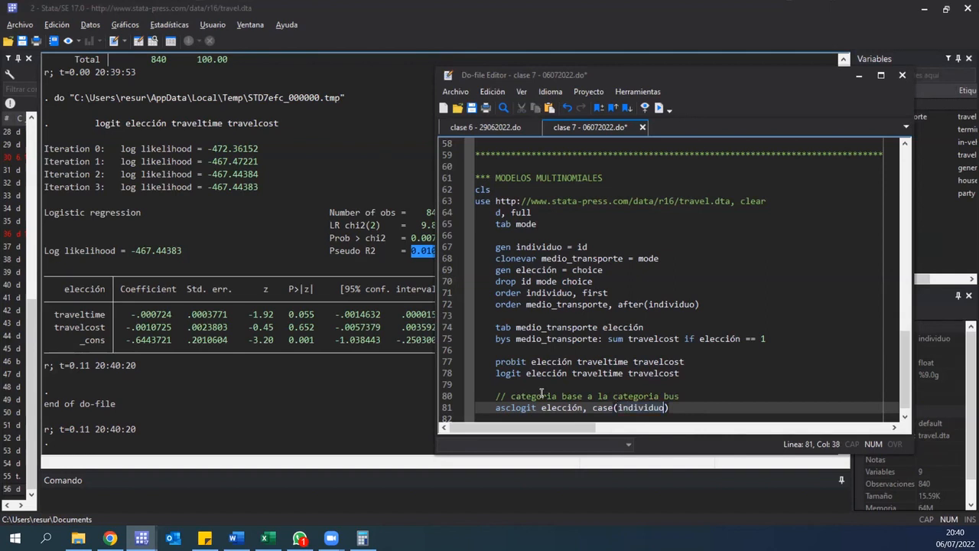
Add the option alternatives(medio_transporte) to the asclogit command after case(individuo)
key("Left")
key("Right")
key("Right")
type("alternatives")
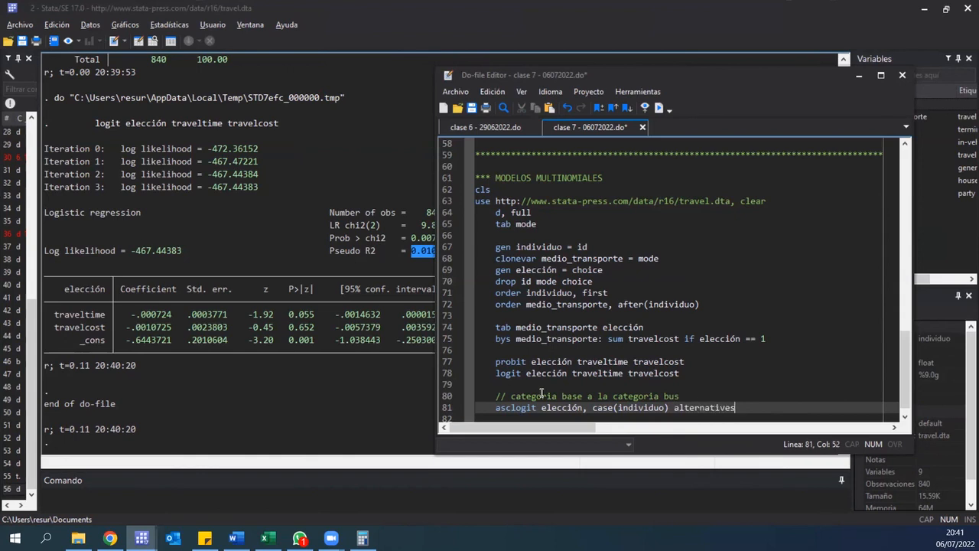
type("(med")
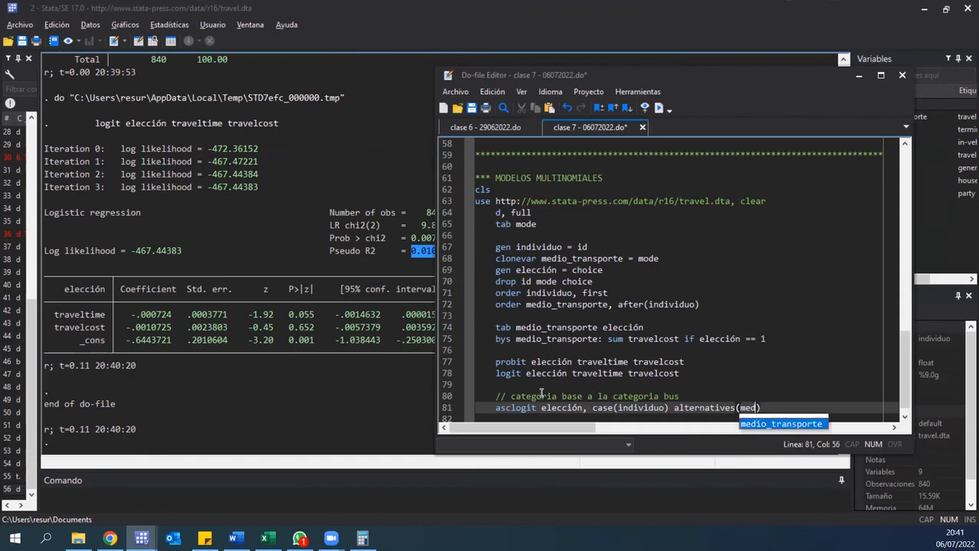
key("Tab")
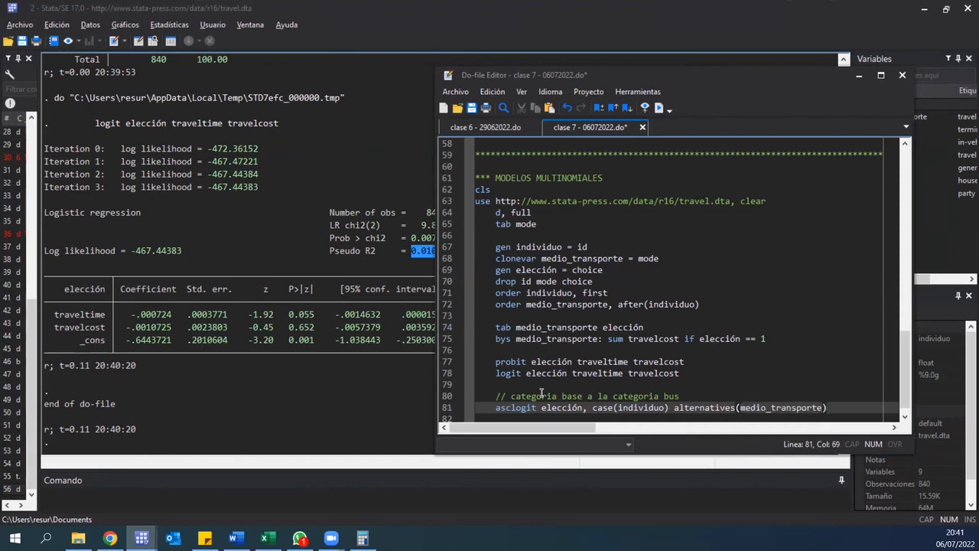
key("ctrl+d")
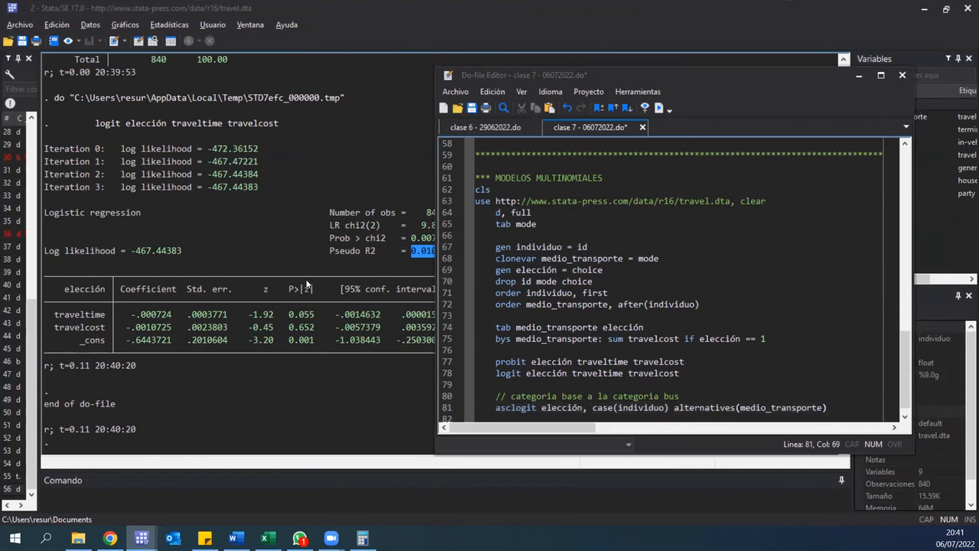
Continue the asclogit command onto an indented new line with /// and add the option casevars(income)
left_click(873, 414)
type(") ///")
key("Return")
key("Tab")
key("Tab")
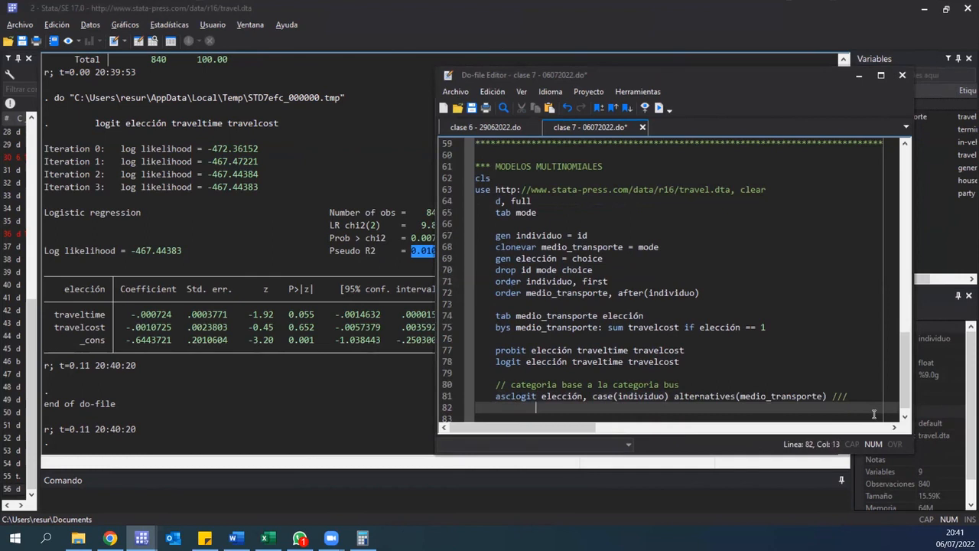
type("casevars(")
type("income")
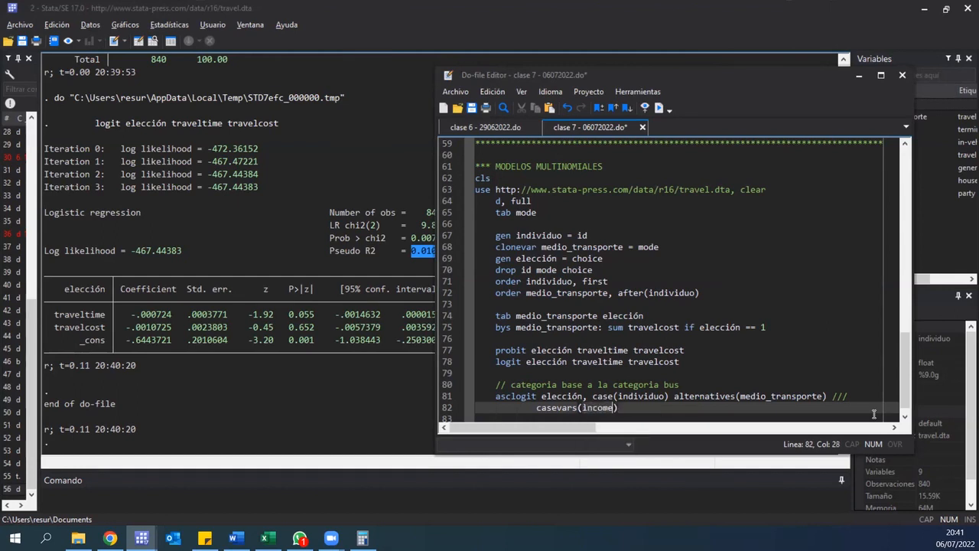
Complete the asclogit command with basealternative(3) and run both of its lines
type(") basealternative(")
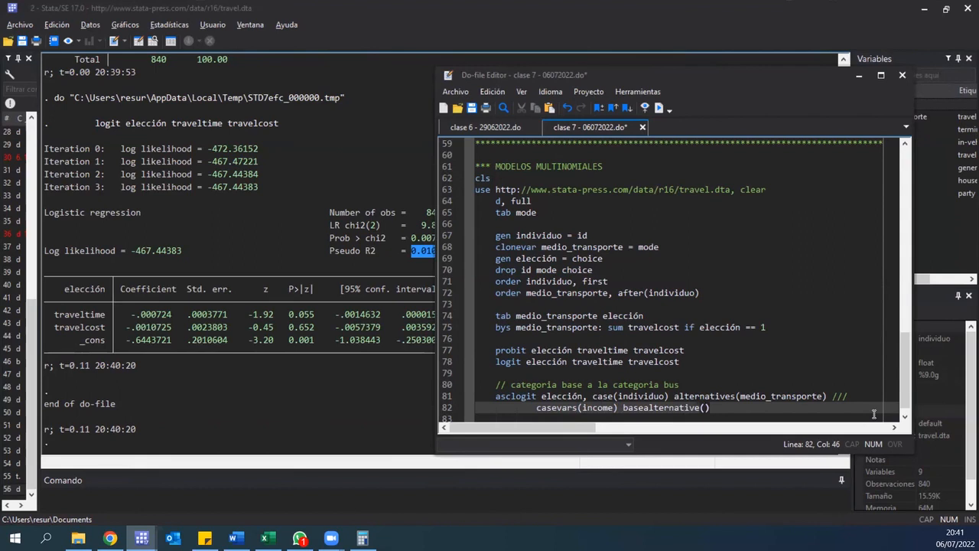
type("3")
key("ctrl+d")
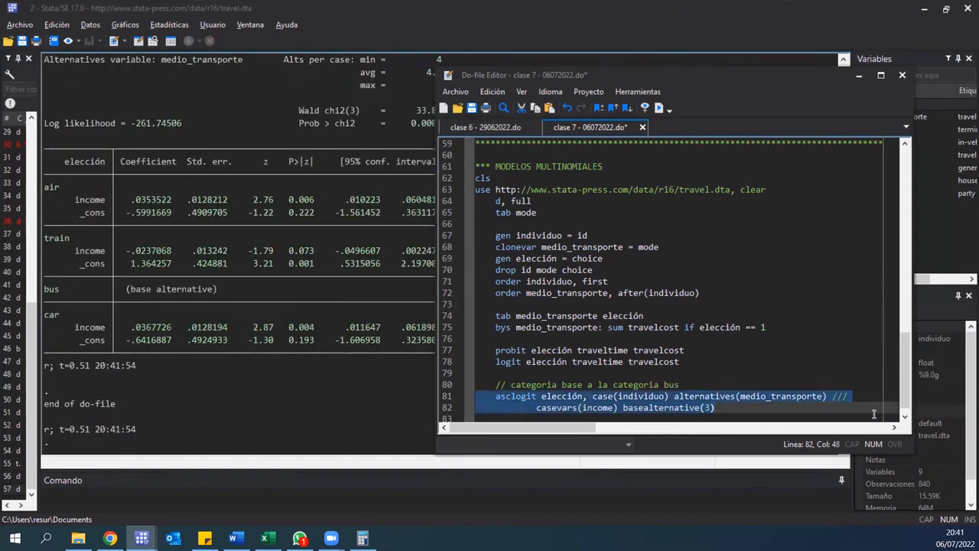
Examine the asclogit output header: model title, number of observations and cases, alternatives variable, and alternatives per case
left_click(197, 240)
scroll(196, 240, "up", 3)
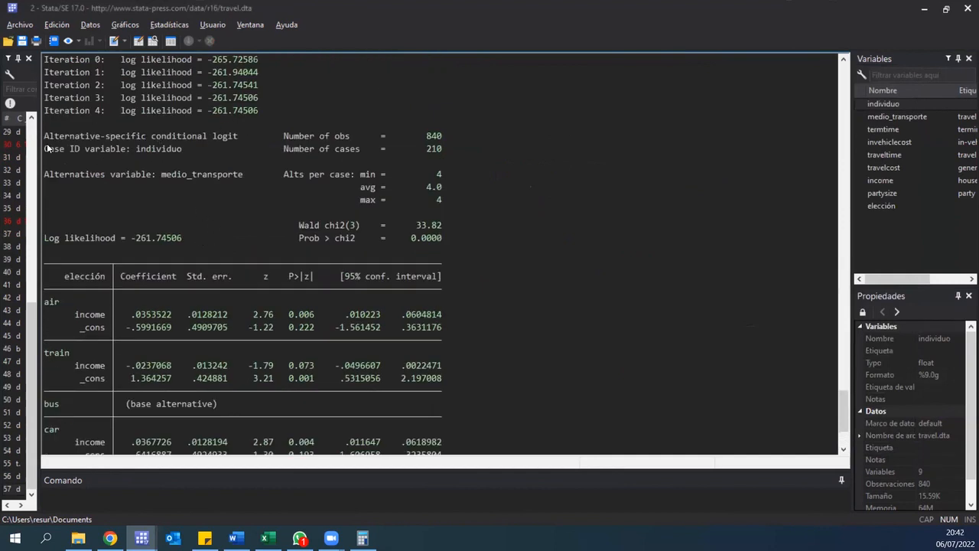
left_click_drag(45, 140, 126, 141)
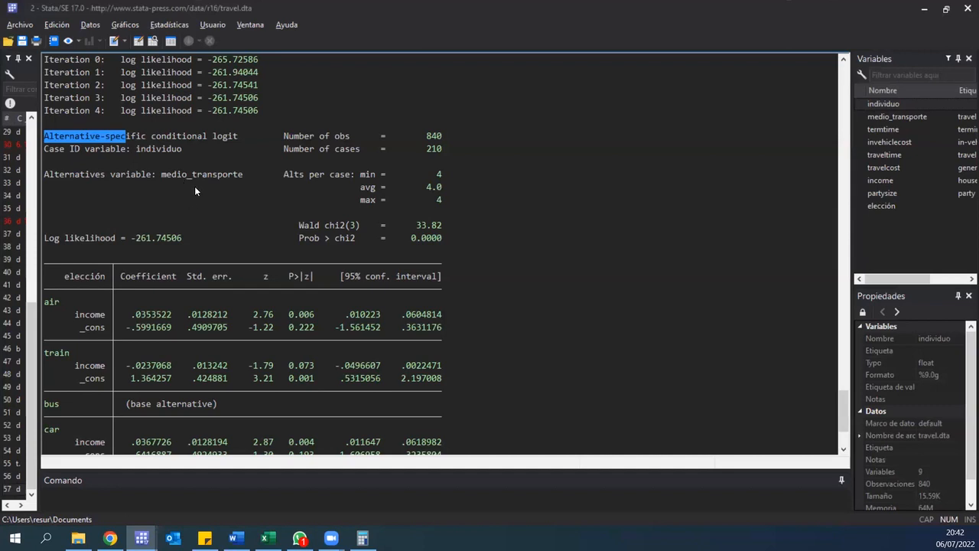
scroll(195, 191, "down", 1)
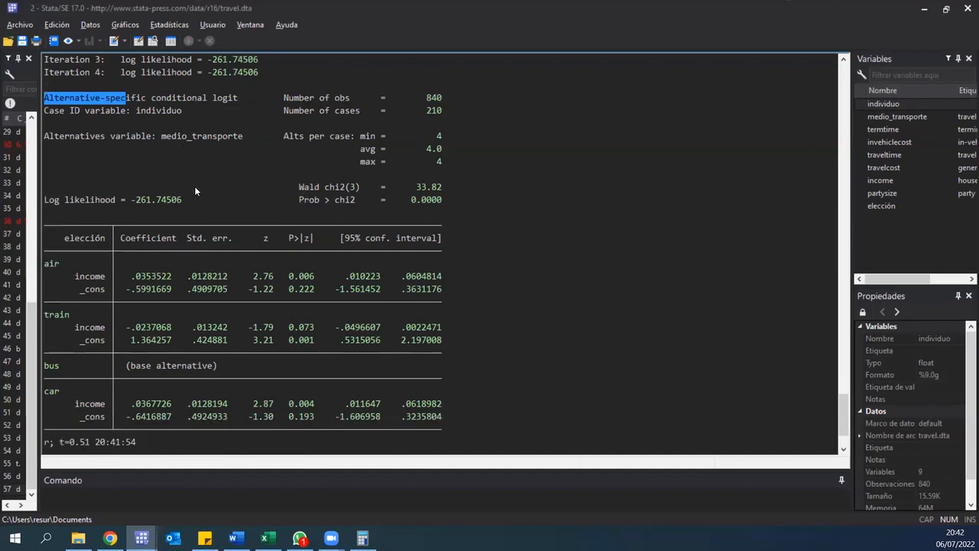
scroll(195, 191, "up", 1)
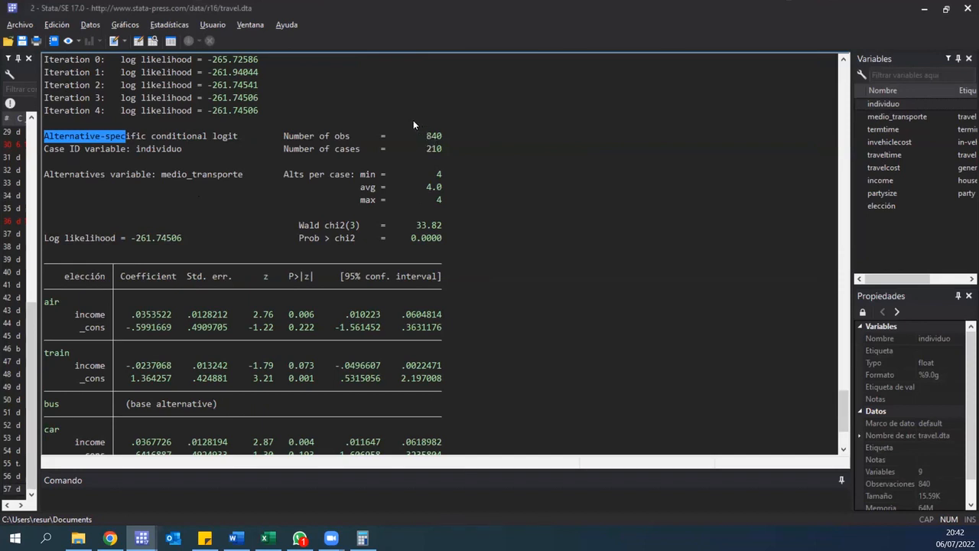
left_click_drag(284, 137, 469, 139)
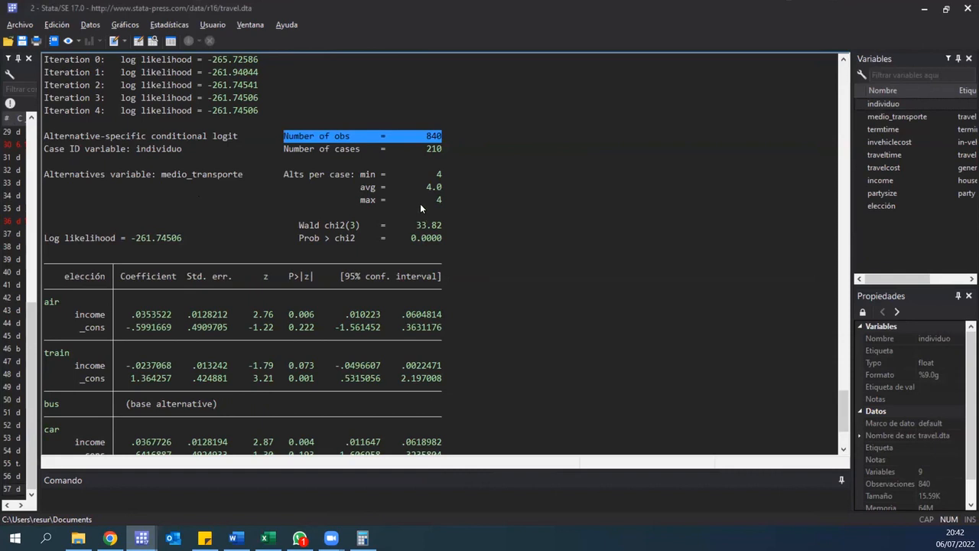
left_click_drag(284, 137, 425, 132)
left_click_drag(284, 148, 467, 147)
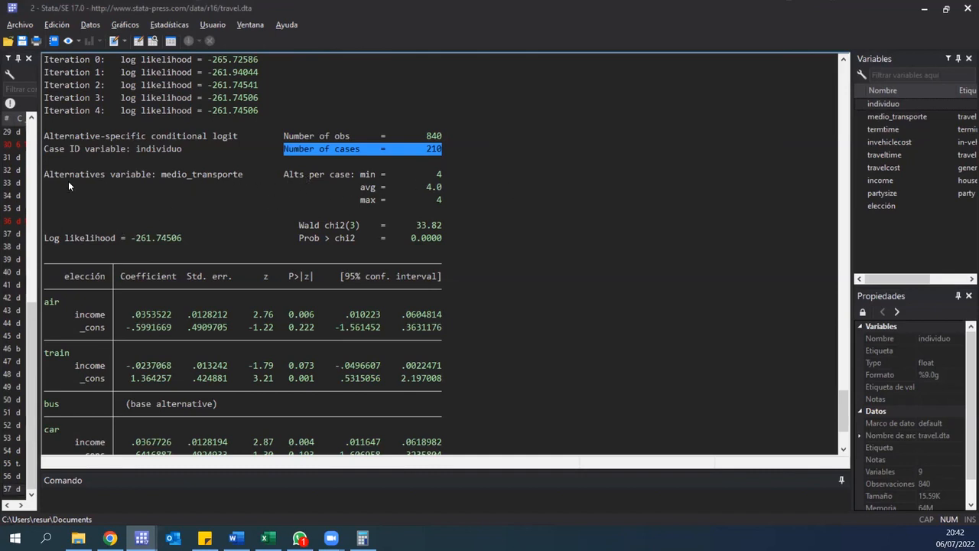
left_click_drag(46, 176, 243, 176)
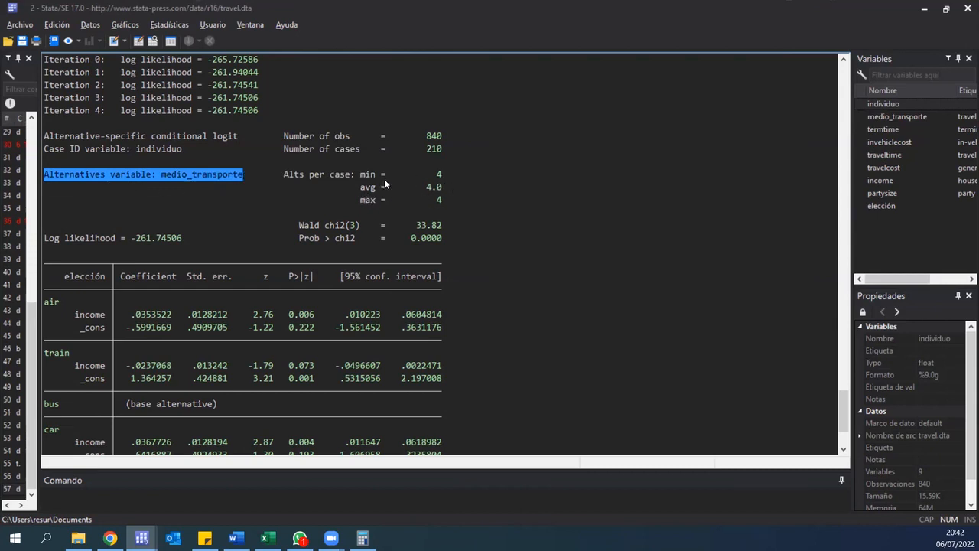
left_click_drag(283, 173, 443, 175)
left_click_drag(379, 195, 439, 200)
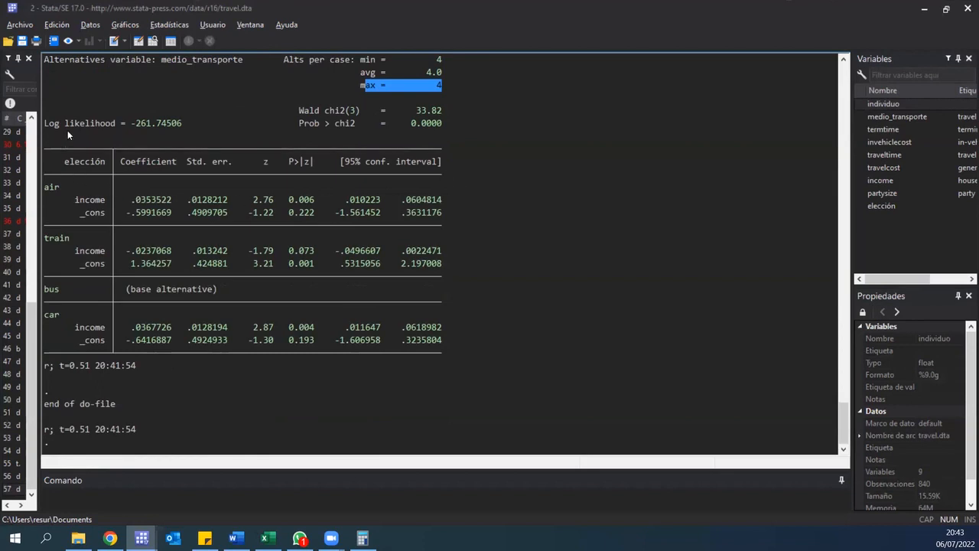
Examine the income rows for air and train and the bus base alternative in the asclogit coefficient table
left_click_drag(45, 188, 65, 192)
left_click(76, 202)
double_click(76, 202)
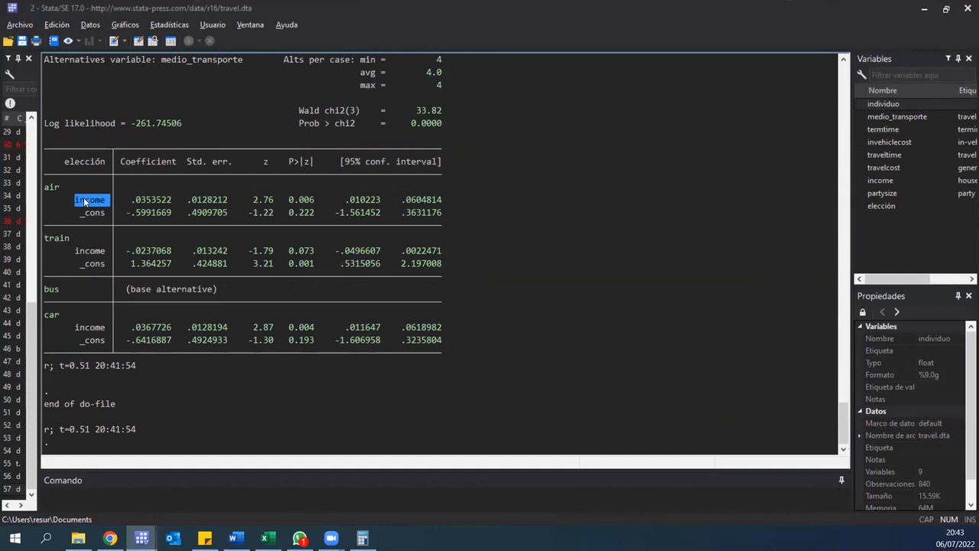
left_click_drag(76, 195, 105, 204)
mouse_move(75, 251)
left_mouse_down()
mouse_move(105, 252)
mouse_move(90, 245)
left_mouse_up()
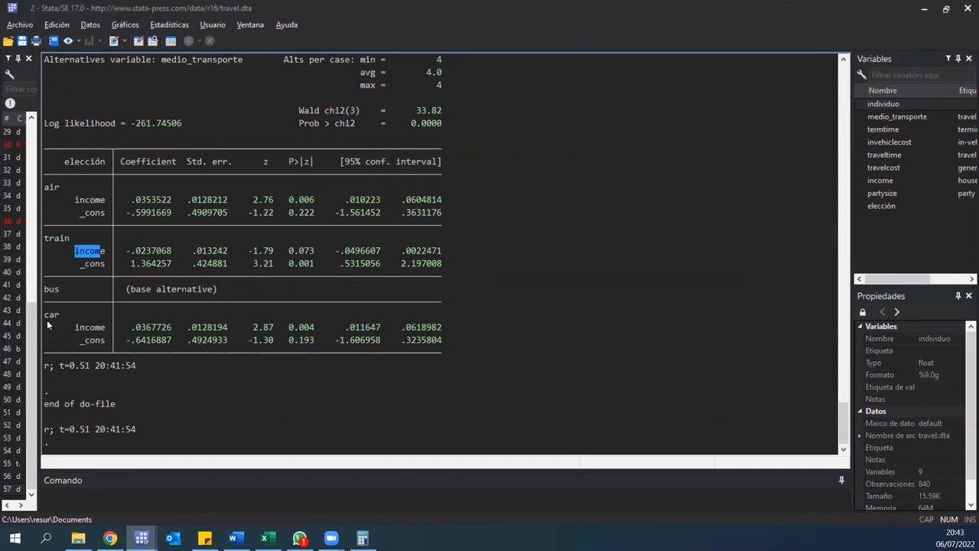
left_click_drag(45, 291, 65, 296)
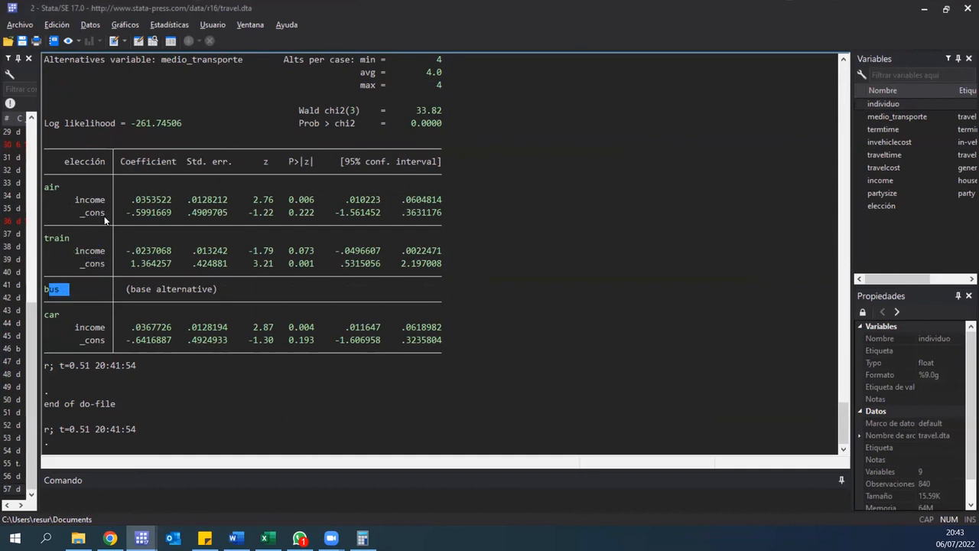
Examine the income coefficient and p-value for air against the bus base alternative in the asclogit table
left_click(57, 189)
double_click(57, 188)
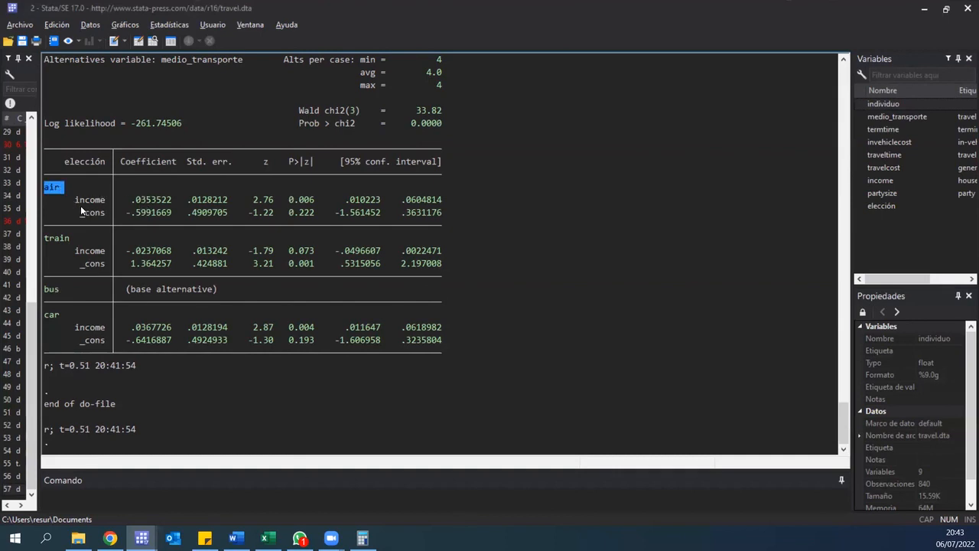
left_click_drag(77, 200, 103, 205)
left_click_drag(115, 201, 130, 203)
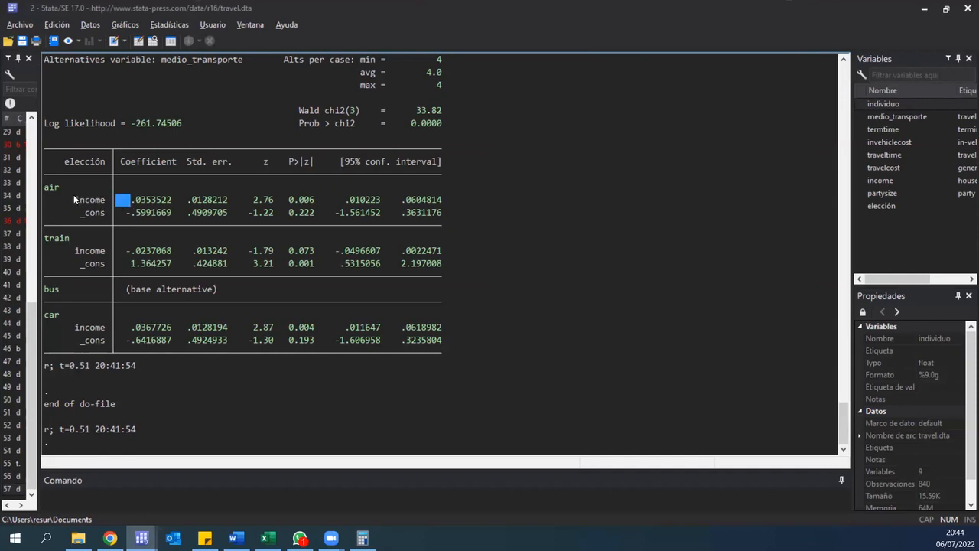
left_click_drag(46, 187, 61, 189)
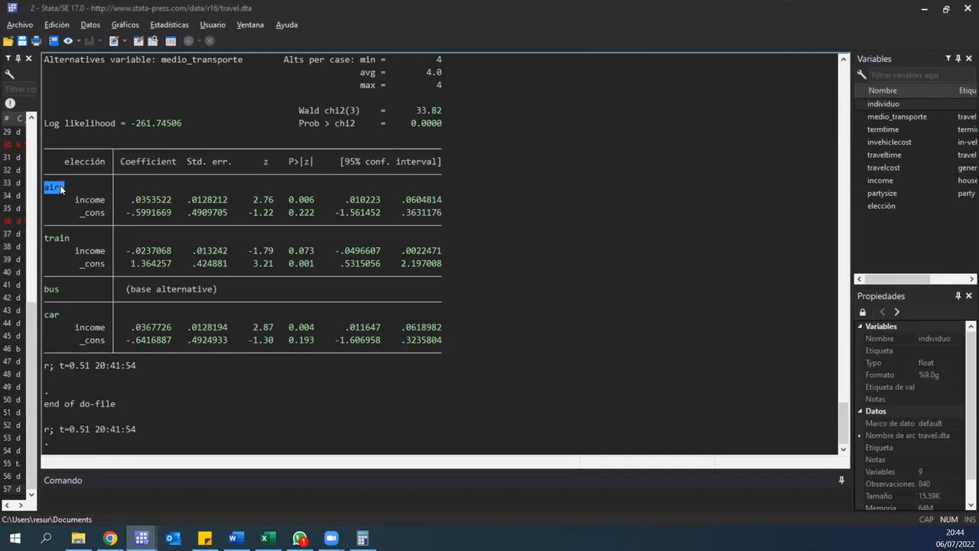
double_click(300, 200)
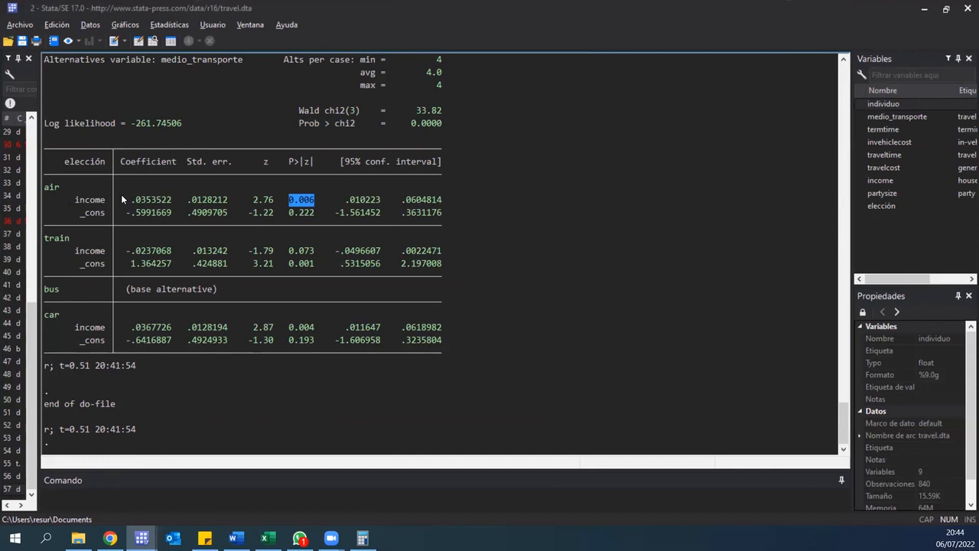
double_click(65, 190)
left_click_drag(76, 201, 105, 202)
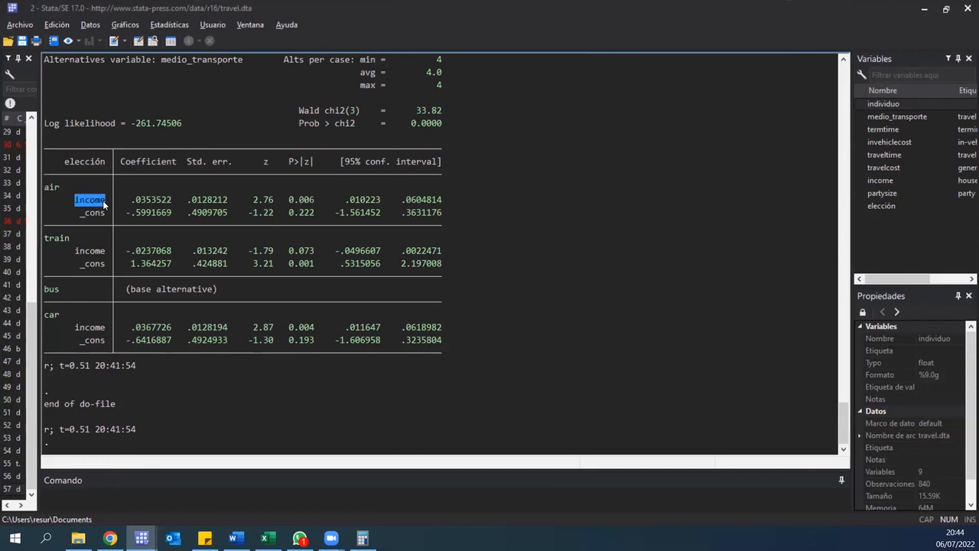
left_click_drag(45, 290, 68, 289)
left_click(45, 290)
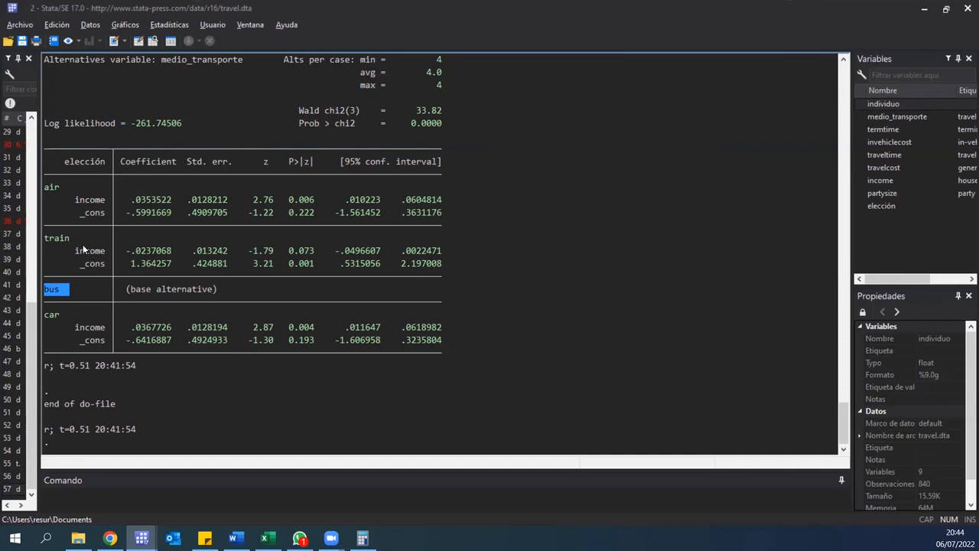
Examine the sign of the income coefficients for train and car relative to the bus base alternative
left_click_drag(46, 240, 108, 253)
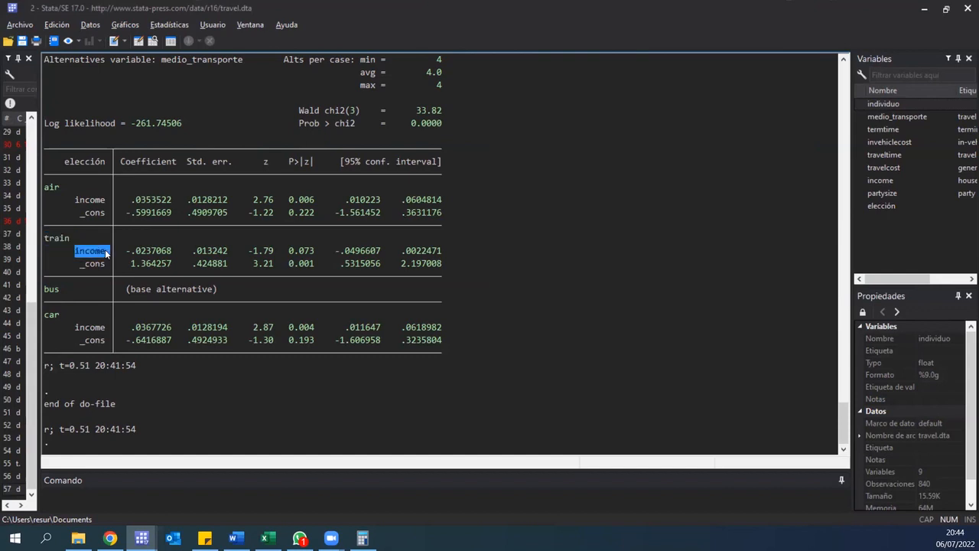
left_click_drag(130, 253, 119, 256)
left_click_drag(49, 240, 67, 241)
left_click_drag(49, 290, 66, 295)
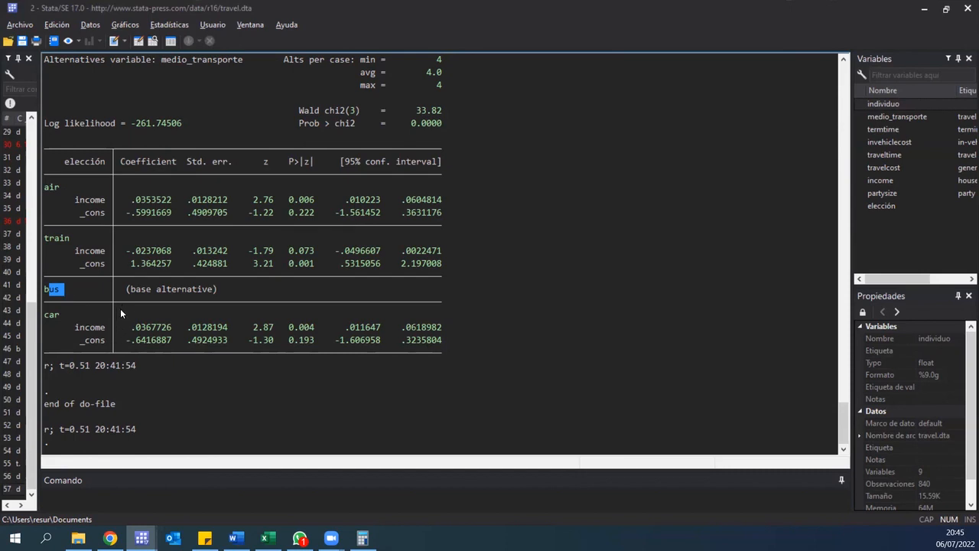
left_click_drag(71, 327, 107, 329)
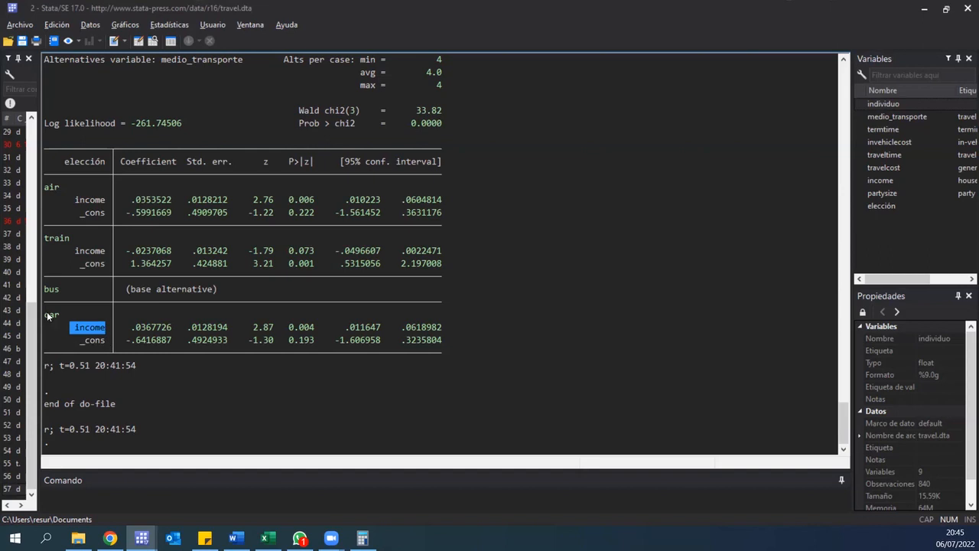
left_click_drag(44, 313, 62, 318)
double_click(90, 328)
left_click_drag(116, 328, 132, 330)
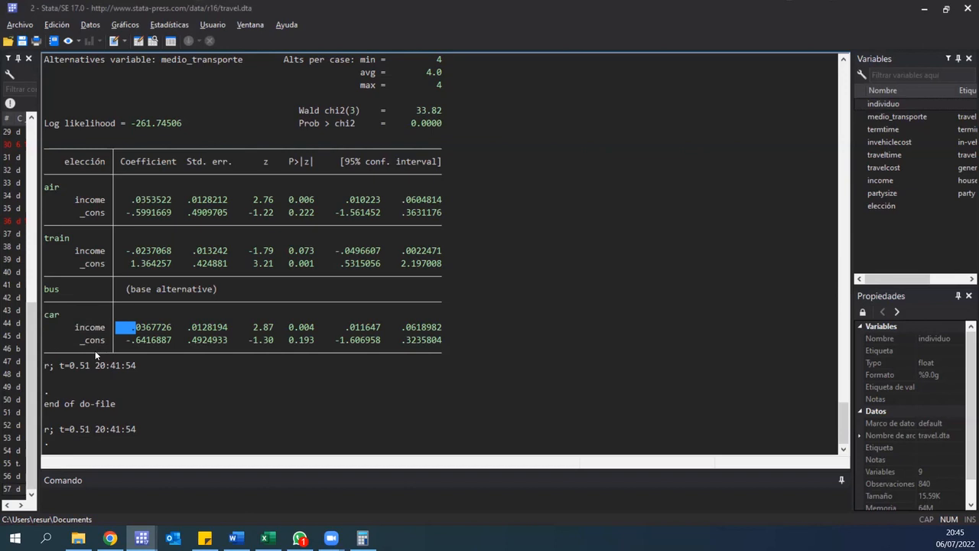
left_click(59, 325)
left_click_drag(59, 291, 51, 292)
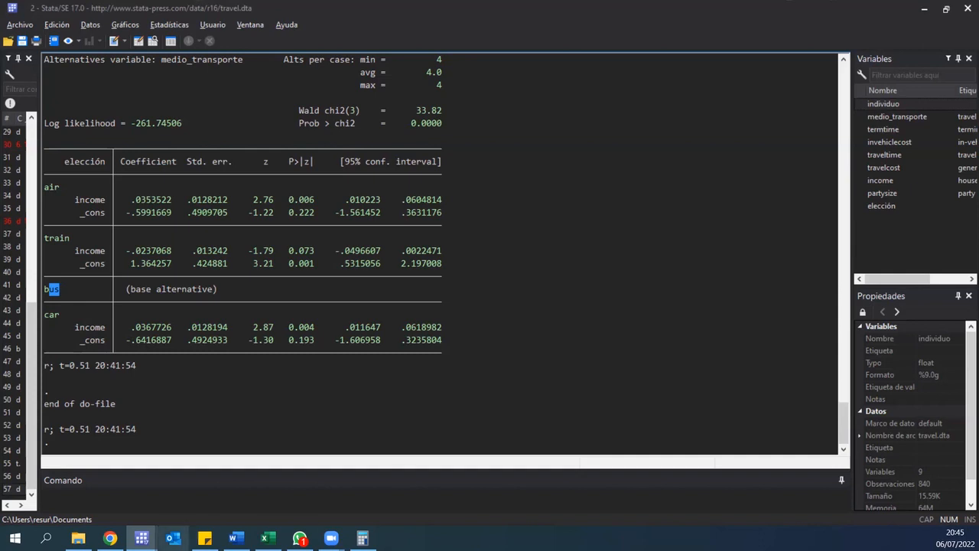
Add the line estimates store MNLogit below the asclogit command in the do-file and run it
mouse_move(141, 538)
left_click(319, 495)
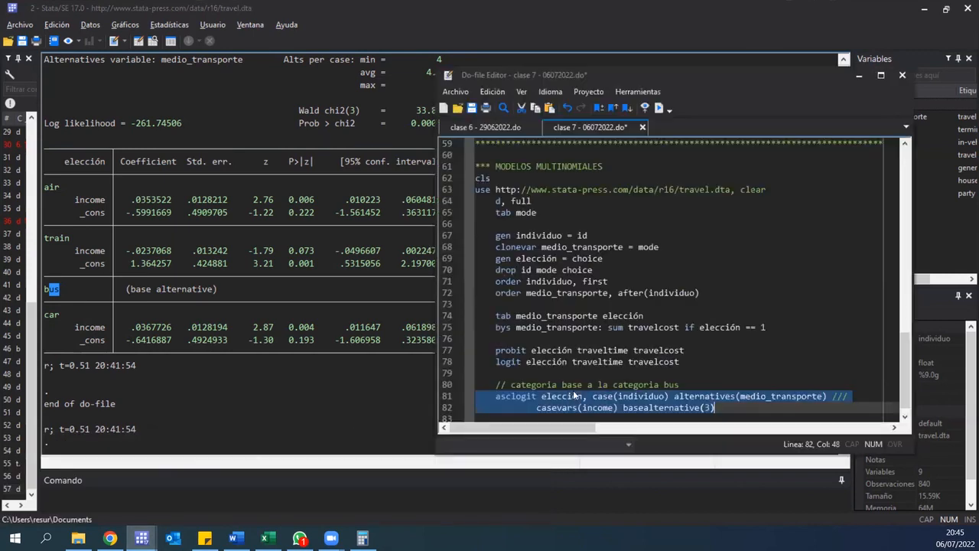
left_click(721, 411)
type("estimates store MNLogit")
key("ctrl+d")
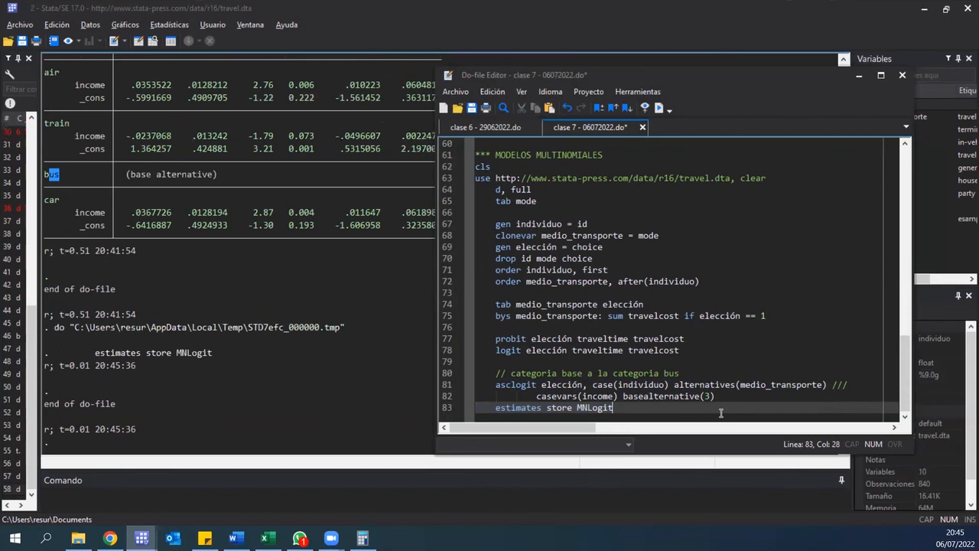
Add the line predict MNLogit_p, pr below the stored estimates and run it
key("Return")
type("pre")
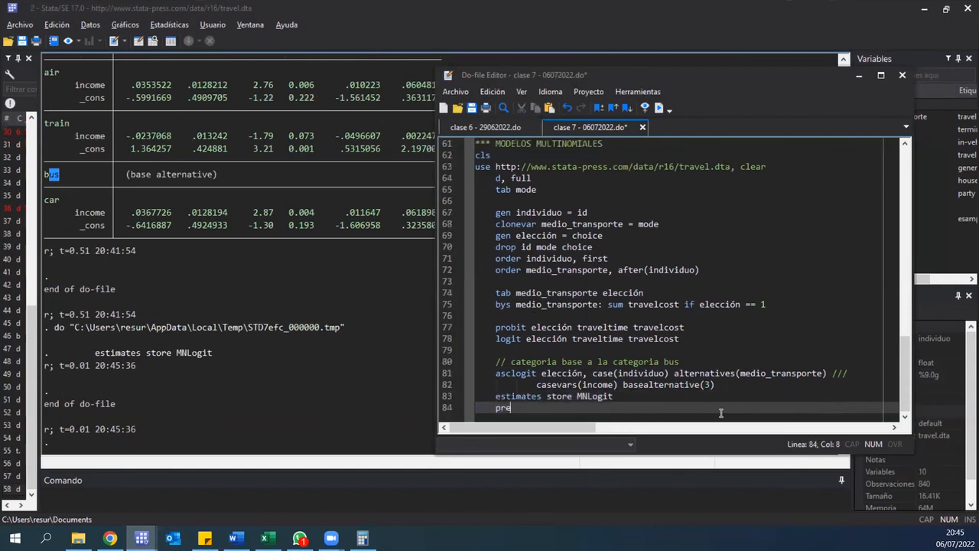
type("dict MNLogit ")
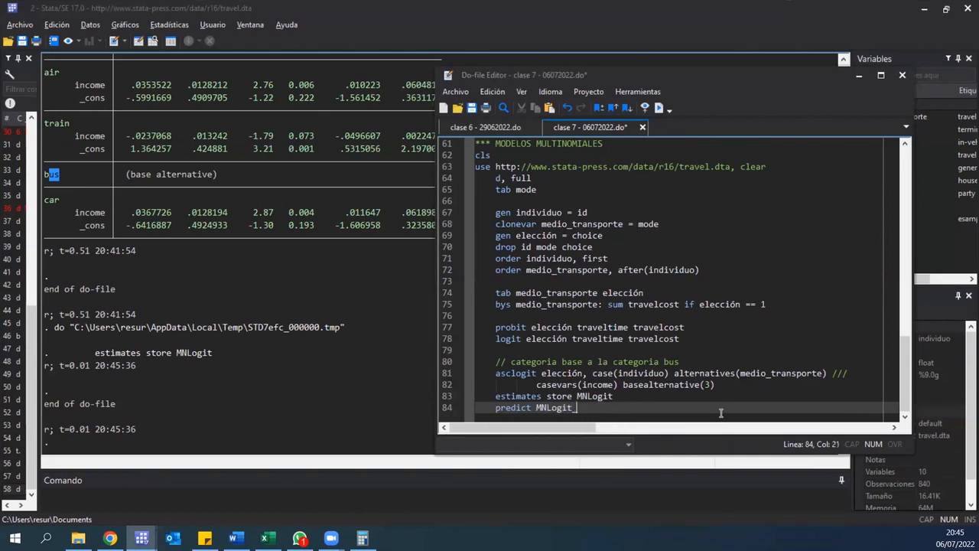
type("p, pr")
key("shift+Left")
key("shift+Left")
key("ctrl+d")
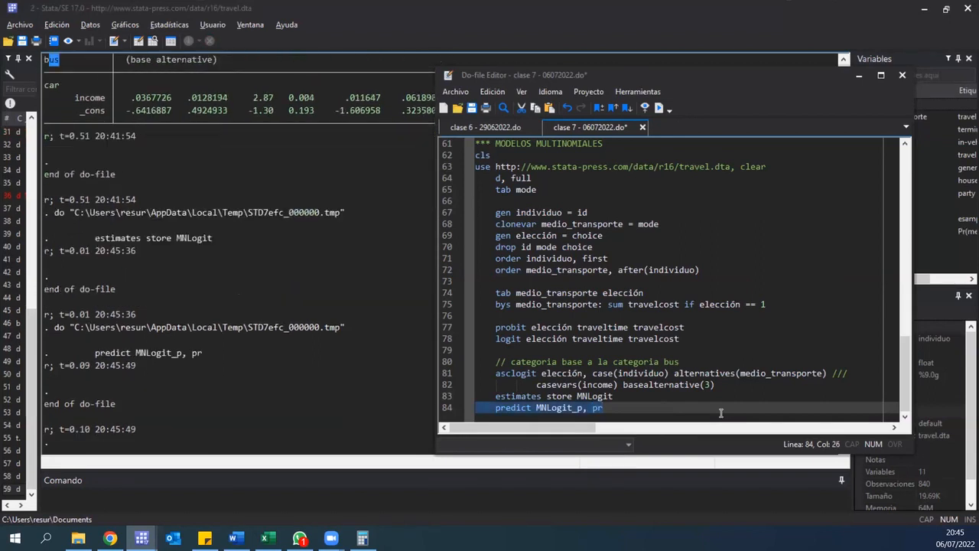
Add the line table medio_transporte, c(mean elección mean MNLogit_p) below the predict command and run it
left_click(720, 413)
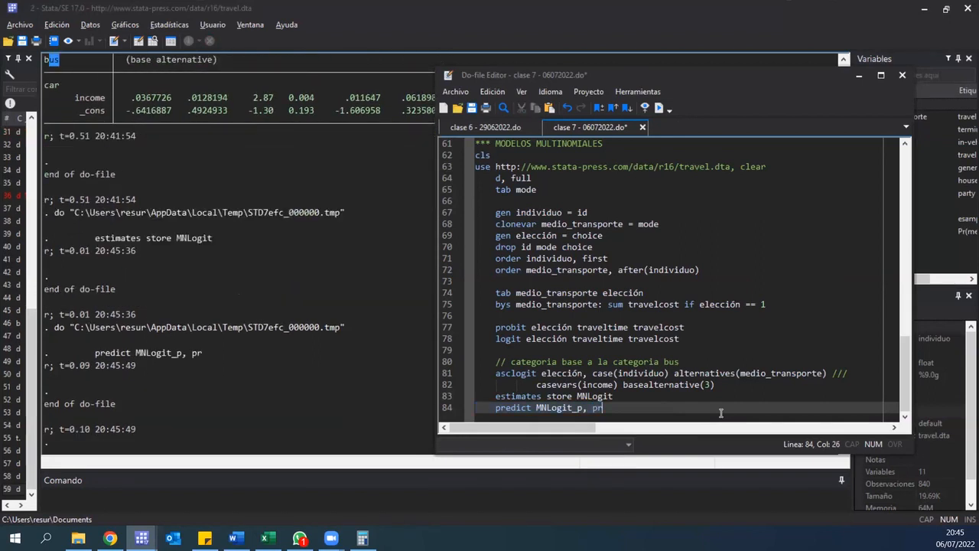
key("Return")
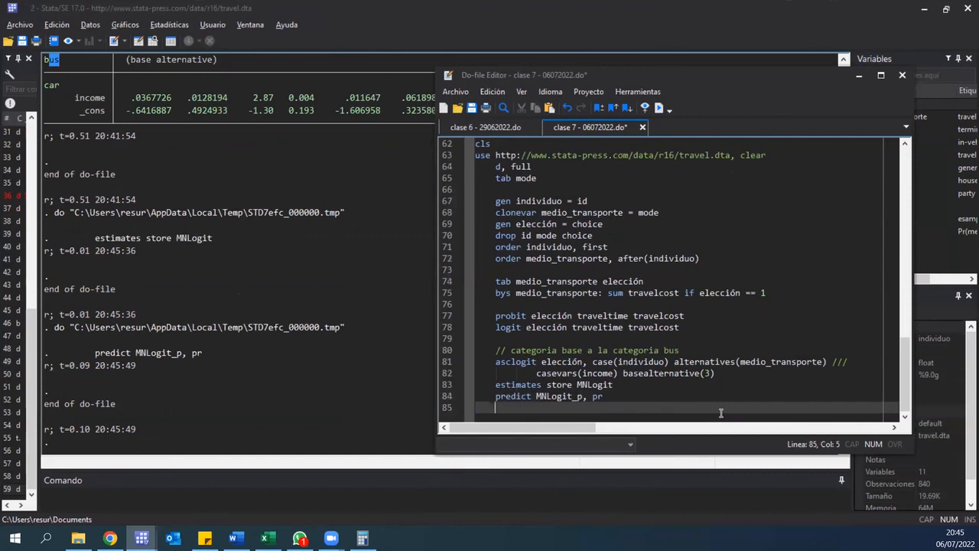
left_click(102, 236)
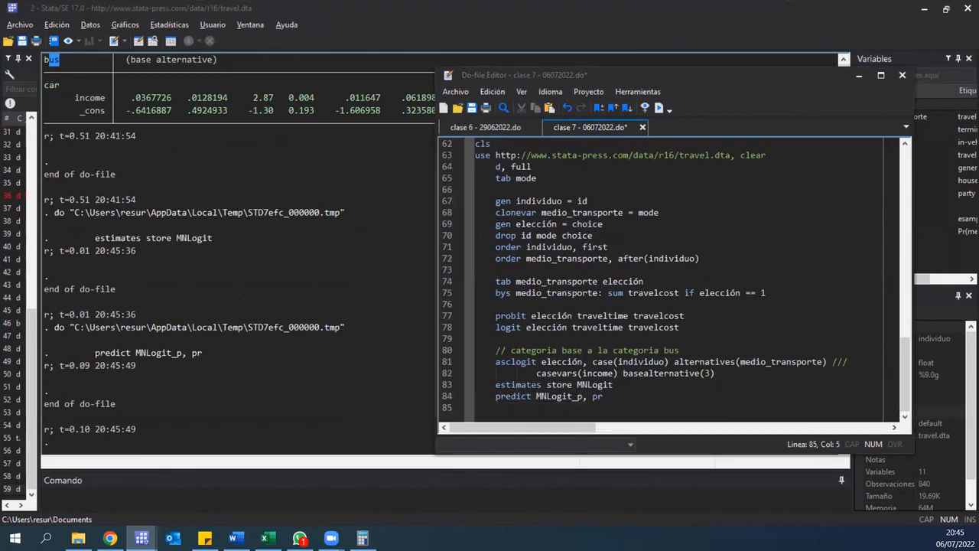
left_click(499, 412)
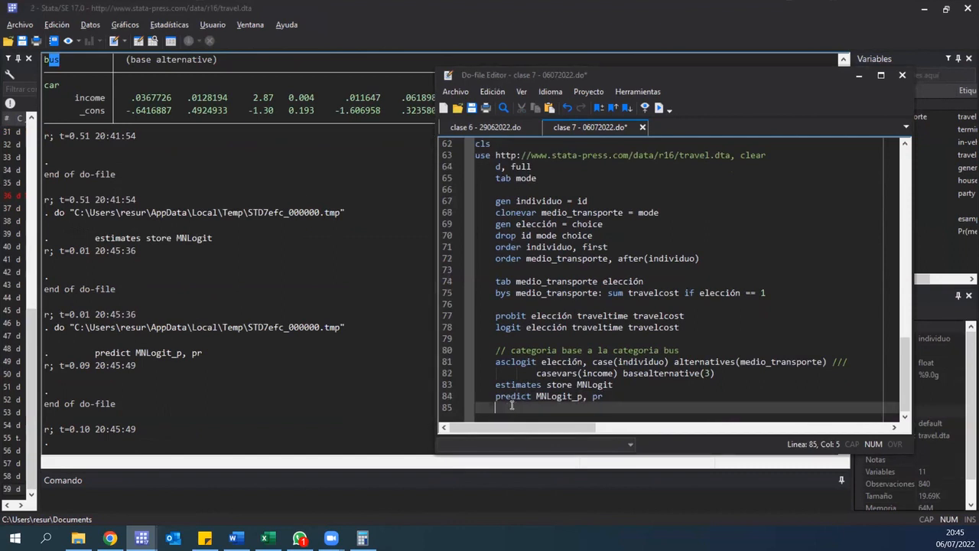
type("tr")
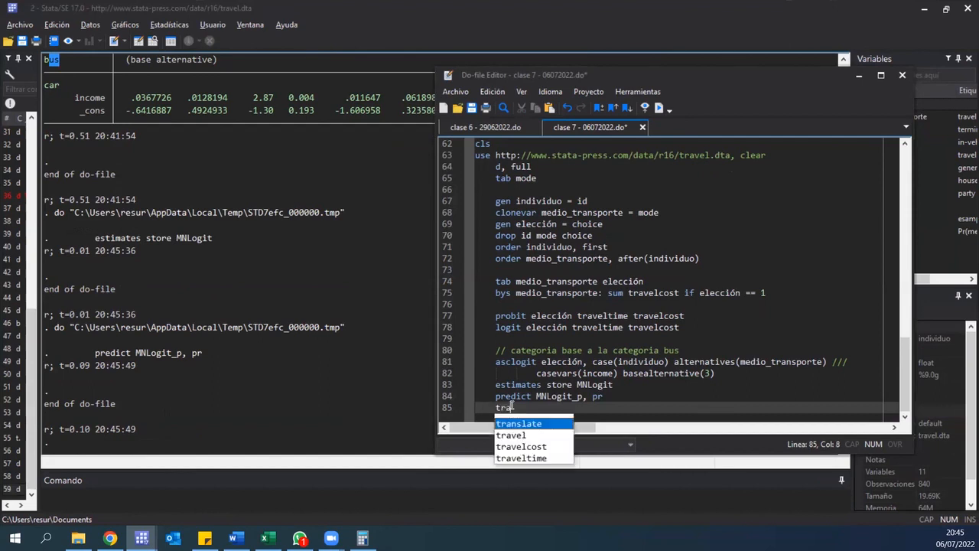
key("BackSpace")
type("able ")
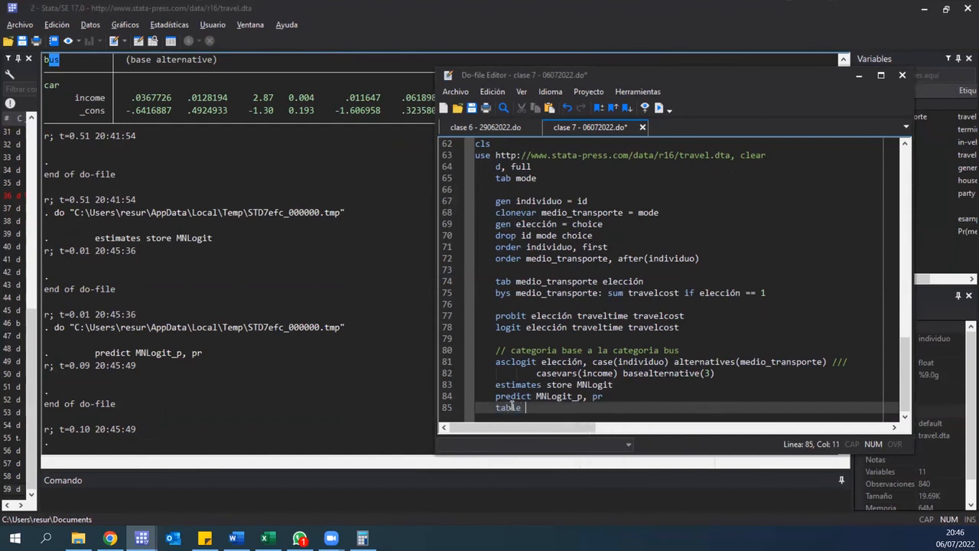
type("medio_transporte")
key("Return")
type(", c")
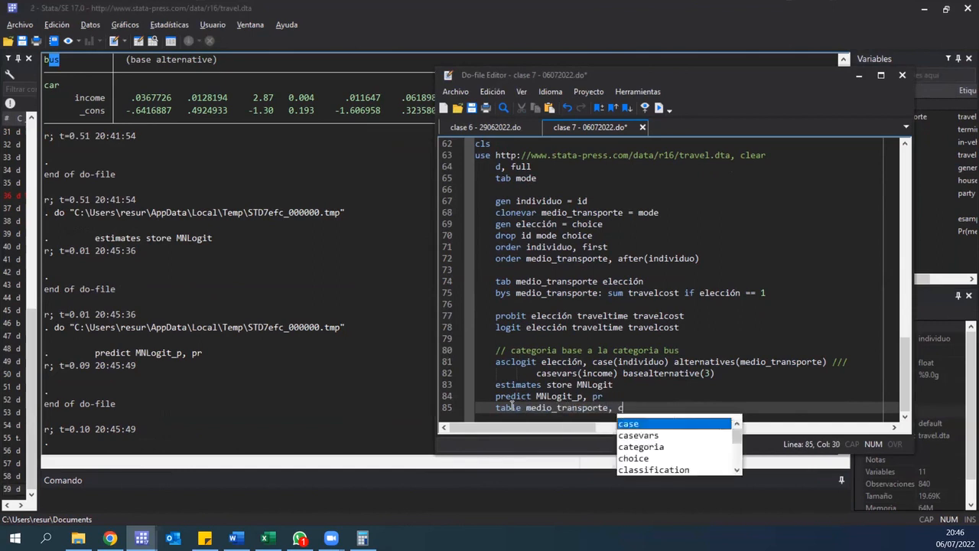
type("(mean elección mean MNLogit")
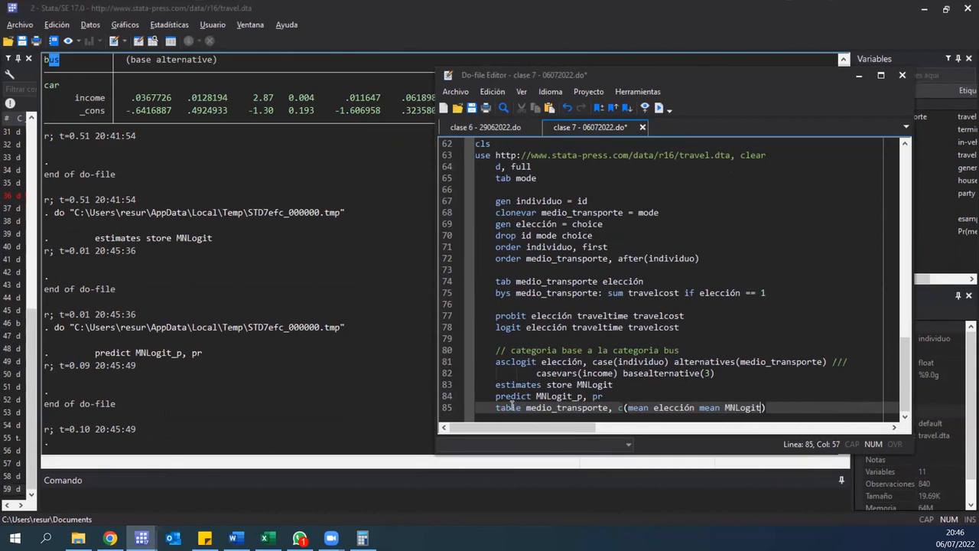
type("_p")
key("Right")
key("ctrl+d")
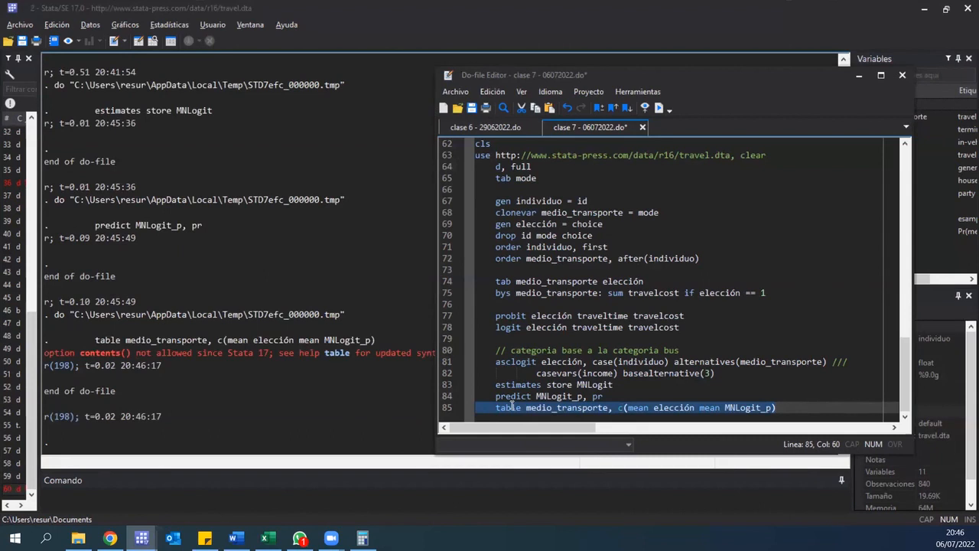
Append the comment // Para versiones diferentes de Stata17 to the table command line
key("Home")
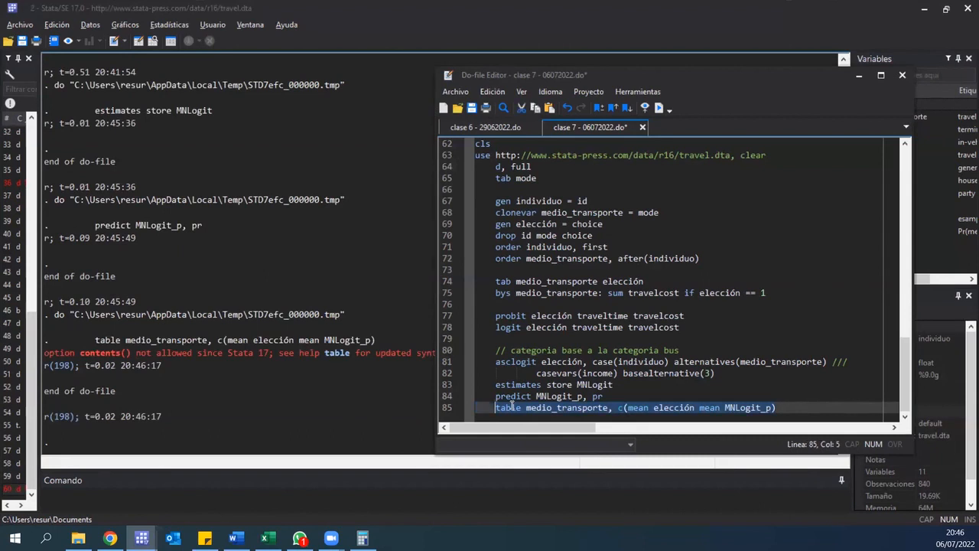
key("End")
type("// ")
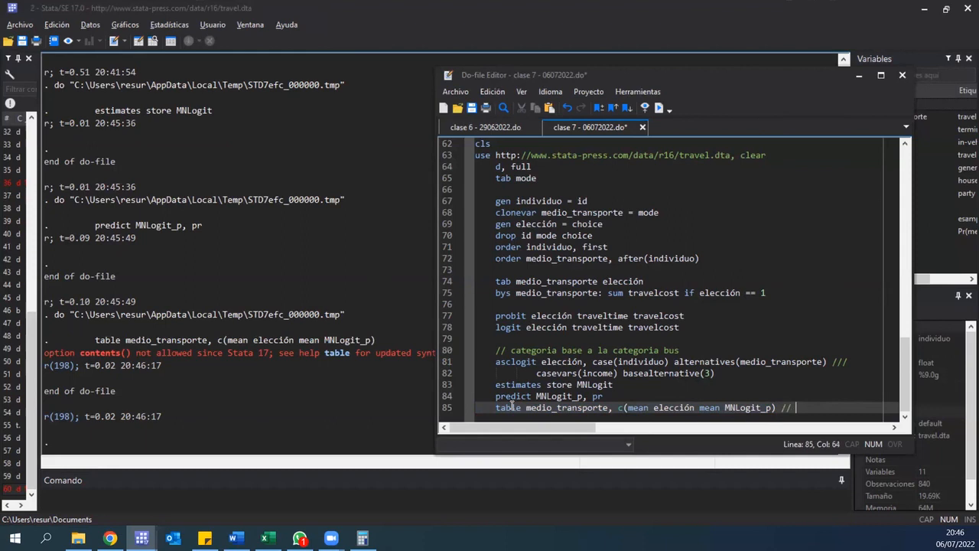
type("Para versopomes")
key("BackSpace")
key("BackSpace")
key("BackSpace")
key("BackSpace")
key("BackSpace")
key("BackSpace")
type("iones dicfer")
key("BackSpace")
key("BackSpace")
key("BackSpace")
key("BackSpace")
type("ferentes de Stata")
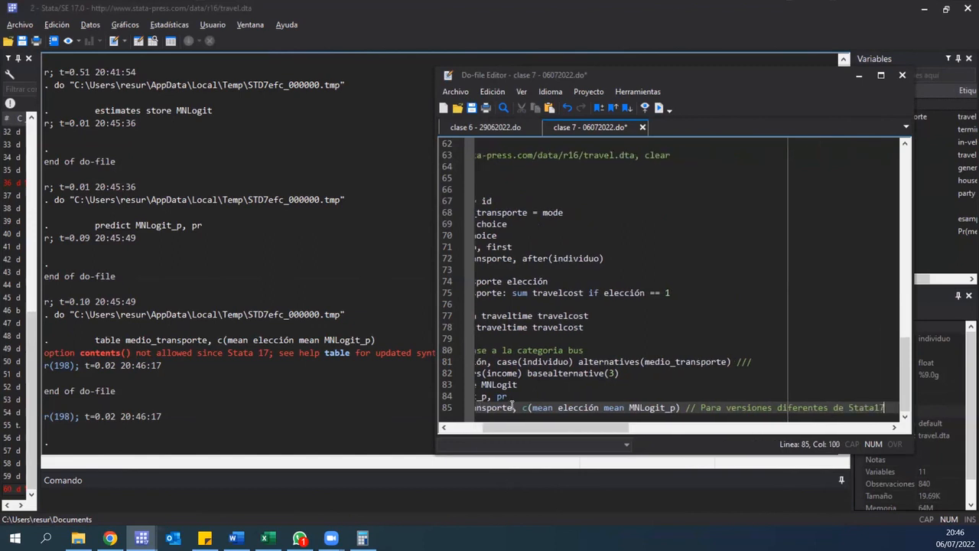
Duplicate the commented table command line directly below itself
triple_click(512, 405)
key("ctrl+c")
left_click(511, 406)
key("ctrl+v")
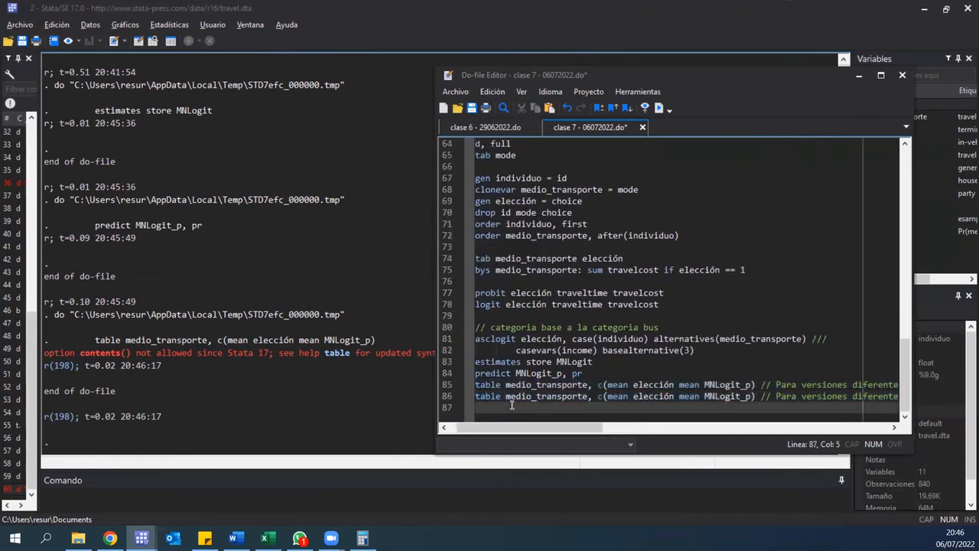
Change the comment on the duplicated table line to // Para version Stata17
key("ctrl+Right")
key("ctrl+Right")
key("ctrl+Right")
key("ctrl+Right")
key("ctrl+Right")
key("ctrl+Right")
key("ctrl+Right")
key("ctrl+Right")
key("ctrl+Right")
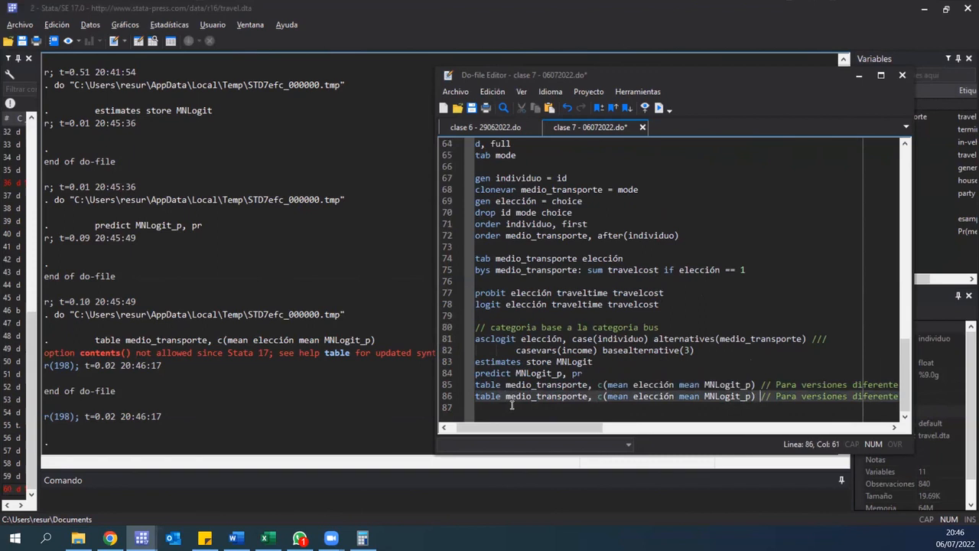
key("ctrl+shift+Right")
type("br")
key("BackSpace")
key("BackSpace")
type("version")
key("ctrl+shift+Right")
key("ctrl+shift+Right")
type(")")
key("BackSpace")
key("BackSpace")
In the duplicated table command, replace the c option with stat and remove the second mean, giving stat(mean elección MNLogit_p)
key("ctrl+Left")
key("ctrl+Left")
key("ctrl+Left")
key("ctrl+Left")
key("ctrl+Left")
key("ctrl+Left")
key("ctrl+Left")
key("ctrl+Left")
key("ctrl+Left")
key("BackSpace")
type("stat")
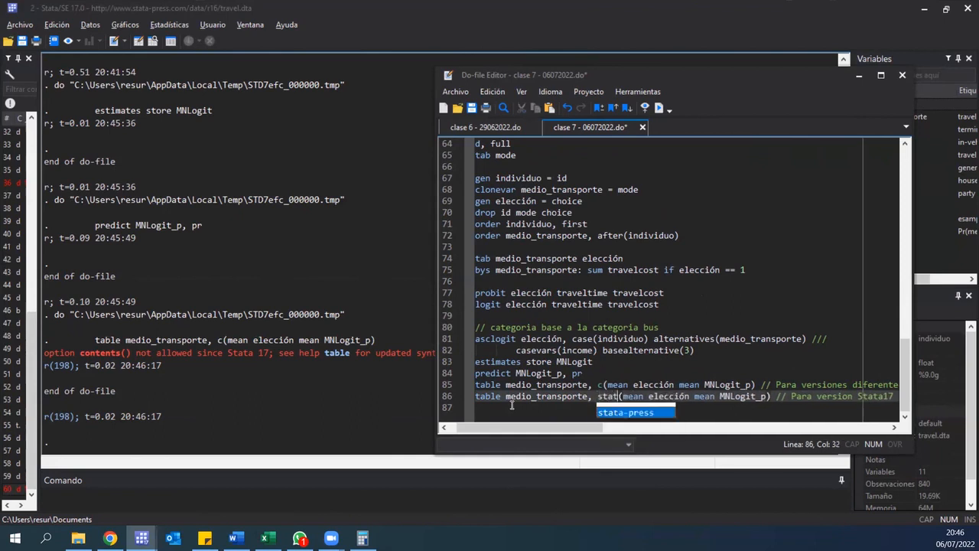
key("ctrl+Right")
key("ctrl+Right")
key("ctrl+Right")
key("ctrl+shift+Right")
key("Delete")
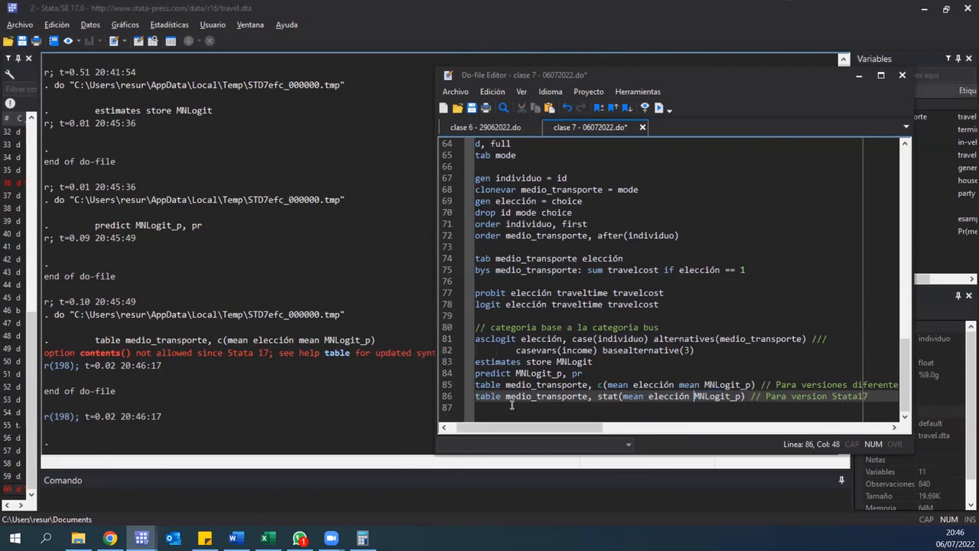
Run the Stata17 version of the table command
key("shift+Left")
key("shift+Left")
key("shift+Left")
key("Home")
key("shift+End")
key("ctrl+d")
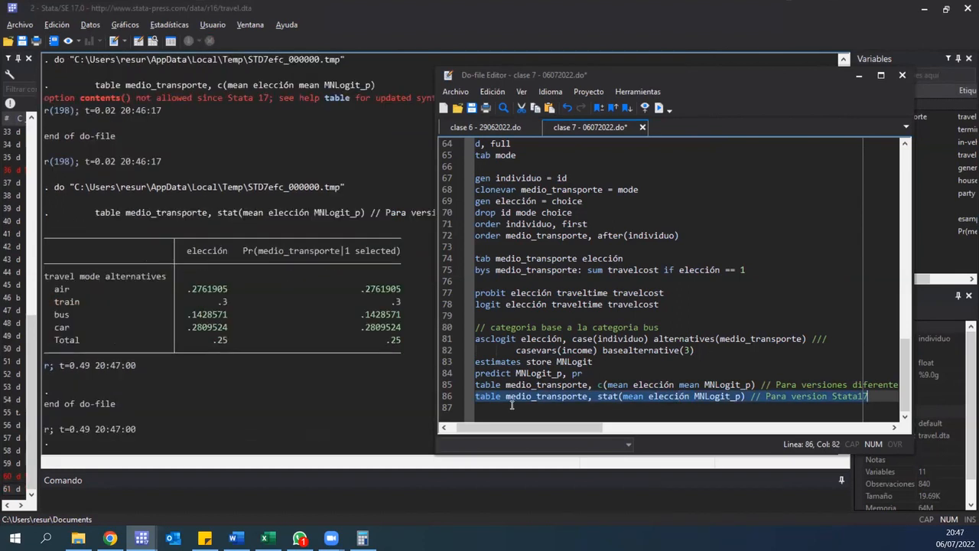
Examine the table output, comparing the mean observed elección with the mean predicted probability for each travel mode
left_click(505, 384)
left_click_drag(505, 384, 554, 384)
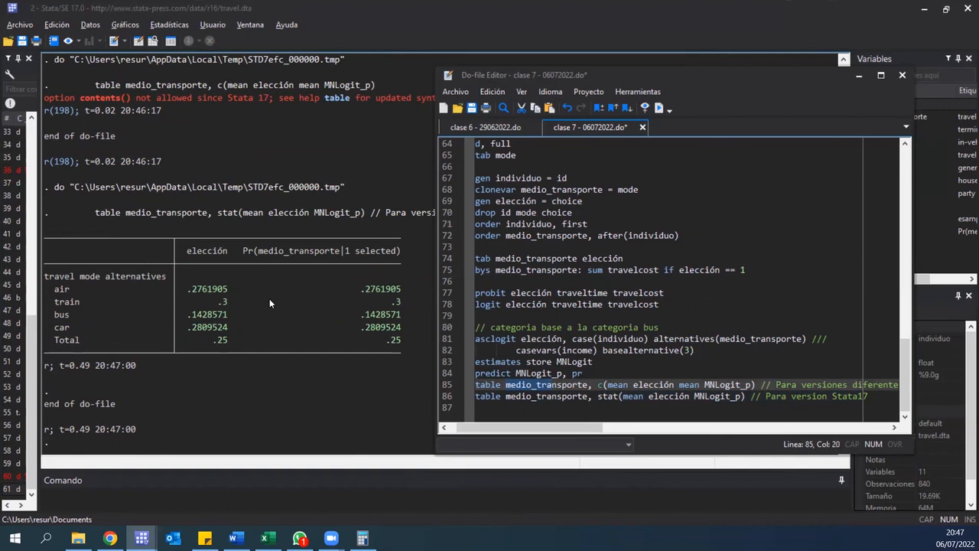
left_click(206, 294)
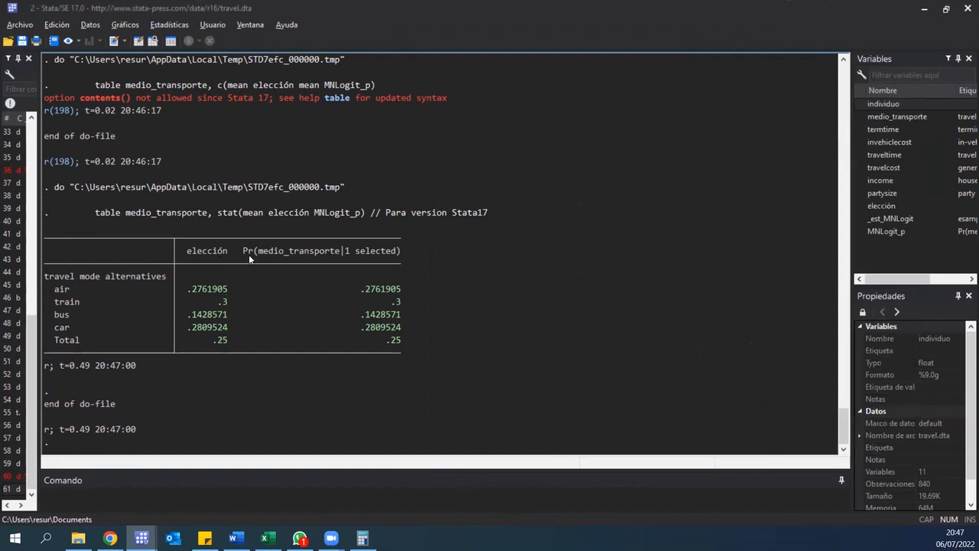
left_click_drag(245, 247, 377, 250)
left_click(190, 250)
left_click_drag(192, 290, 215, 290)
double_click(57, 290)
triple_click(398, 290)
left_click(362, 291)
left_click_drag(402, 295, 372, 302)
left_click(365, 289)
left_click_drag(388, 303, 408, 306)
Add the marginal effects command estat mfx, varlist(income) to the do-file, below the table commands and separated by a blank line
key("ctrl+9")
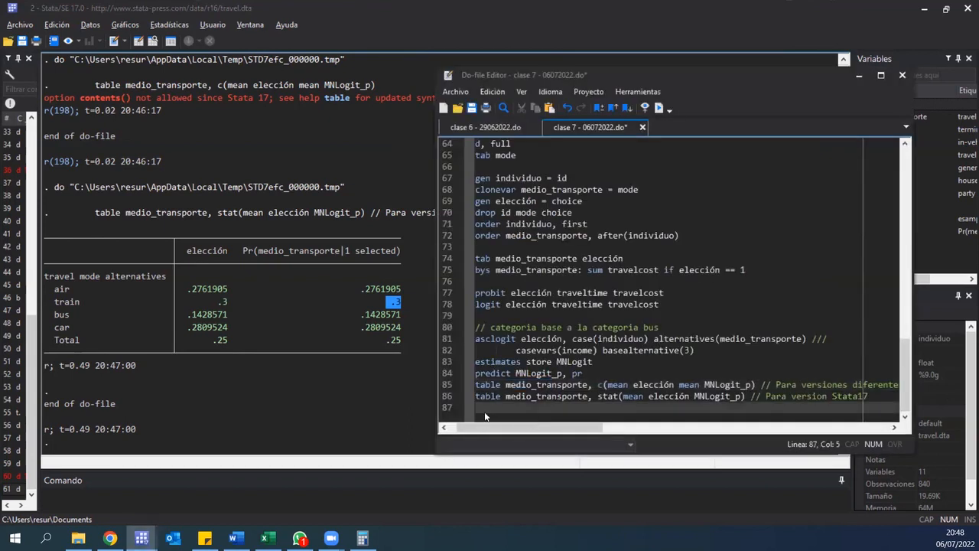
key("Return")
key("Return")
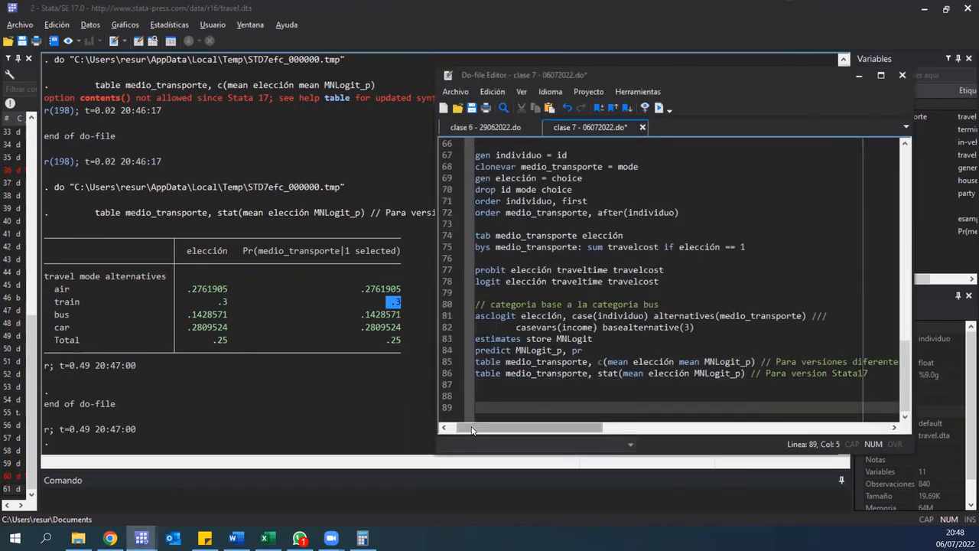
key("Up")
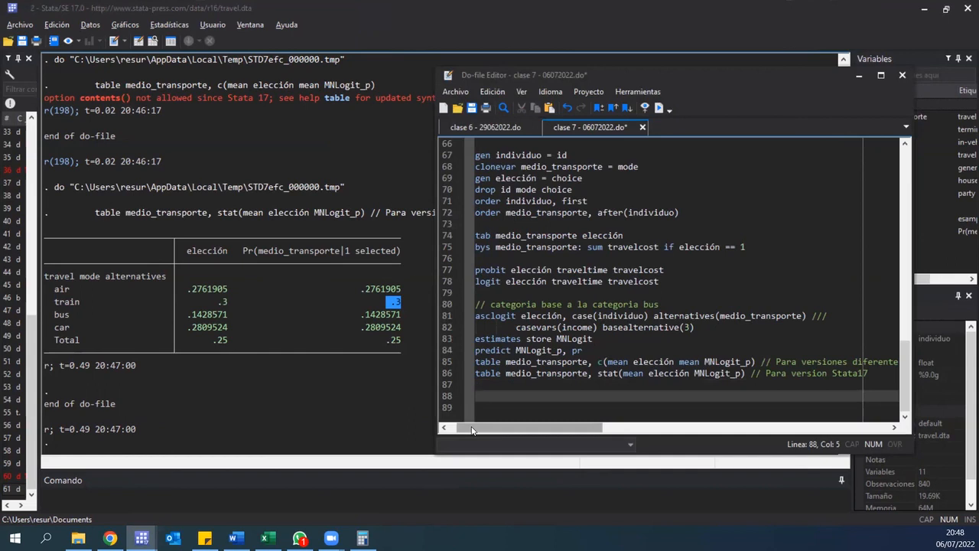
type("estat")
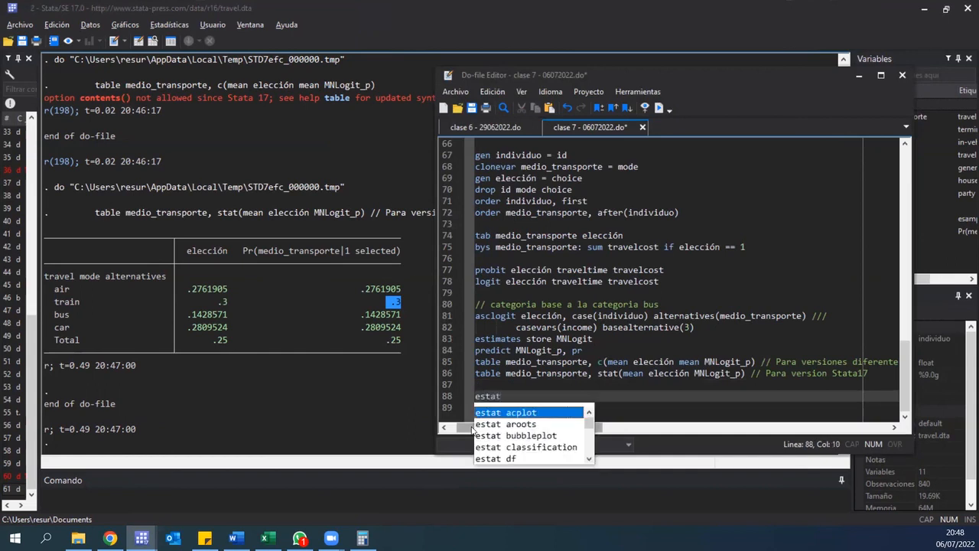
type(" mfx, varlist(income")
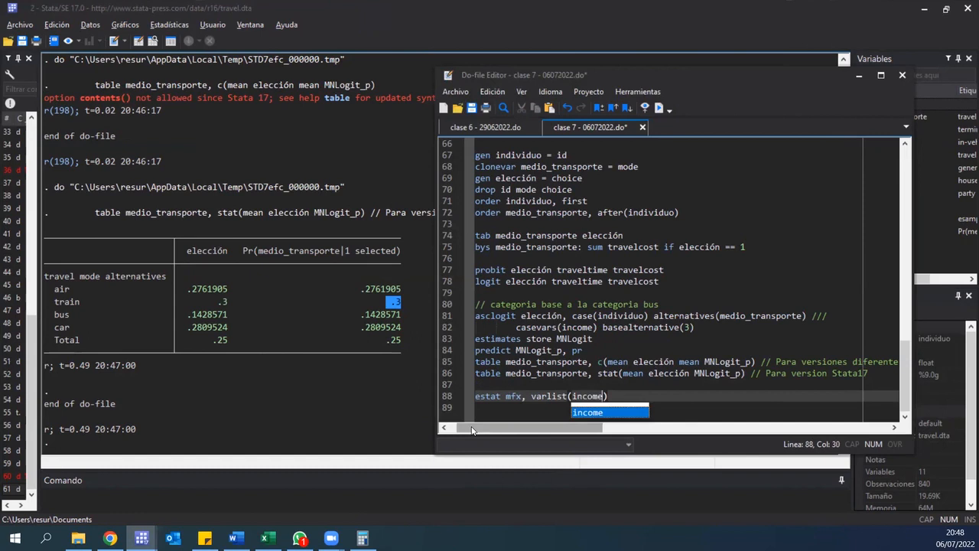
key("shift+Left")
key("shift+Left")
key("shift+Left")
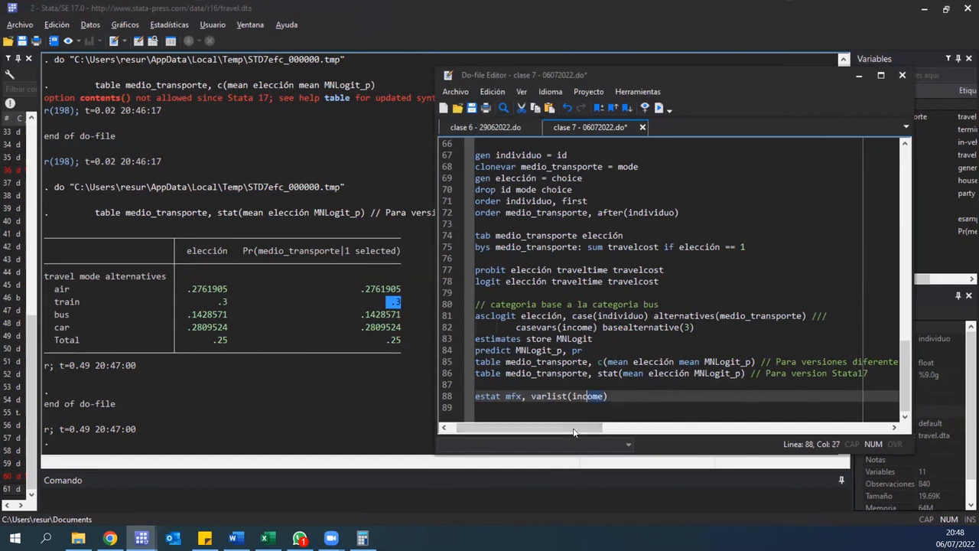
double_click(543, 396)
Save the do-file and run only the estat mfx line
key("ctrl+s")
left_click(518, 410)
left_click(552, 395)
triple_click(552, 396)
key("ctrl+d")
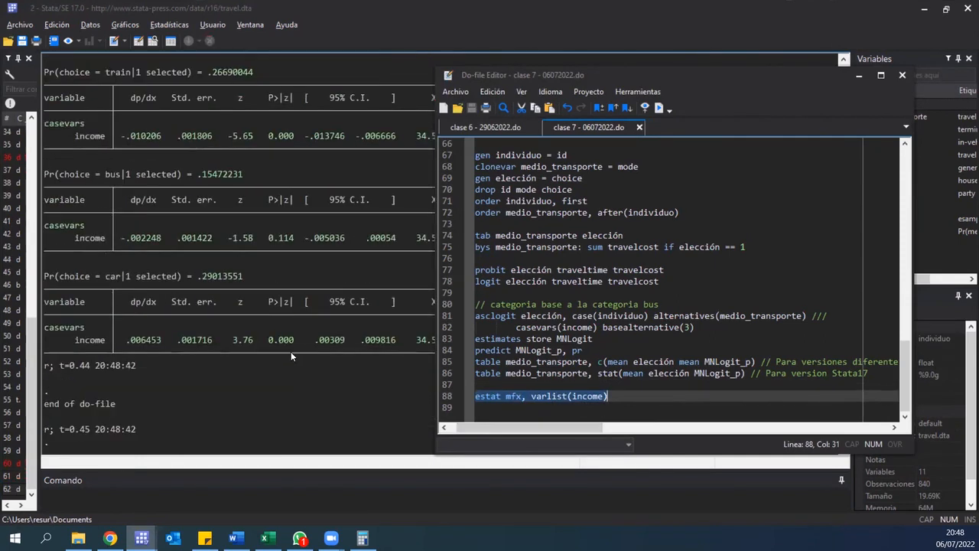
Examine the estat mfx output for air, reading its predicted probability and the marginal effect of income
left_click(258, 397)
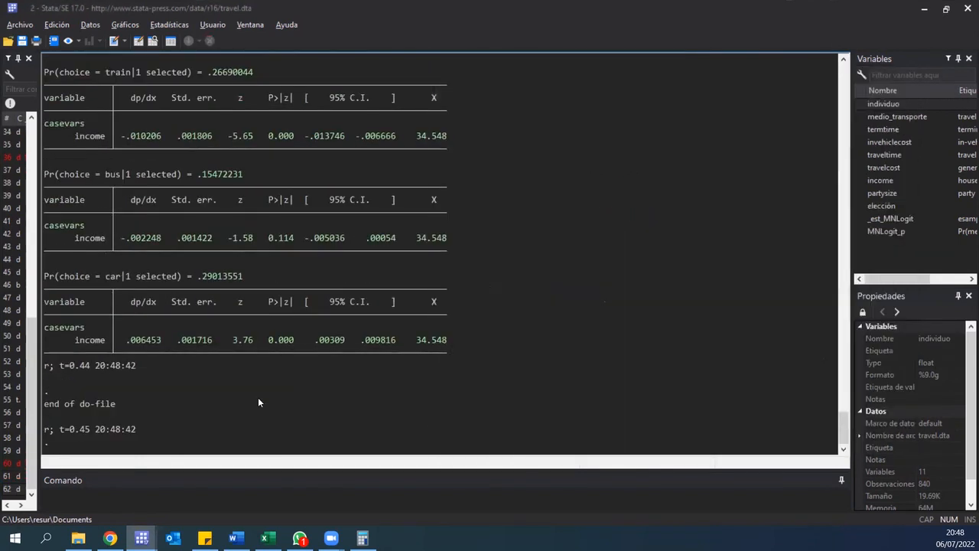
scroll(253, 398, "up", 8)
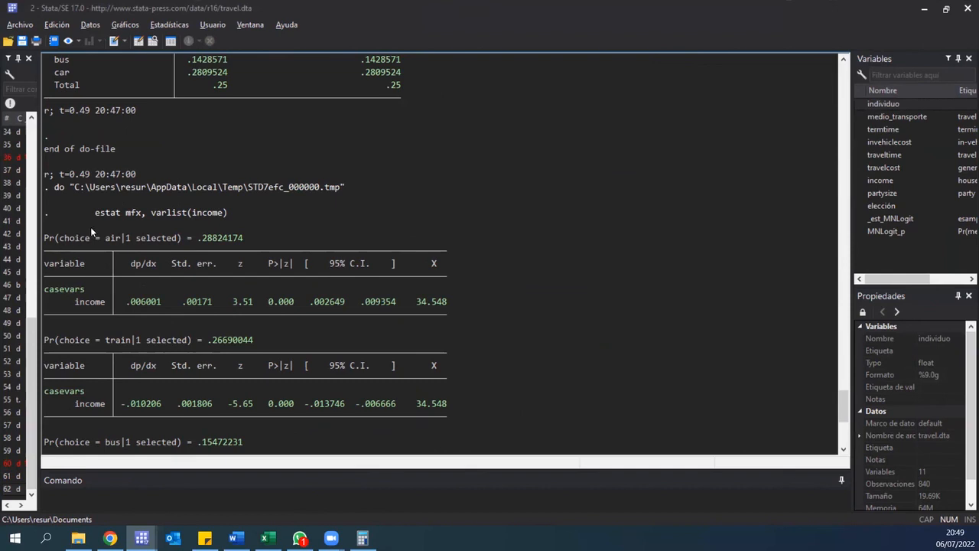
left_click_drag(64, 239, 244, 239)
left_click(206, 241)
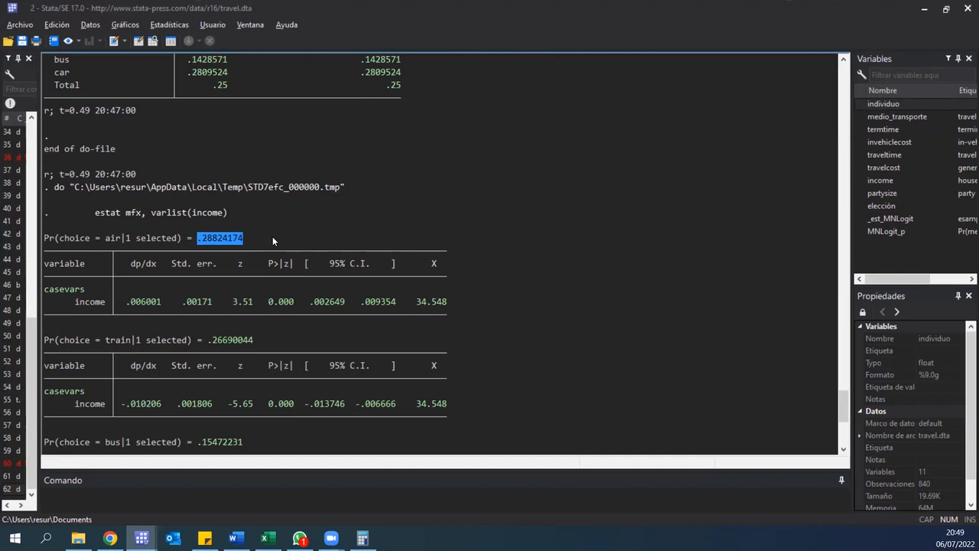
scroll(272, 236, "down", 3)
scroll(272, 236, "down", 5)
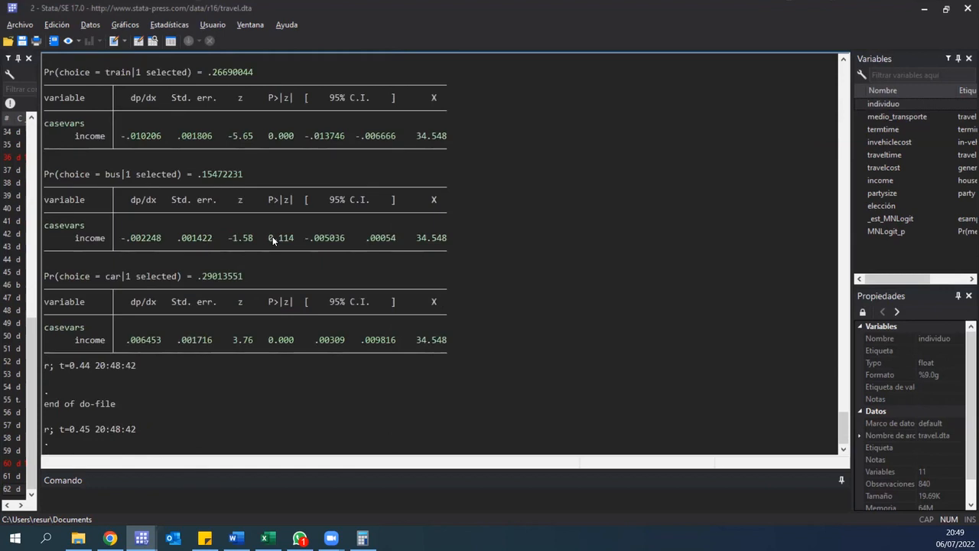
scroll(273, 237, "up", 4)
scroll(272, 236, "up", 2)
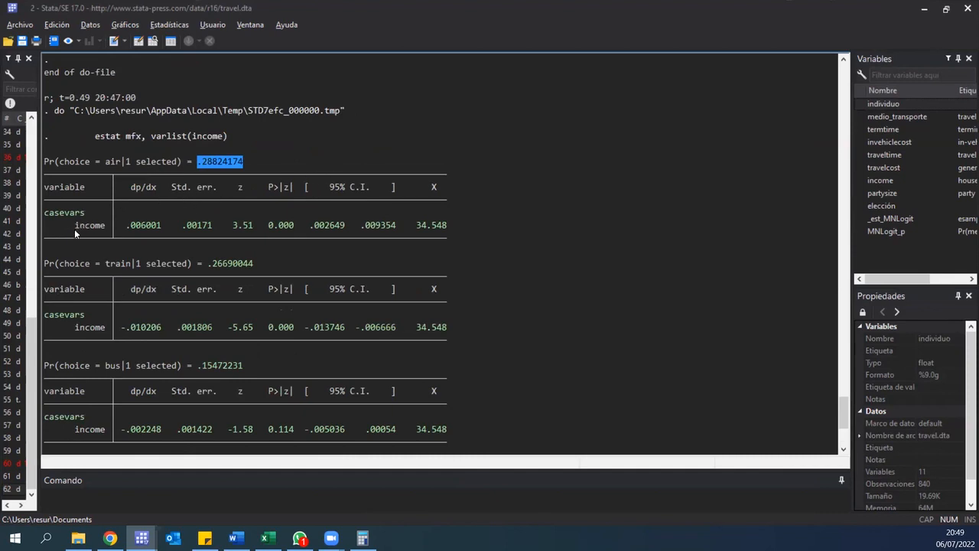
left_click_drag(70, 225, 103, 230)
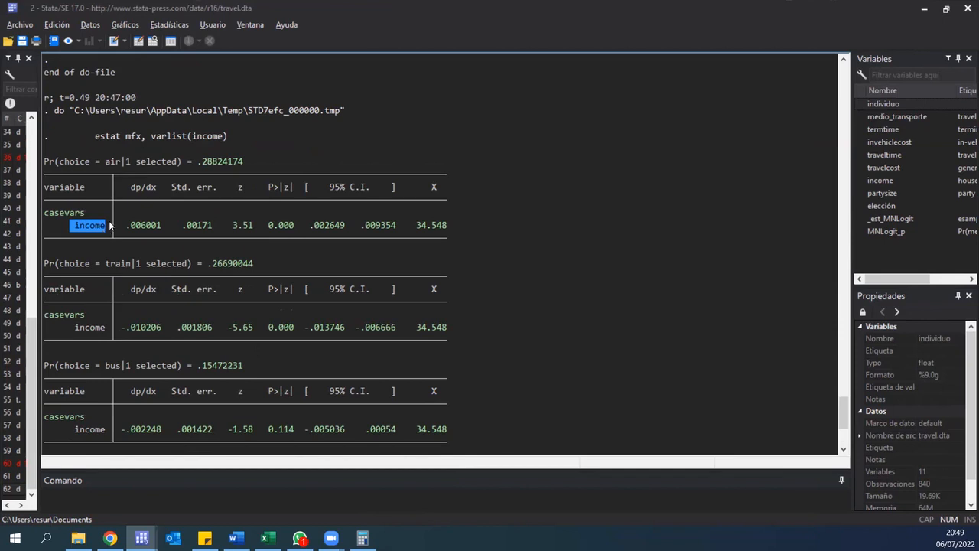
left_click_drag(127, 227, 173, 225)
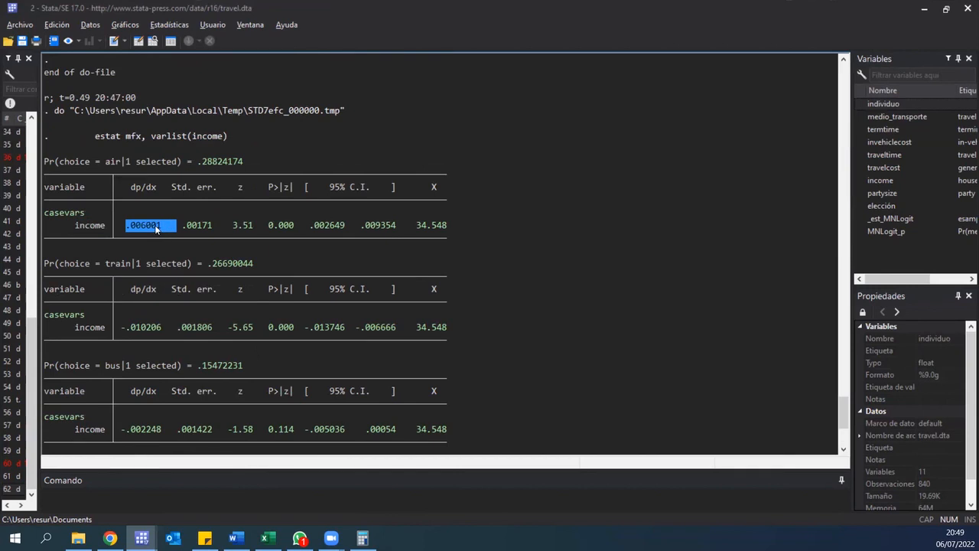
left_click(136, 228)
Examine the predicted probabilities, income marginal effects and p-values reported for train, bus and car
left_click_drag(105, 265, 123, 266)
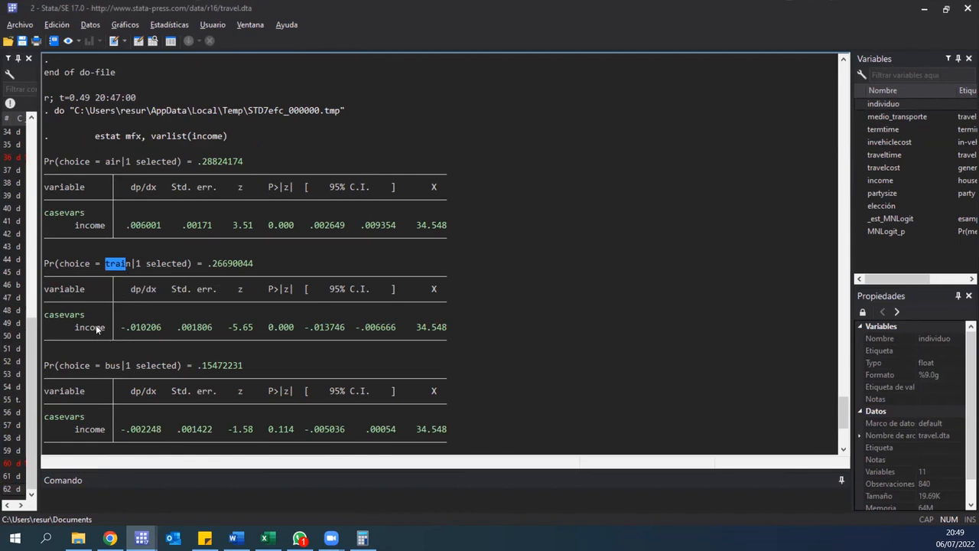
left_click_drag(208, 263, 260, 268)
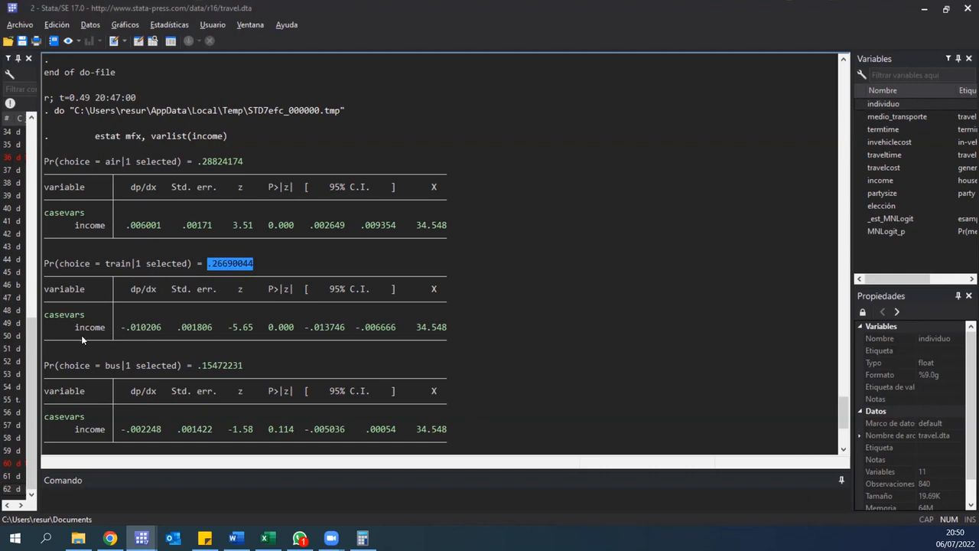
left_click_drag(75, 326, 157, 327)
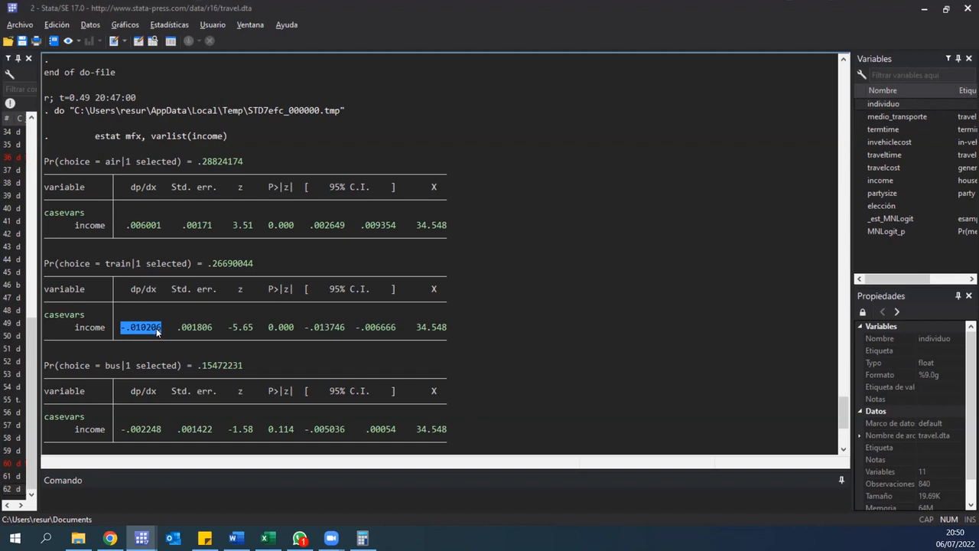
left_click_drag(289, 328, 253, 330)
scroll(253, 329, "down", 1)
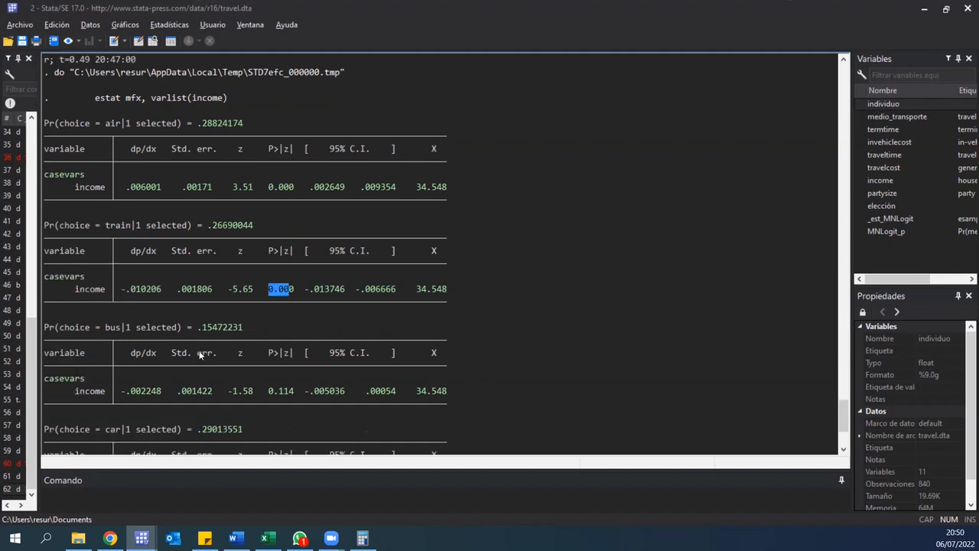
left_click_drag(268, 391, 320, 391)
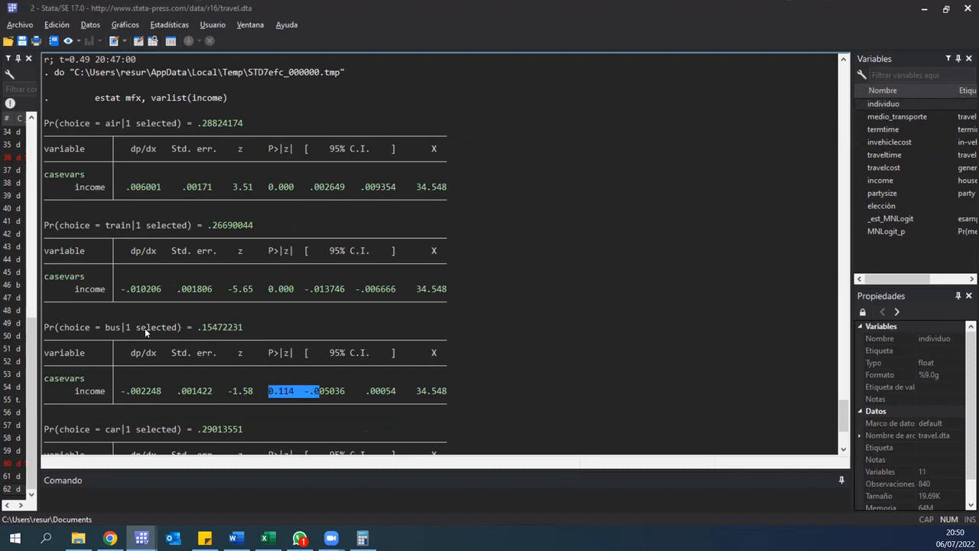
left_click_drag(101, 326, 120, 330)
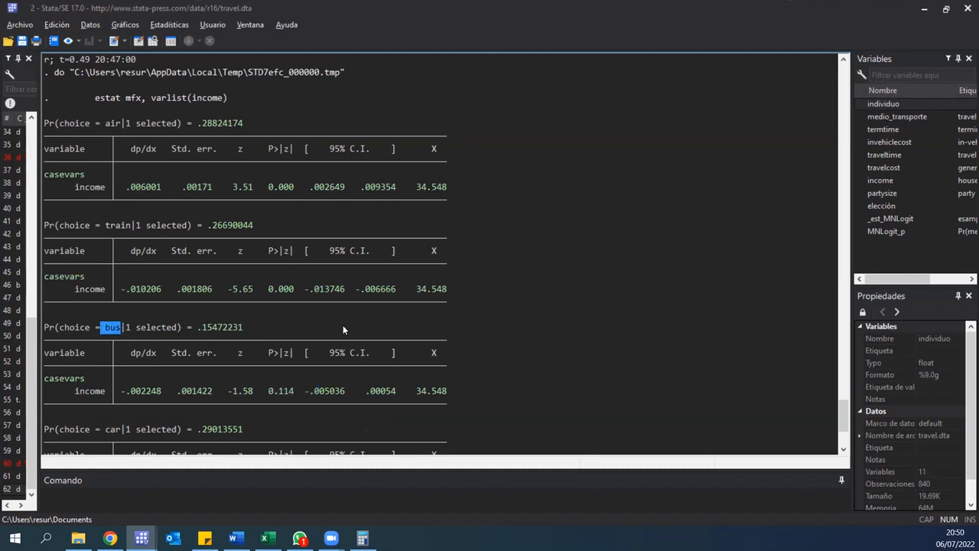
left_click(123, 391)
left_click_drag(69, 395, 133, 394)
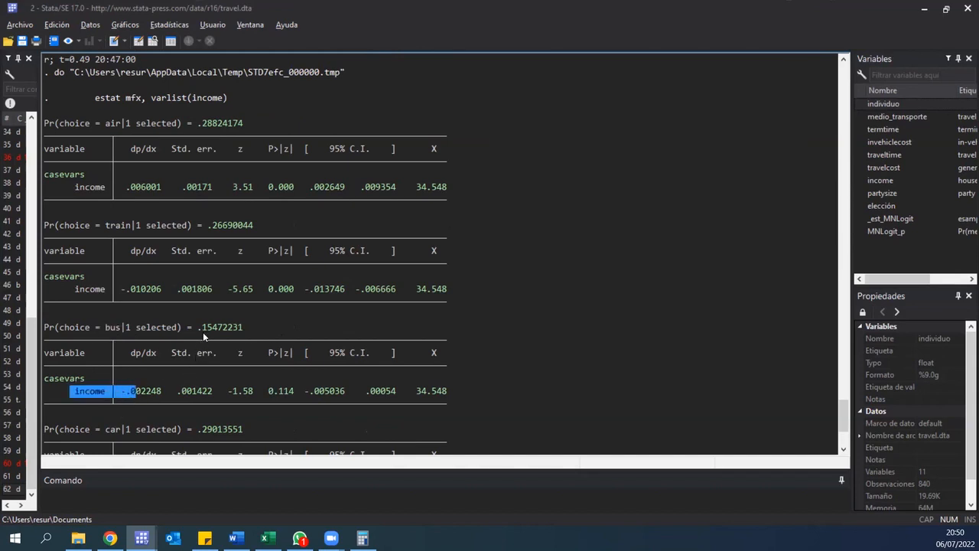
left_click_drag(202, 329, 238, 331)
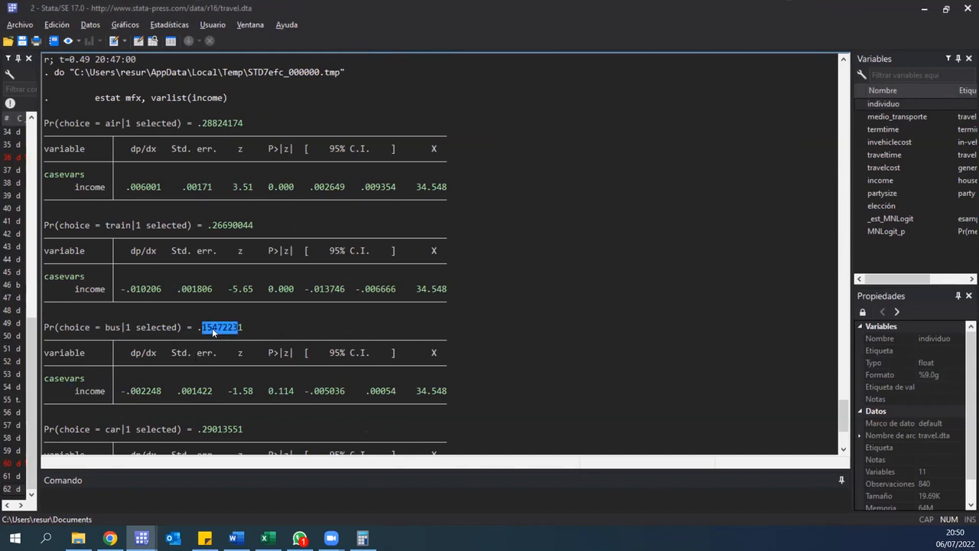
scroll(197, 331, "down", 2)
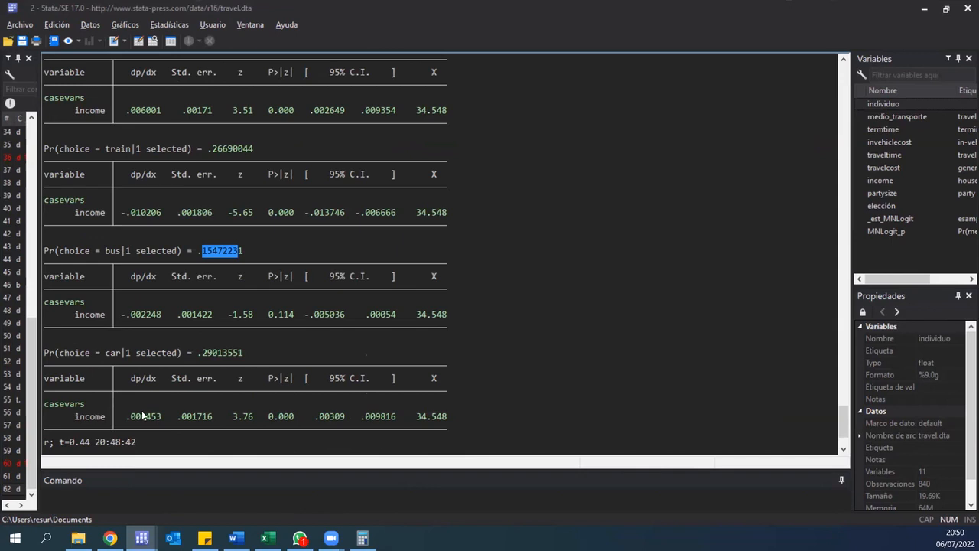
left_click_drag(197, 354, 222, 356)
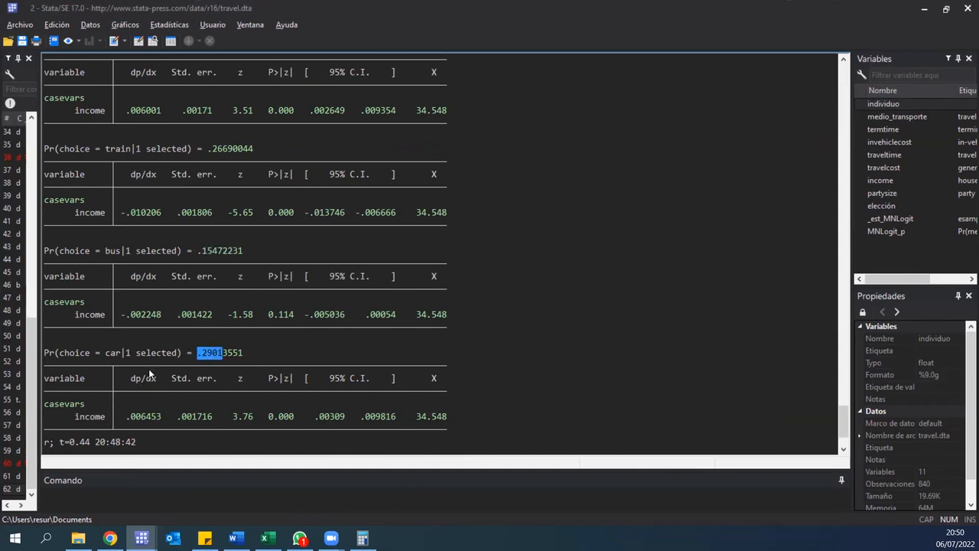
left_click_drag(123, 418, 149, 420)
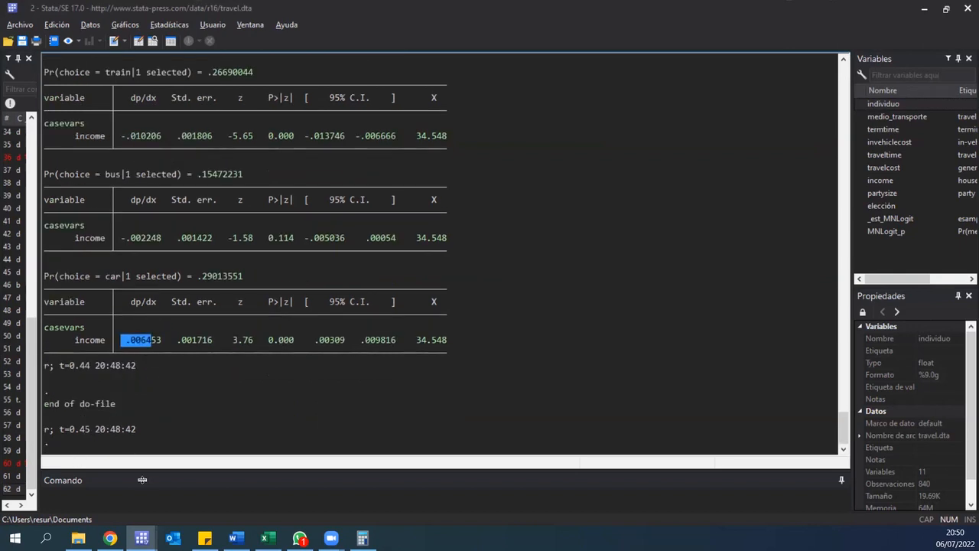
Below the estat mfx line of the do-file, start a new command: asclogit elección, case(individuo) alternatives(medio_transporte)
mouse_move(142, 538)
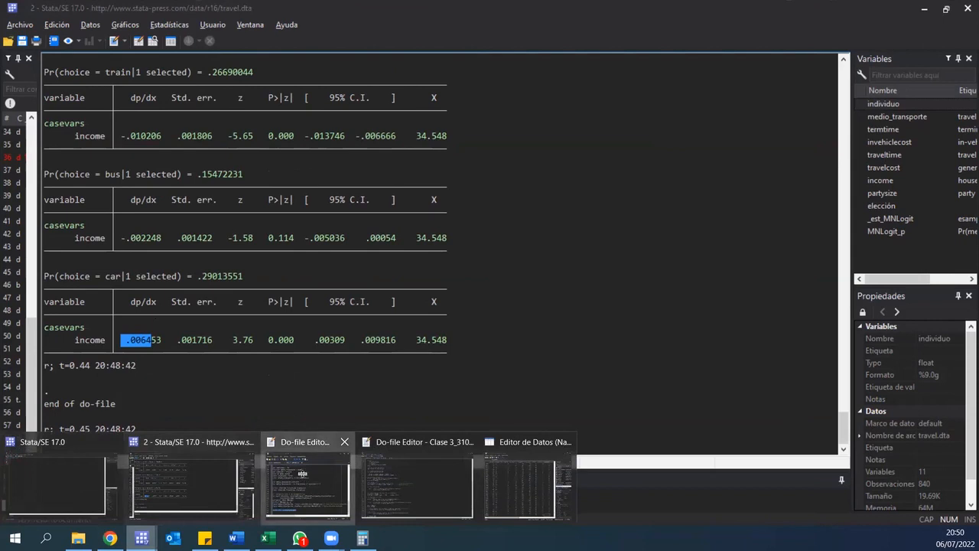
left_click(306, 486)
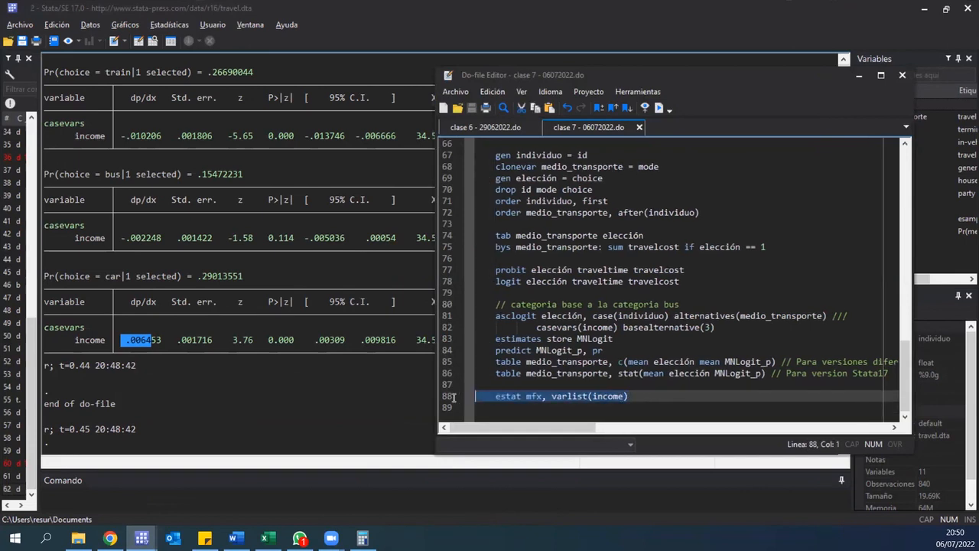
left_click(506, 406)
key("Return")
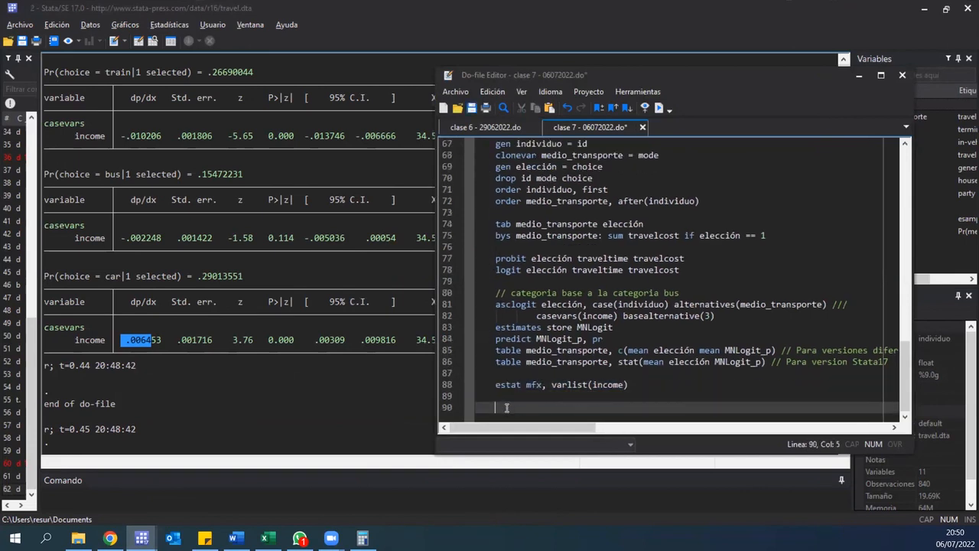
type("asclogit el")
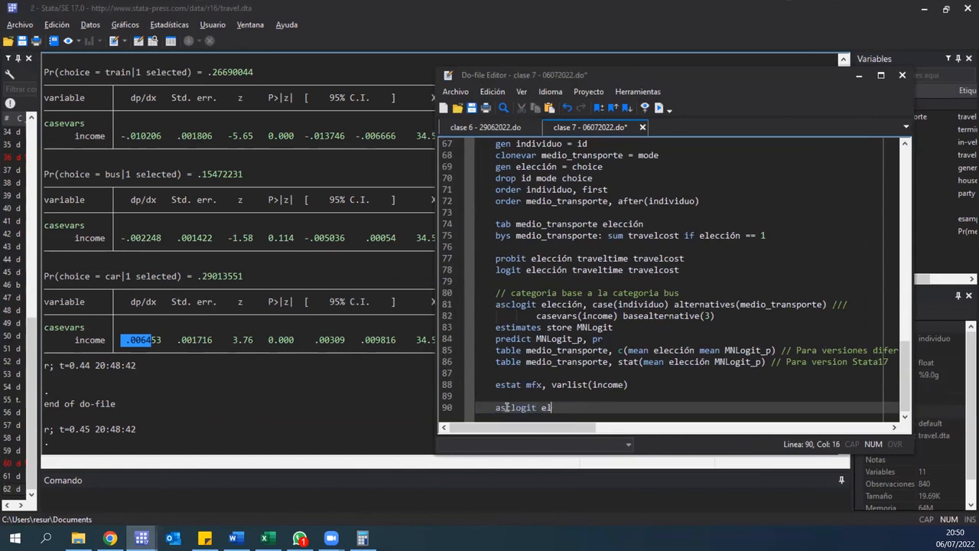
type("ección, ")
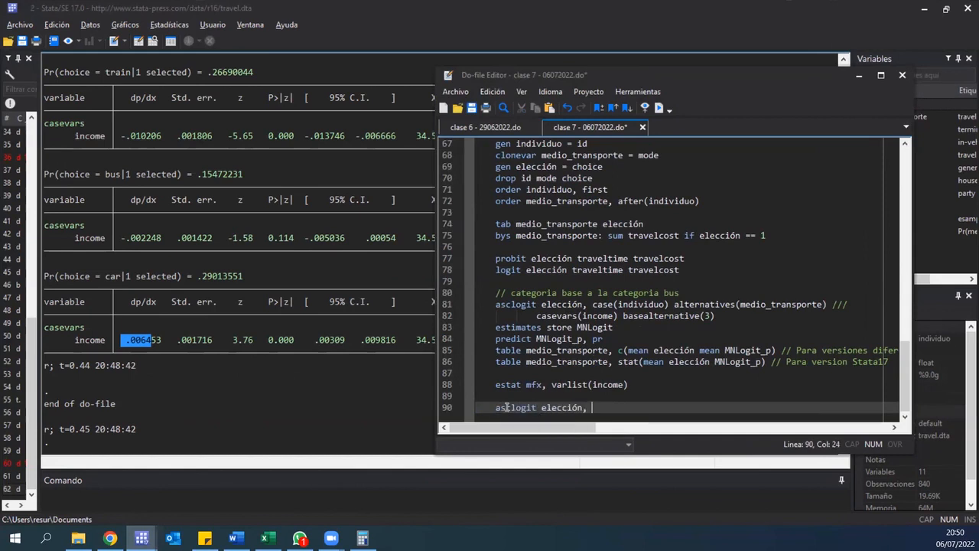
type("case")
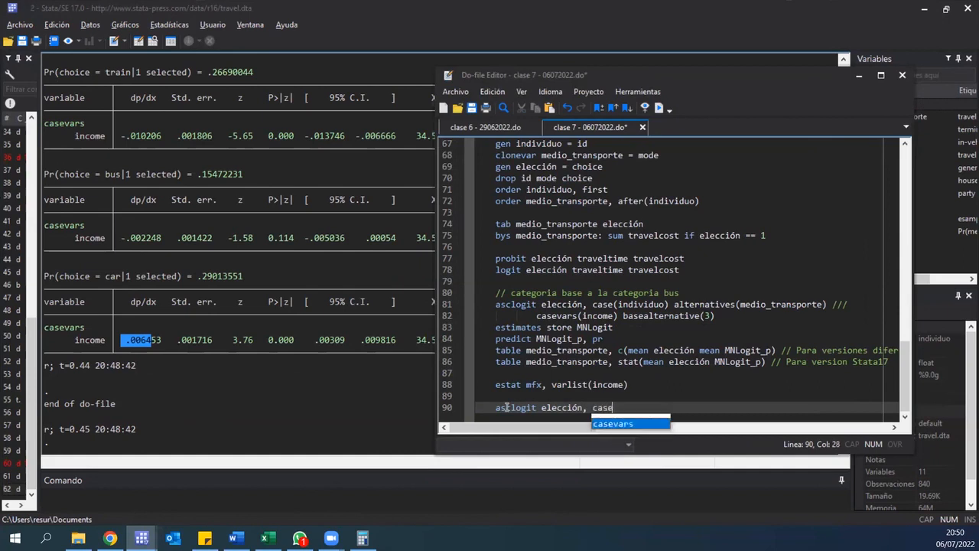
type("(individuo")
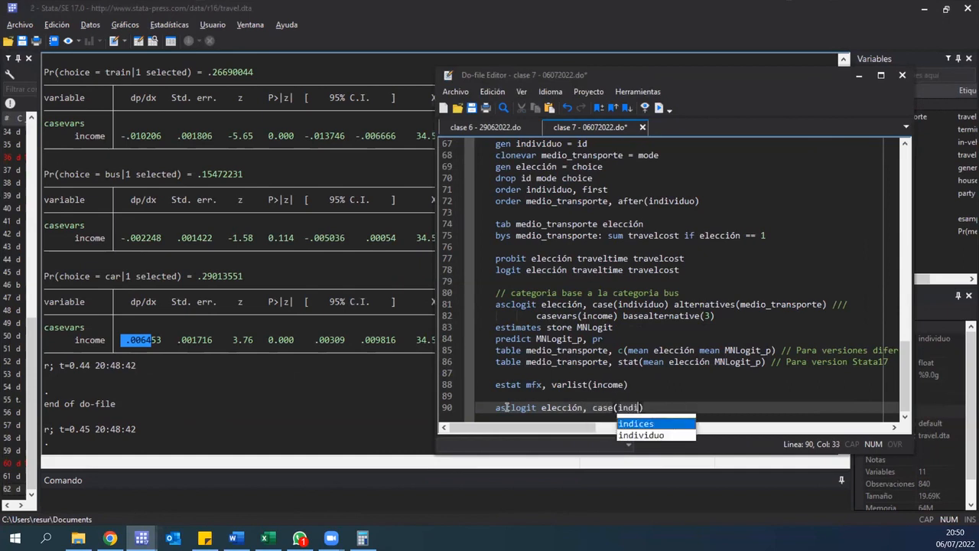
type(") alternatives(")
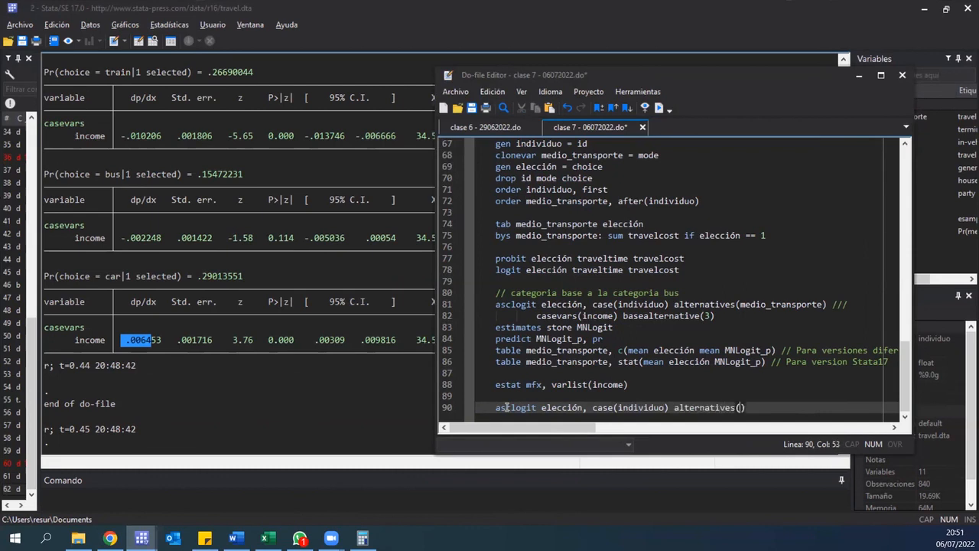
type("medio_transporte")
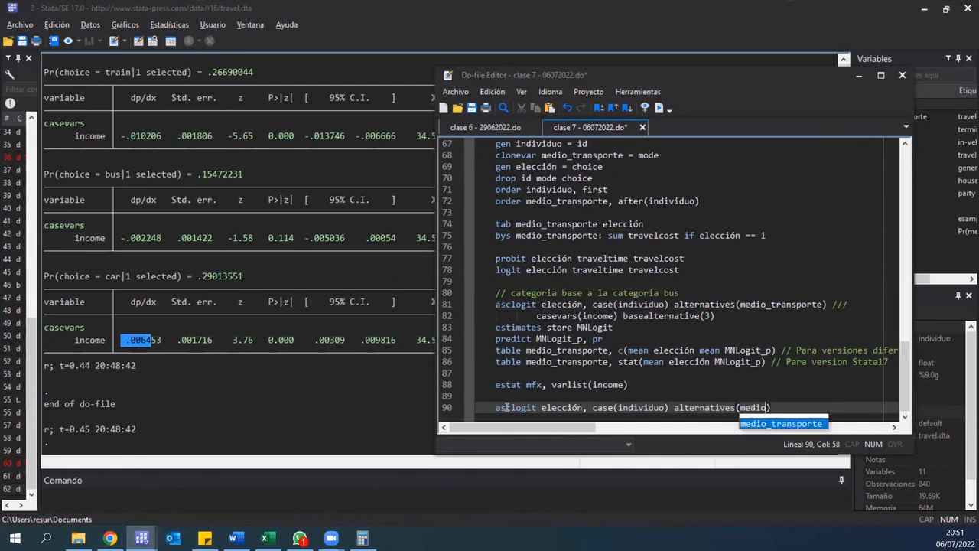
type(")")
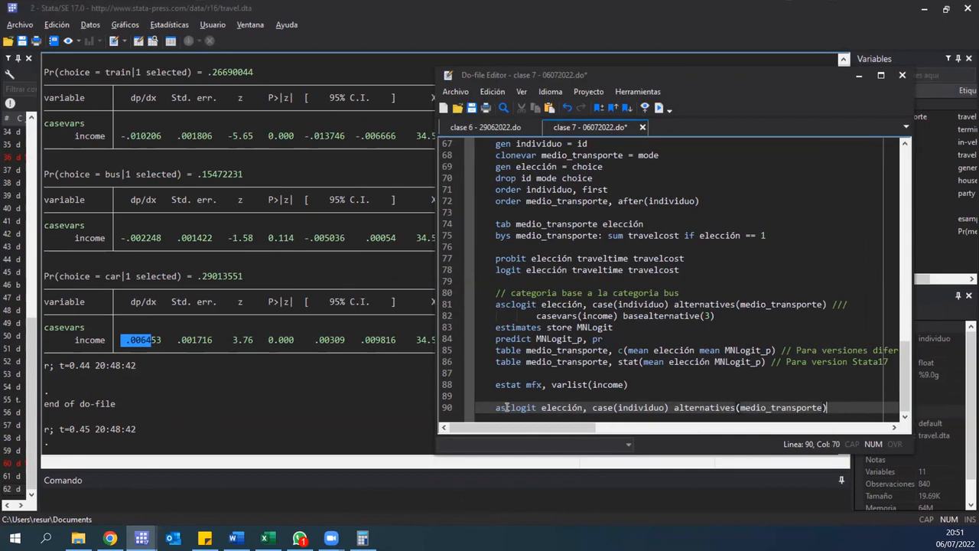
Continue the new asclogit command with /// onto an indented line containing casevars(income) basealternative(3) or
type(" ///")
key("Return")
key("Tab")
type("casevars")
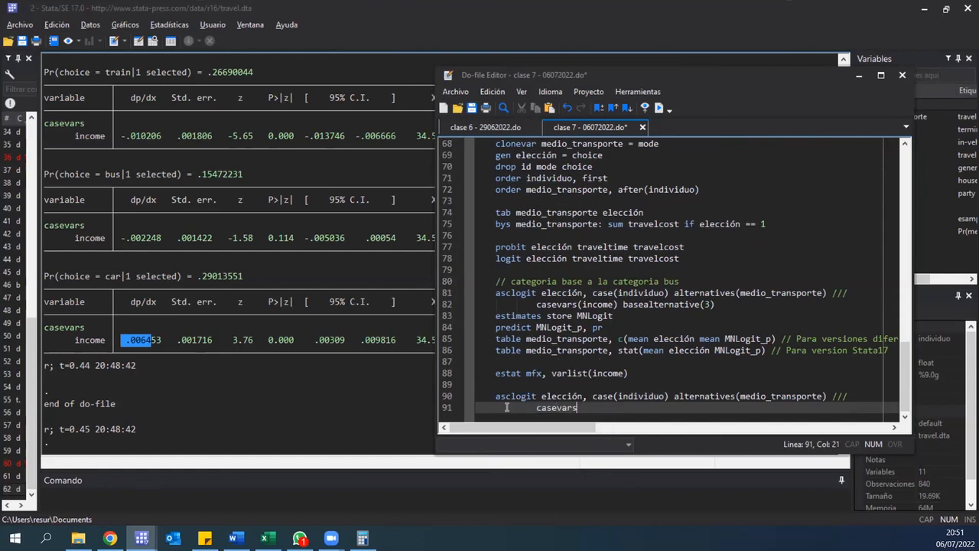
type("(income) basea")
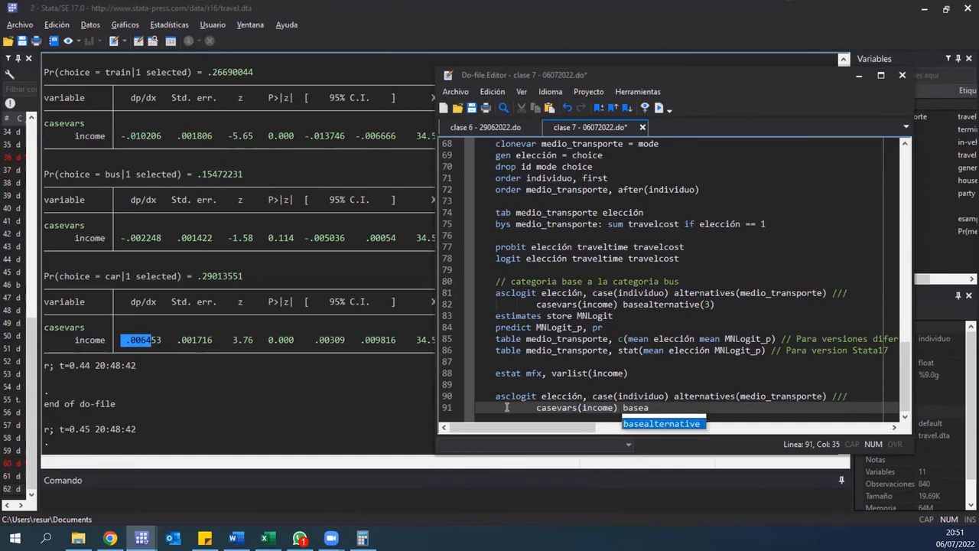
key("Tab")
type("(3) or")
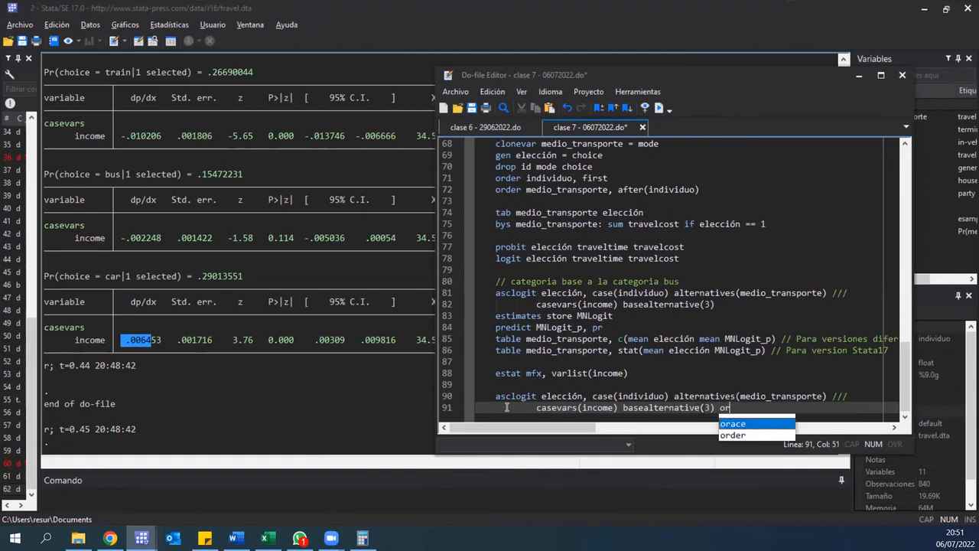
Run only the new two-line asclogit command with the or option
key("shift+Up")
key("shift+Up")
key("ctrl+d")
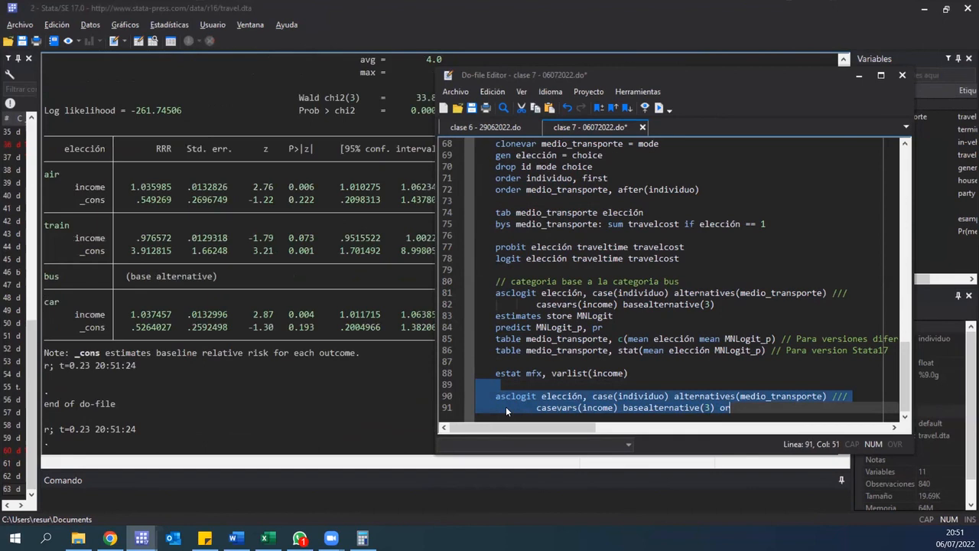
Examine the RRR column of the asclogit output, reading the income ratios for air and train
double_click(164, 148)
scroll(173, 192, "up", 2)
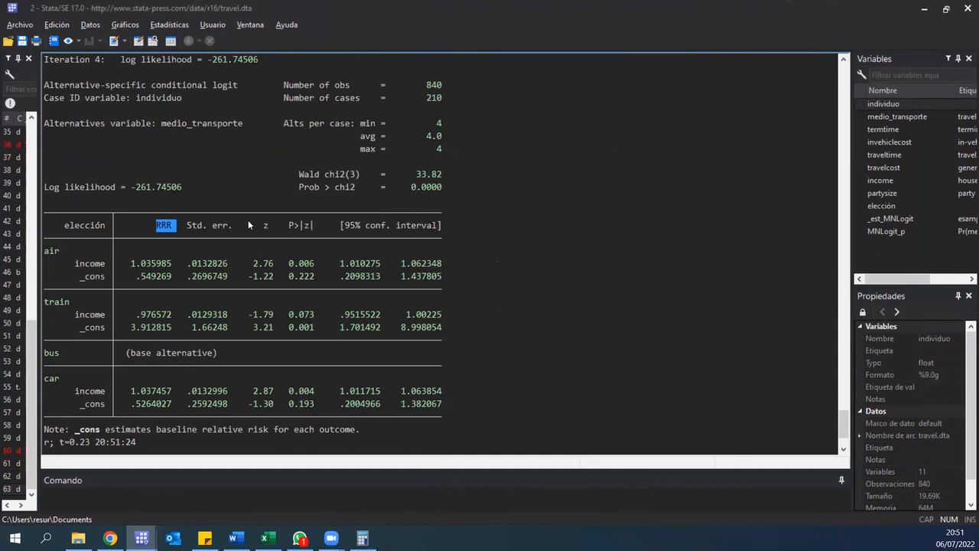
left_click(160, 229)
double_click(160, 217)
double_click(167, 226)
left_click_drag(131, 263, 160, 265)
left_click(119, 261)
left_click_drag(123, 315, 141, 315)
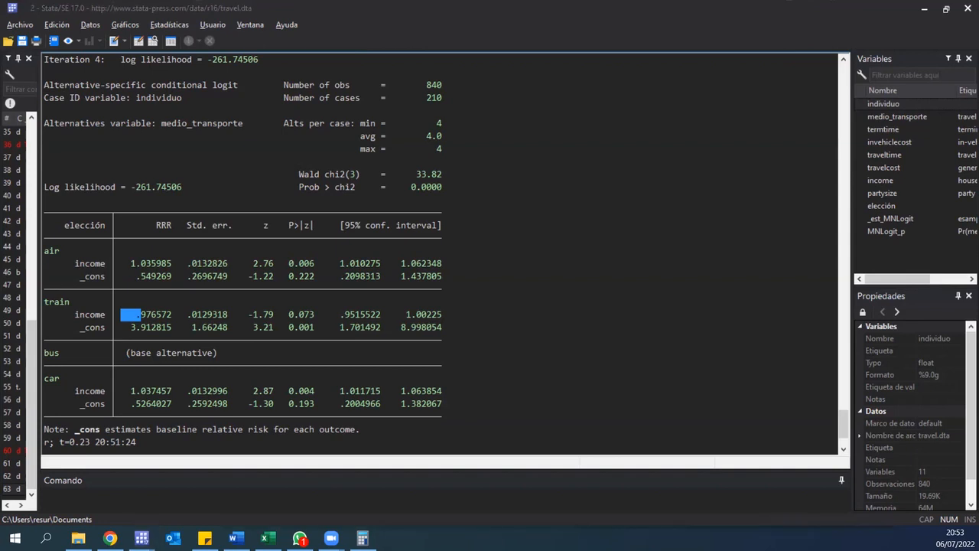
Draw a large yellow circle in the empty area beside the regression output and divide it into three sectors
left_click_drag(508, 128, 737, 341)
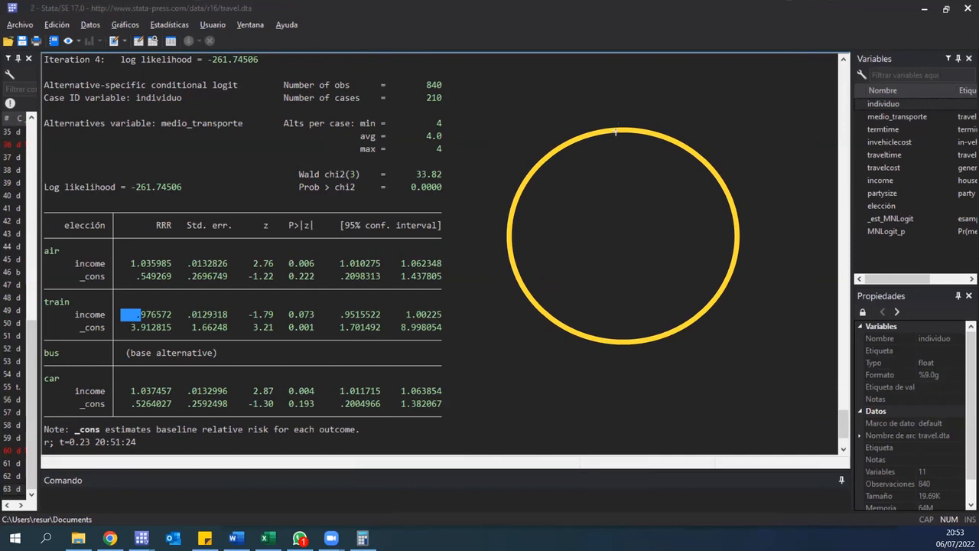
mouse_move(616, 133)
left_mouse_down()
mouse_move(620, 209)
mouse_move(531, 281)
left_mouse_up()
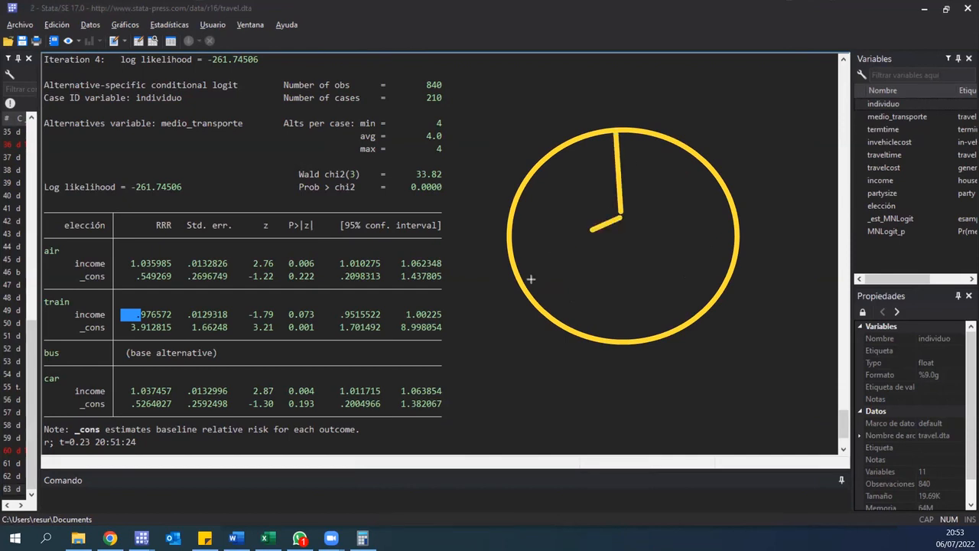
left_click_drag(623, 222, 711, 317)
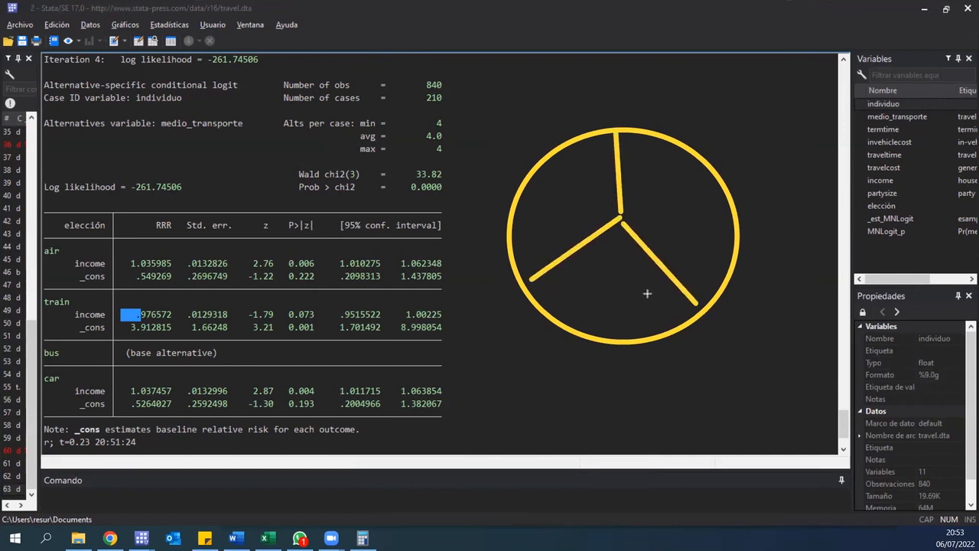
Draw an arrow pointing to the circle's lower sector and label it P(y=1) by hand
mouse_move(601, 322)
left_mouse_down()
mouse_move(619, 320)
mouse_move(630, 411)
left_mouse_up()
mouse_move(630, 374)
left_mouse_down()
mouse_move(650, 387)
mouse_move(634, 396)
mouse_move(669, 419)
left_mouse_up()
left_click_drag(676, 381, 685, 398)
mouse_move(690, 381)
left_mouse_down()
mouse_move(693, 423)
mouse_move(715, 404)
left_mouse_up()
left_click_drag(700, 414, 717, 412)
left_click_drag(732, 375, 742, 419)
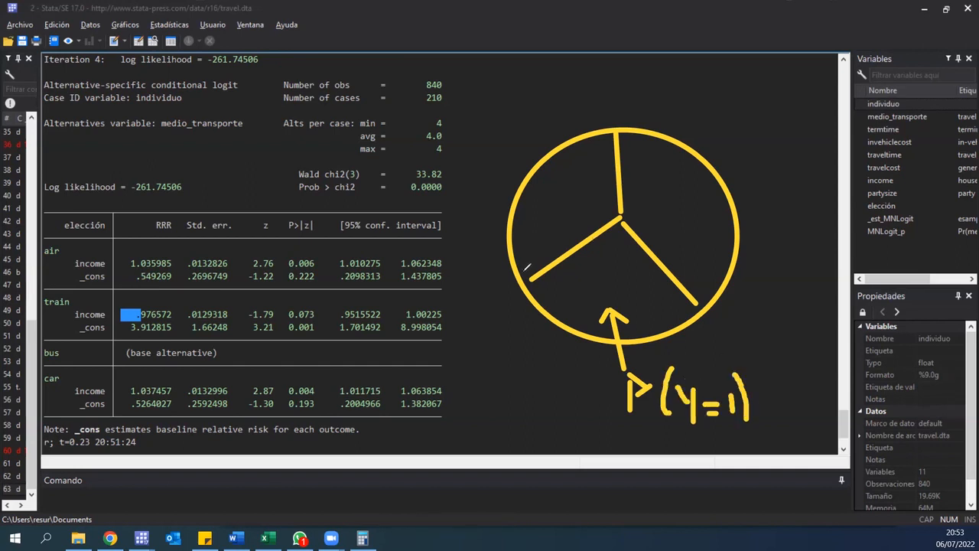
Outline the circle's other two sectors with the handwritten label 1-P(y=1), and circle the P(y=1) label below
mouse_move(534, 263)
left_mouse_down()
mouse_move(523, 276)
mouse_move(644, 107)
left_mouse_up()
left_click_drag(633, 229, 659, 109)
left_click_drag(593, 77, 604, 104)
mouse_move(615, 95)
left_mouse_down()
mouse_move(665, 82)
mouse_move(662, 93)
left_mouse_up()
mouse_move(701, 63)
left_mouse_down()
mouse_move(696, 114)
mouse_move(713, 118)
mouse_move(741, 102)
mouse_move(740, 110)
left_mouse_up()
left_click_drag(745, 92, 756, 105)
left_click_drag(761, 64, 773, 113)
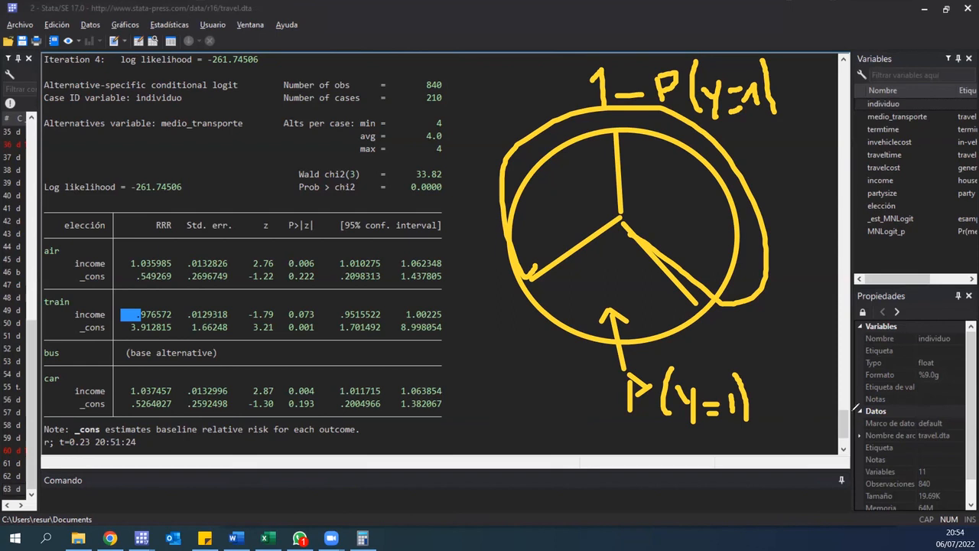
mouse_move(777, 375)
left_mouse_down()
mouse_move(740, 352)
mouse_move(658, 457)
mouse_move(733, 350)
left_mouse_up()
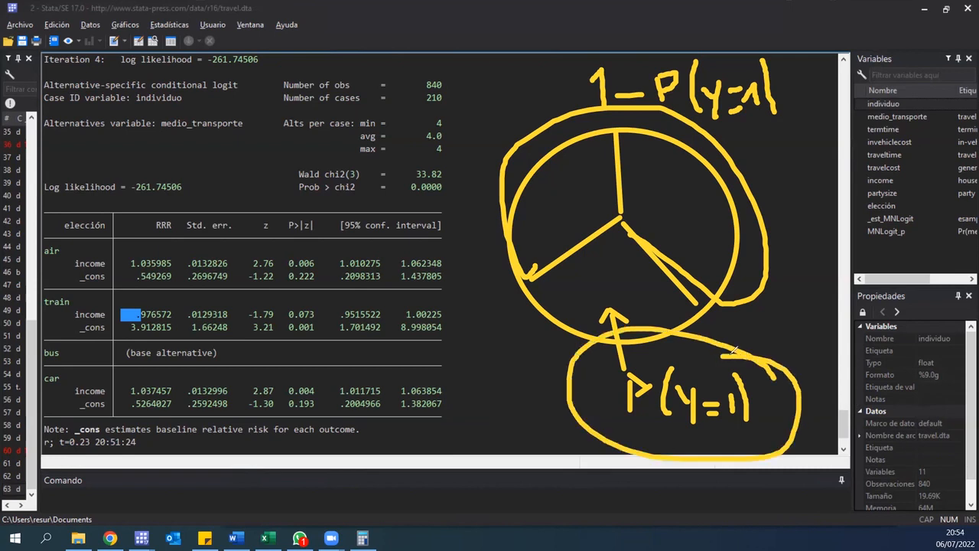